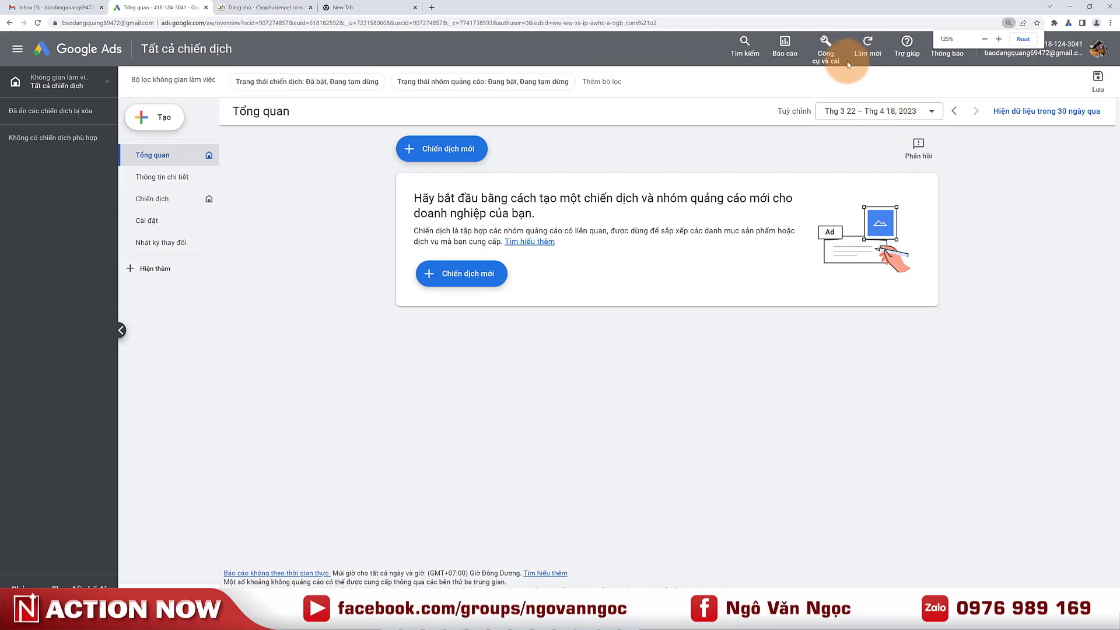
Open the keyword planner (Công cụ lập kế hoạch từ khóa) and start discovering new keywords (Khám phá các từ khóa mới).
{"action": "left_click", "coordinate": [830, 57]}
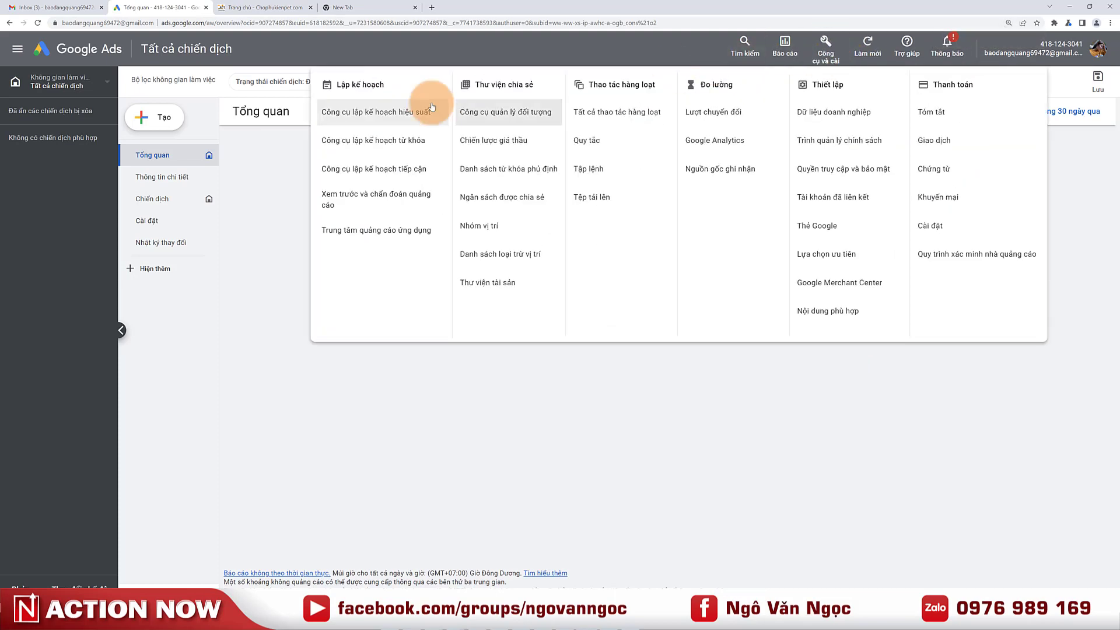
{"action": "left_click", "coordinate": [366, 141]}
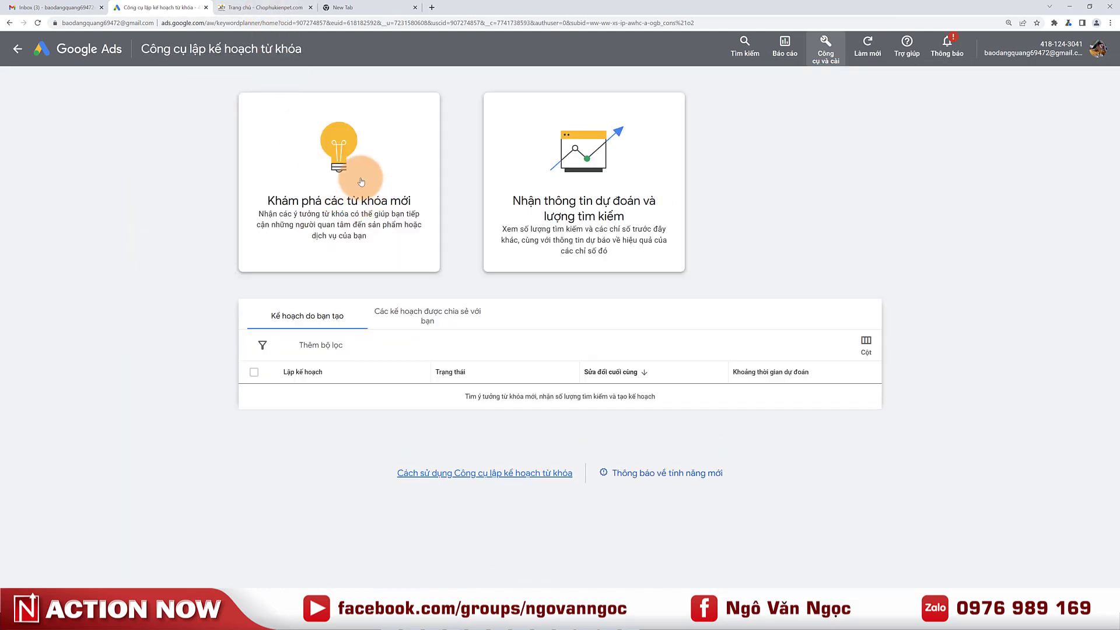
{"action": "left_click", "coordinate": [358, 166]}
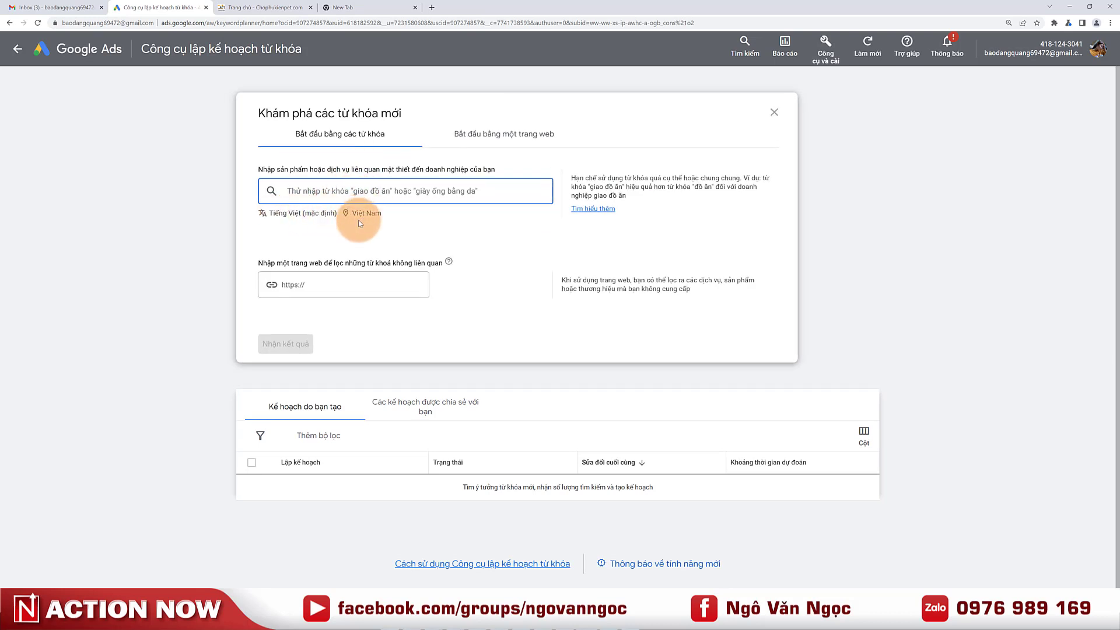
{"action": "left_click", "coordinate": [362, 214]}
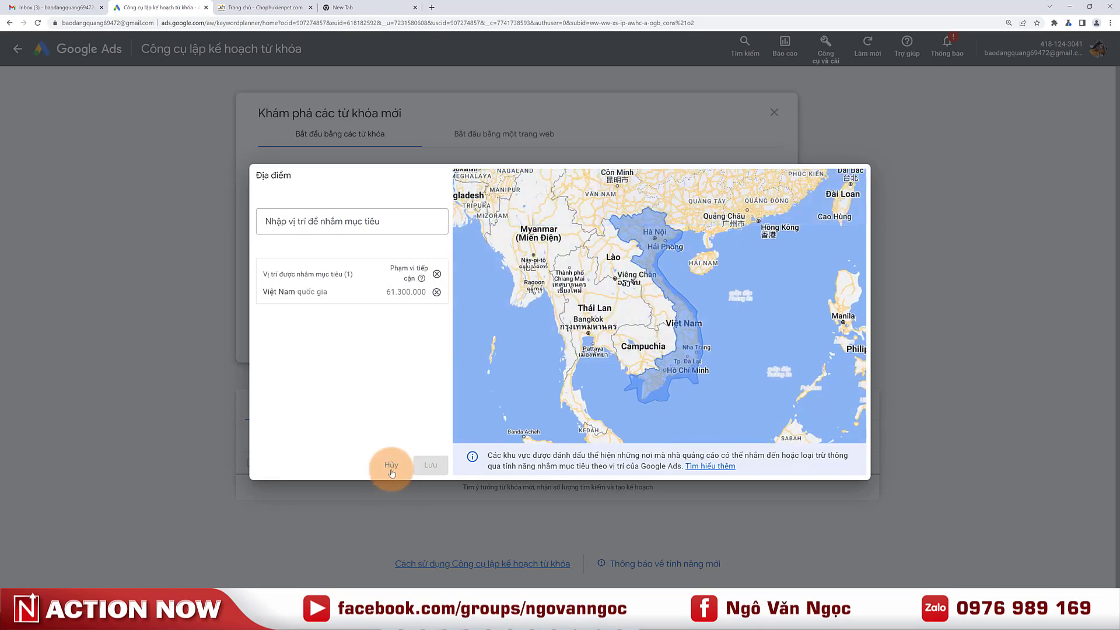
{"action": "left_click", "coordinate": [354, 229]}
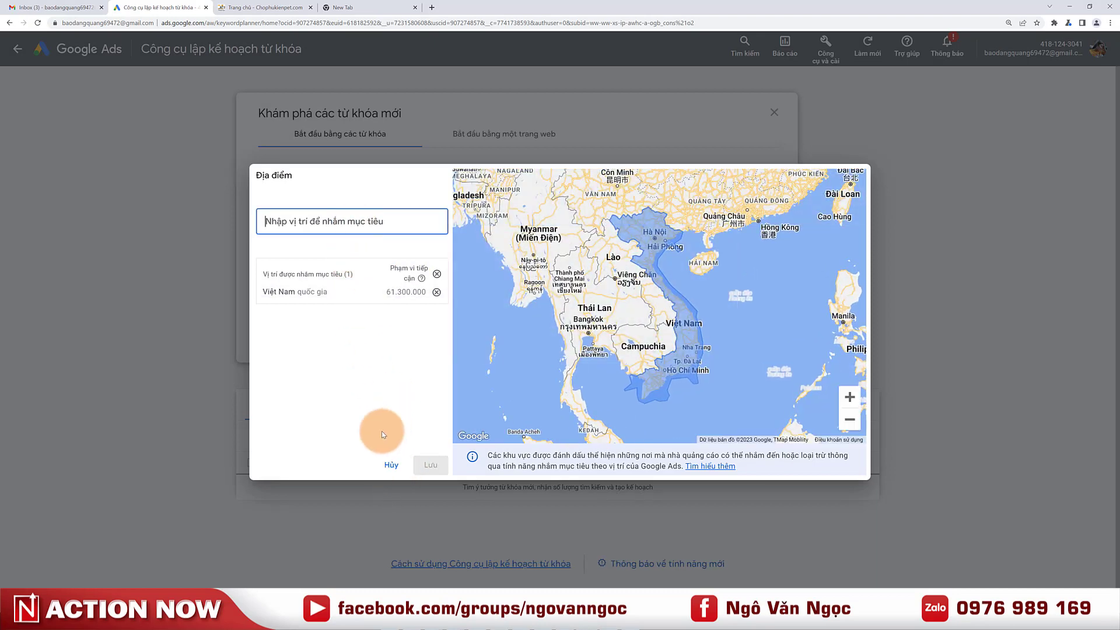
{"action": "left_click", "coordinate": [390, 465]}
{"action": "left_click", "coordinate": [354, 214]}
{"action": "left_click", "coordinate": [348, 221]}
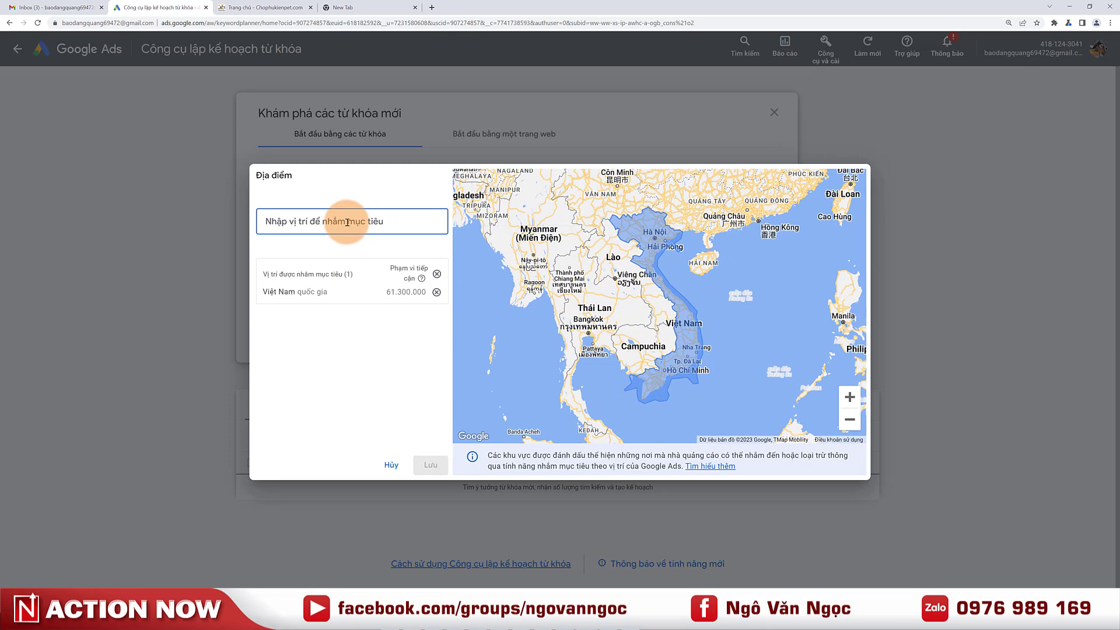
{"action": "type", "text": "hồ chí minh"}
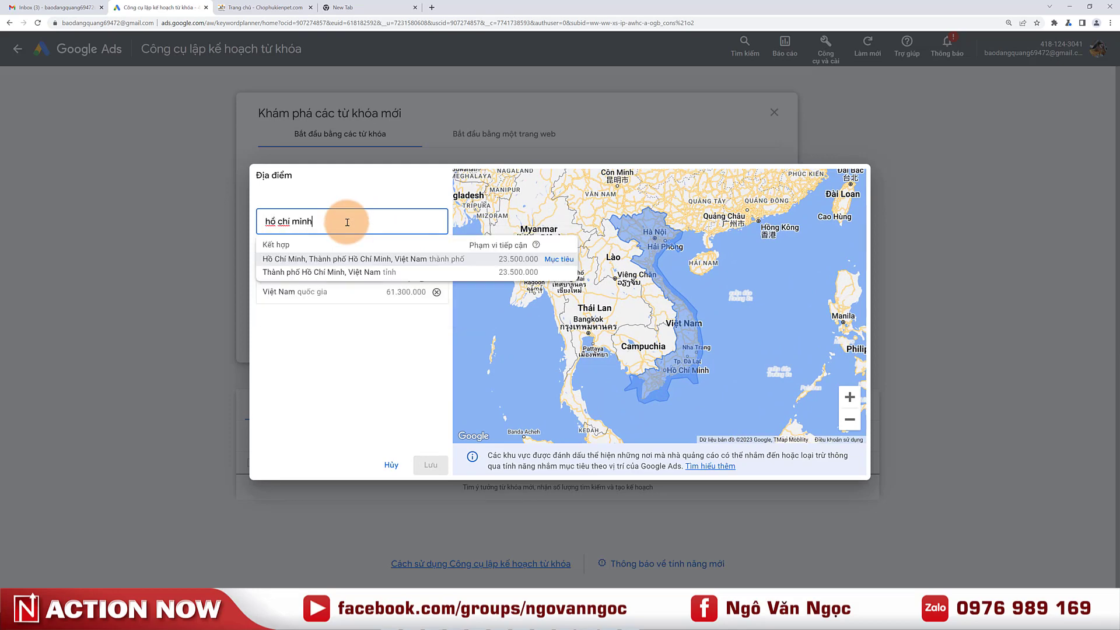
{"action": "left_click", "coordinate": [355, 324]}
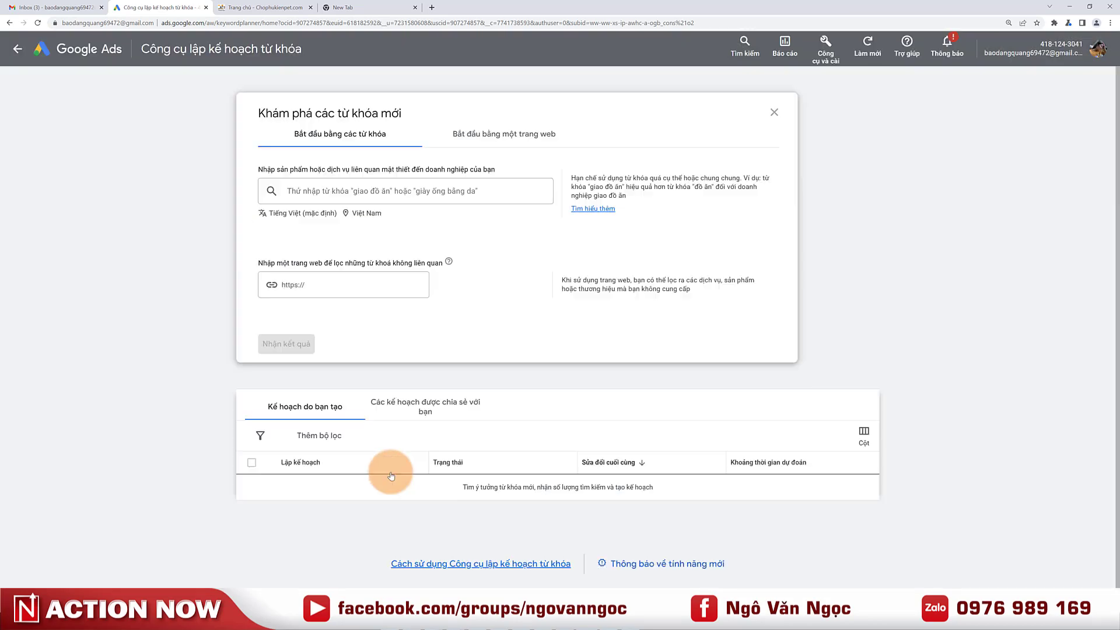
{"action": "left_click", "coordinate": [388, 465]}
Examine the dog product categories on the Chophukienpet.com website and return to the keyword planner.
{"action": "left_click", "coordinate": [295, 18]}
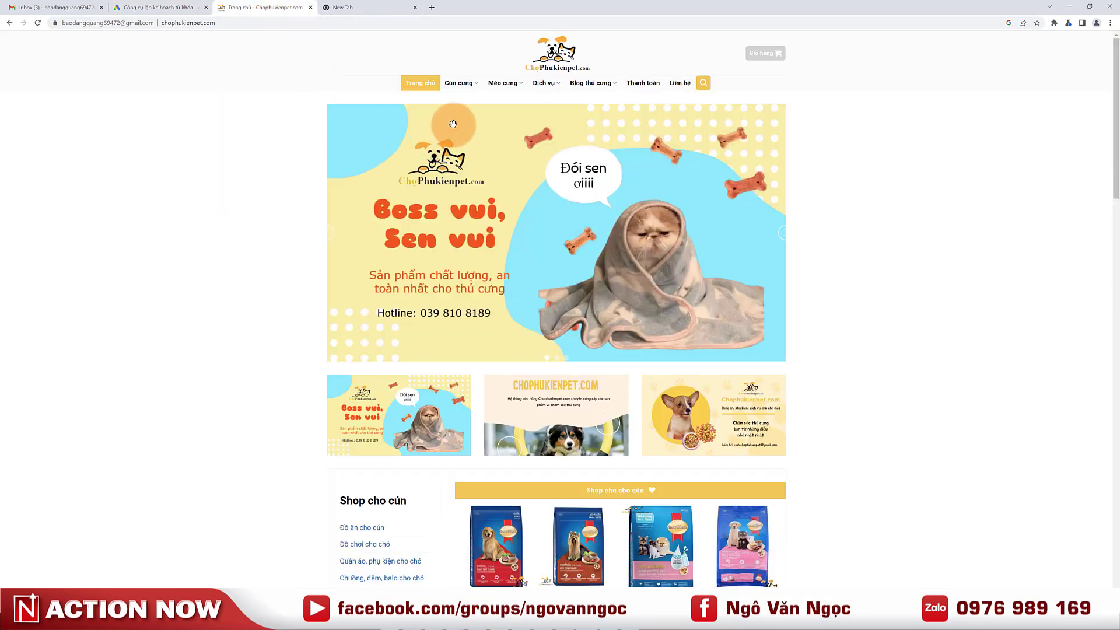
{"action": "mouse_move", "coordinate": [463, 87]}
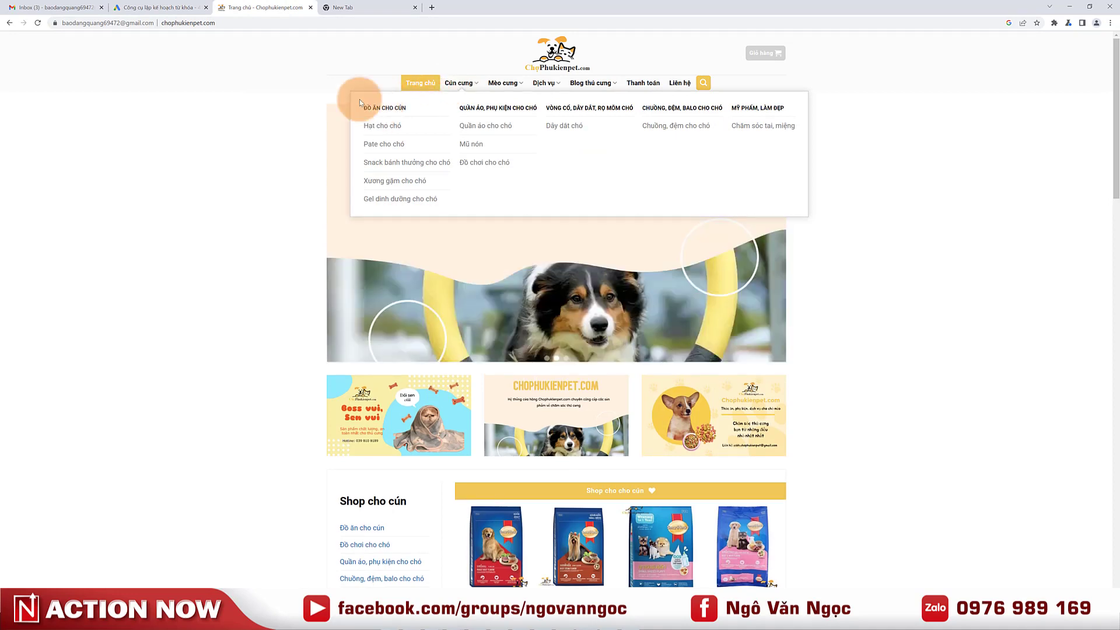
{"action": "left_click", "coordinate": [174, 8]}
Enter "đồ ăn cho cún" and "đồ ăn cho chó" as seed keywords for the keyword discovery.
{"action": "left_click", "coordinate": [330, 188]}
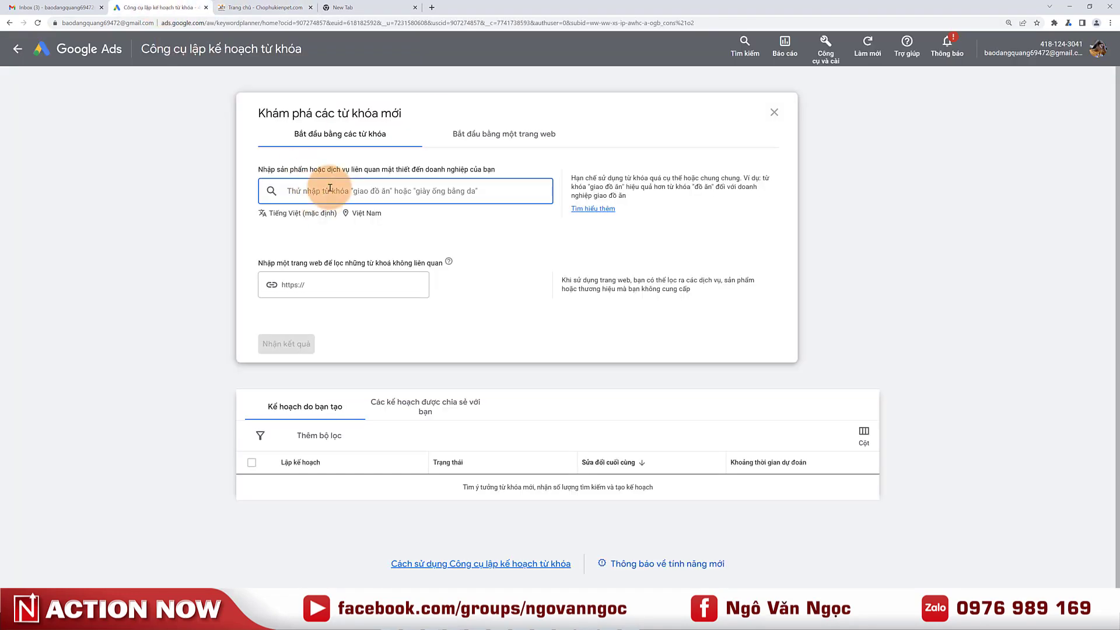
{"action": "type", "text": "đồ ăn cho cú"}
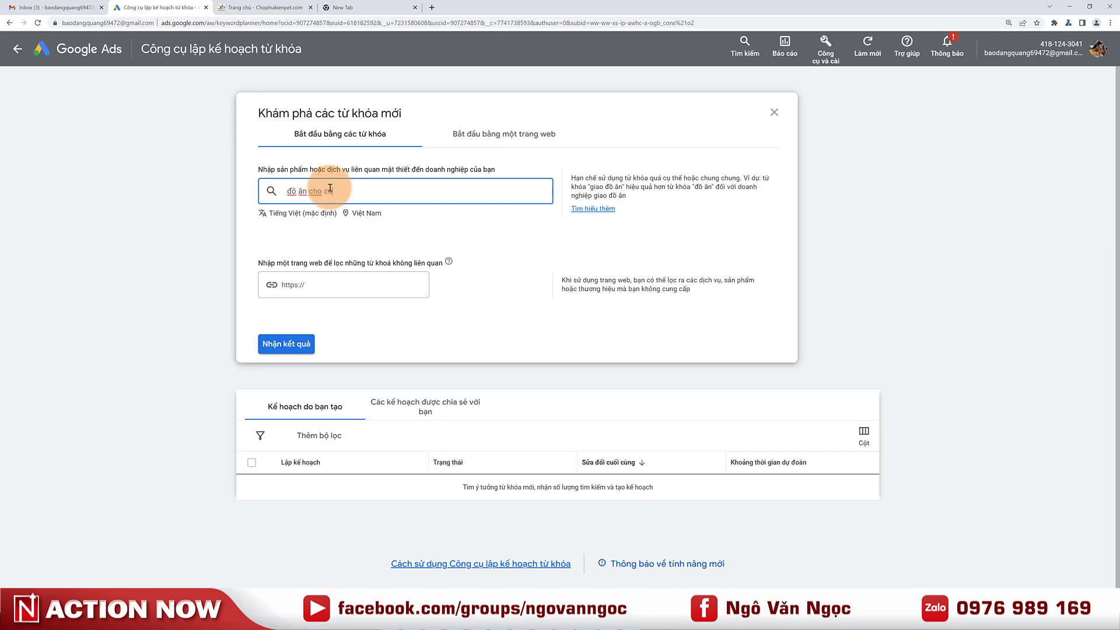
{"action": "type", "text": "n"}
{"action": "key", "text": "Return"}
{"action": "type", "text": "cồ ăn cho chó"}
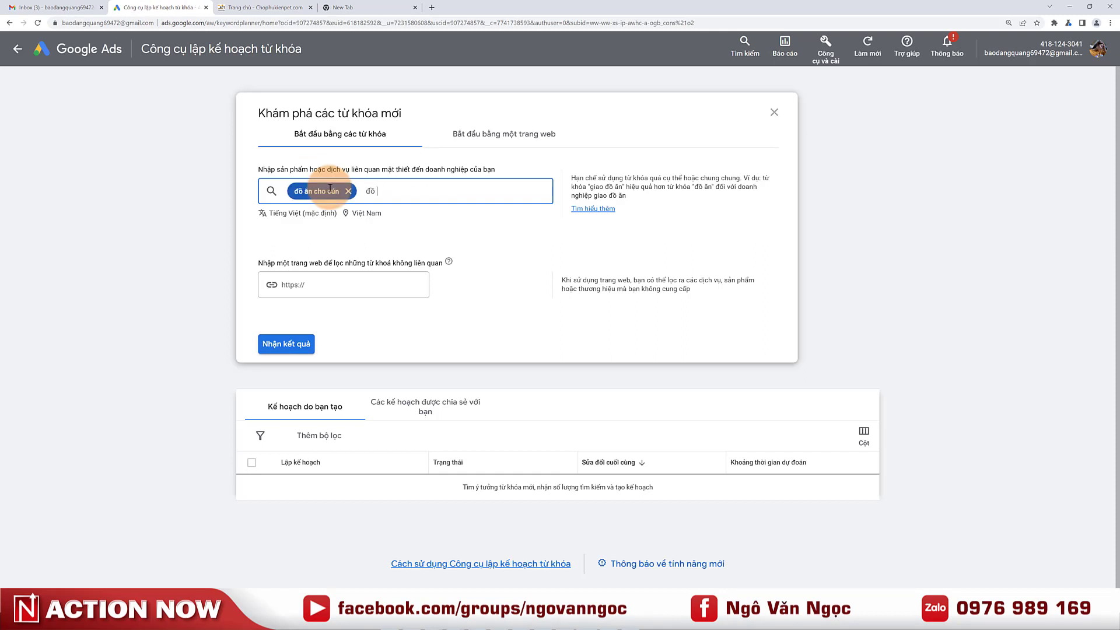
{"action": "key", "text": "Return"}
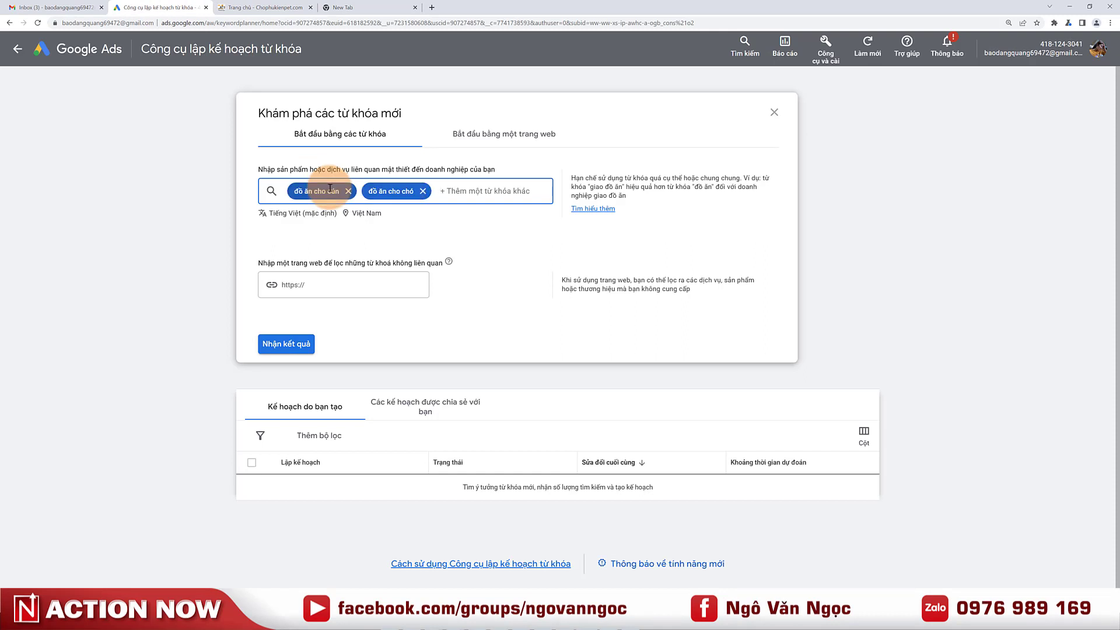
Add the seed keywords "thức ăn cho chó" and "thức ăn cho cún" and get the keyword ideas.
{"action": "type", "text": "thức ă"}
{"action": "type", "text": " cho"}
{"action": "type", "text": "o chó"}
{"action": "key", "text": "Return"}
{"action": "type", "text": "thức "}
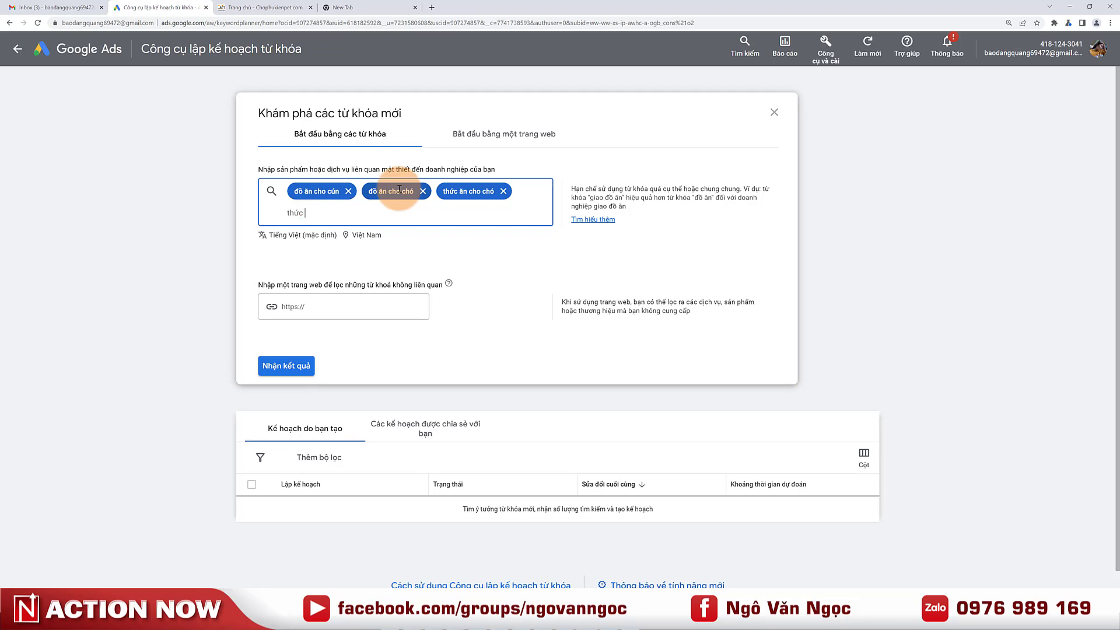
{"action": "type", "text": "ăn cho cuns"}
{"action": "key", "text": "Return"}
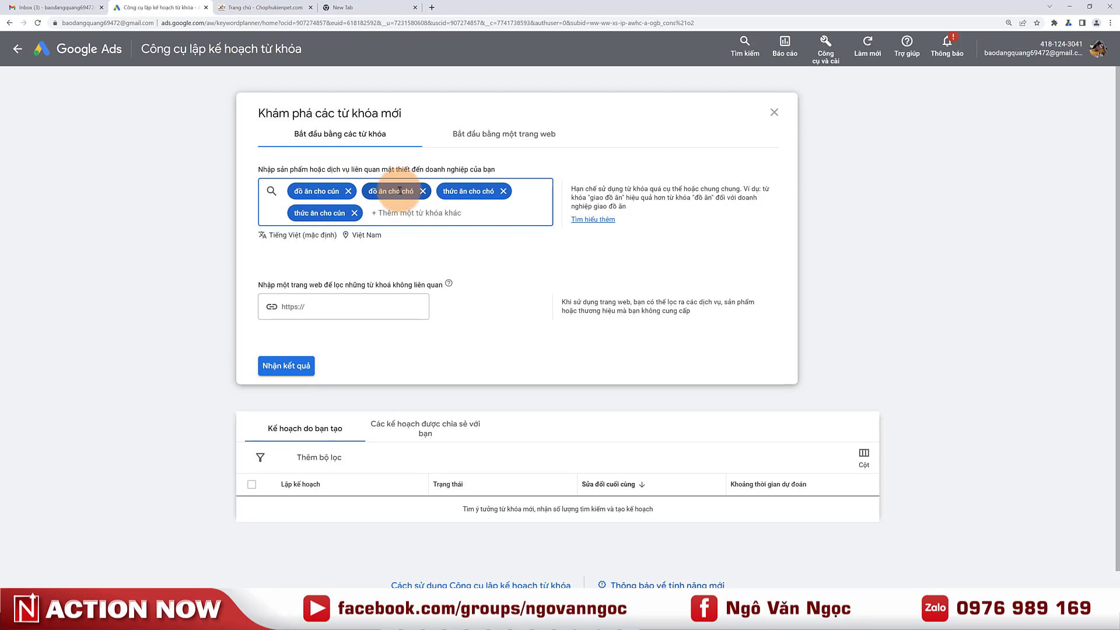
{"action": "left_click", "coordinate": [424, 261]}
{"action": "left_click", "coordinate": [290, 365]}
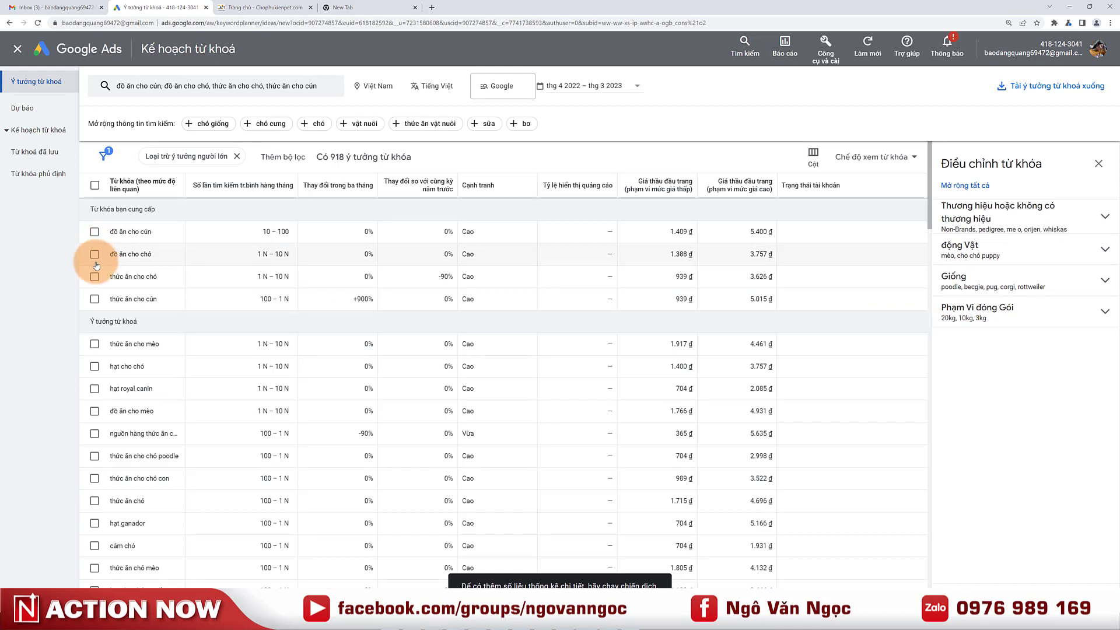
Select all four provided keywords: đồ ăn cho cún, đồ ăn cho chó, thức ăn cho chó and thức ăn cho cún.
{"action": "left_click", "coordinate": [94, 231]}
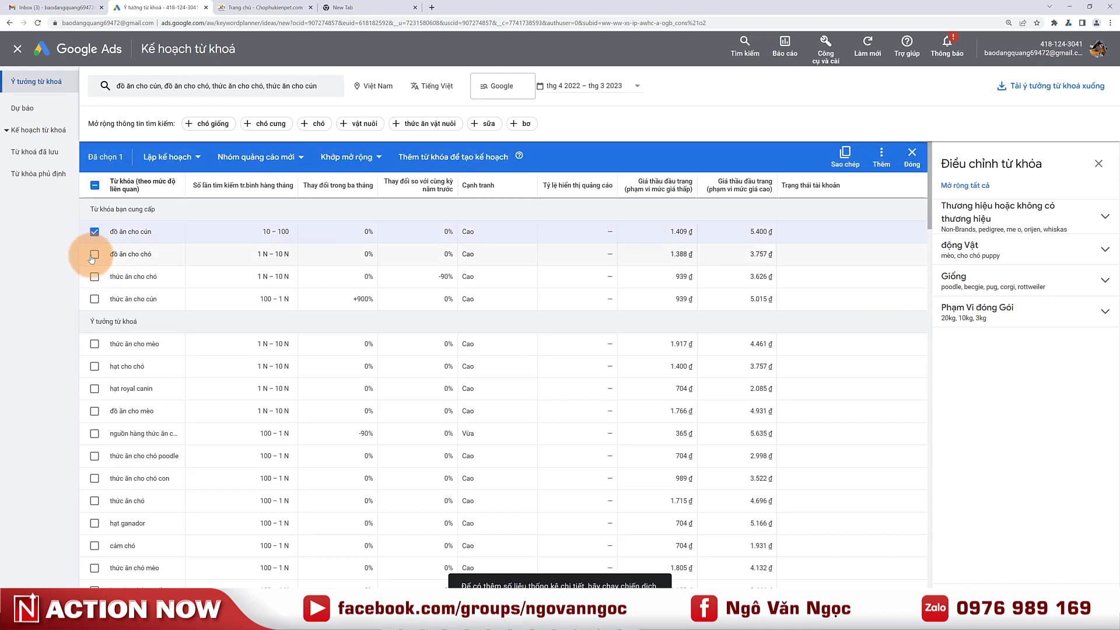
{"action": "left_click", "coordinate": [94, 254]}
{"action": "left_click", "coordinate": [94, 277]}
{"action": "left_click", "coordinate": [95, 299]}
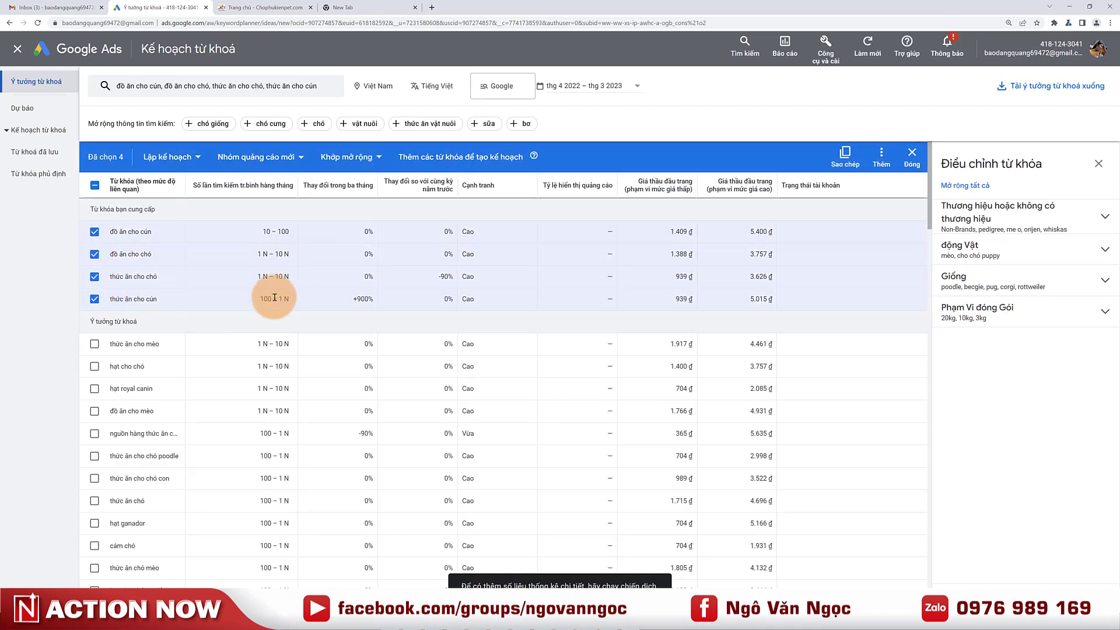
{"action": "scroll", "coordinate": [219, 383], "scroll_direction": "down", "scroll_amount": 3}
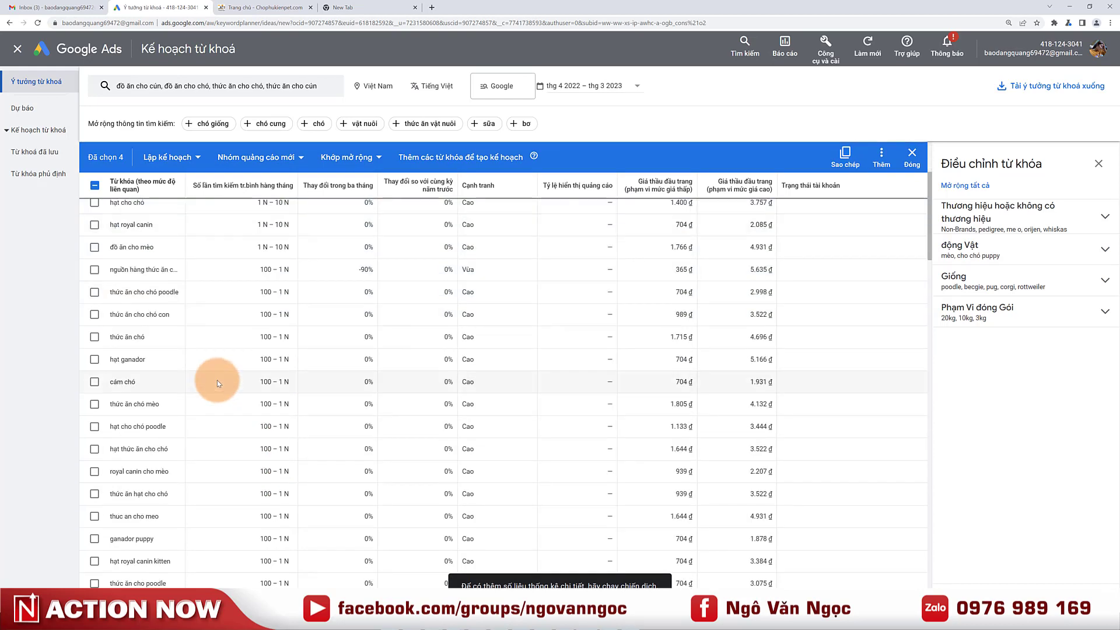
{"action": "scroll", "coordinate": [217, 381], "scroll_direction": "up", "scroll_amount": 3}
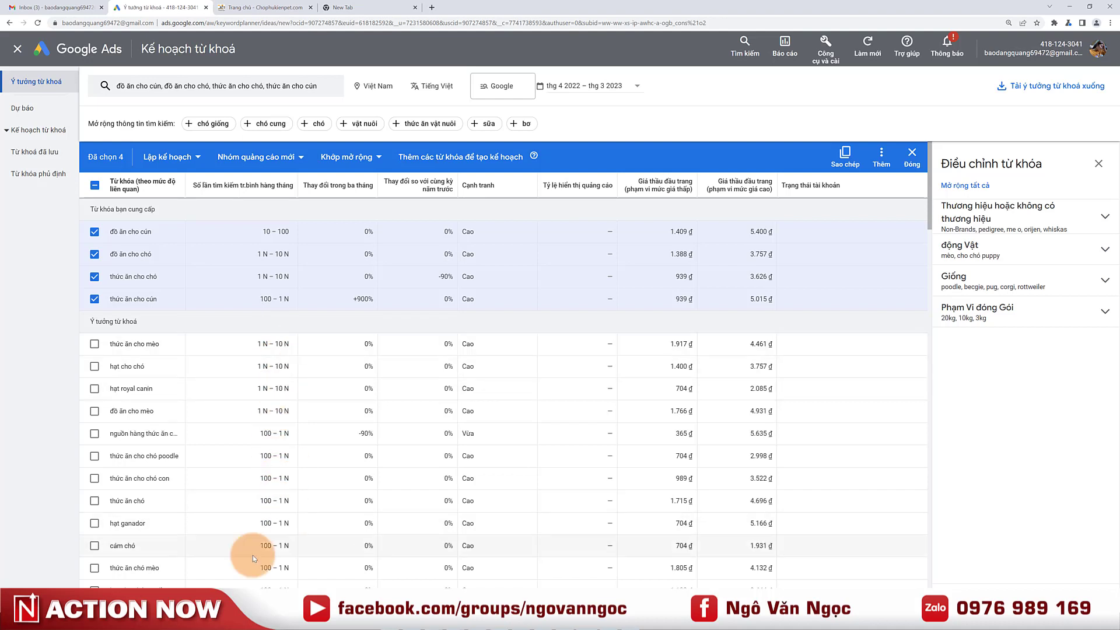
{"action": "left_click", "coordinate": [94, 232]}
{"action": "left_click", "coordinate": [94, 232]}
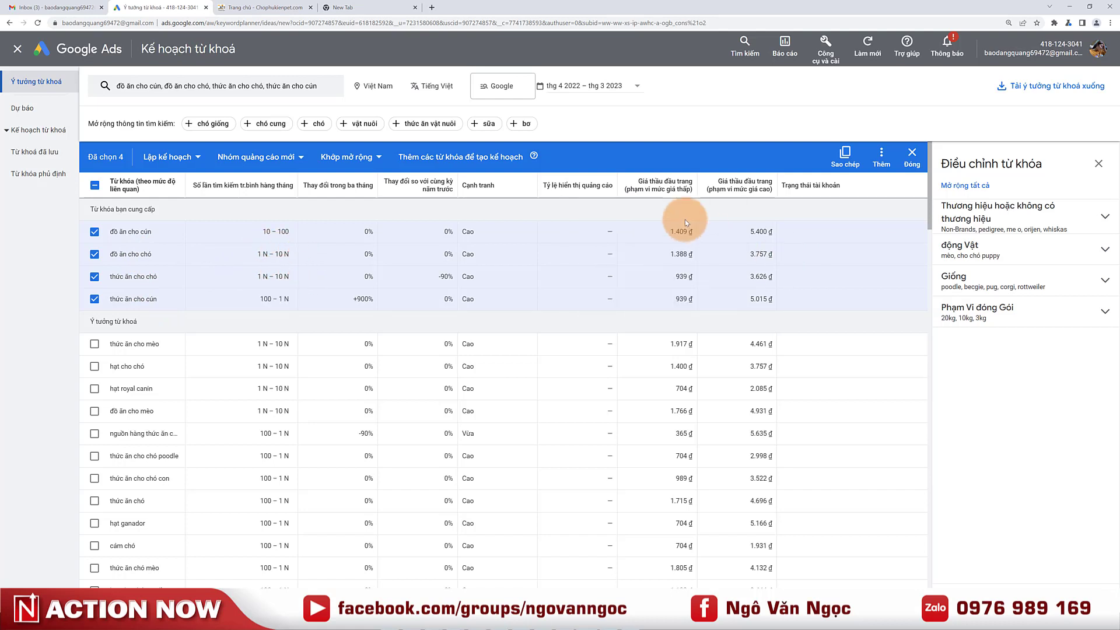
Add the keyword ideas hạt cho chó, thức ăn chó, hạt thức ăn cho chó and hạt royal canin to the selection.
{"action": "mouse_move", "coordinate": [670, 198]}
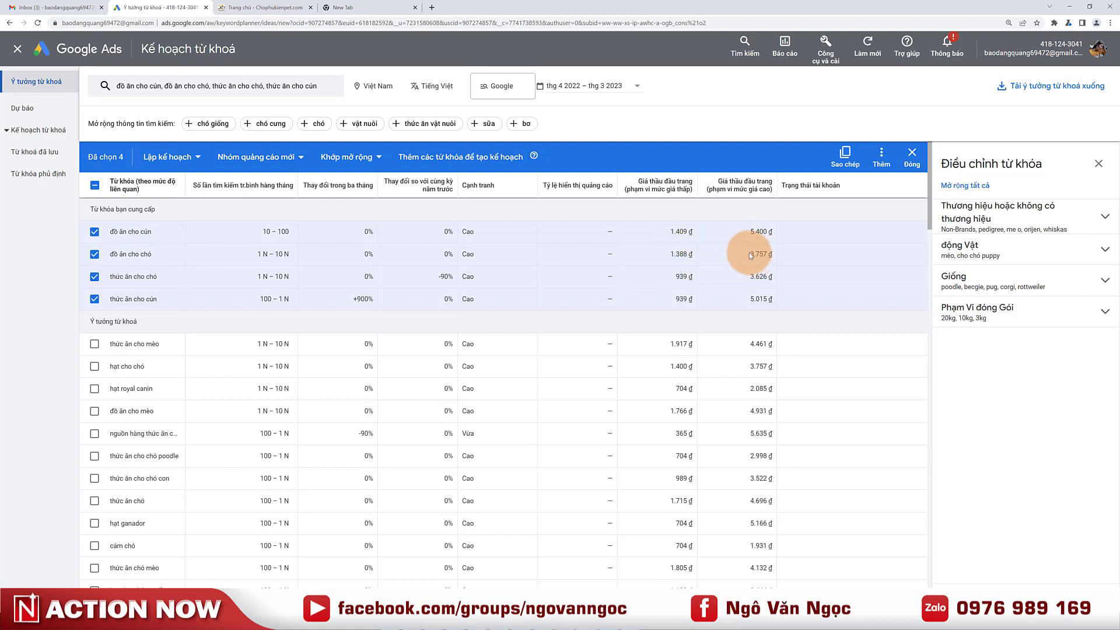
{"action": "left_click", "coordinate": [94, 367]}
{"action": "scroll", "coordinate": [129, 488], "scroll_direction": "down", "scroll_amount": 2}
{"action": "scroll", "coordinate": [129, 488], "scroll_direction": "down", "scroll_amount": 2}
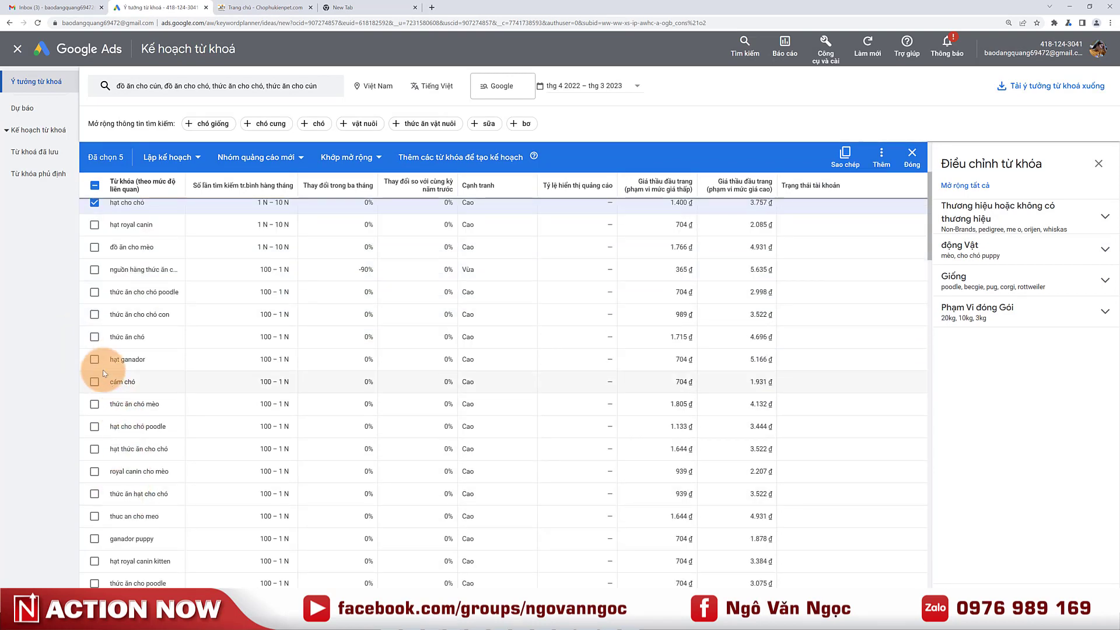
{"action": "left_click", "coordinate": [94, 339]}
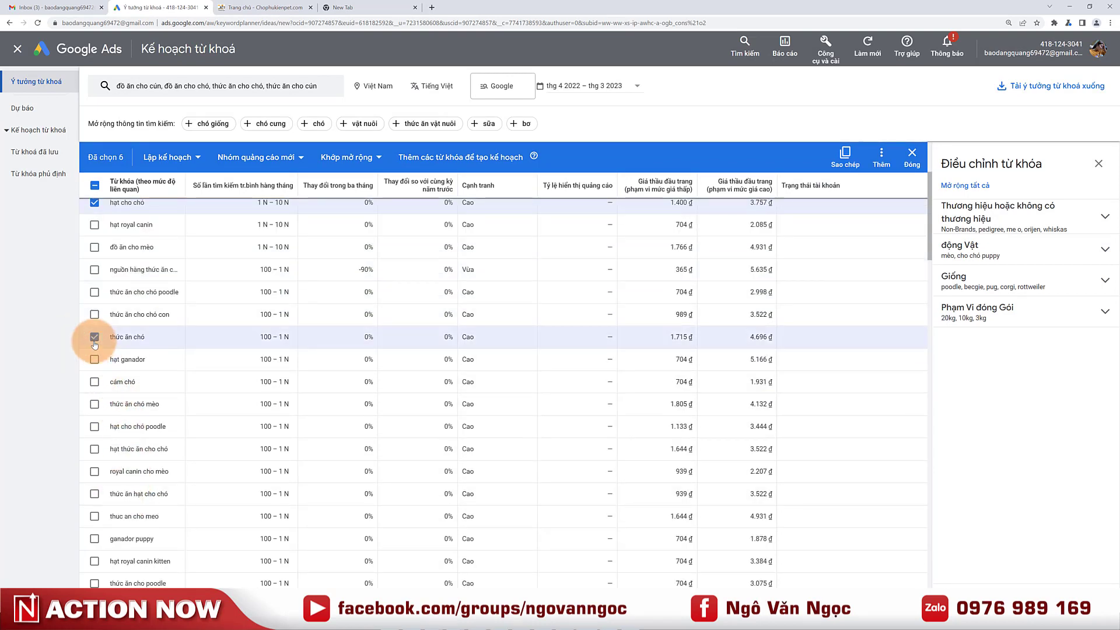
{"action": "left_click", "coordinate": [94, 449]}
{"action": "scroll", "coordinate": [93, 380], "scroll_direction": "up", "scroll_amount": 4}
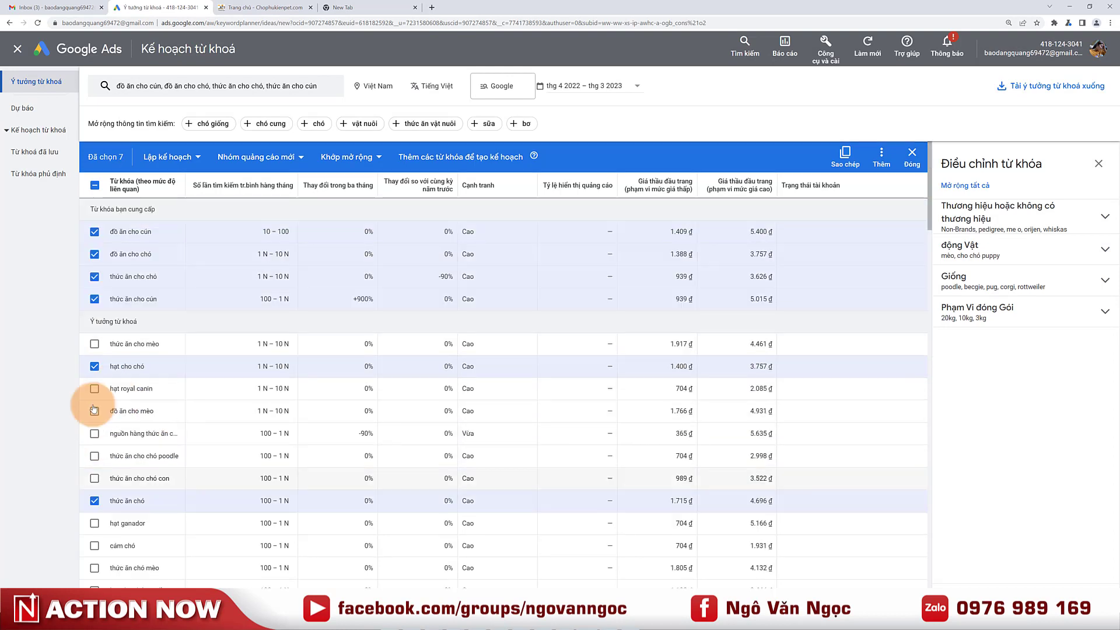
{"action": "left_click", "coordinate": [94, 389]}
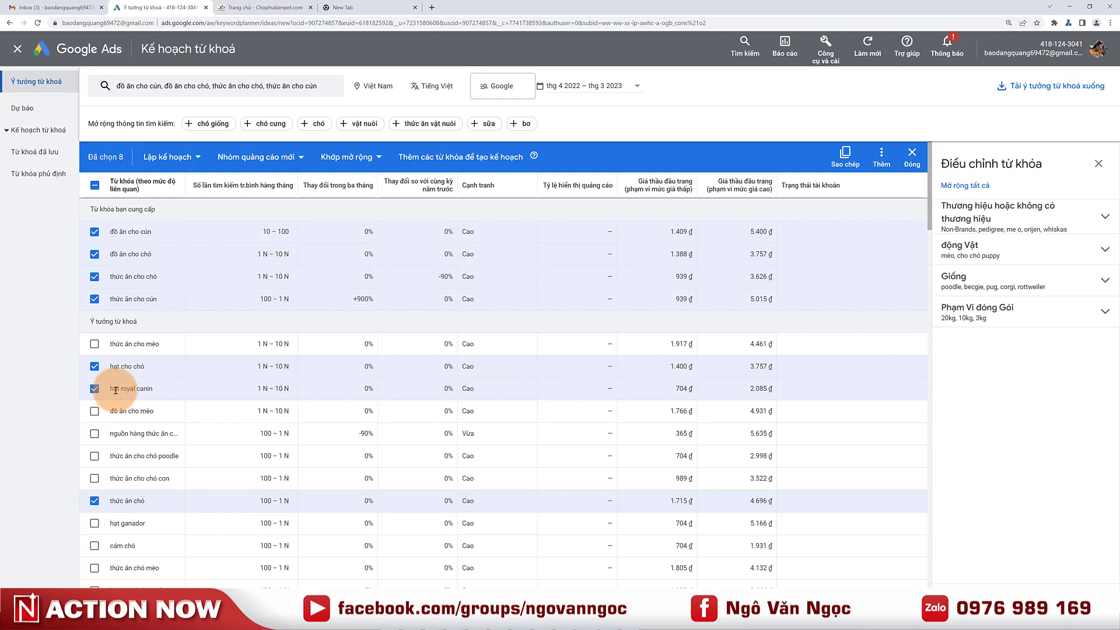
{"action": "scroll", "coordinate": [98, 388], "scroll_direction": "down", "scroll_amount": 1}
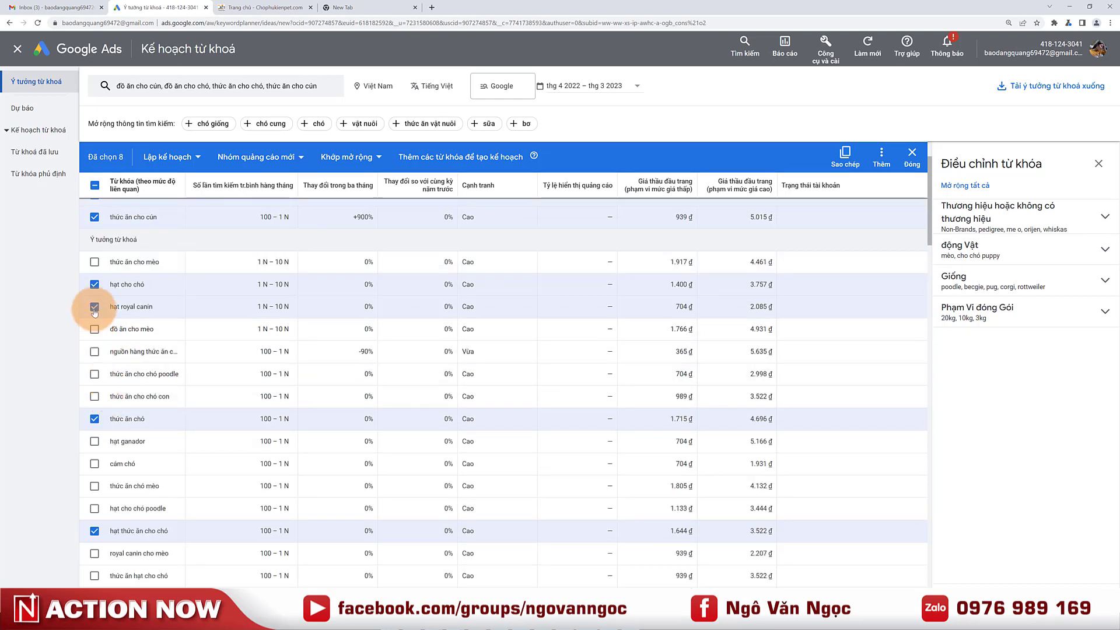
{"action": "scroll", "coordinate": [95, 311], "scroll_direction": "up", "scroll_amount": 1}
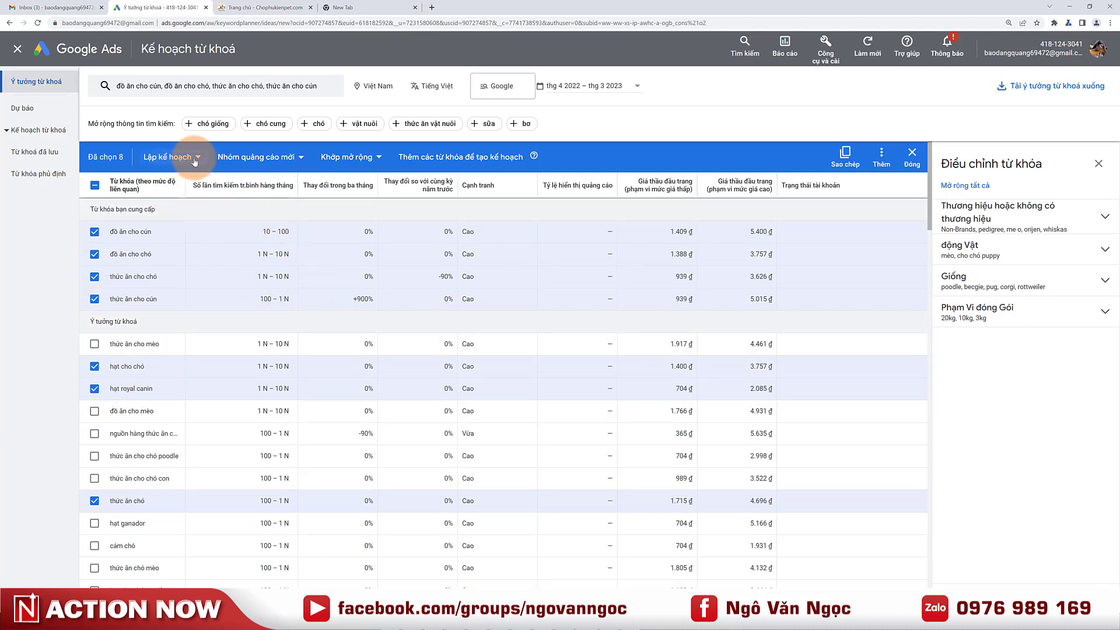
Create a new ad group named "Thức ăn cho chó" for the selected keywords.
{"action": "left_click", "coordinate": [291, 157]}
{"action": "left_click", "coordinate": [245, 209]}
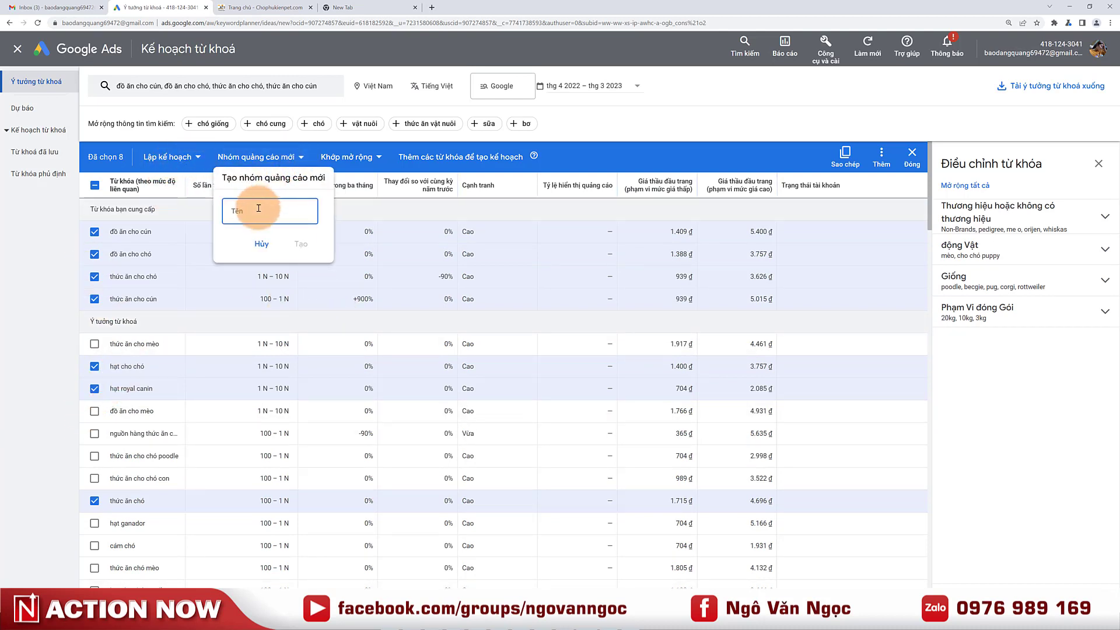
{"action": "type", "text": "Thức ăn cho chó"}
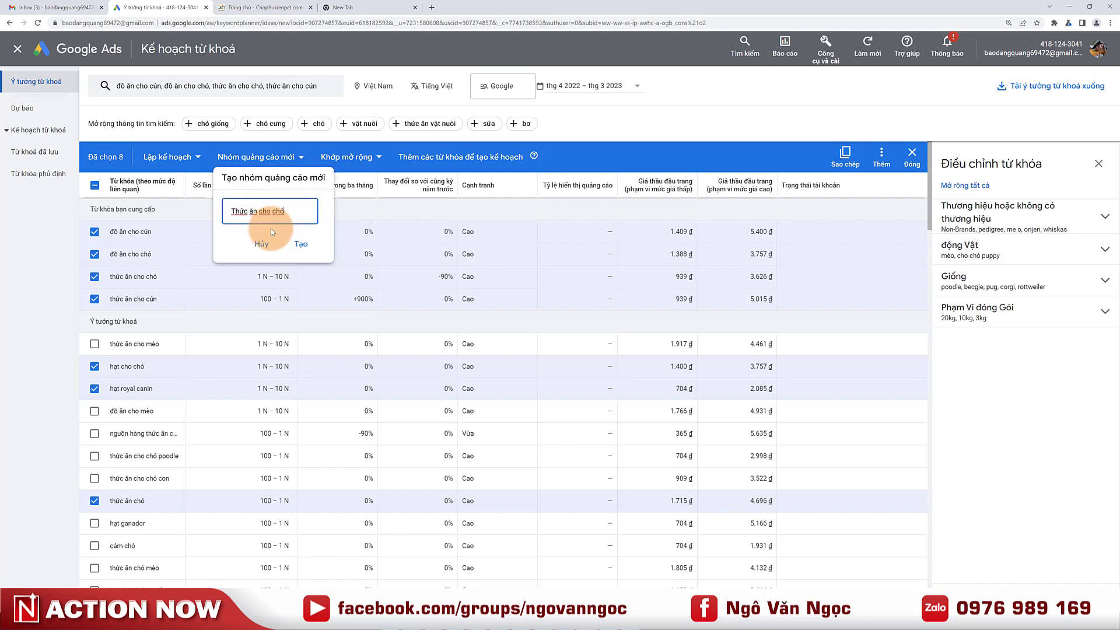
{"action": "left_click", "coordinate": [299, 244]}
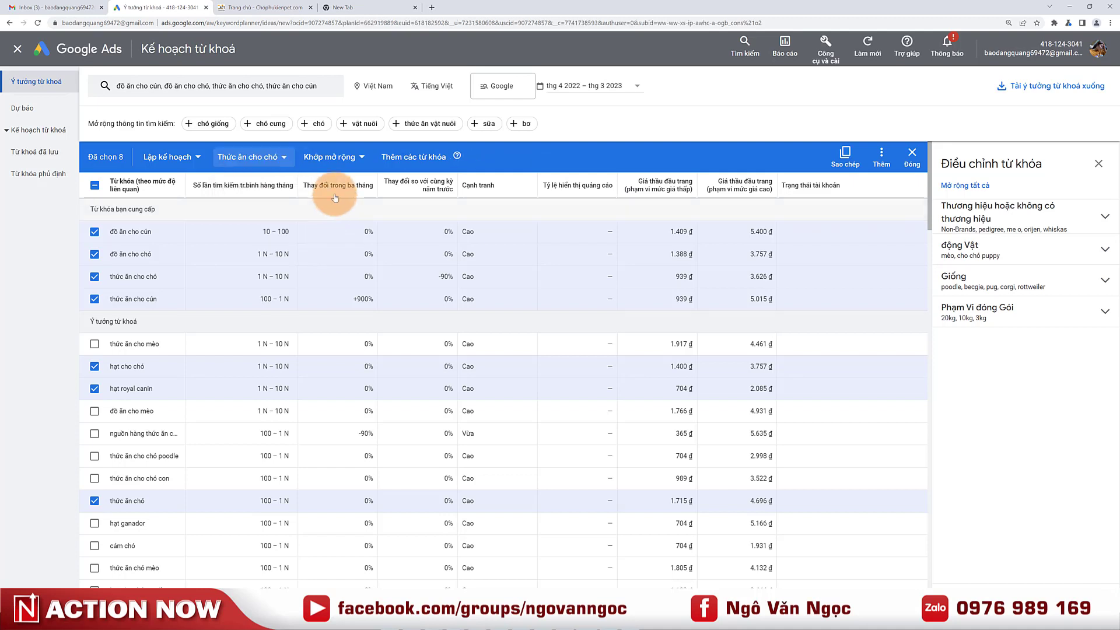
Set the match type to exact match (Khớp chính xác) and add the selected keywords to the ad group.
{"action": "left_click", "coordinate": [350, 156]}
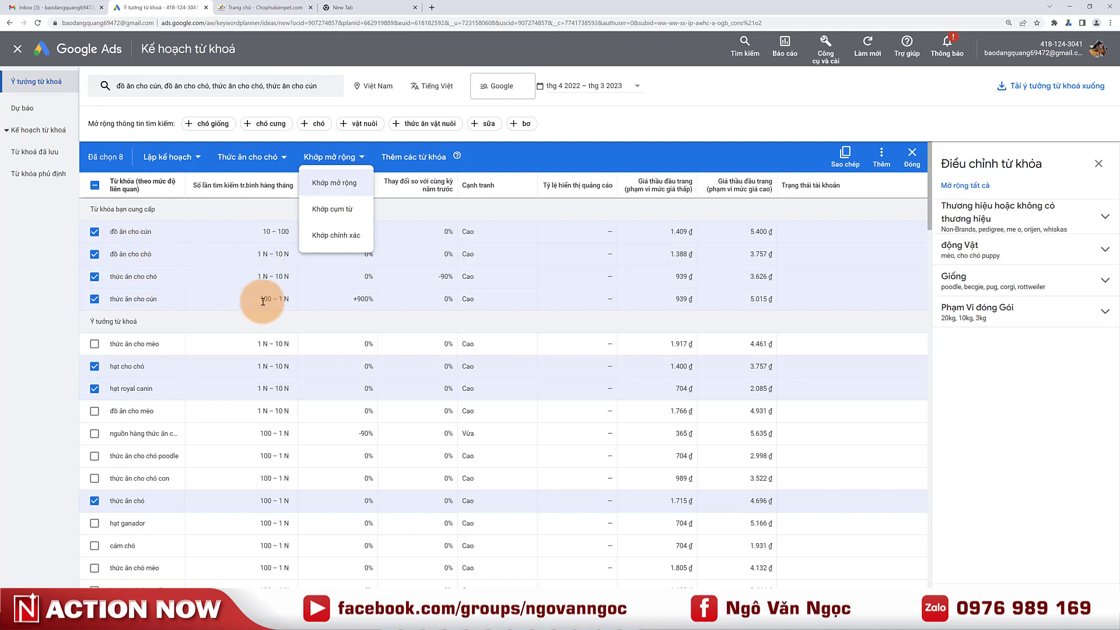
{"action": "left_click", "coordinate": [326, 237]}
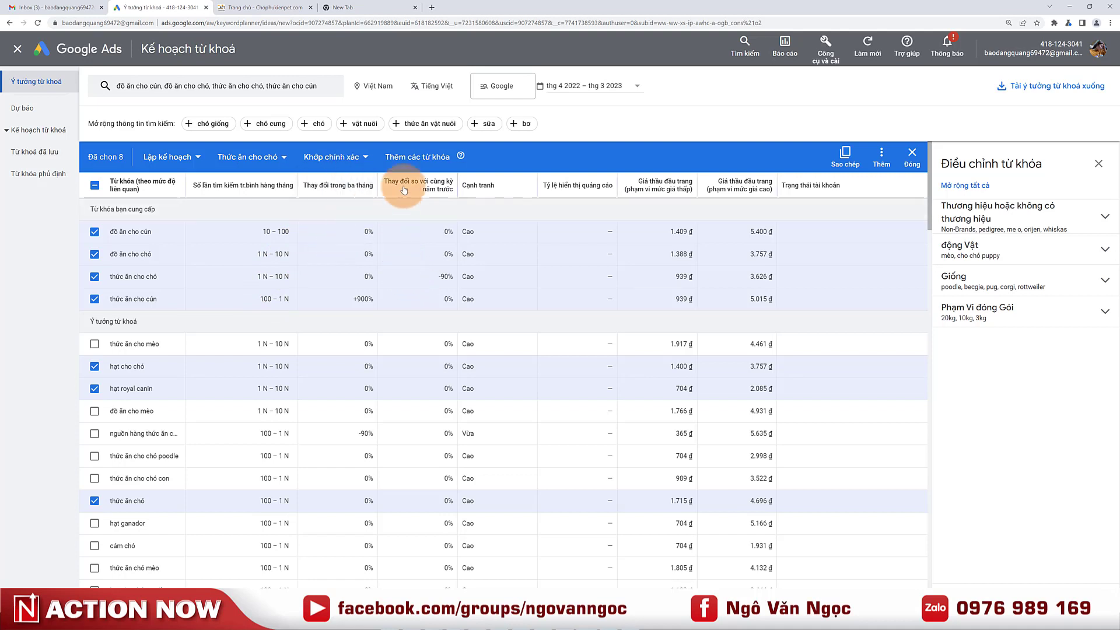
{"action": "left_click", "coordinate": [418, 158]}
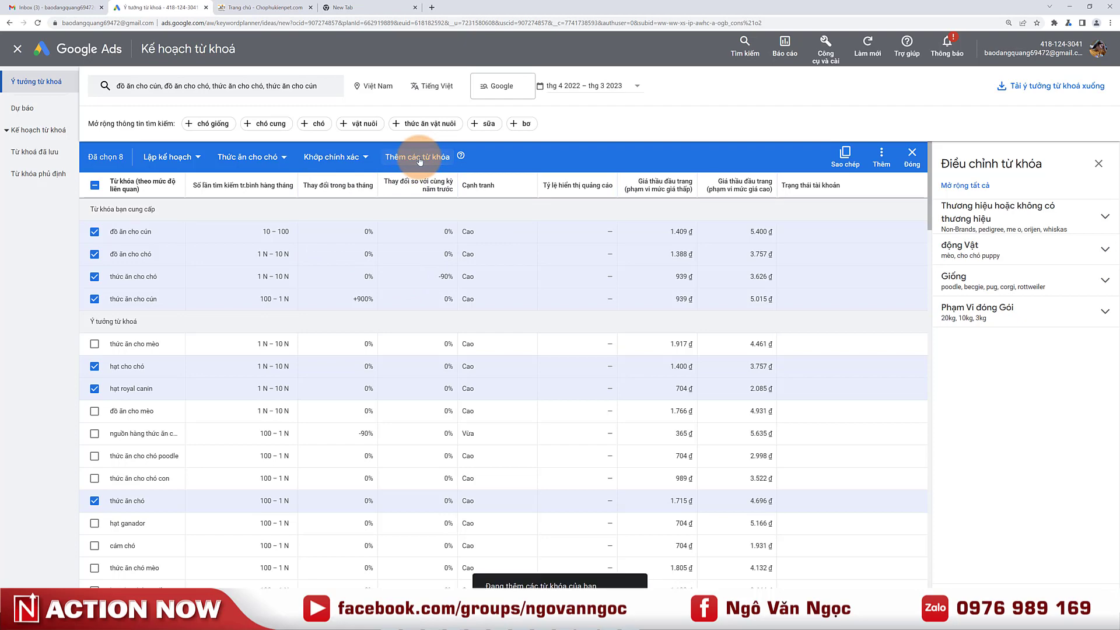
Reopen the keyword search for editing and remove all four dog food keywords from it.
{"action": "left_click", "coordinate": [187, 90]}
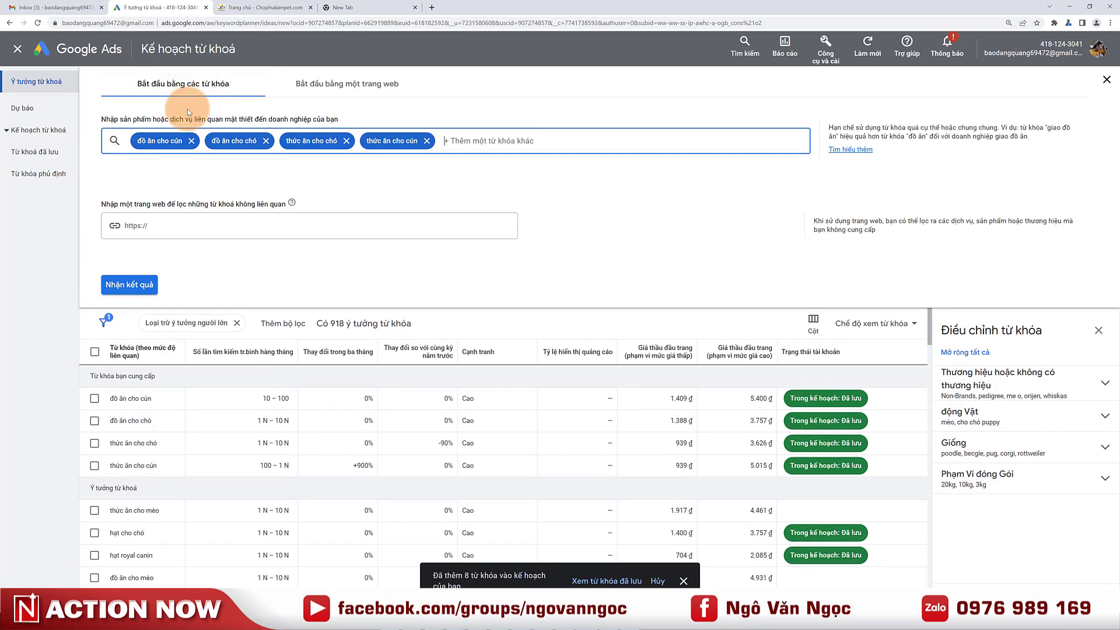
{"action": "left_click", "coordinate": [196, 142]}
{"action": "left_click", "coordinate": [197, 141]}
{"action": "left_click", "coordinate": [197, 141]}
{"action": "left_click", "coordinate": [197, 141]}
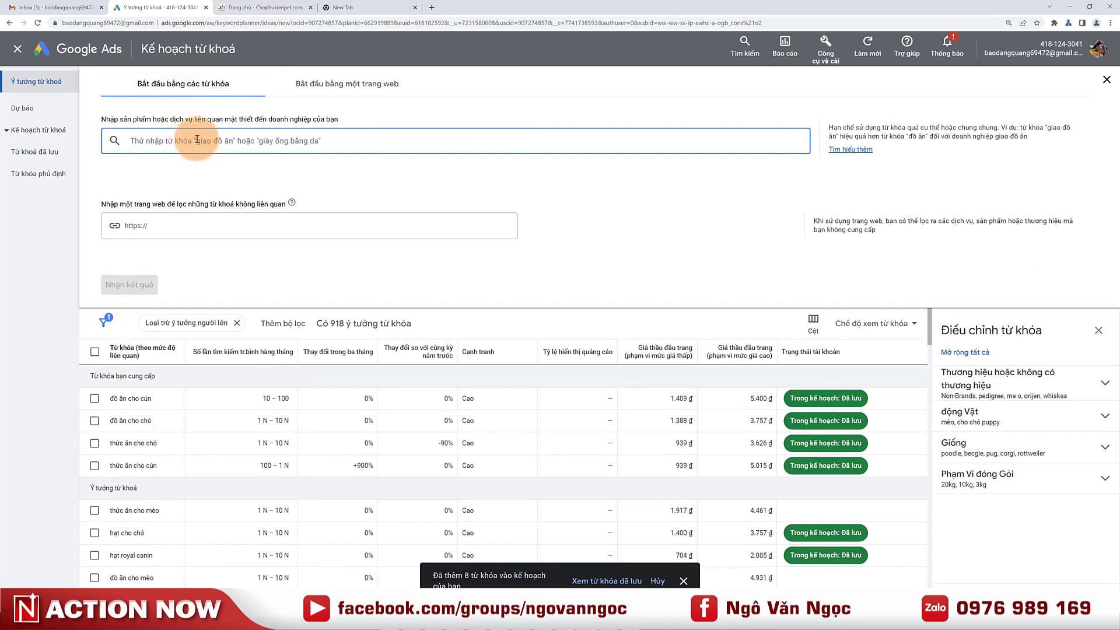
Enter thức ăn cho mèo and hạt cho mèo as search keywords, consulting the cat categories on chophukienpet.com for ideas.
{"action": "type", "text": "thưc ăn cho mèo"}
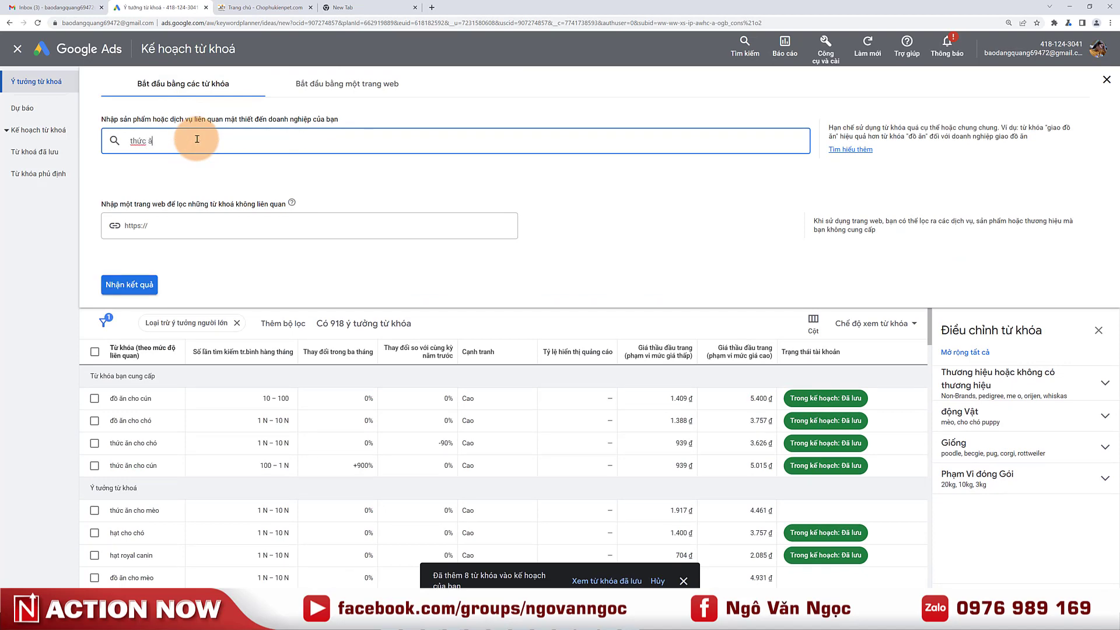
{"action": "key", "text": "Return"}
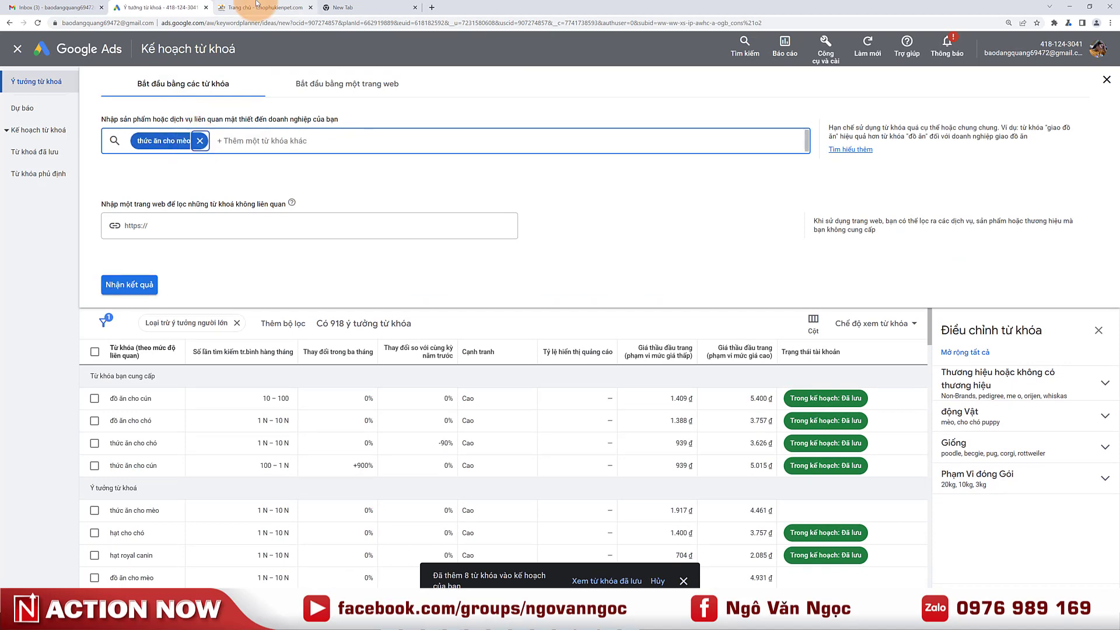
{"action": "left_click", "coordinate": [264, 8]}
{"action": "mouse_move", "coordinate": [517, 85]}
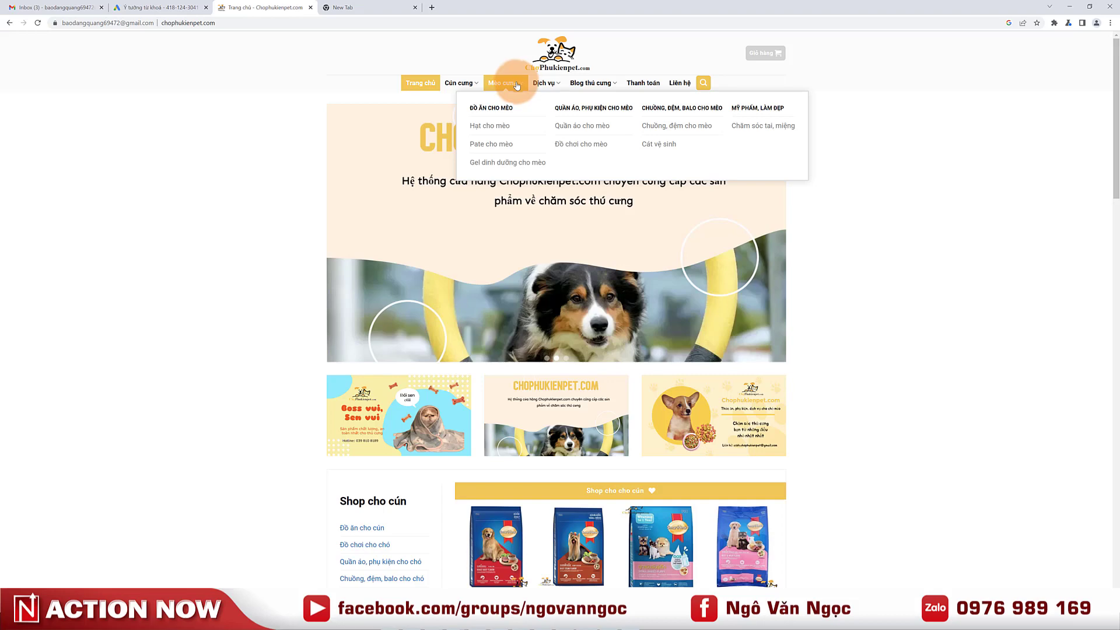
{"action": "left_click", "coordinate": [167, 6]}
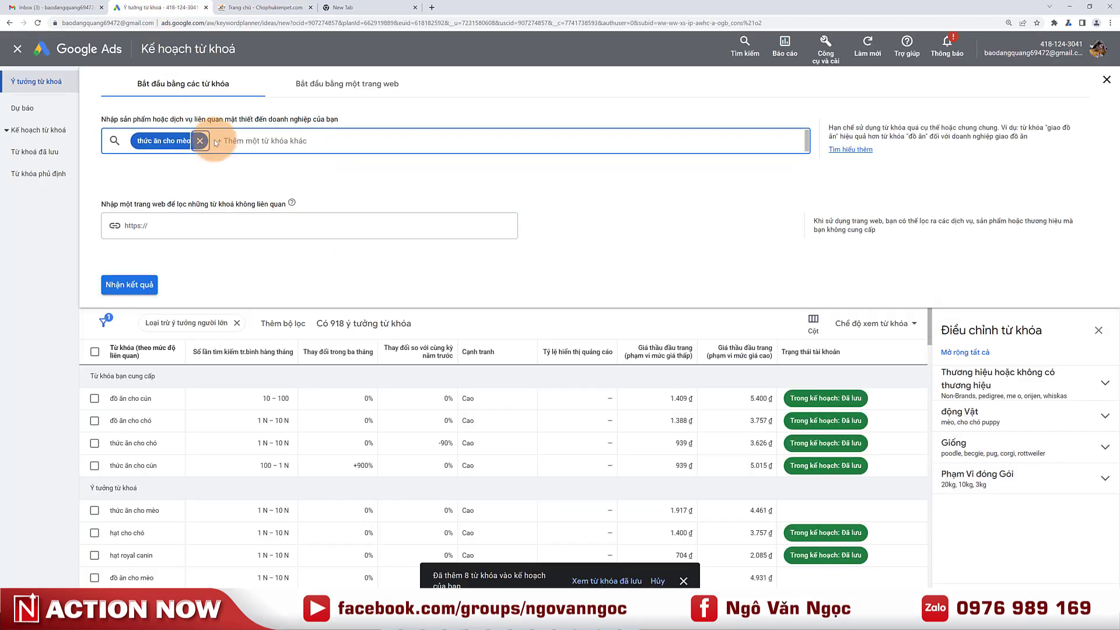
{"action": "type", "text": "hạt cho mèo"}
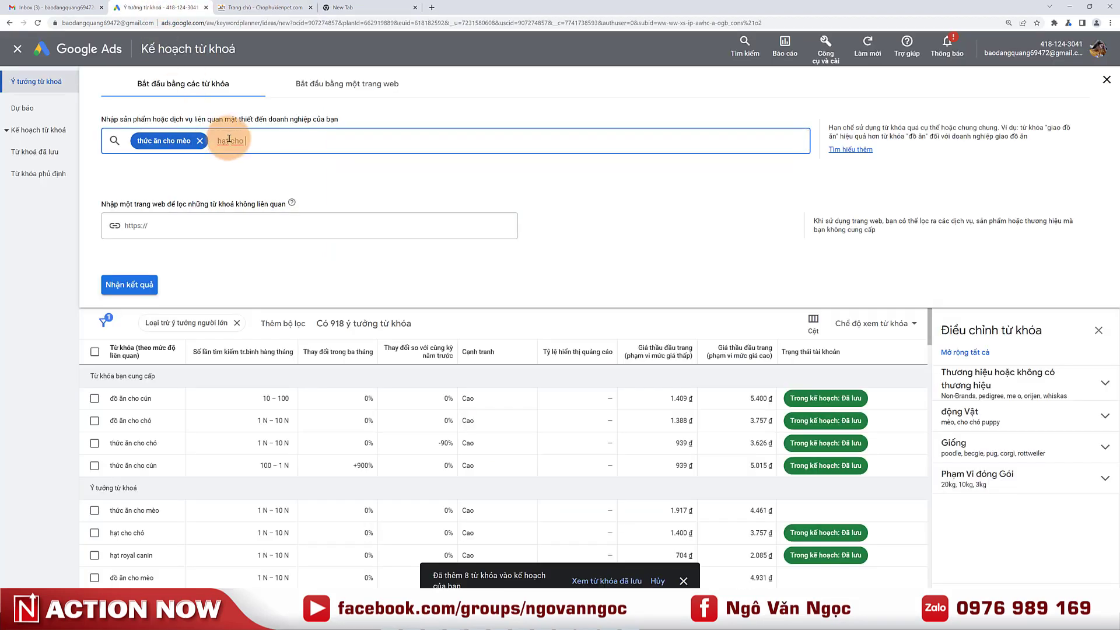
{"action": "key", "text": "Return"}
Check the cat categories on the shop site again, add the keyword đồ chơi cho mèo and get the keyword ideas.
{"action": "left_click", "coordinate": [261, 7]}
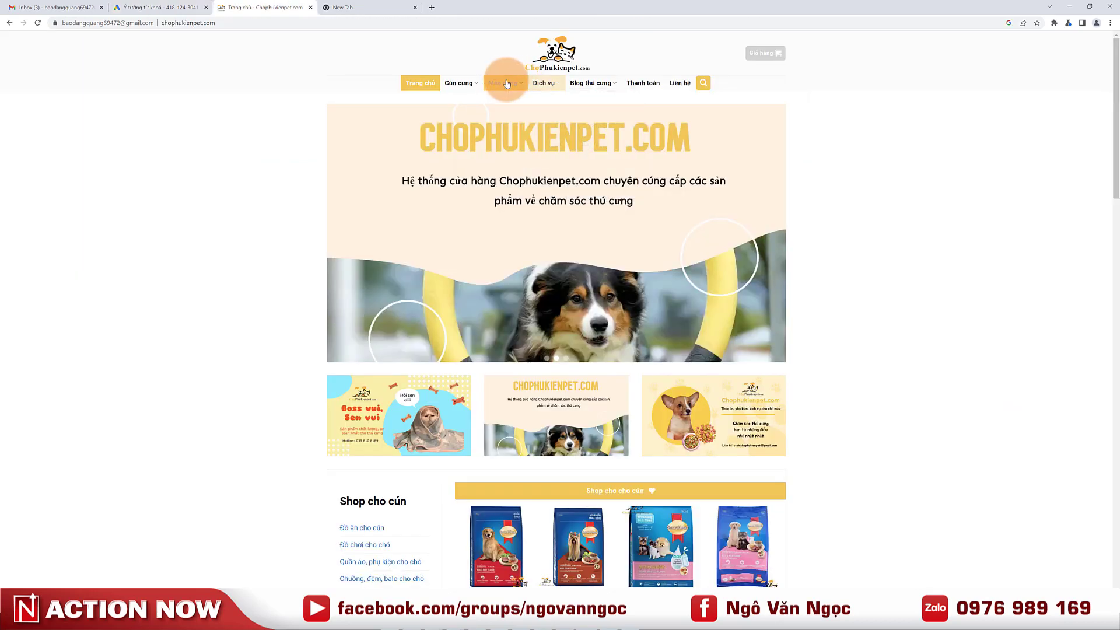
{"action": "mouse_move", "coordinate": [507, 83]}
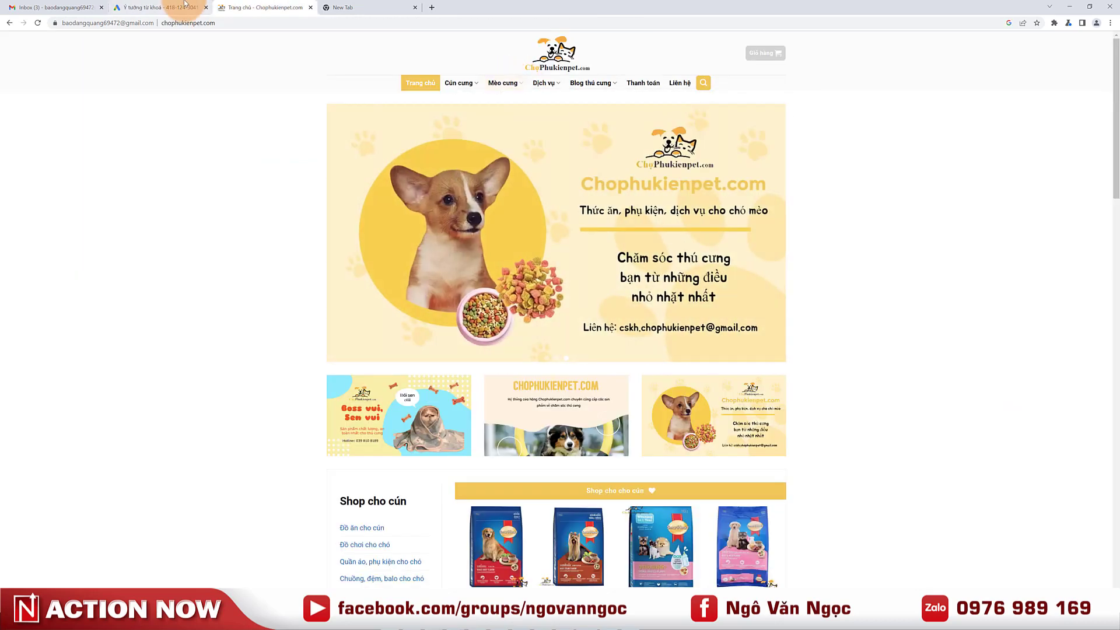
{"action": "left_click", "coordinate": [169, 7]}
{"action": "left_click", "coordinate": [310, 133]}
{"action": "type", "text": "đồ chơi cho me"}
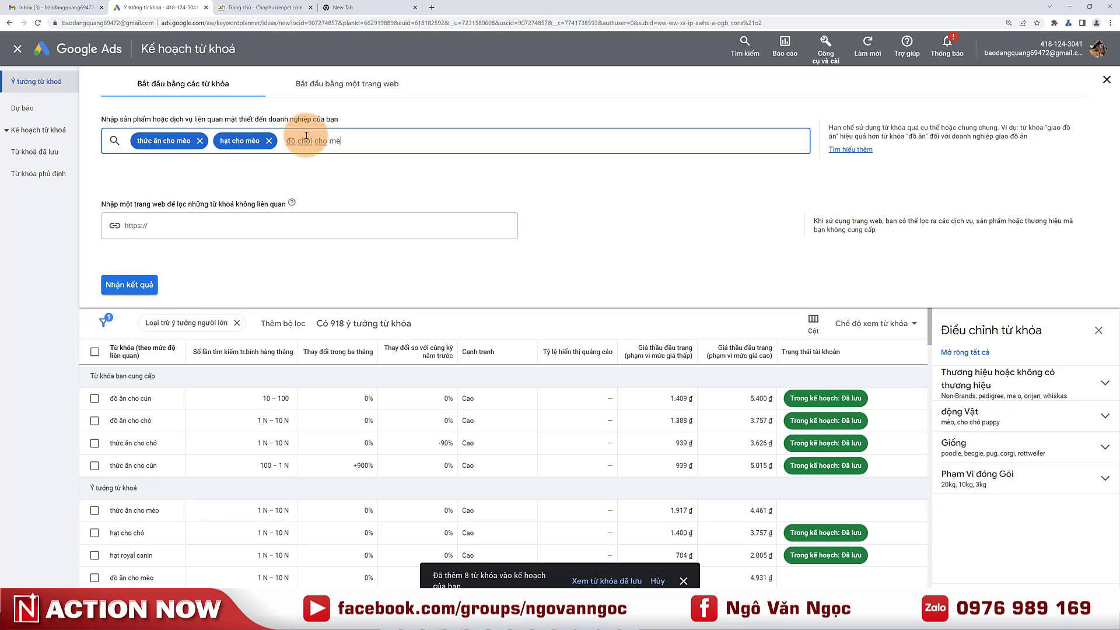
{"action": "type", "text": "o"}
{"action": "key", "text": "Return"}
{"action": "left_click", "coordinate": [145, 286]}
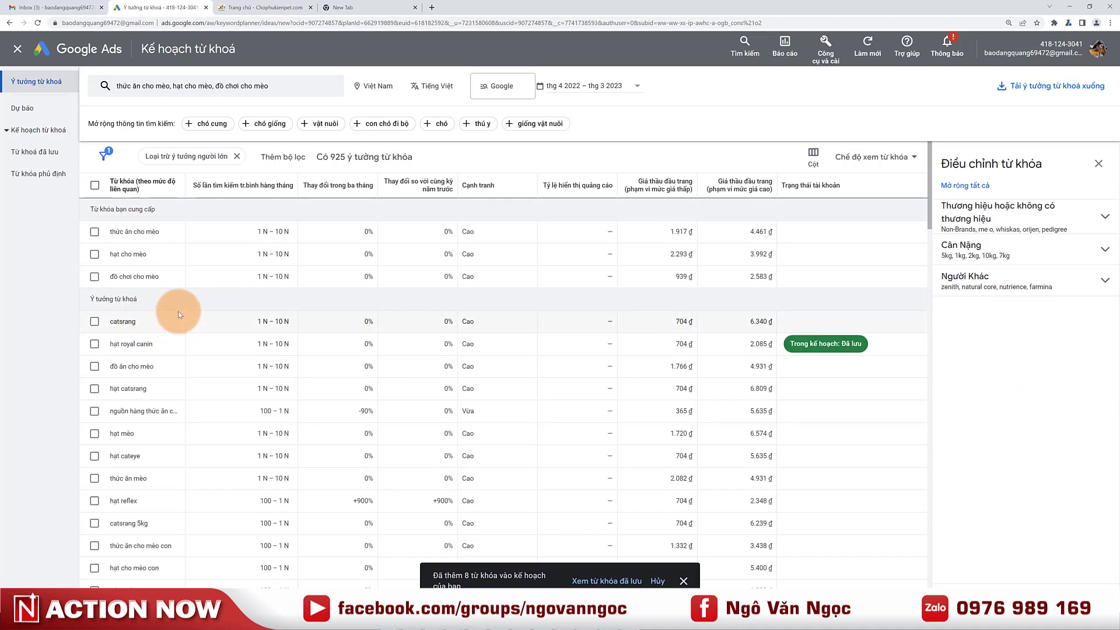
Select the three provided keywords: thức ăn cho mèo, hạt cho mèo and đồ chơi cho mèo.
{"action": "left_click", "coordinate": [94, 231]}
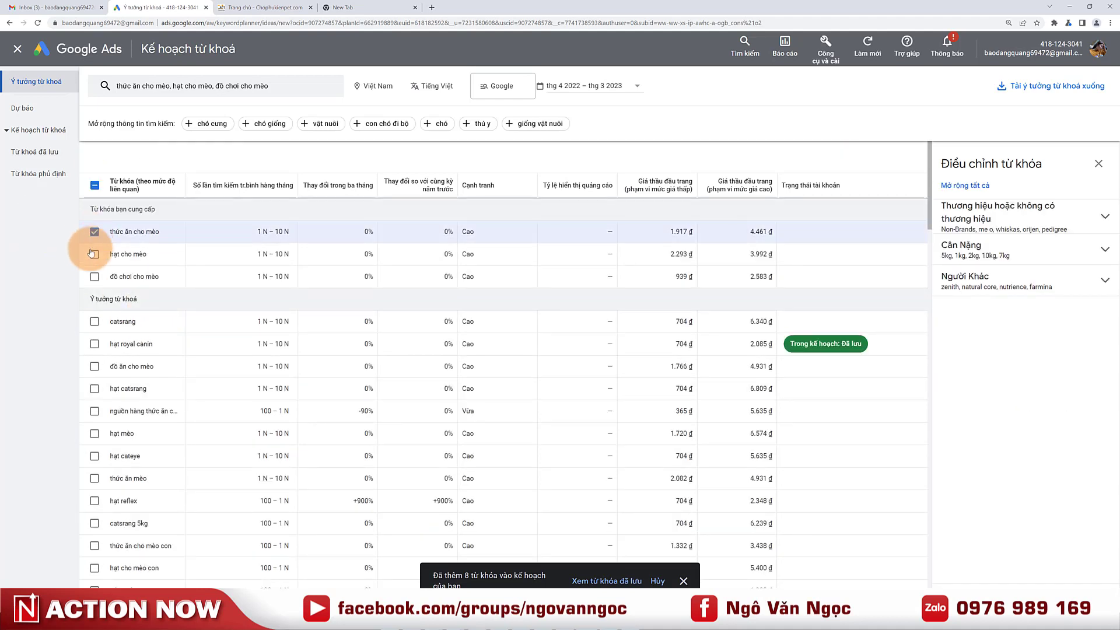
{"action": "left_click", "coordinate": [94, 254]}
{"action": "left_click", "coordinate": [94, 277]}
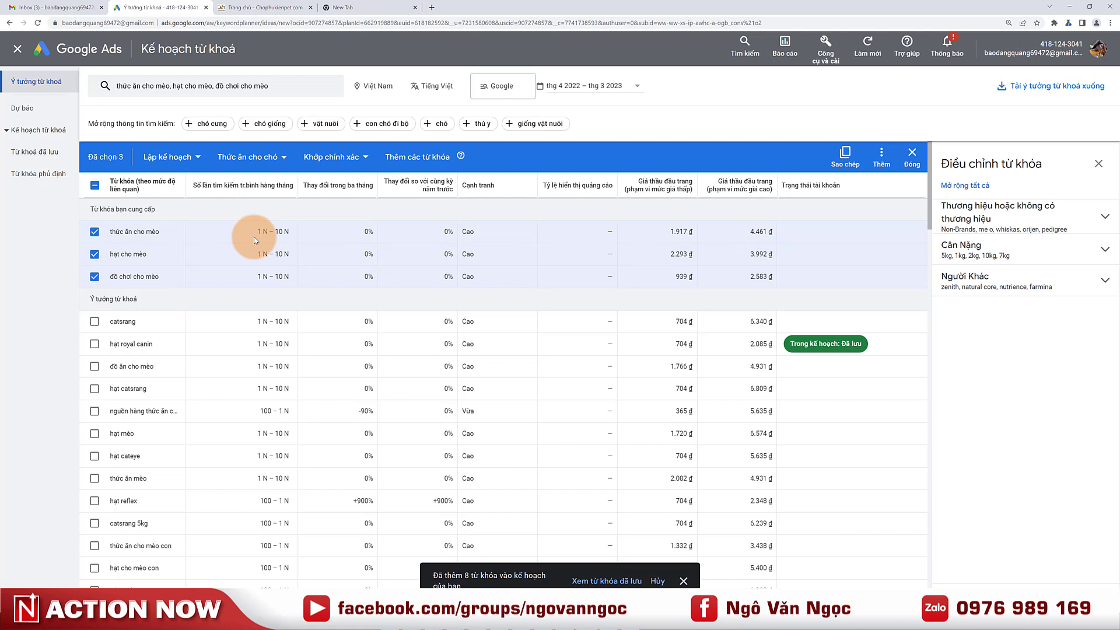
Add the keyword ideas hạt royal canin, đồ ăn cho mèo, hạt mèo and thức ăn mèo to the selection.
{"action": "left_click", "coordinate": [94, 345]}
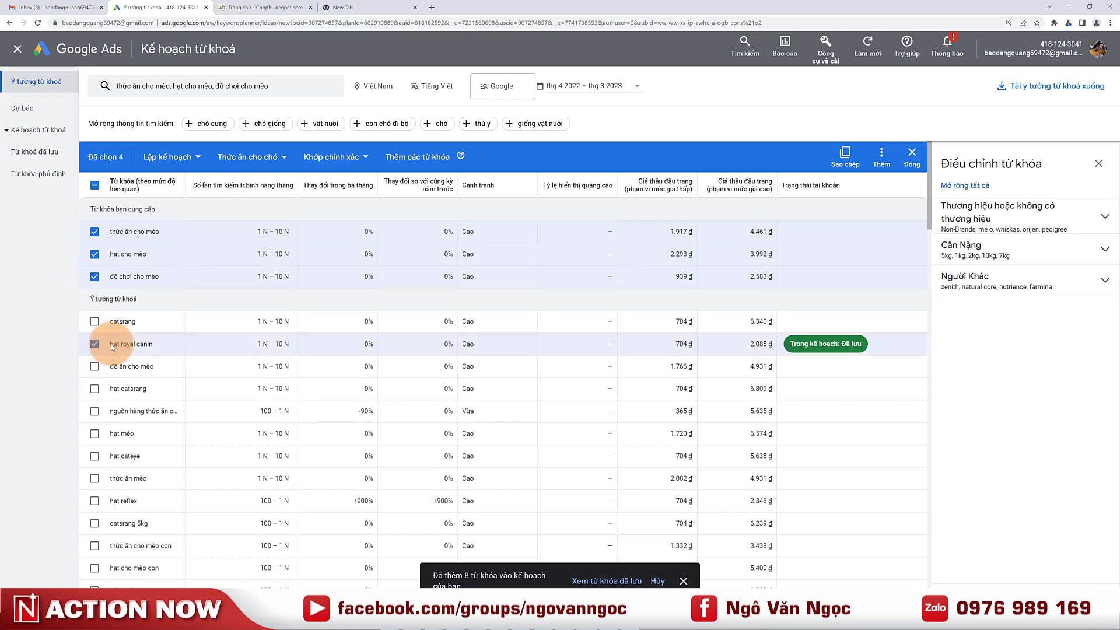
{"action": "left_click", "coordinate": [95, 367]}
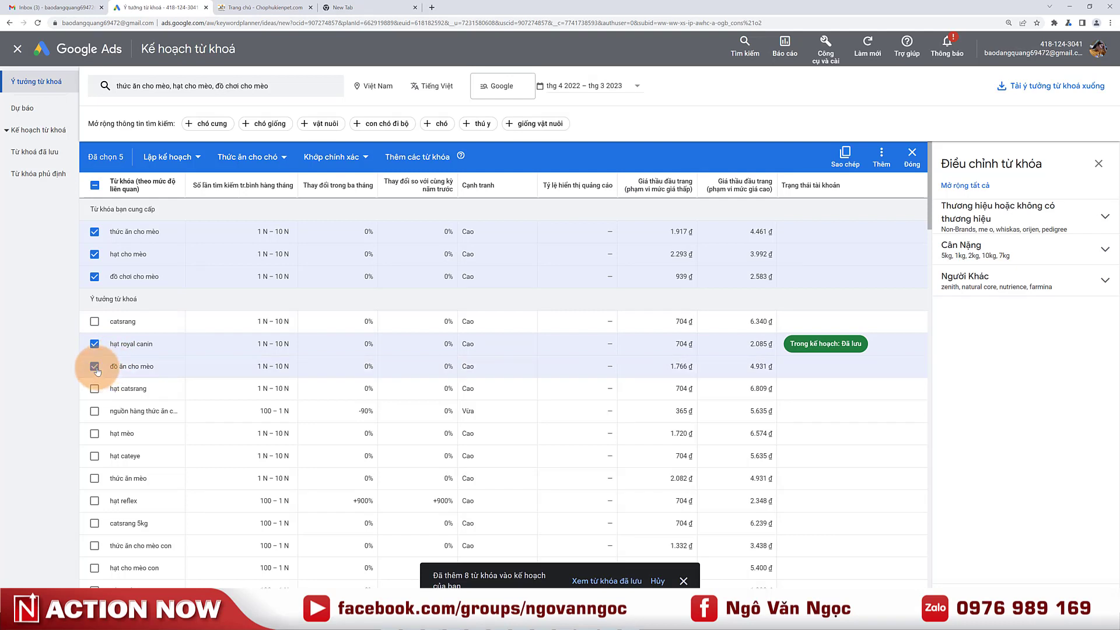
{"action": "left_click", "coordinate": [95, 434]}
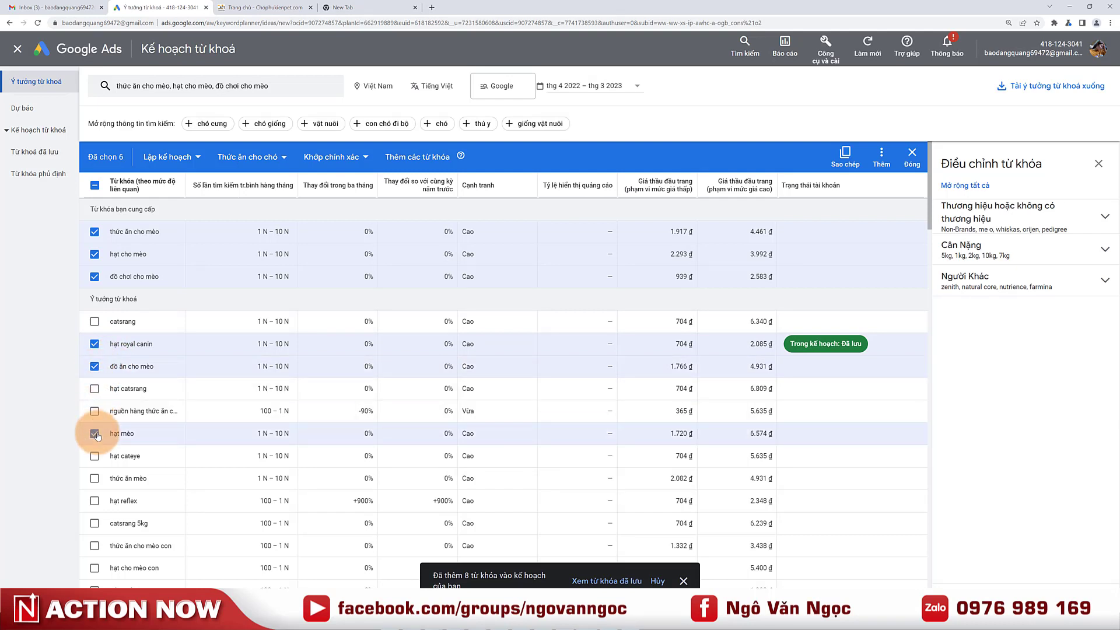
{"action": "left_click", "coordinate": [95, 479]}
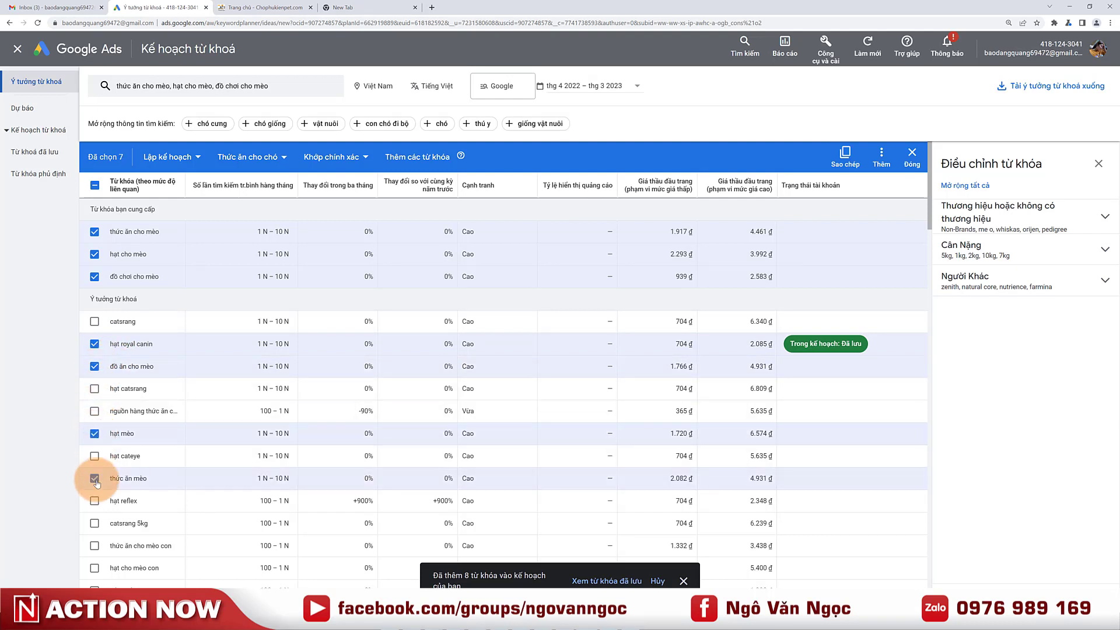
Create a new ad group named "Thức ăn cho mèo" and add the selected keywords to it.
{"action": "left_click", "coordinate": [288, 163]}
{"action": "left_click", "coordinate": [244, 221]}
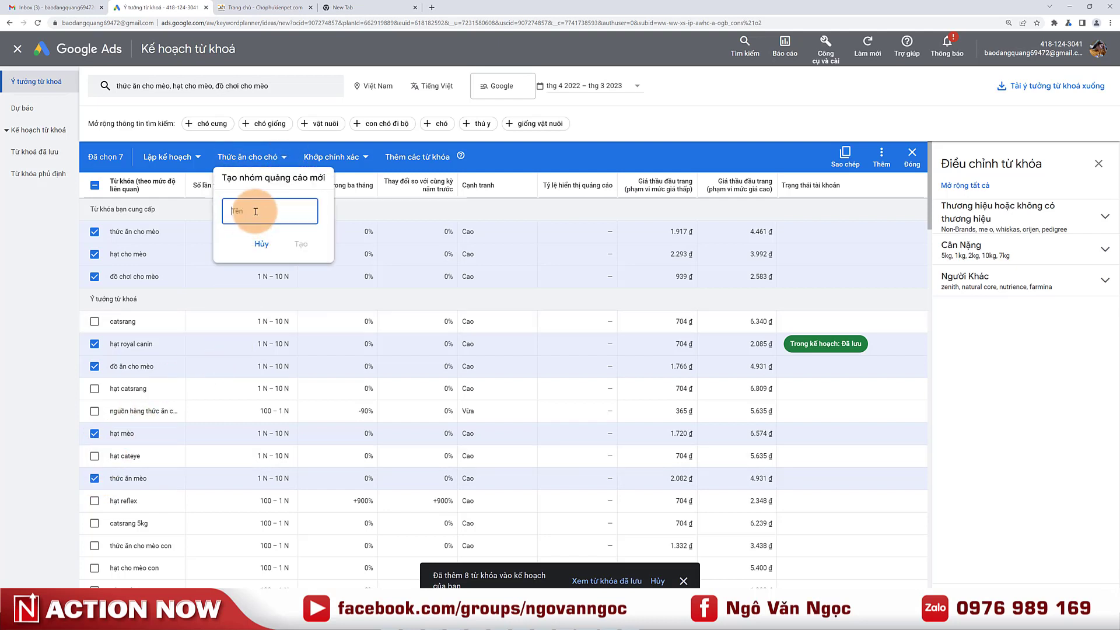
{"action": "type", "text": "Thức ăn cho mèo"}
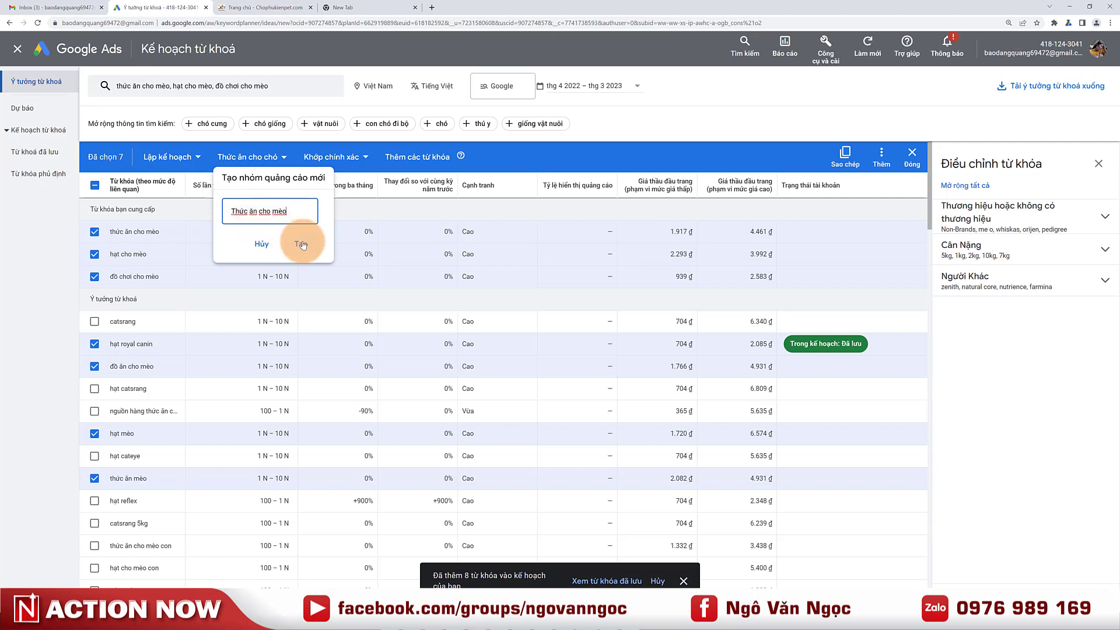
{"action": "left_click", "coordinate": [303, 243]}
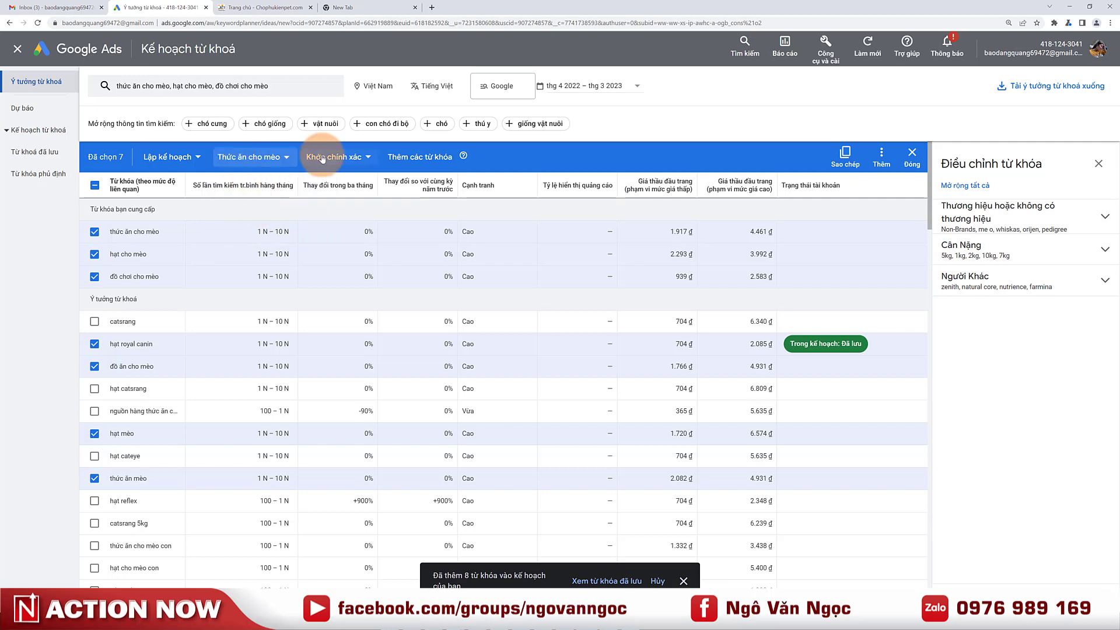
{"action": "left_click", "coordinate": [429, 157]}
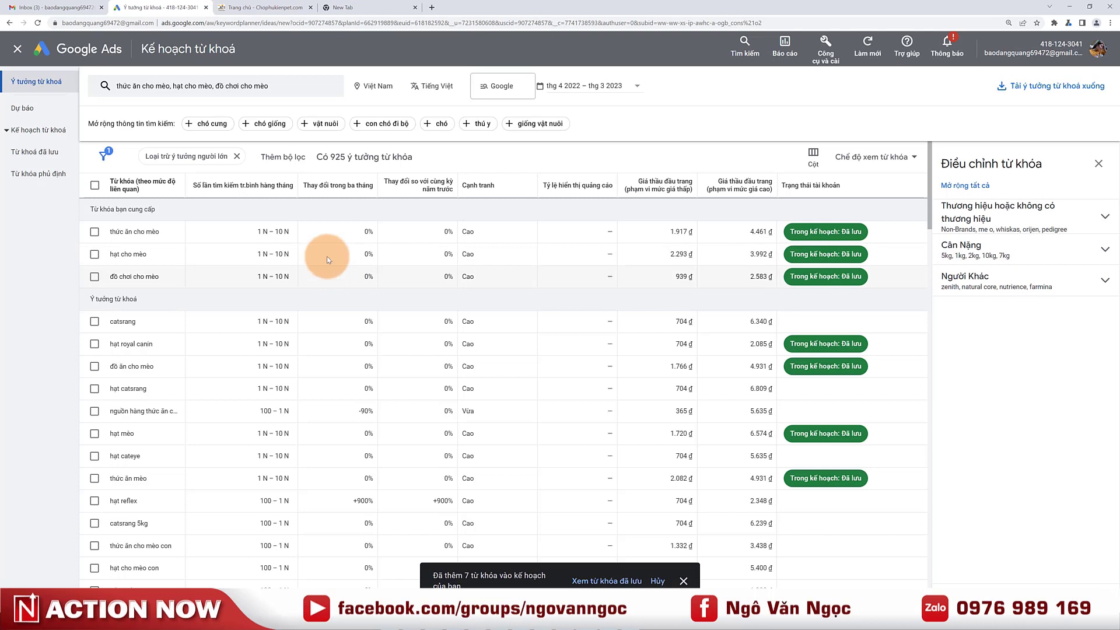
Open the plan's saved keywords list for review and dismiss the pop-up and the notification covering it.
{"action": "left_click", "coordinate": [41, 147]}
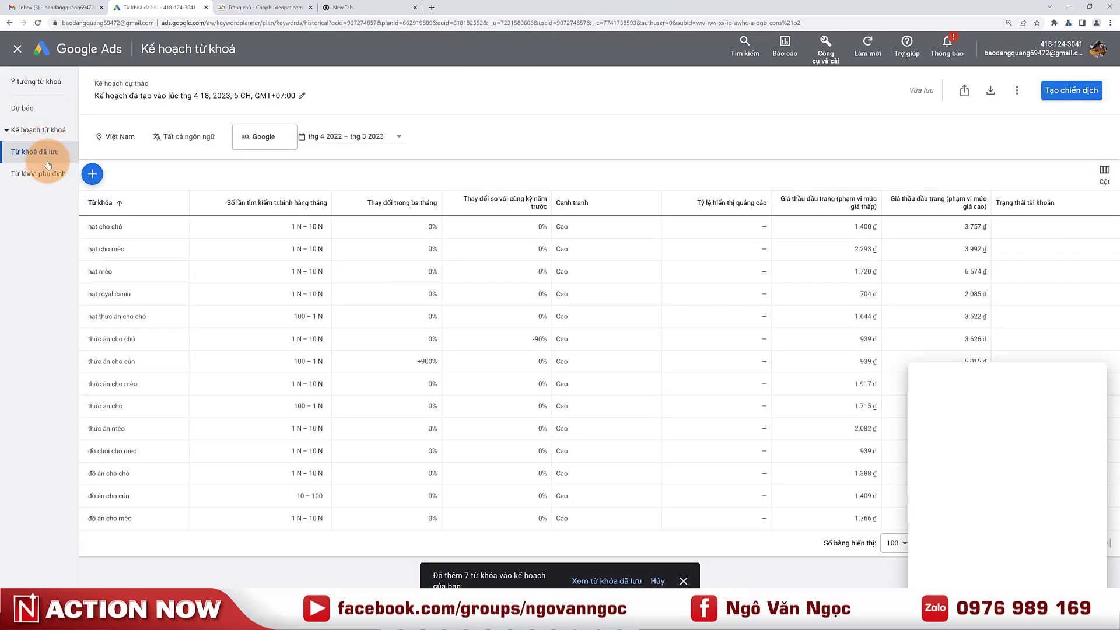
{"action": "left_click", "coordinate": [1091, 377]}
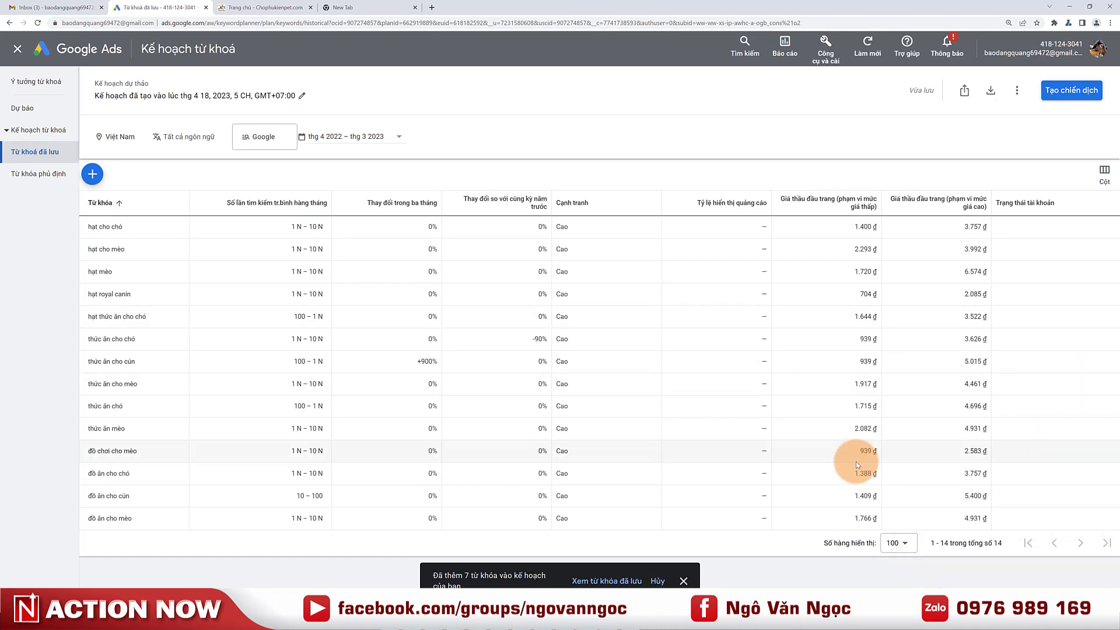
{"action": "left_click", "coordinate": [683, 580]}
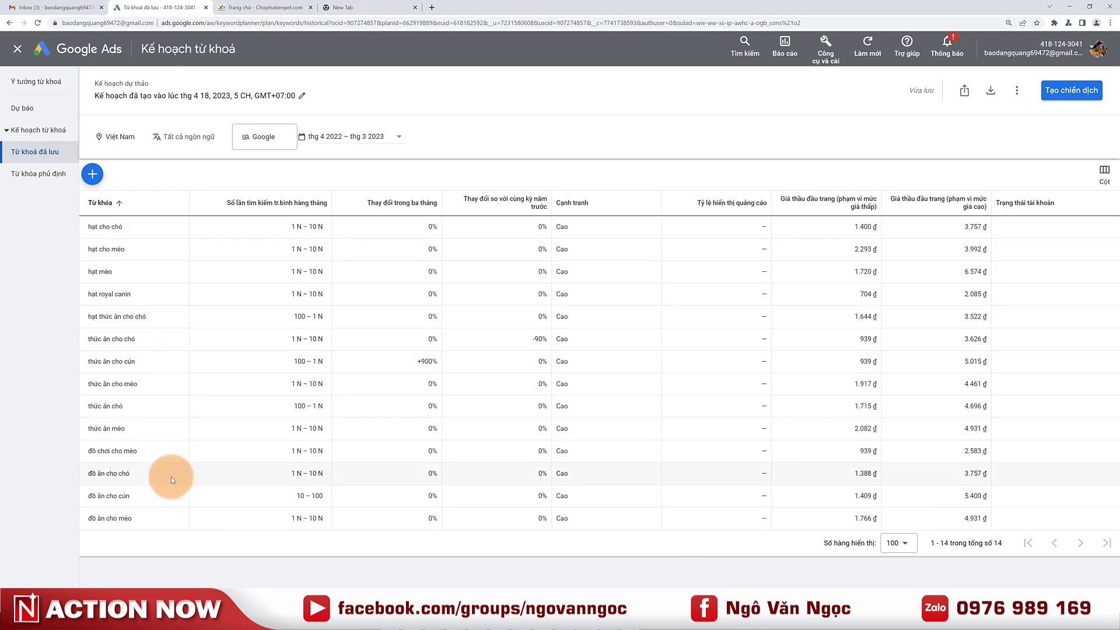
Open the plan's forecast and review the estimate summary and the keyword table.
{"action": "left_click", "coordinate": [42, 111]}
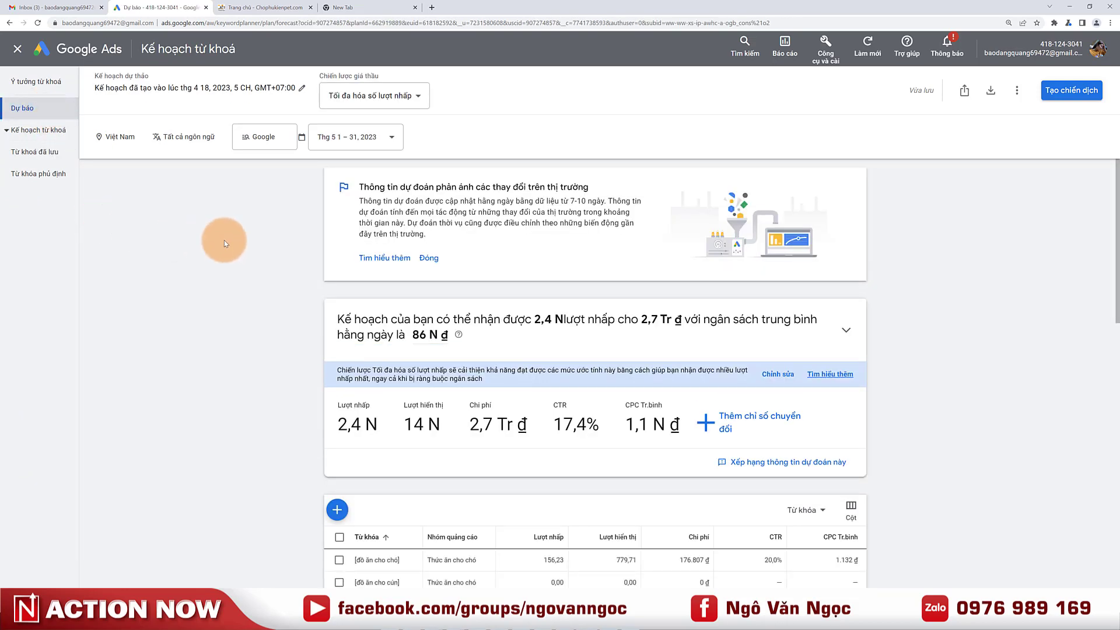
{"action": "scroll", "coordinate": [224, 244], "scroll_direction": "down", "scroll_amount": 1}
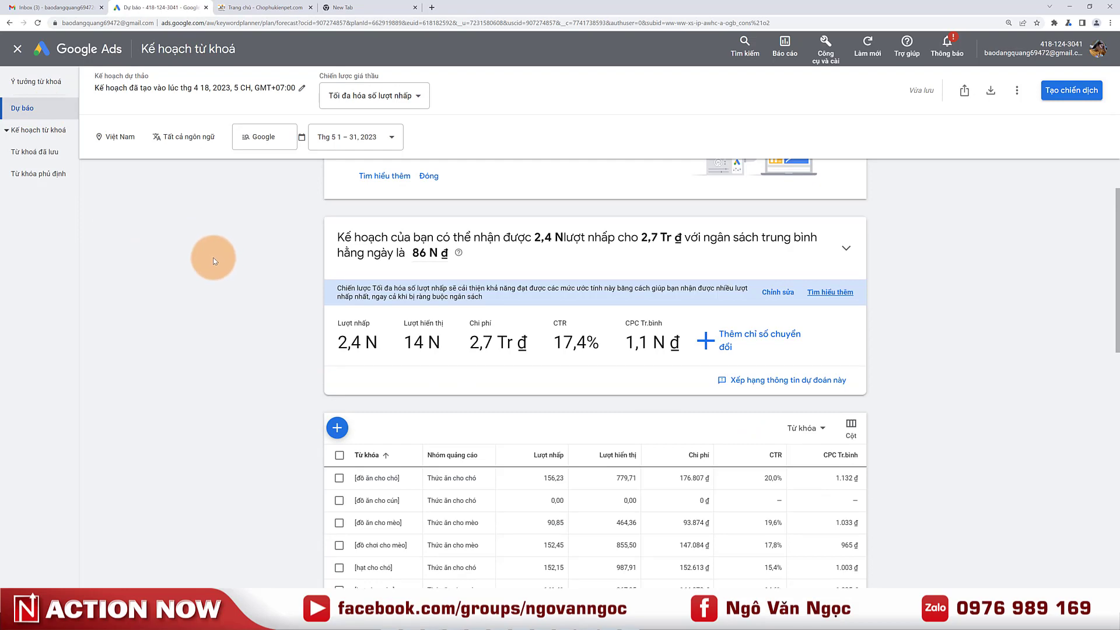
{"action": "scroll", "coordinate": [213, 257], "scroll_direction": "down", "scroll_amount": 1}
{"action": "scroll", "coordinate": [214, 262], "scroll_direction": "up", "scroll_amount": 2}
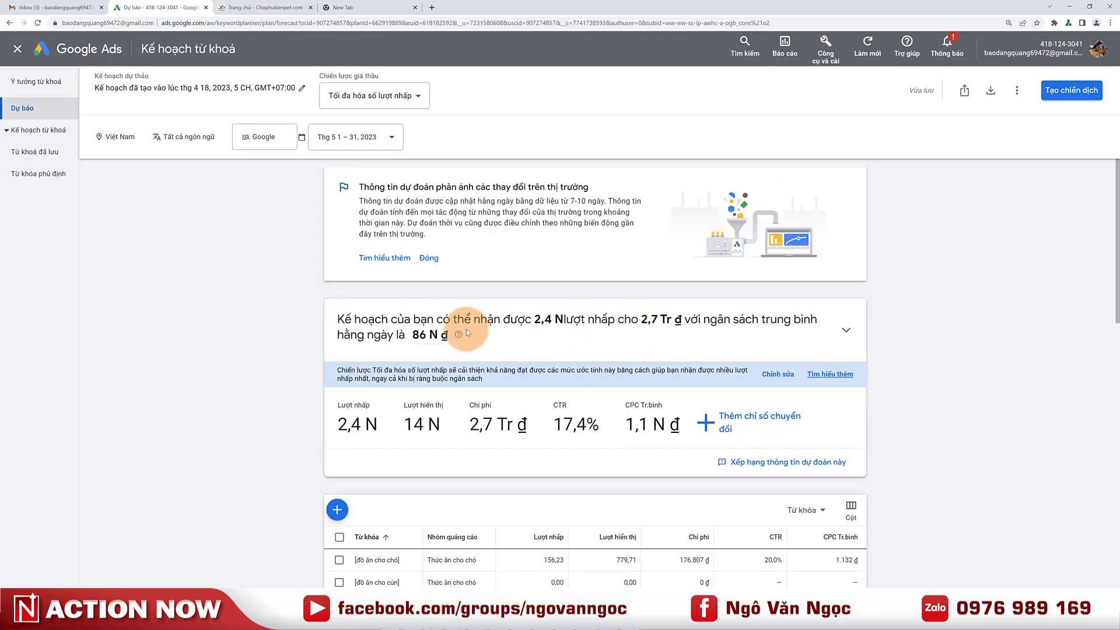
Examine the bidding strategy options available for the forecast, keep maximize clicks (Tối đa hóa số lượt nhấp) and cancel the dialog.
{"action": "left_click", "coordinate": [414, 100]}
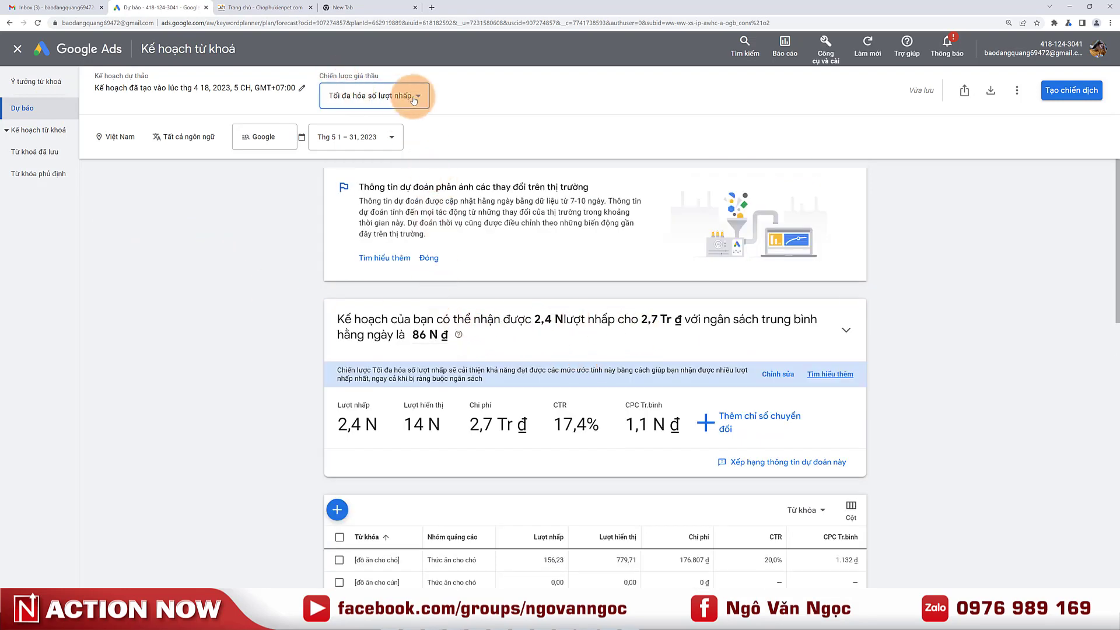
{"action": "left_click", "coordinate": [413, 121]}
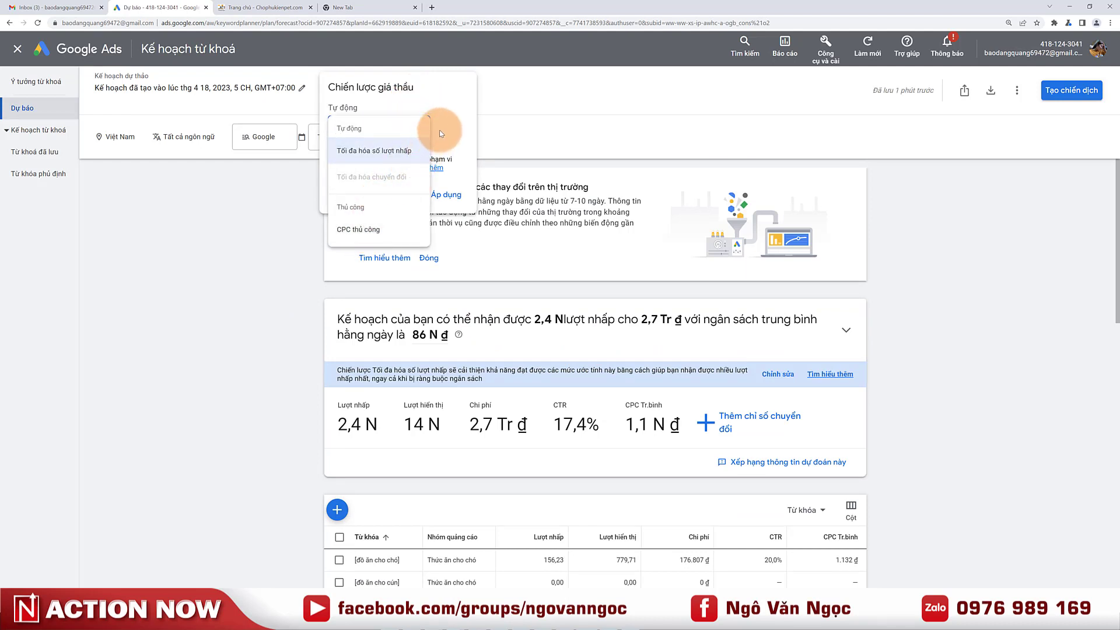
{"action": "left_click", "coordinate": [423, 150]}
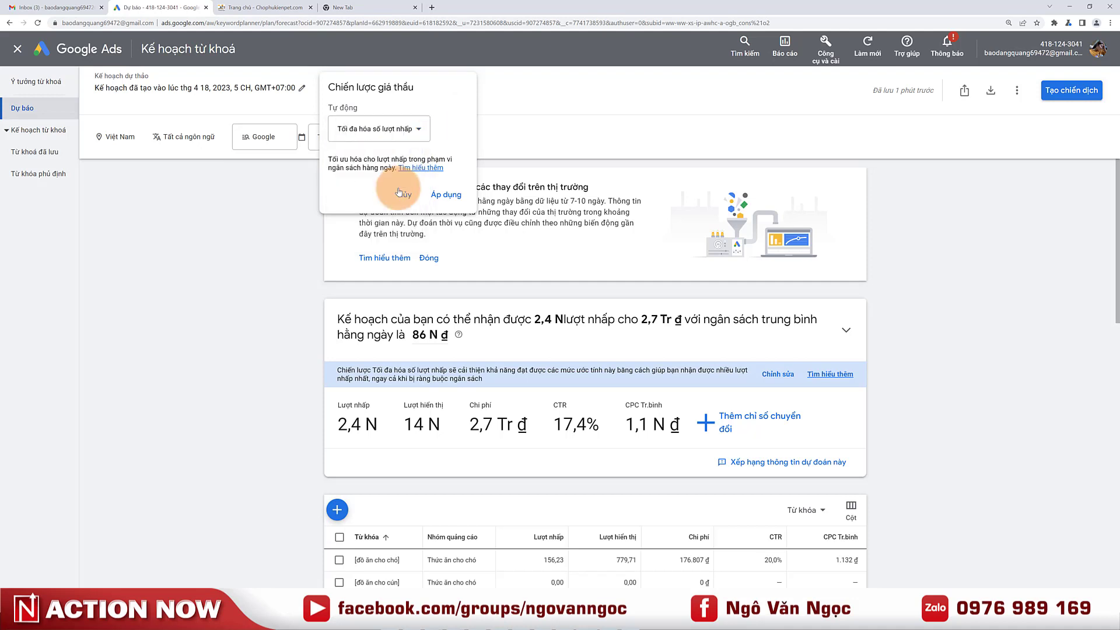
{"action": "left_click", "coordinate": [409, 194]}
Examine the forecast's date range presets and calendar, and close them without applying a new period.
{"action": "scroll", "coordinate": [409, 195], "scroll_direction": "down", "scroll_amount": 1}
{"action": "left_click", "coordinate": [399, 139]}
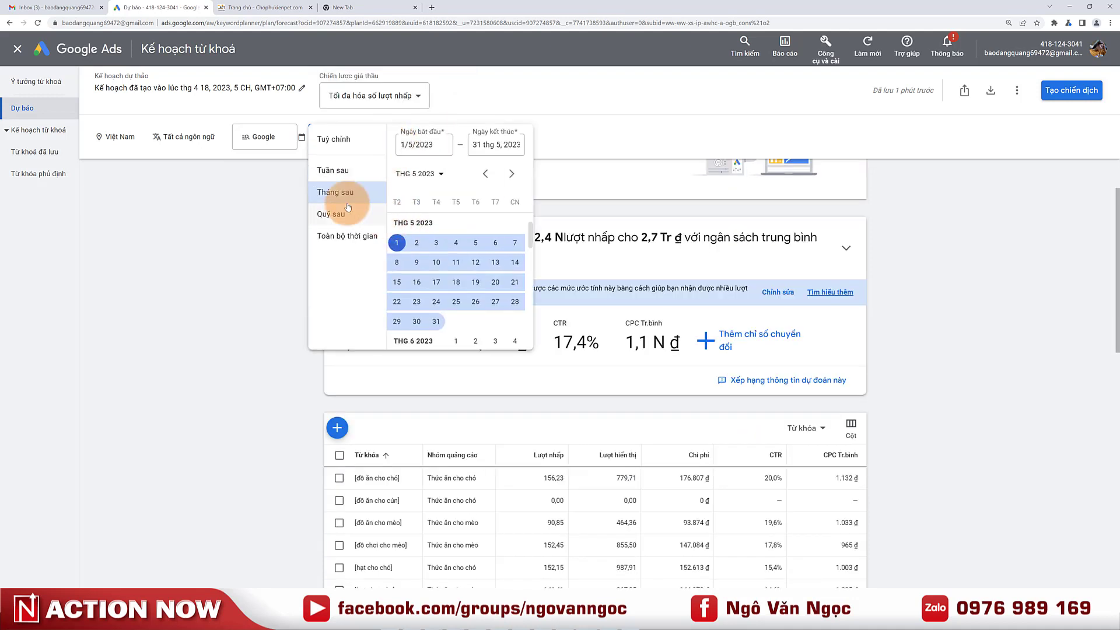
{"action": "left_click", "coordinate": [401, 241]}
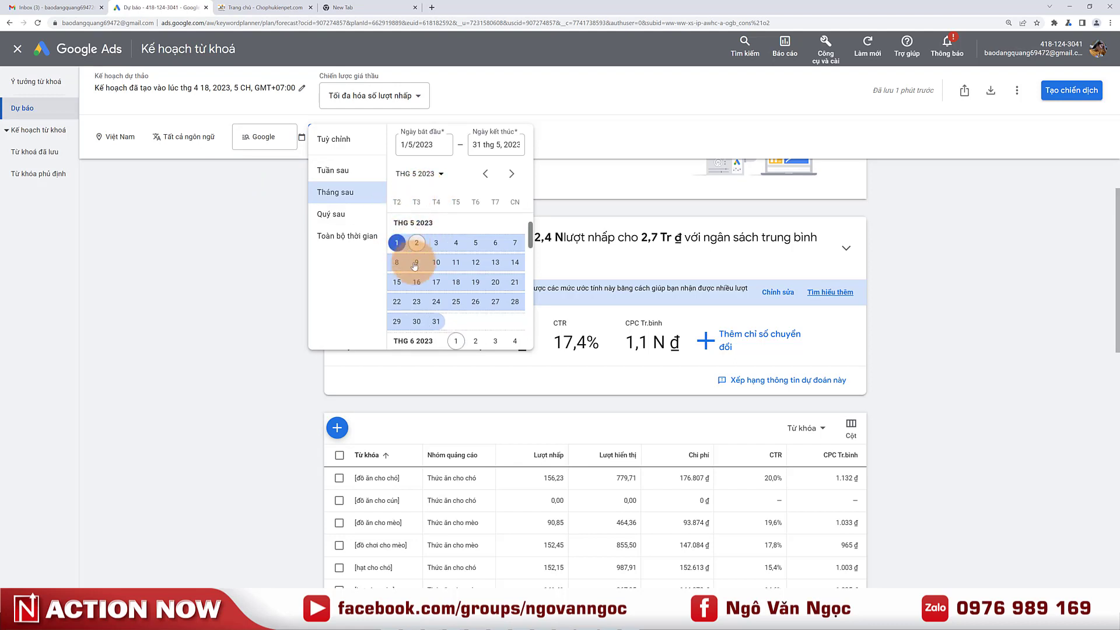
{"action": "left_click", "coordinate": [239, 347]}
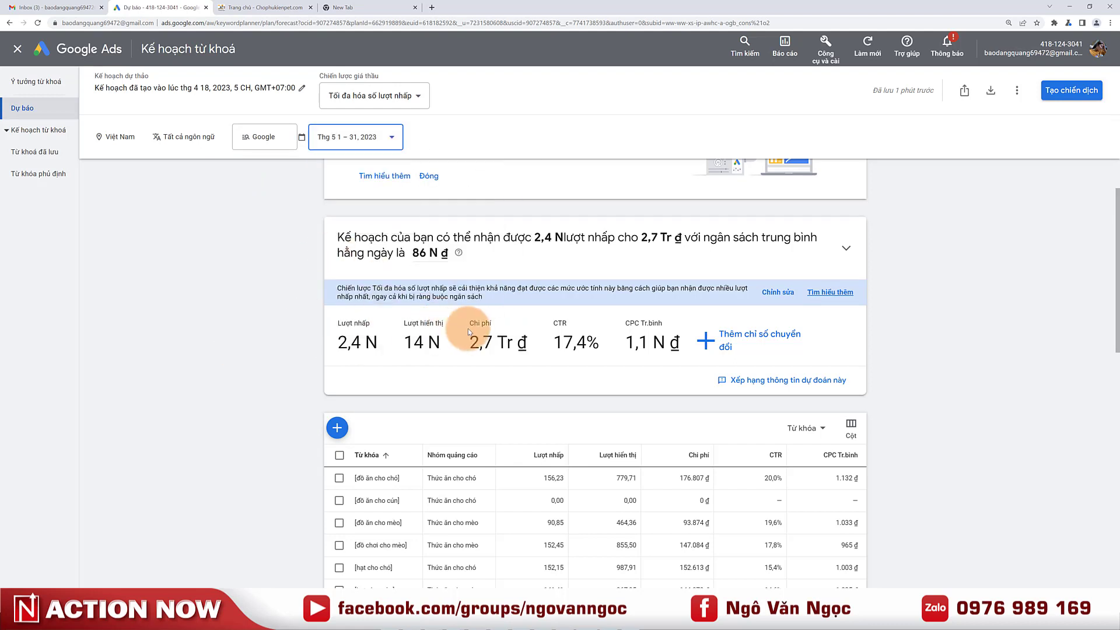
Examine the forecast's keyword table and its summary metrics, focusing on the impressions (Lượt hiển thị) figure.
{"action": "scroll", "coordinate": [461, 327], "scroll_direction": "down", "scroll_amount": 3}
{"action": "scroll", "coordinate": [461, 321], "scroll_direction": "up", "scroll_amount": 3}
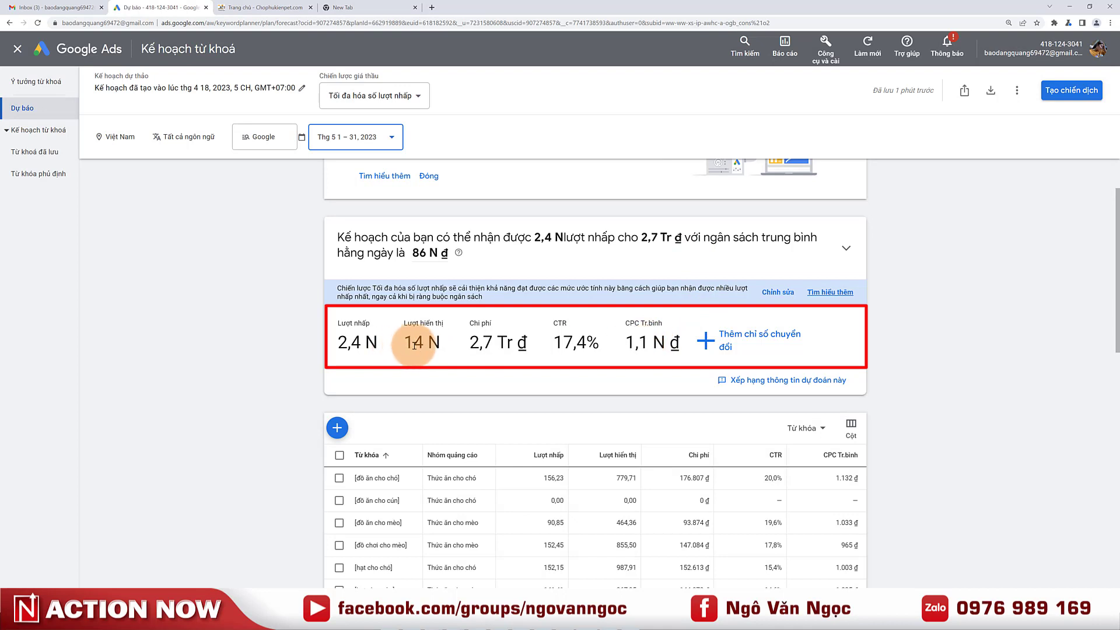
{"action": "left_click_drag", "start_coordinate": [393, 342], "coordinate": [439, 344]}
{"action": "left_click", "coordinate": [440, 343]}
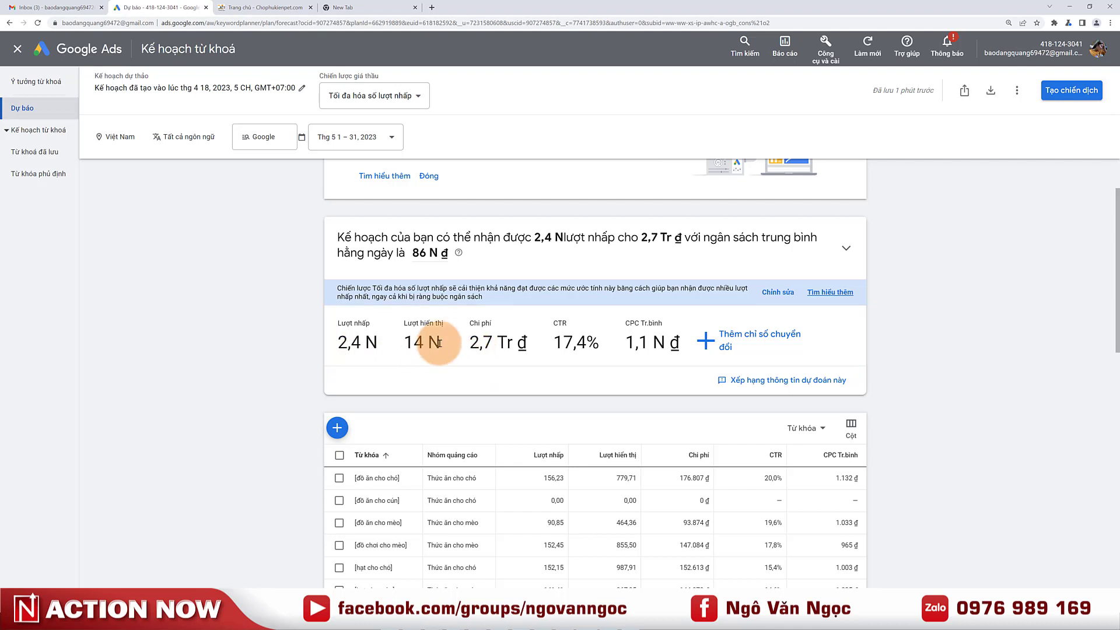
Start creating a campaign from the plan and copy the domain chophukienpet.com from the shop website's address.
{"action": "scroll", "coordinate": [496, 379], "scroll_direction": "up", "scroll_amount": 2}
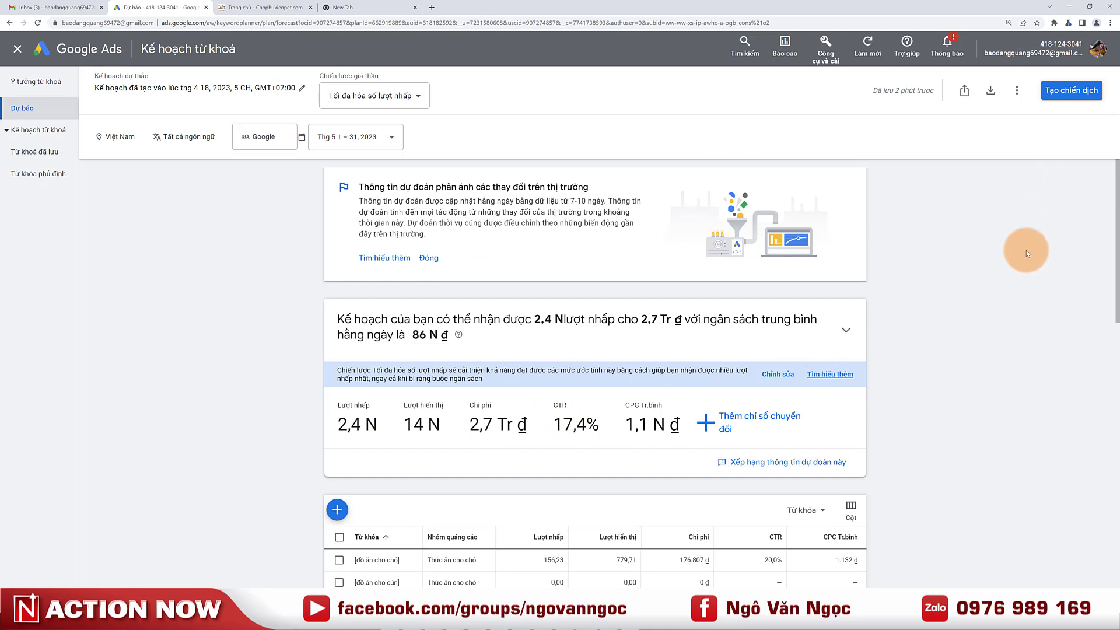
{"action": "left_click", "coordinate": [1068, 96]}
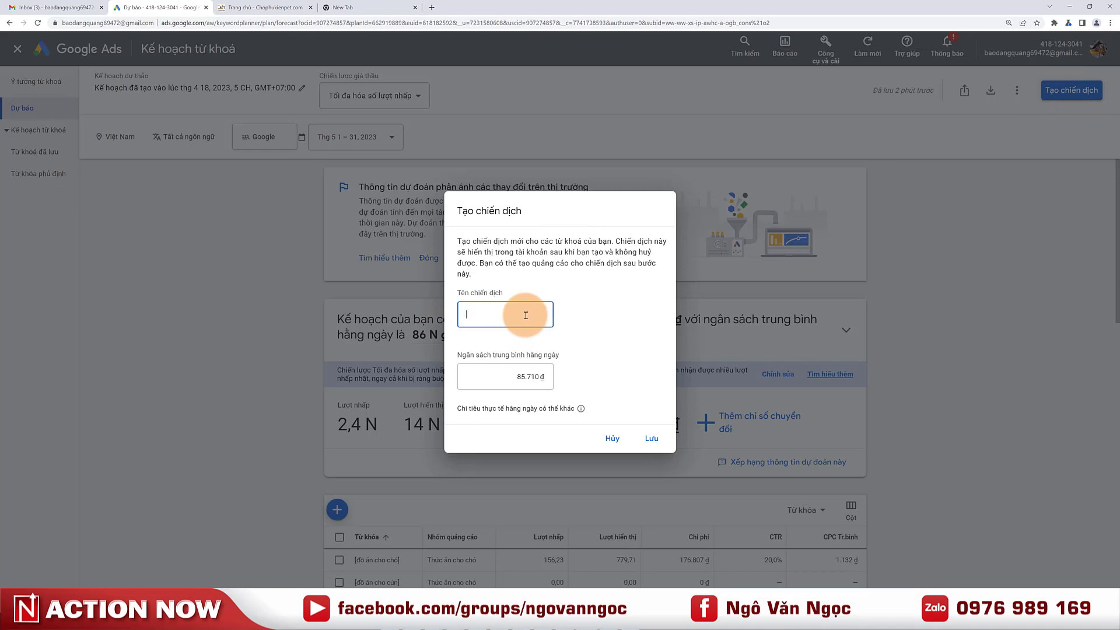
{"action": "left_click", "coordinate": [263, 7]}
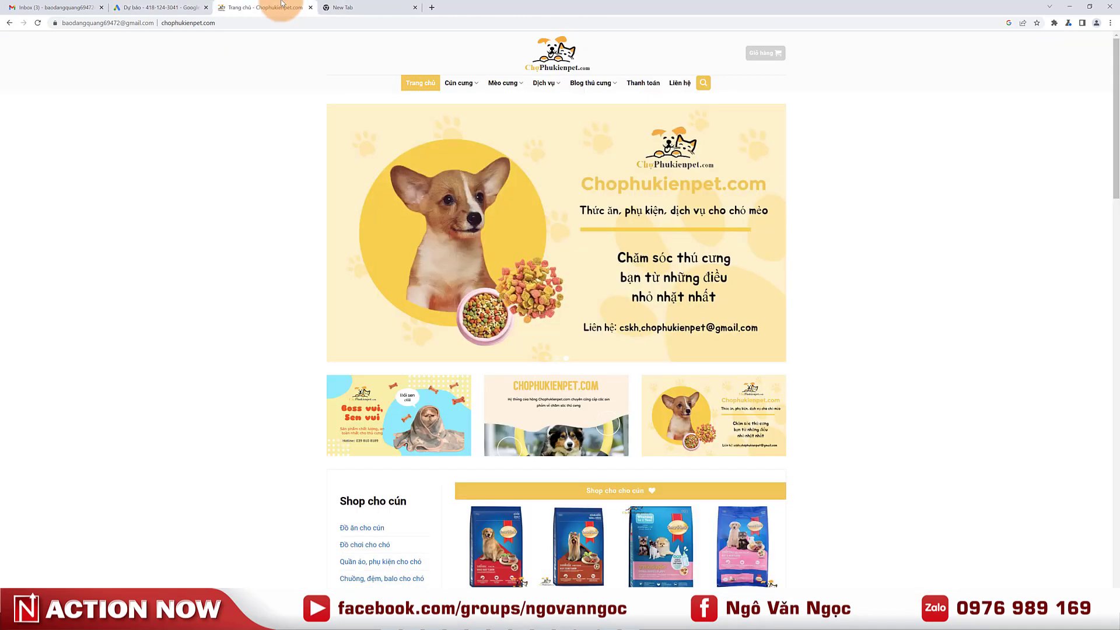
{"action": "left_click", "coordinate": [212, 21]}
{"action": "left_click", "coordinate": [236, 21]}
{"action": "left_click_drag", "start_coordinate": [236, 21], "coordinate": [181, 21]}
{"action": "key", "text": "ctrl+c"}
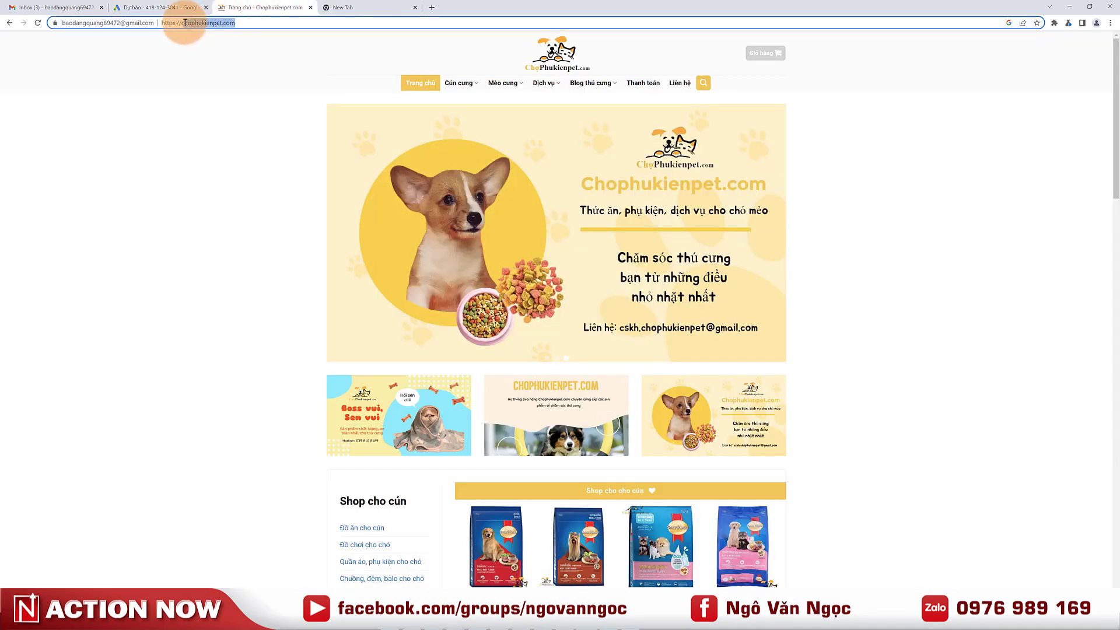
Name the new campaign Chophukienpet.com, using the copied domain with a capital C.
{"action": "key", "text": "ctrl+shift+Tab"}
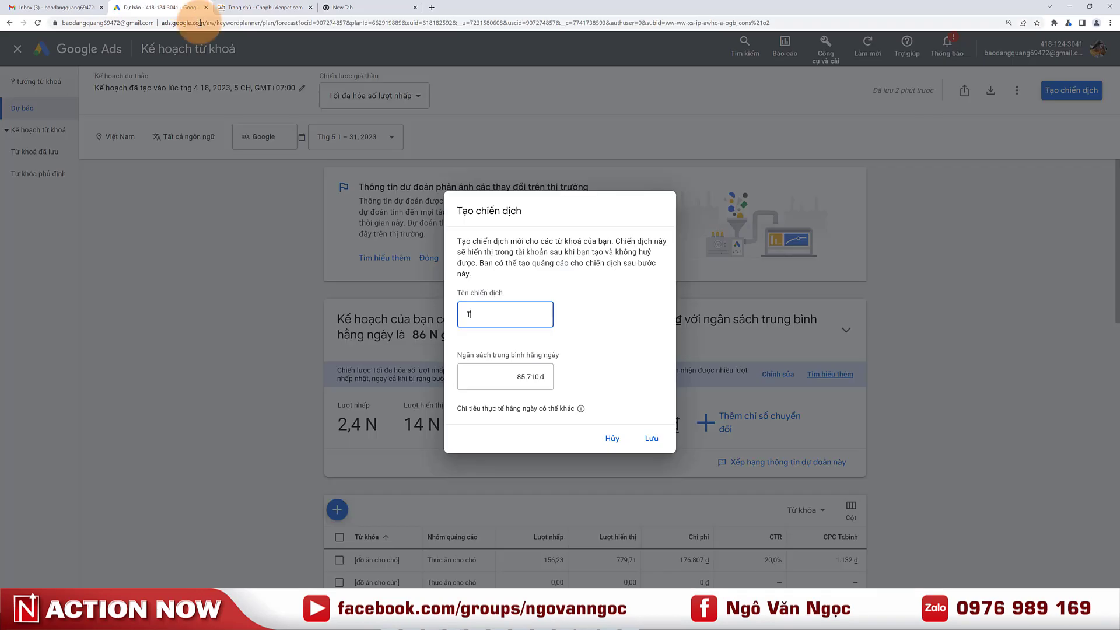
{"action": "left_click", "coordinate": [488, 326]}
{"action": "key", "text": "ctrl+v"}
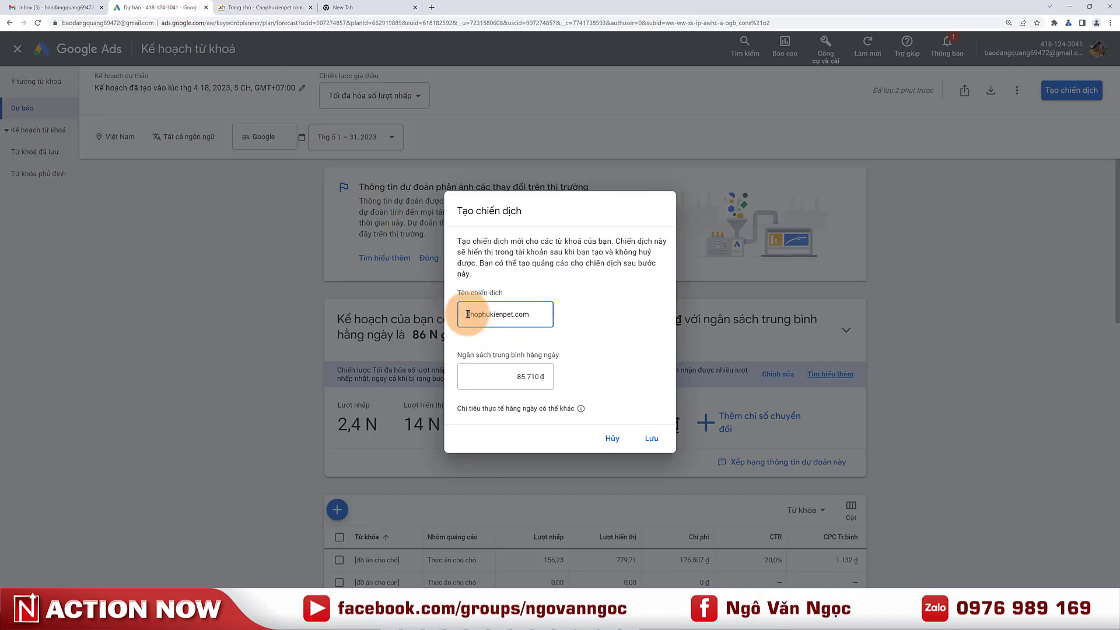
{"action": "left_click", "coordinate": [470, 314]}
{"action": "key", "text": "BackSpace"}
{"action": "type", "text": "C"}
Try an average daily budget of 180.000 ₫ for the campaign and set it back to 85.710 ₫.
{"action": "left_click", "coordinate": [506, 376]}
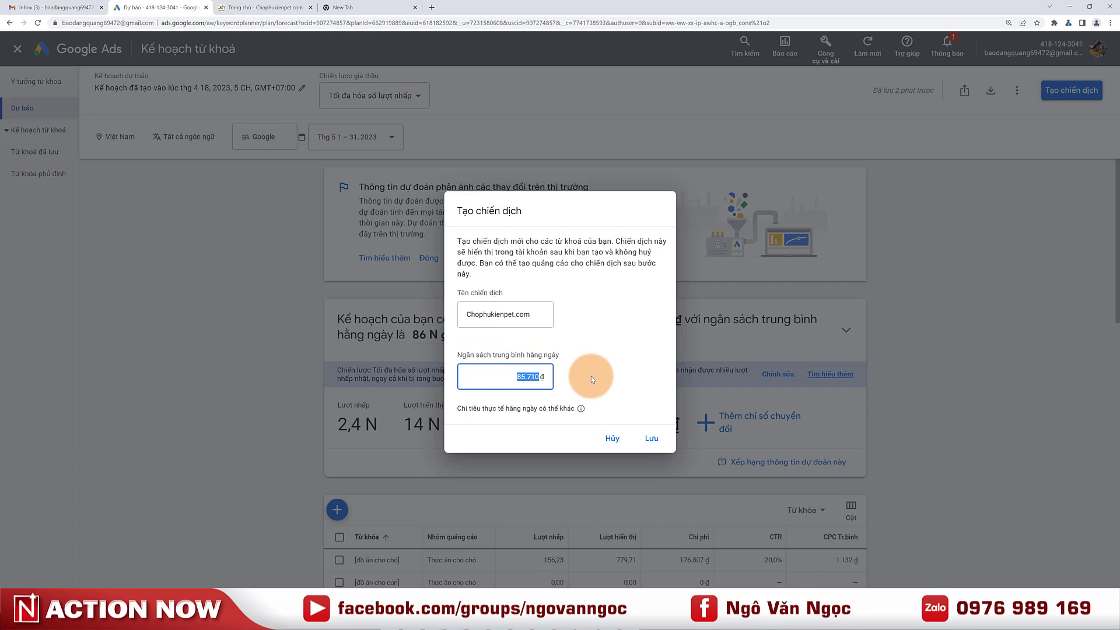
{"action": "left_click", "coordinate": [522, 378]}
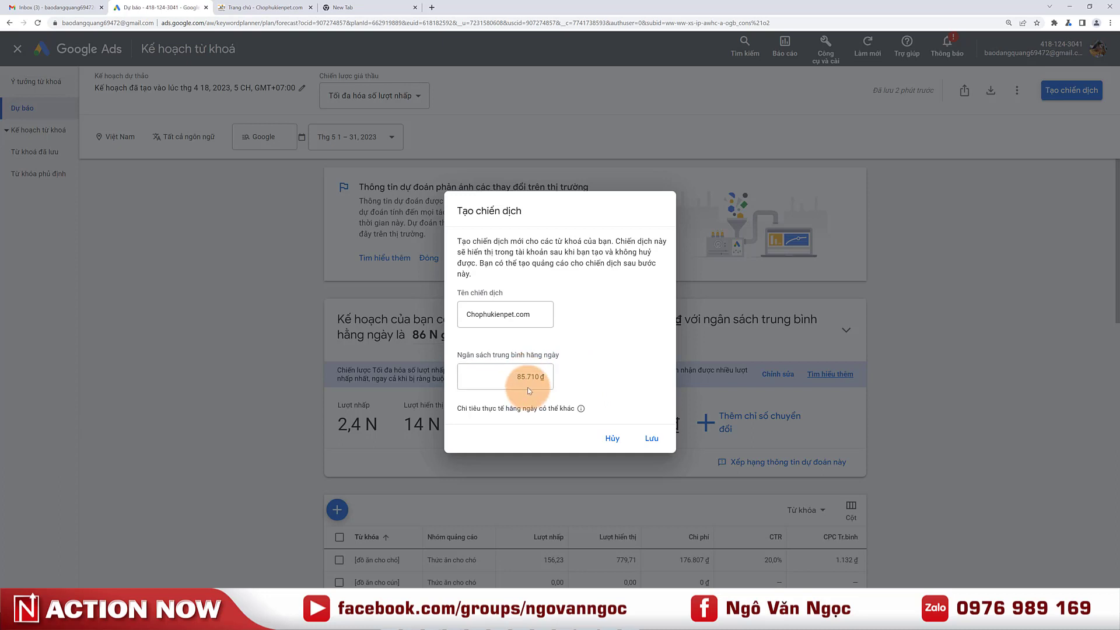
{"action": "left_click_drag", "start_coordinate": [520, 380], "coordinate": [550, 377]}
{"action": "key", "text": "BackSpace"}
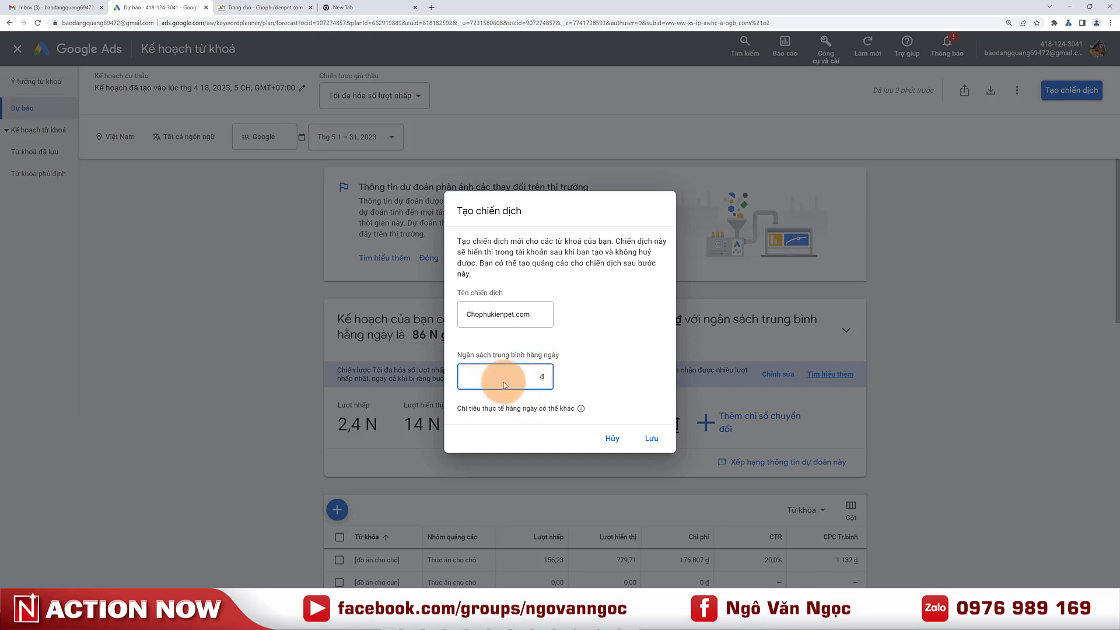
{"action": "type", "text": "180000"}
{"action": "left_click_drag", "start_coordinate": [505, 385], "coordinate": [554, 385]}
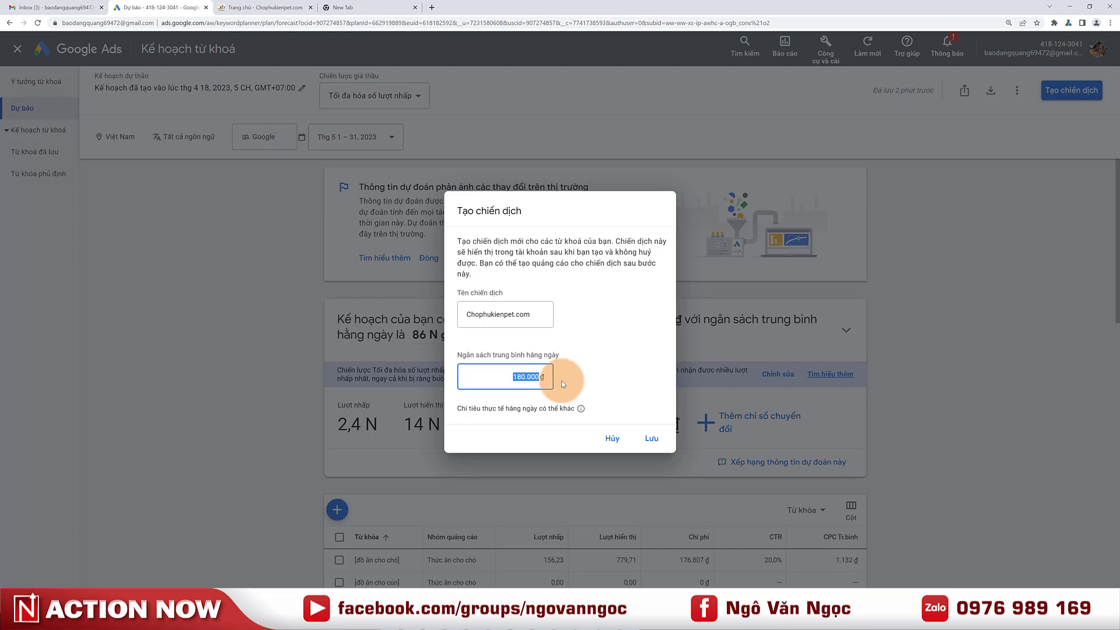
{"action": "type", "text": "85710"}
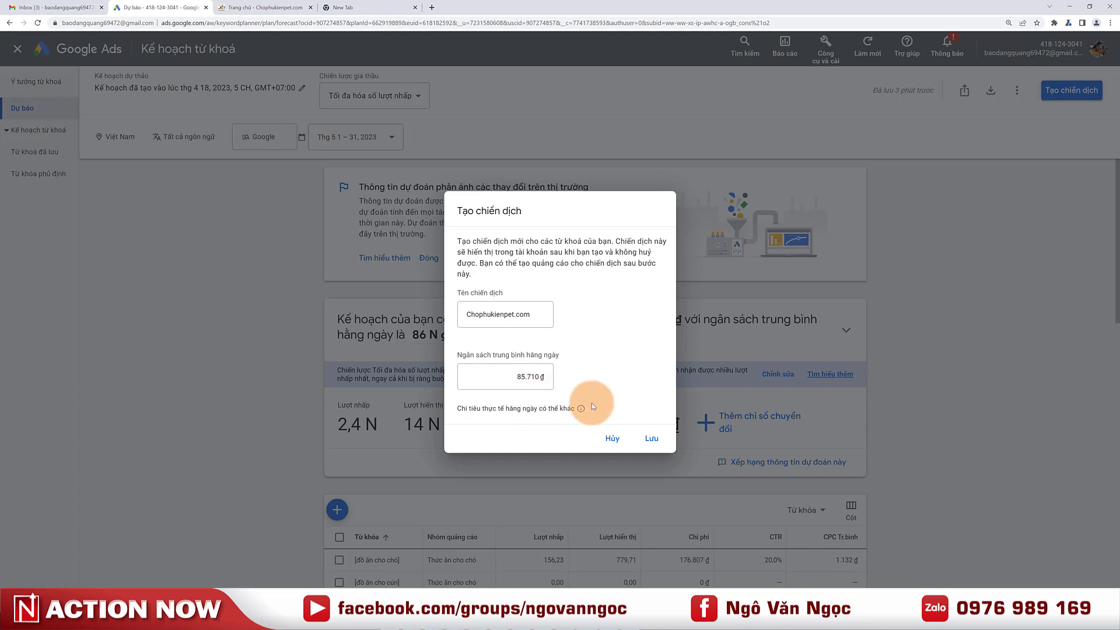
Save the campaign and start a new ad for the ad group Thức ăn cho chó.
{"action": "left_click", "coordinate": [651, 443]}
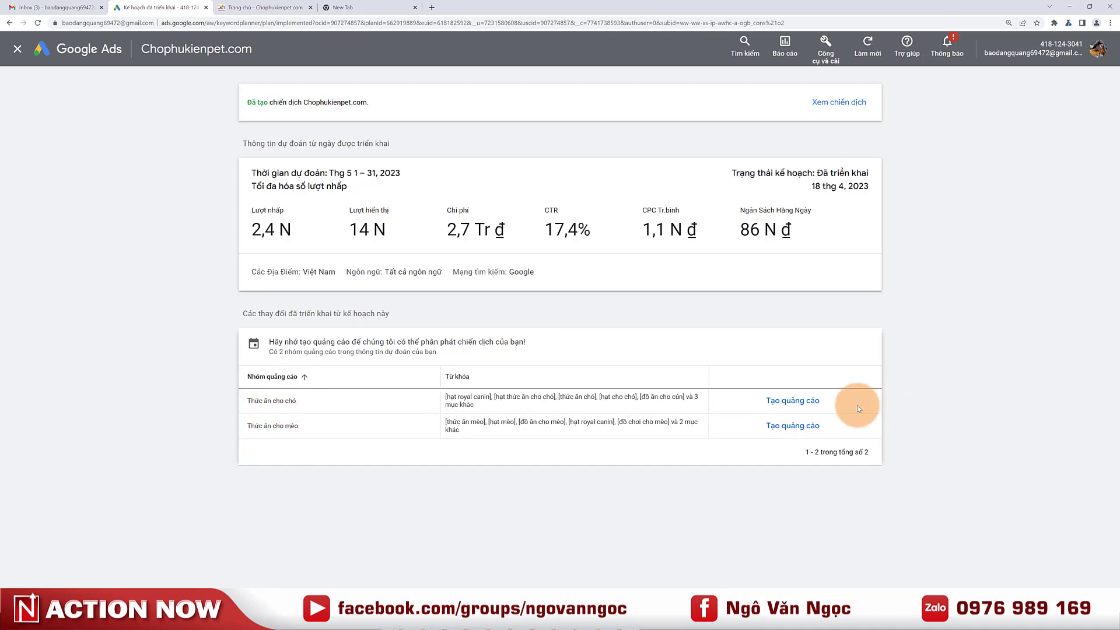
{"action": "left_click", "coordinate": [789, 403]}
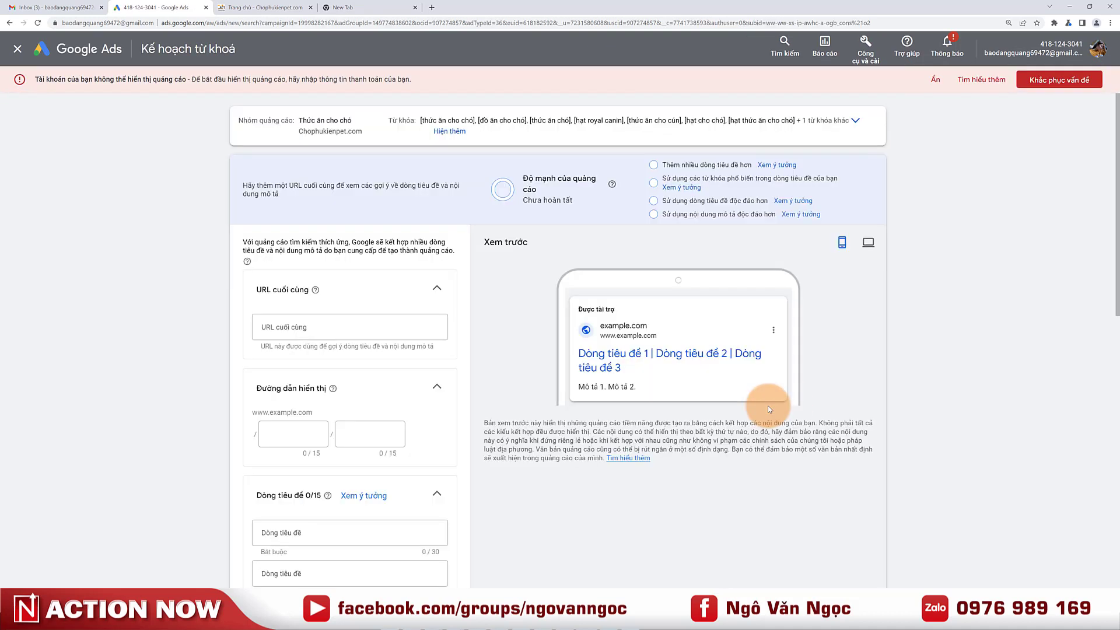
{"action": "left_click", "coordinate": [290, 327]}
{"action": "left_click", "coordinate": [46, 229]}
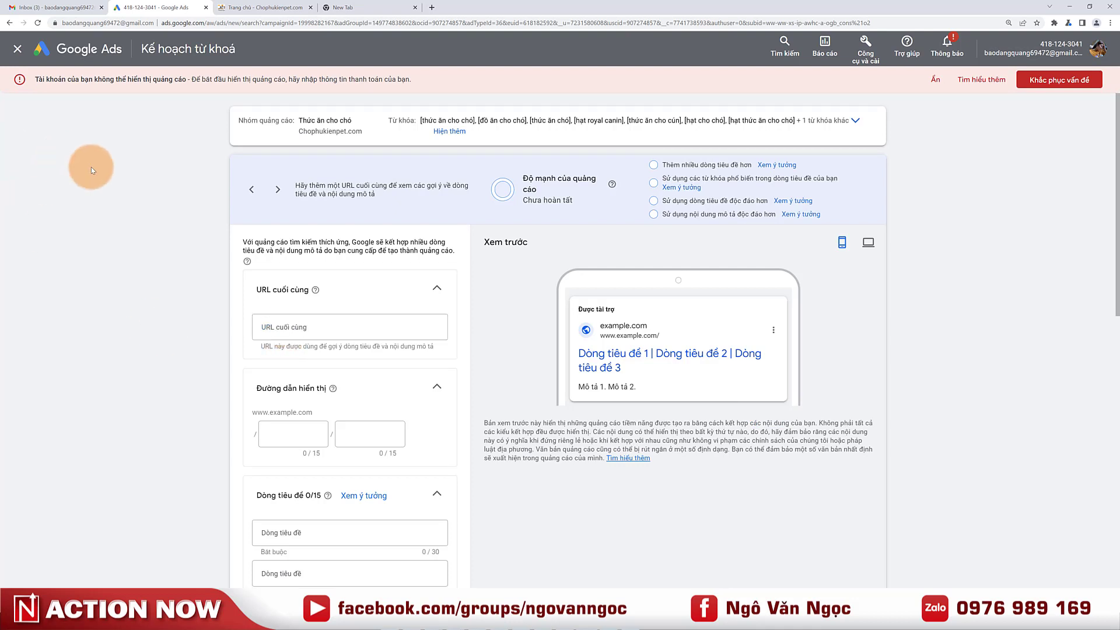
{"action": "left_click", "coordinate": [281, 324]}
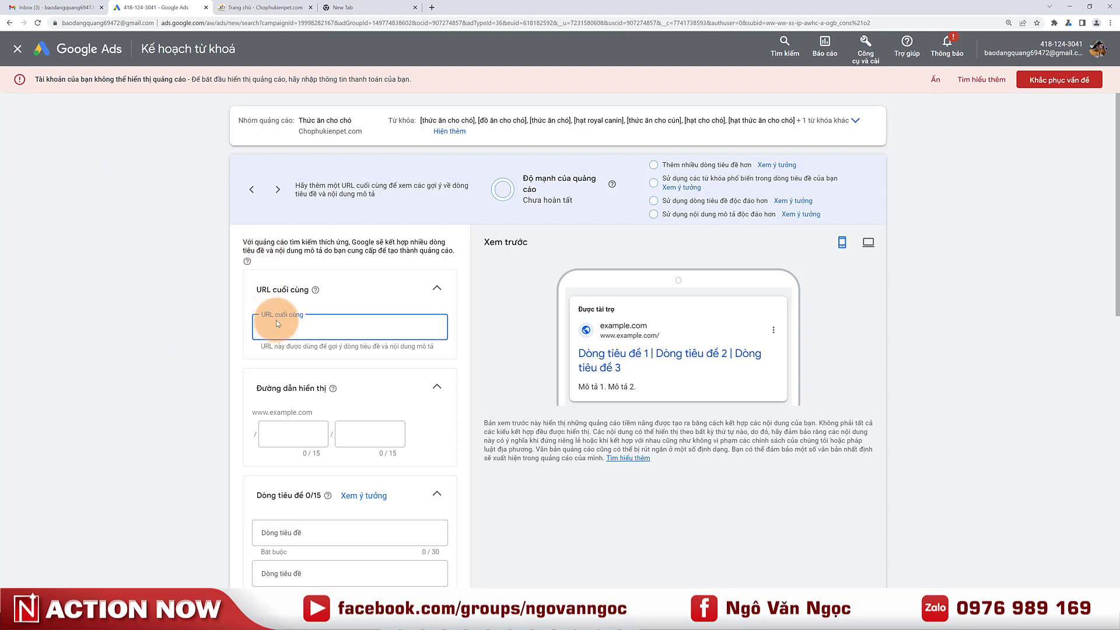
{"action": "left_click", "coordinate": [201, 333]}
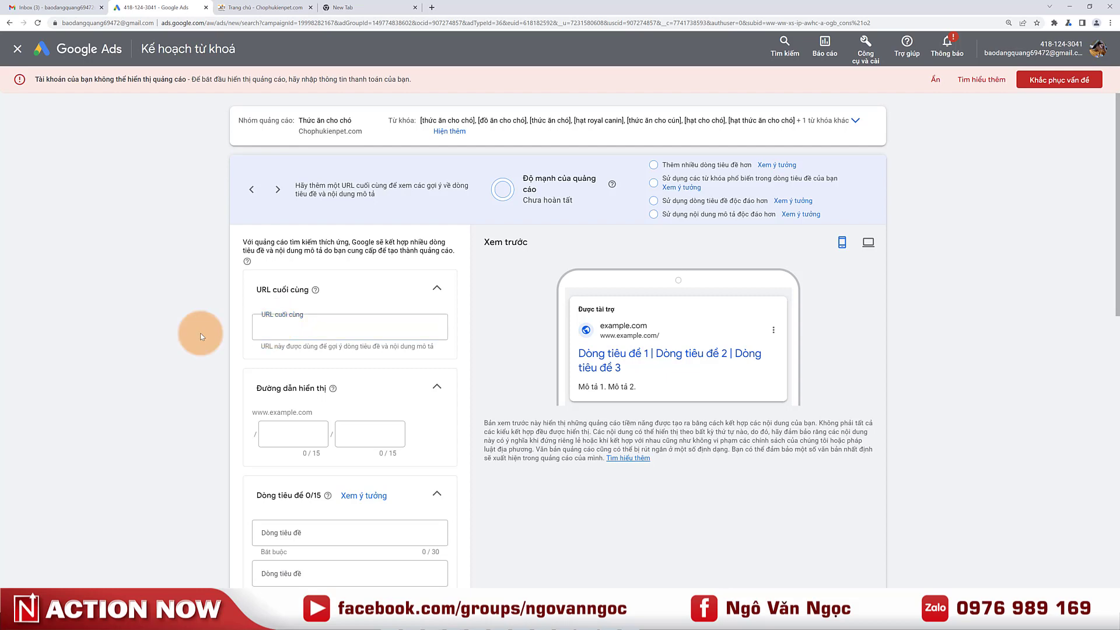
Switch to the shop website, view its Pate cho chó category, and open the Hạt cho chó category page.
{"action": "left_click", "coordinate": [297, 4]}
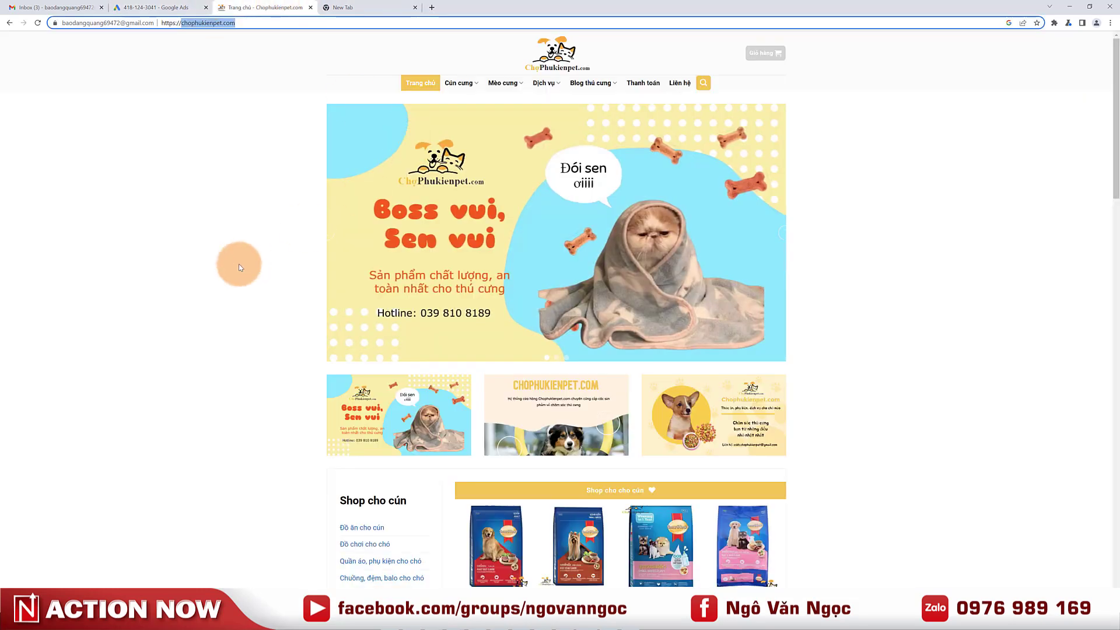
{"action": "mouse_move", "coordinate": [459, 84]}
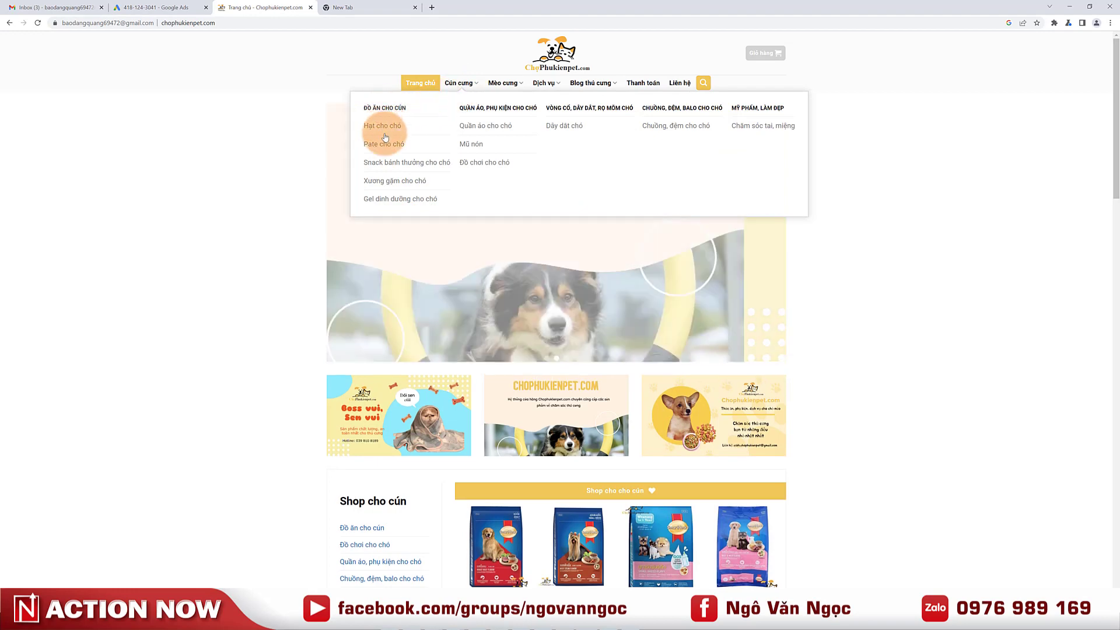
{"action": "left_click", "coordinate": [379, 143]}
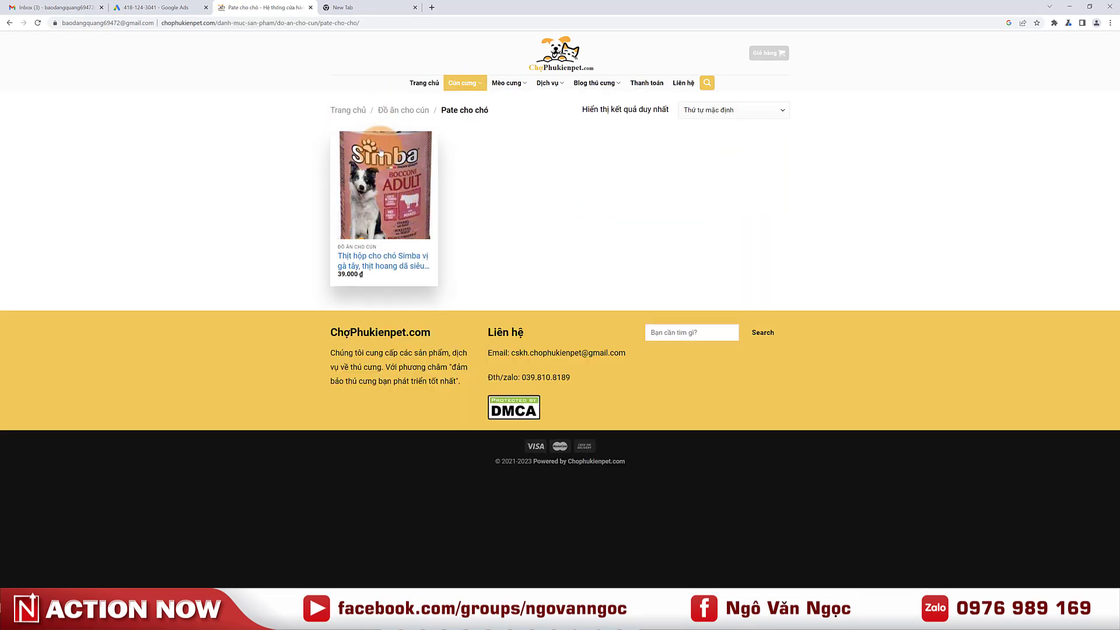
{"action": "mouse_move", "coordinate": [459, 83]}
{"action": "left_click", "coordinate": [384, 126]}
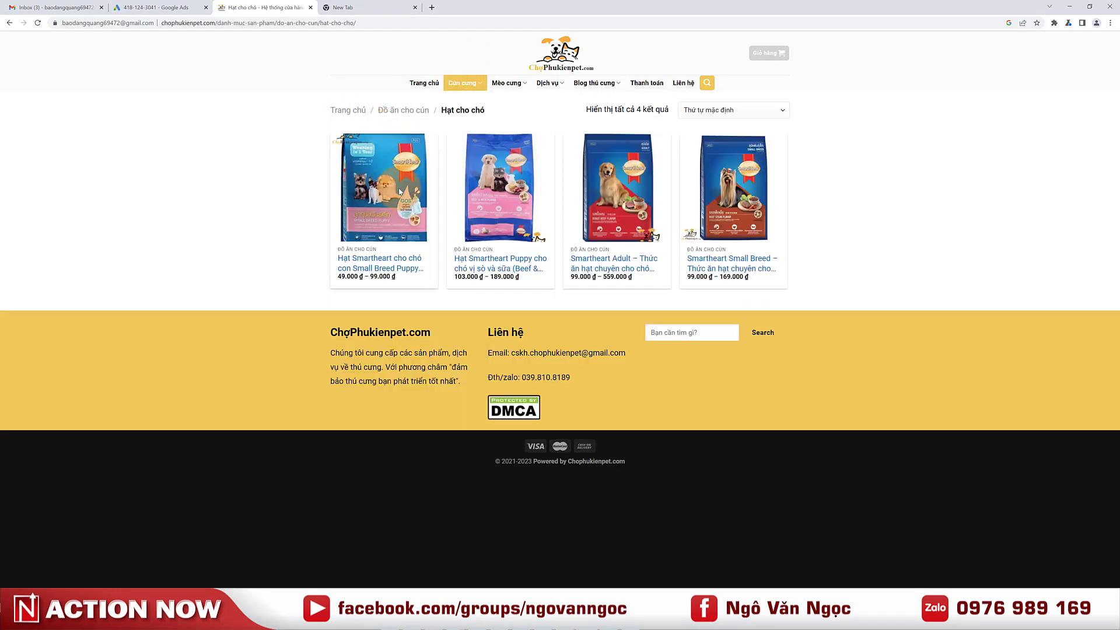
Copy the address of the Hạt cho chó page and enter it as the ad's final URL.
{"action": "left_click", "coordinate": [275, 24]}
{"action": "left_click", "coordinate": [153, 7]}
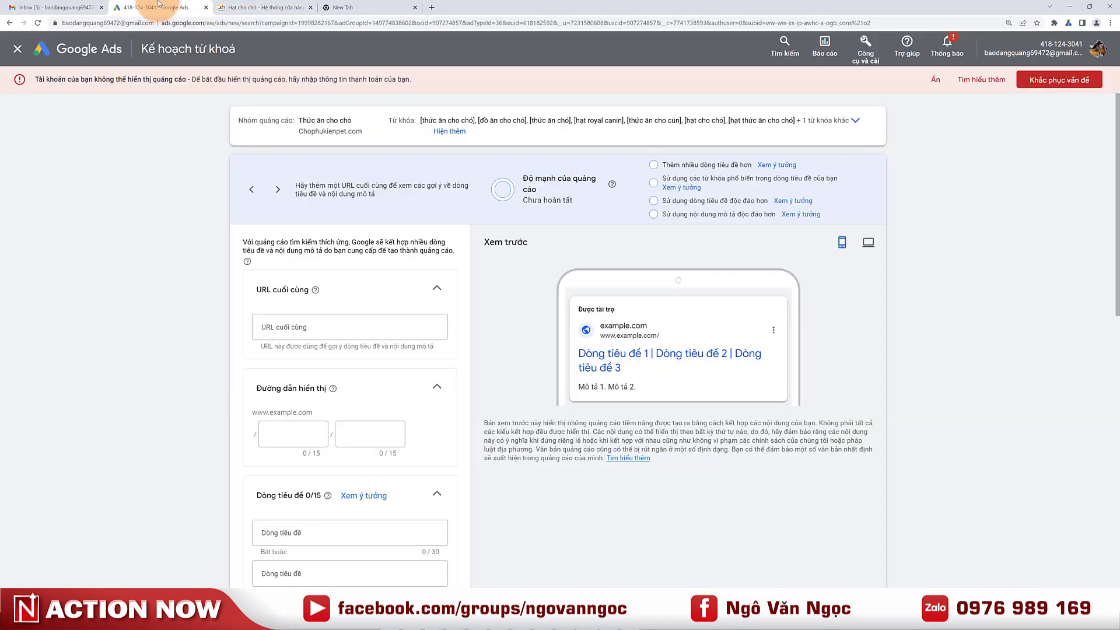
{"action": "left_click", "coordinate": [279, 325]}
{"action": "key", "text": "ctrl+v"}
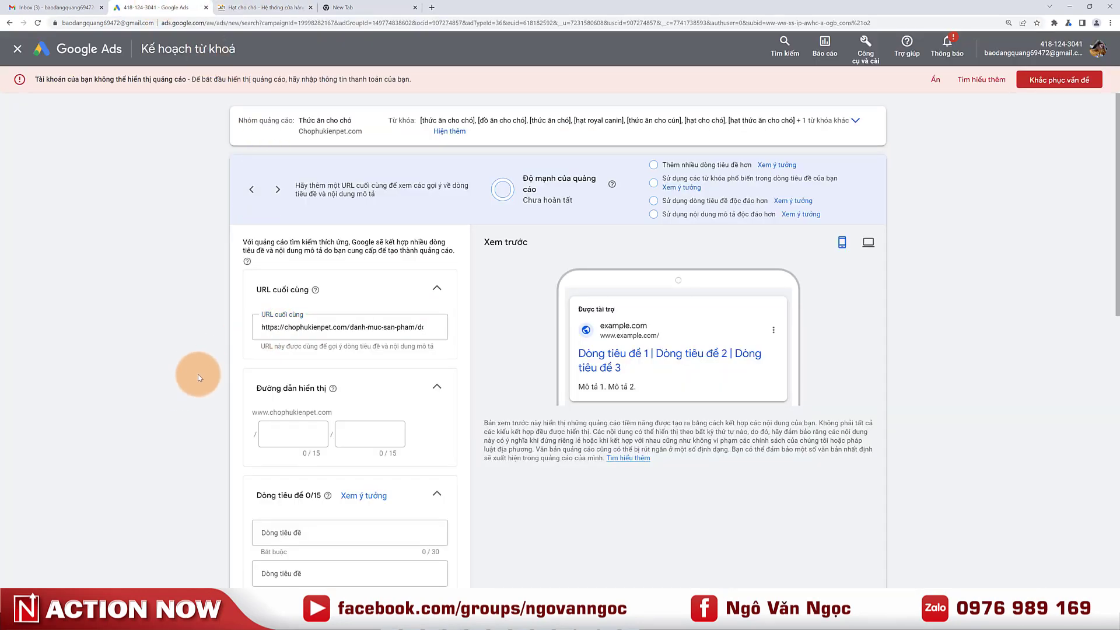
Examine the ad form's headline, description and display path fields.
{"action": "scroll", "coordinate": [198, 376], "scroll_direction": "down", "scroll_amount": 5}
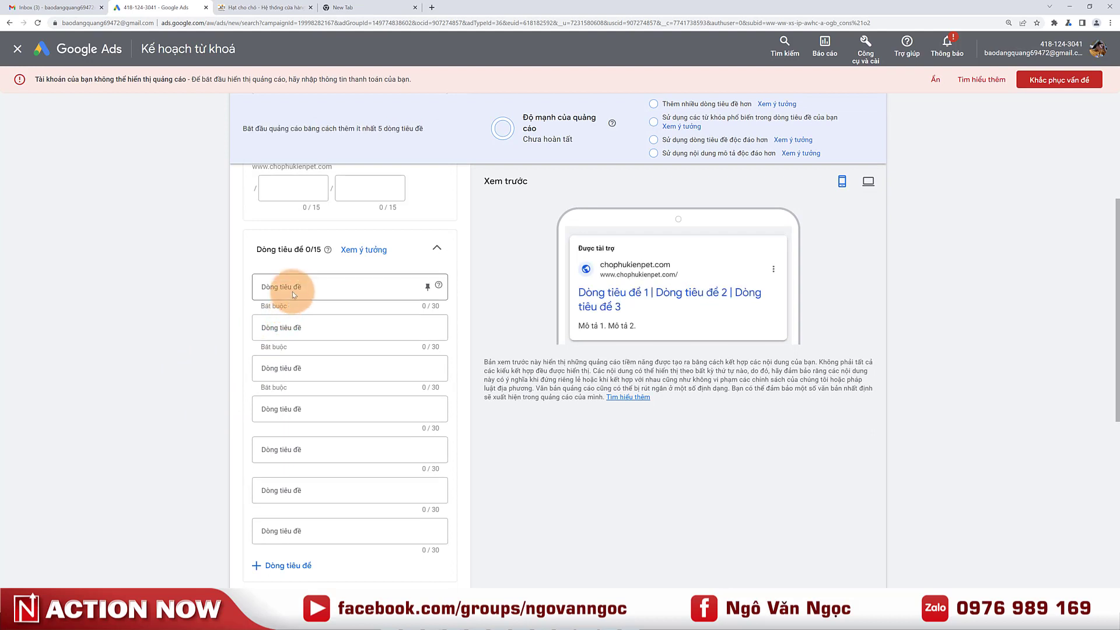
{"action": "left_click", "coordinate": [293, 295]}
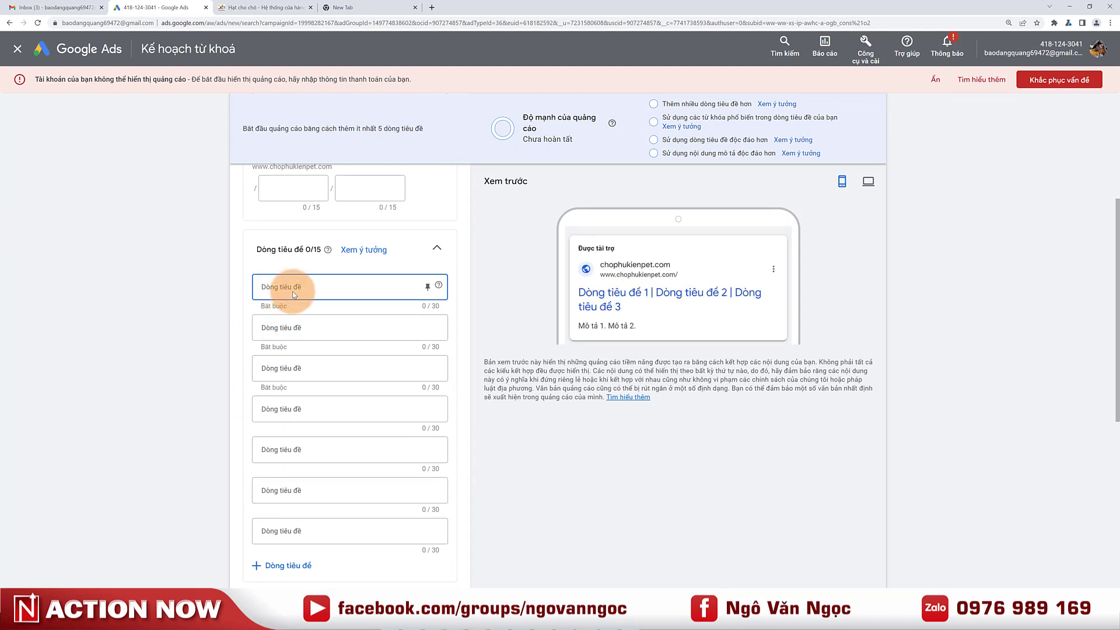
{"action": "scroll", "coordinate": [289, 349], "scroll_direction": "down", "scroll_amount": 3}
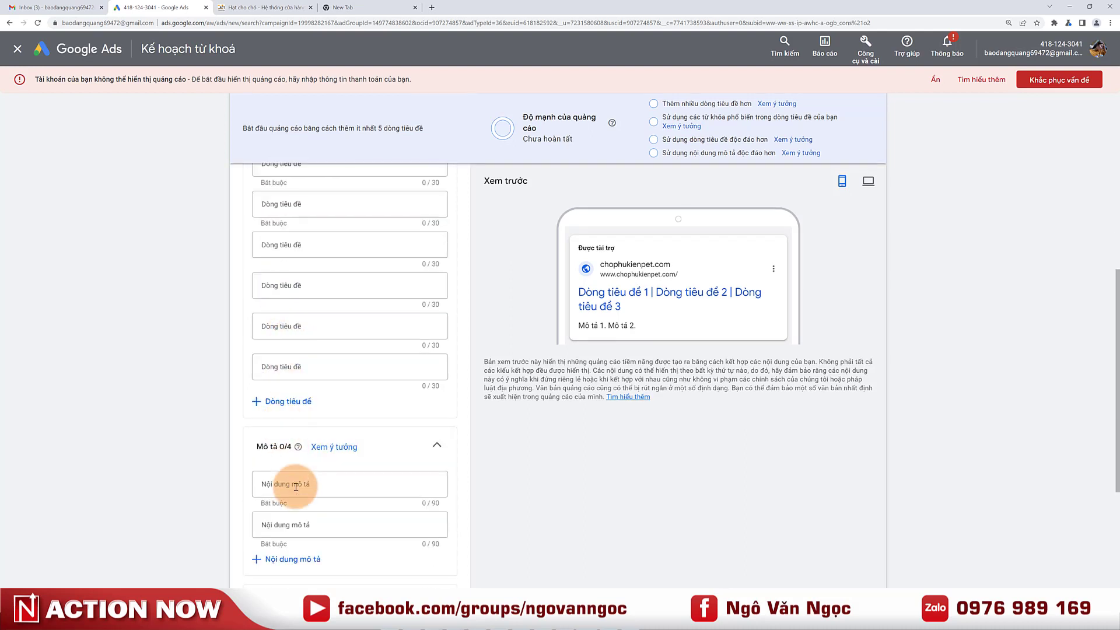
{"action": "scroll", "coordinate": [275, 459], "scroll_direction": "up", "scroll_amount": 3}
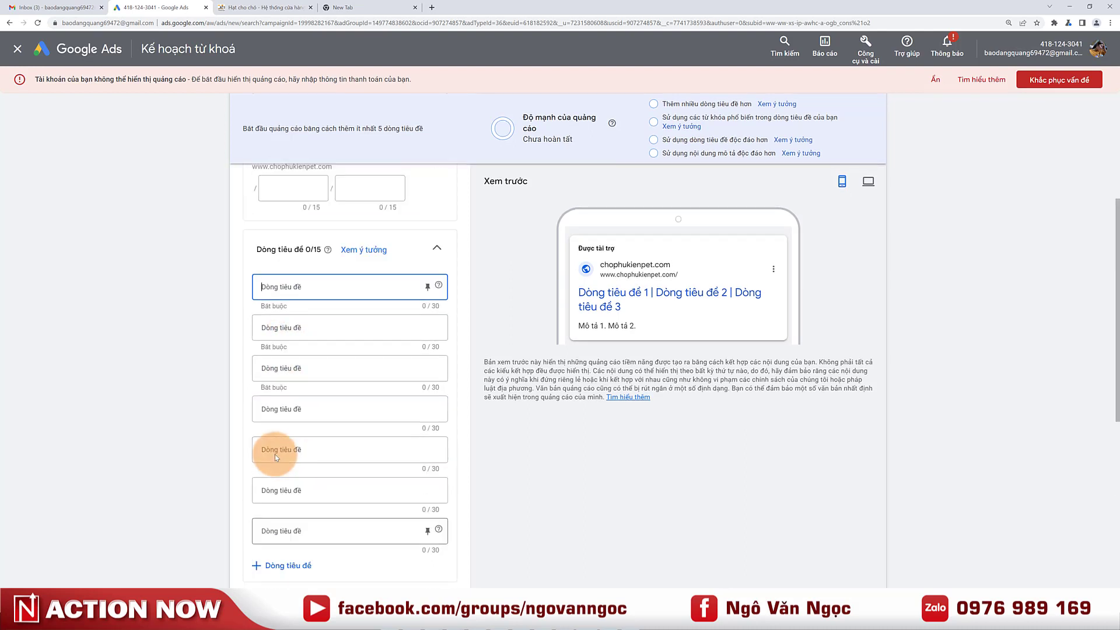
{"action": "key", "text": "shift+Tab"}
{"action": "scroll", "coordinate": [298, 343], "scroll_direction": "up", "scroll_amount": 1}
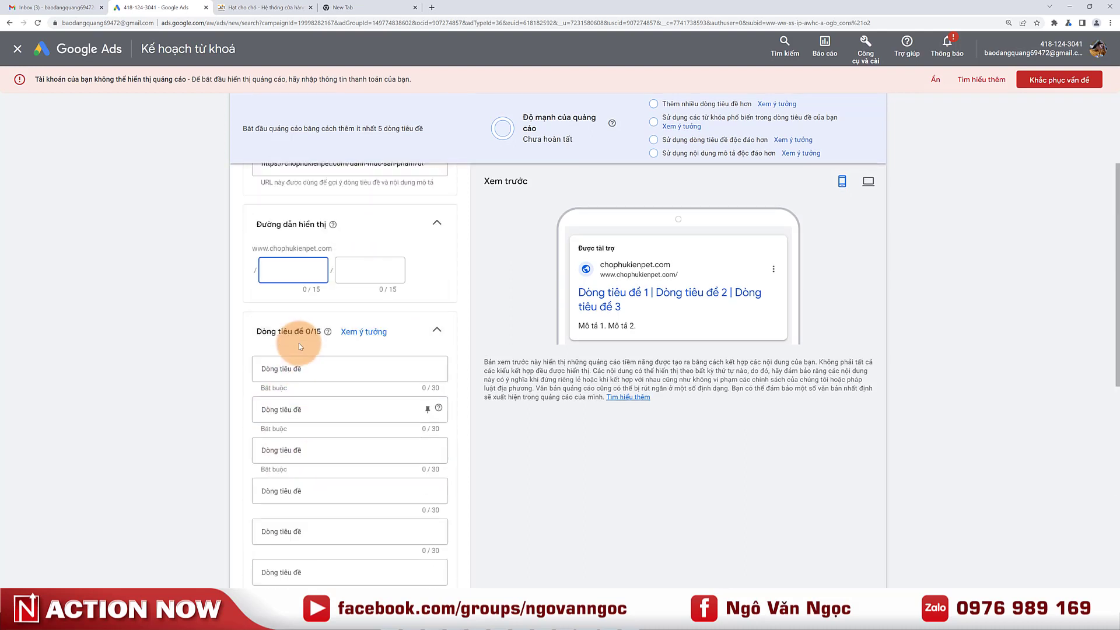
{"action": "scroll", "coordinate": [292, 359], "scroll_direction": "up", "scroll_amount": 1}
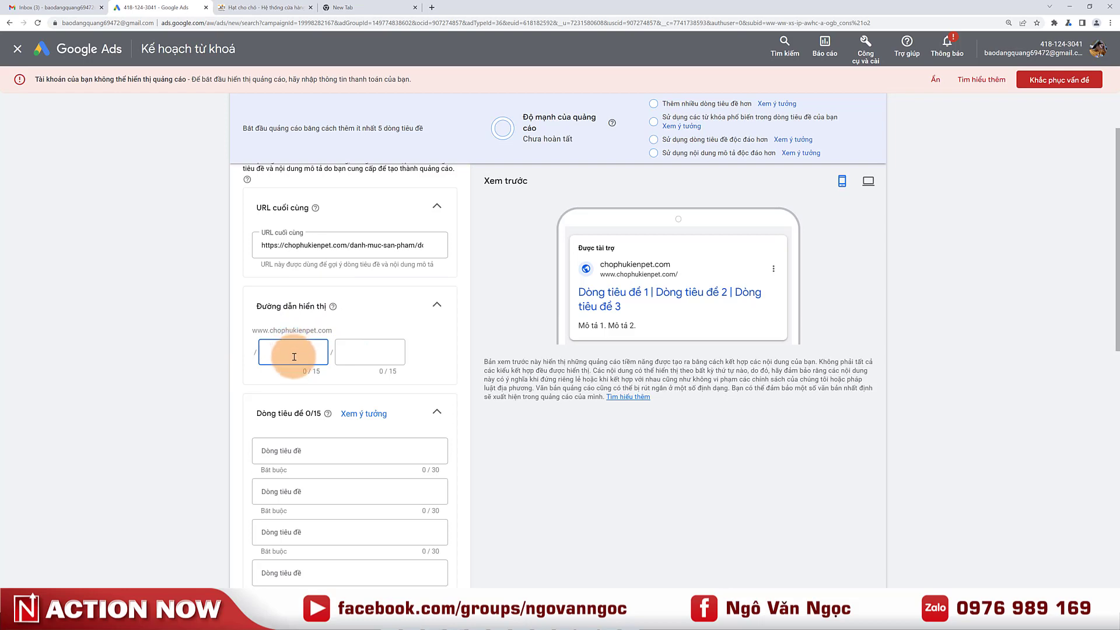
{"action": "scroll", "coordinate": [293, 356], "scroll_direction": "up", "scroll_amount": 1}
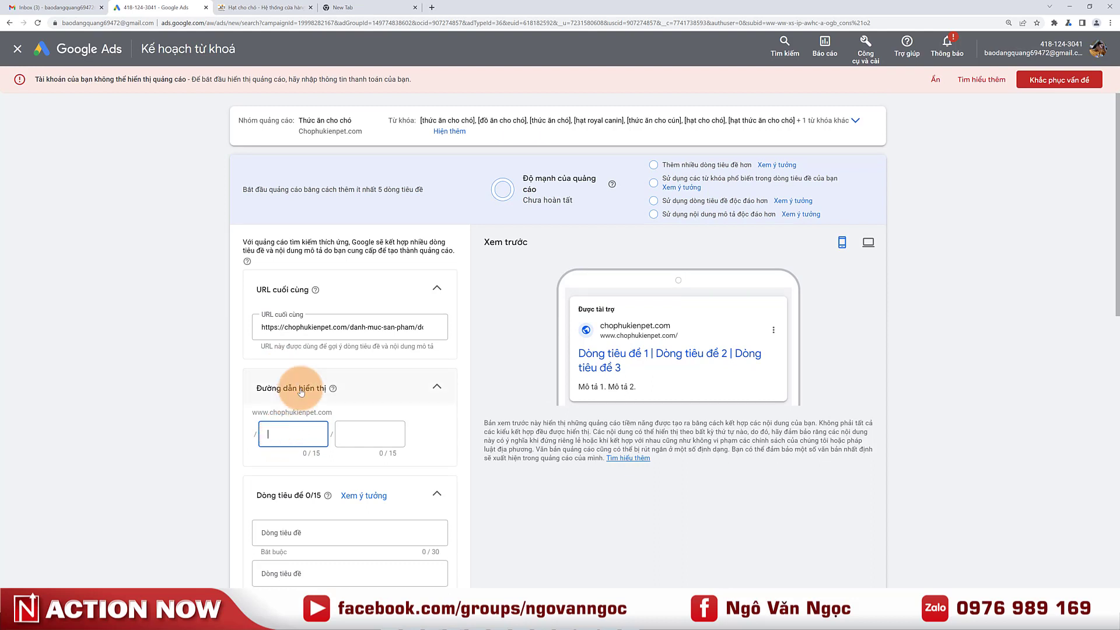
Set the two parts of the ad's display path to "Thức ăn cho chó" and "hạt cho chó".
{"action": "scroll", "coordinate": [299, 402], "scroll_direction": "down", "scroll_amount": 1}
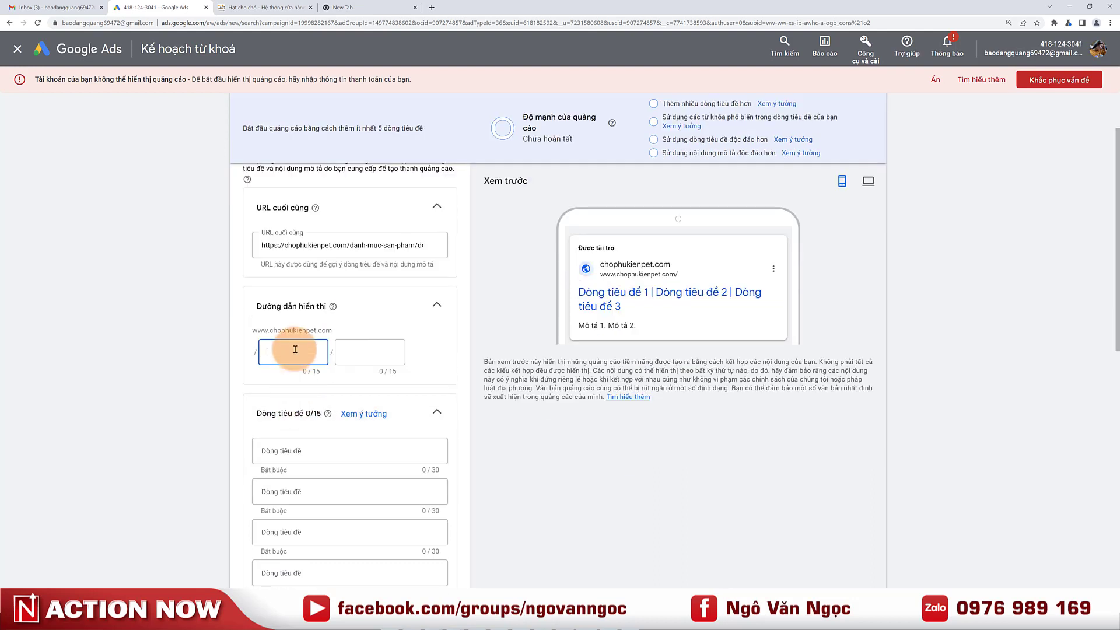
{"action": "type", "text": "Thưc"}
{"action": "type", "text": " ăn cho c"}
{"action": "type", "text": "hó"}
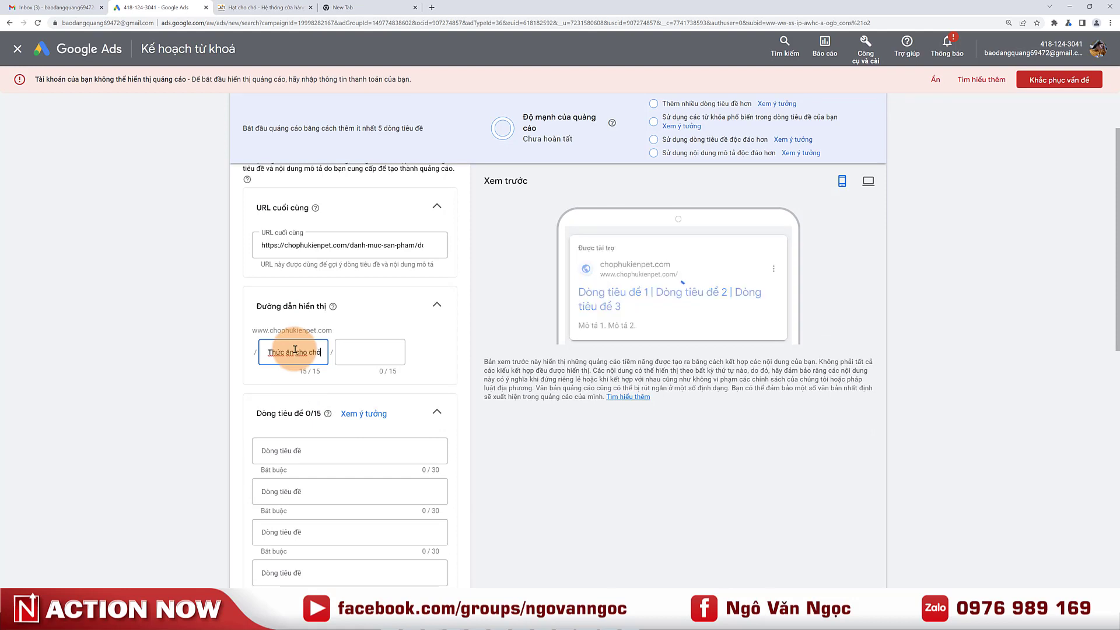
{"action": "left_click", "coordinate": [364, 352]}
{"action": "type", "text": "ha"}
{"action": "type", "text": "t cho"}
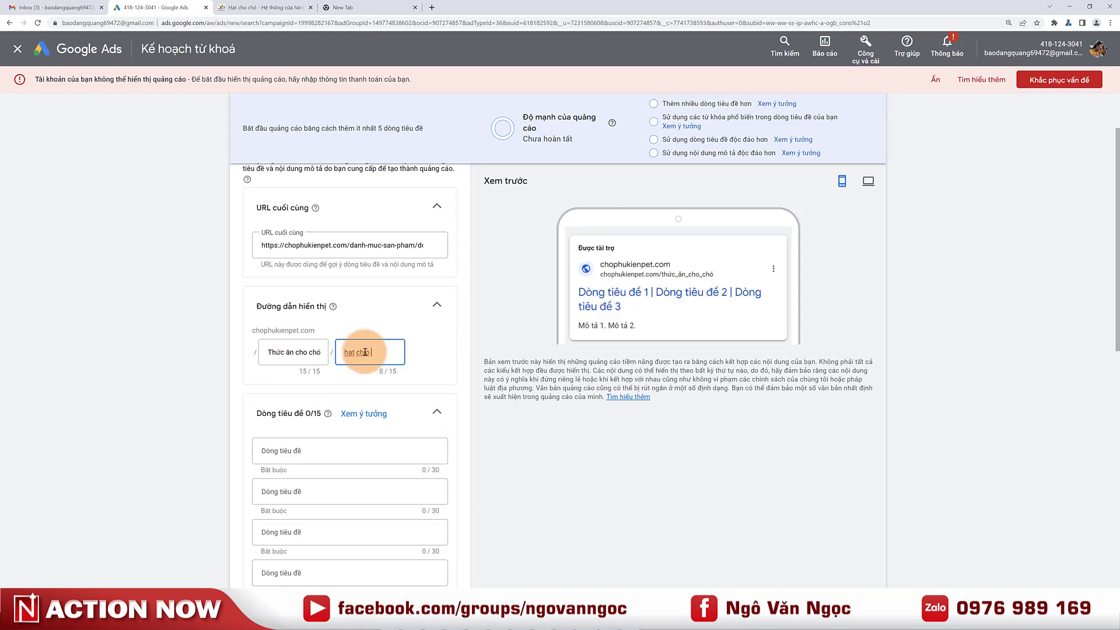
{"action": "type", "text": " chó"}
{"action": "key", "text": "Tab"}
Review the headline fields and highlight the ad group's keyword list above the ad form.
{"action": "scroll", "coordinate": [1093, 227], "scroll_direction": "down", "scroll_amount": 3}
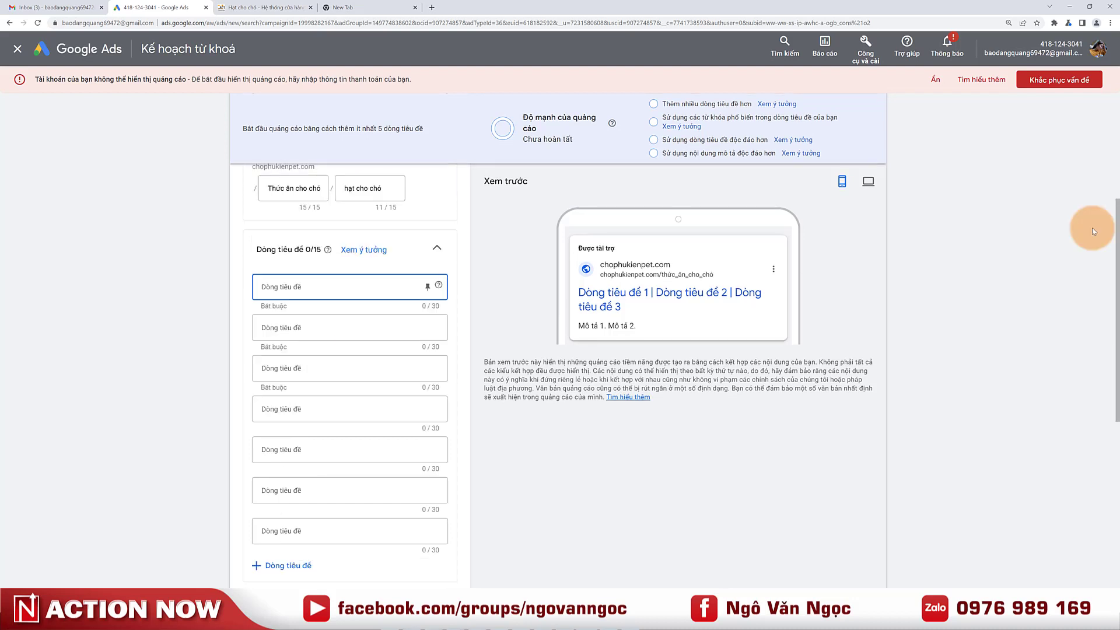
{"action": "scroll", "coordinate": [1092, 218], "scroll_direction": "up", "scroll_amount": 5}
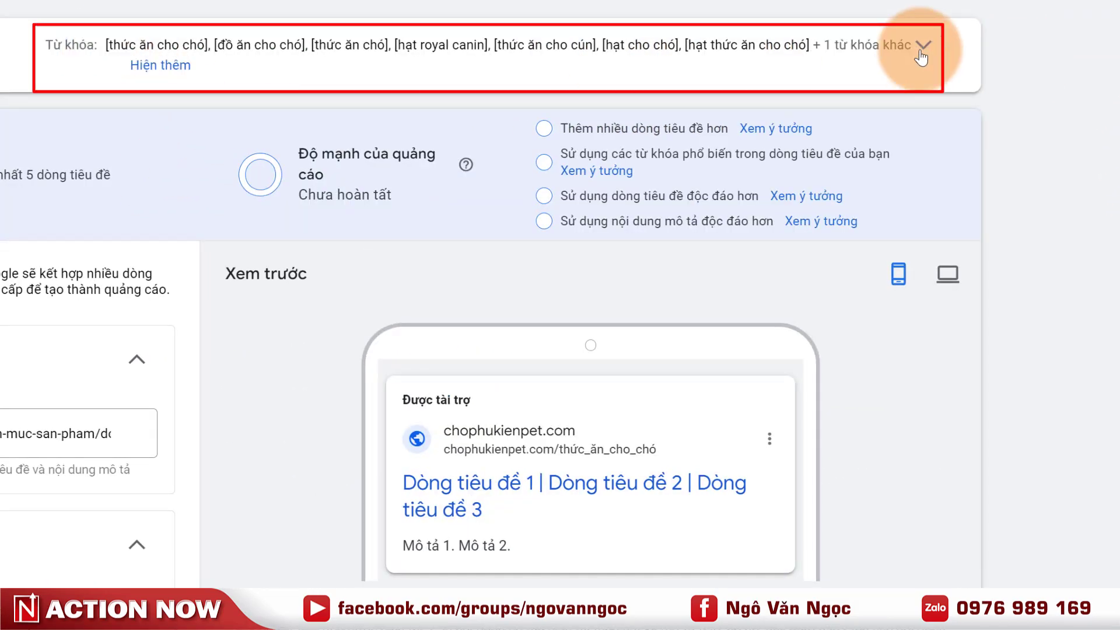
{"action": "left_click_drag", "start_coordinate": [107, 45], "coordinate": [823, 48]}
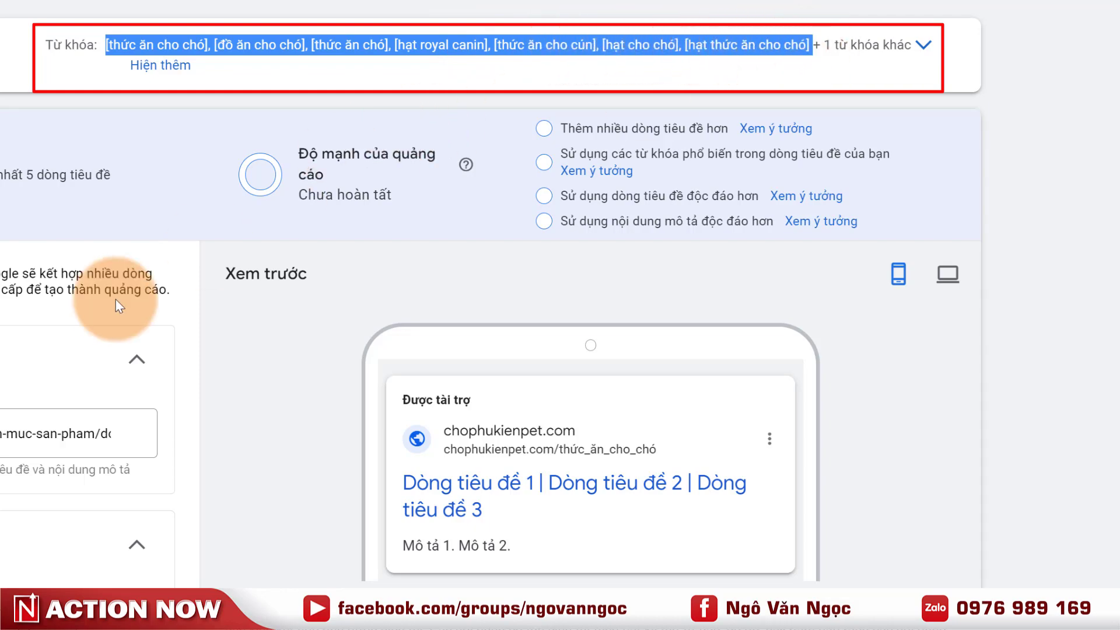
Add a keyword insertion as the first headline, with default text "Thức ăn cho chó" and title case (Viết hoa tựa đề).
{"action": "scroll", "coordinate": [163, 354], "scroll_direction": "down", "scroll_amount": 2}
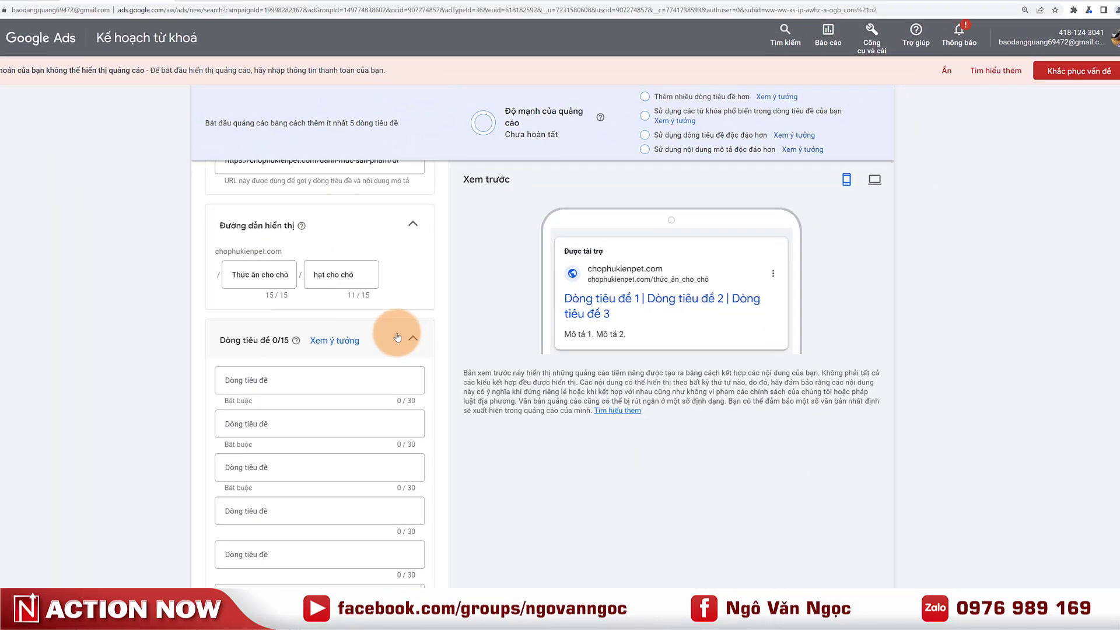
{"action": "left_click", "coordinate": [315, 373]}
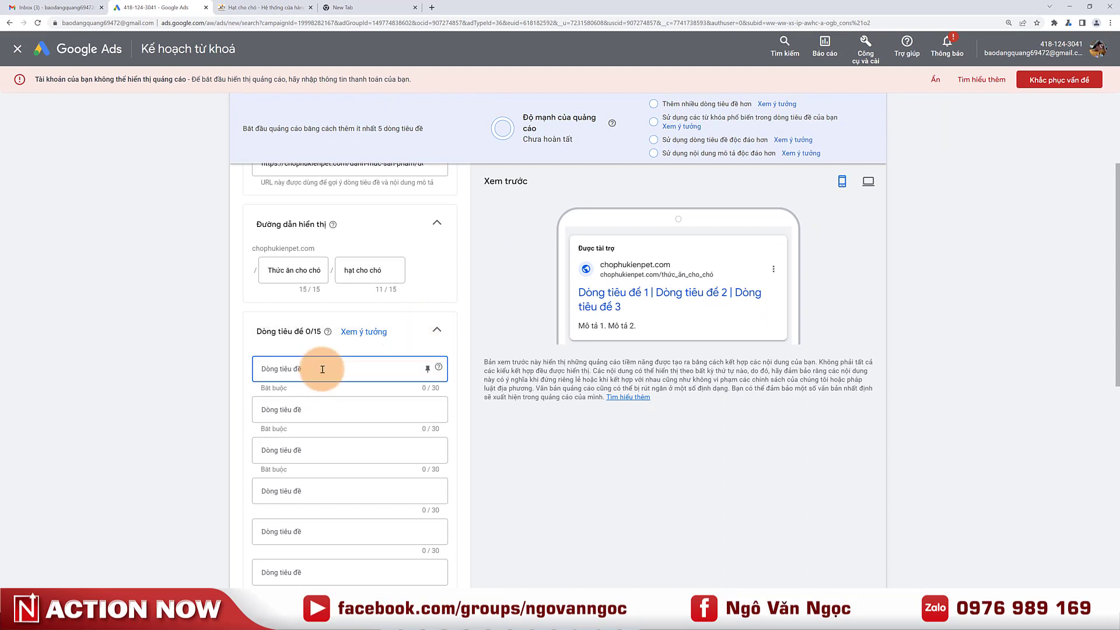
{"action": "type", "text": "{"}
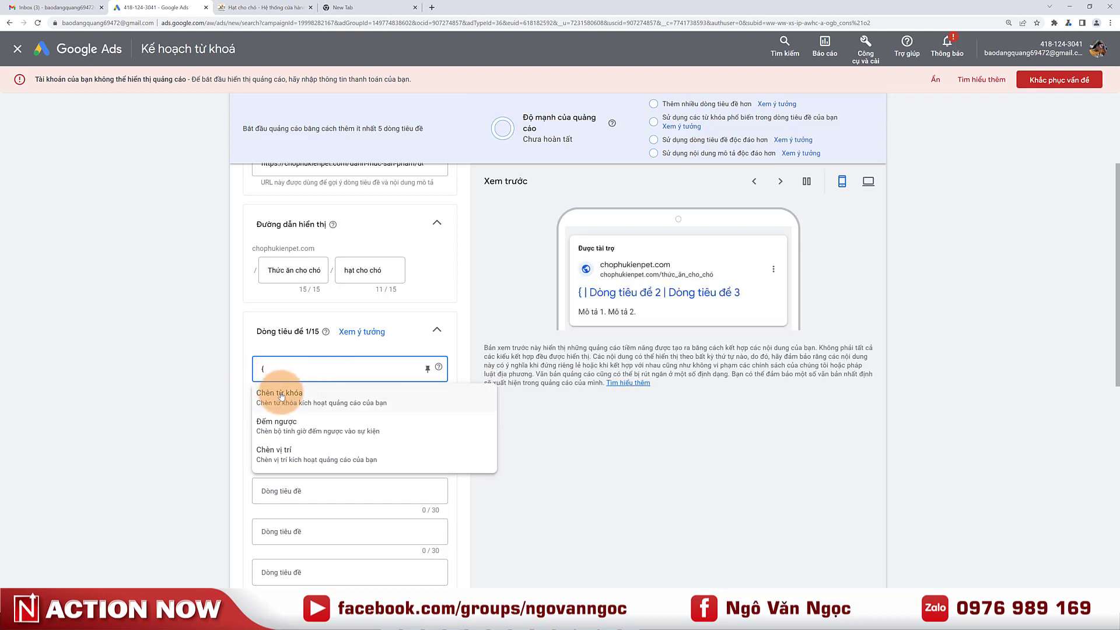
{"action": "left_click", "coordinate": [281, 397]}
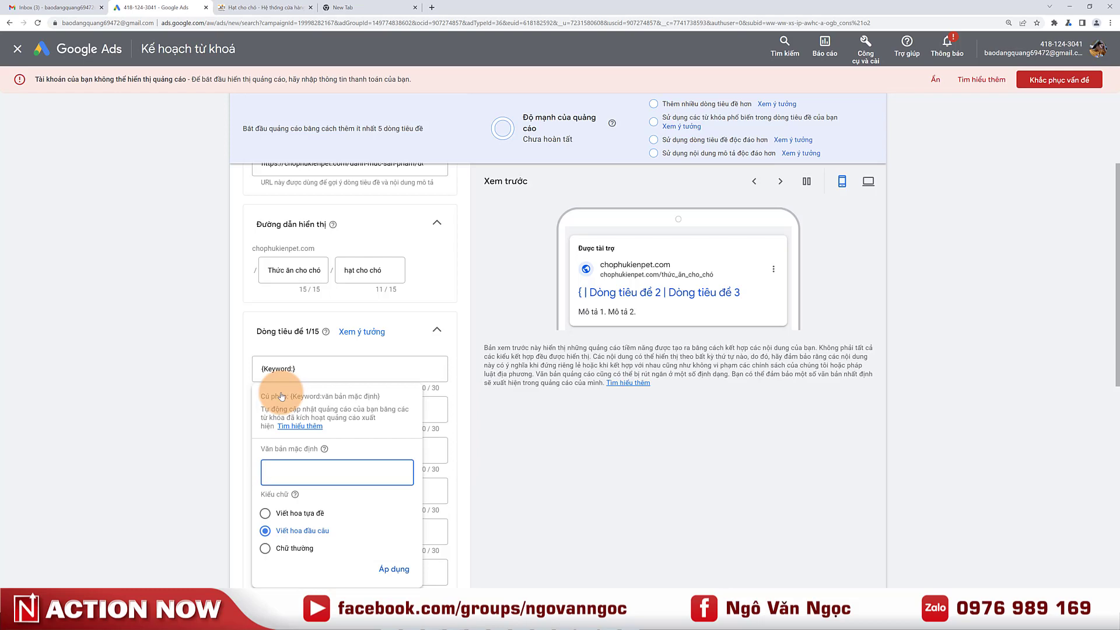
{"action": "scroll", "coordinate": [488, 192], "scroll_direction": "up", "scroll_amount": 3}
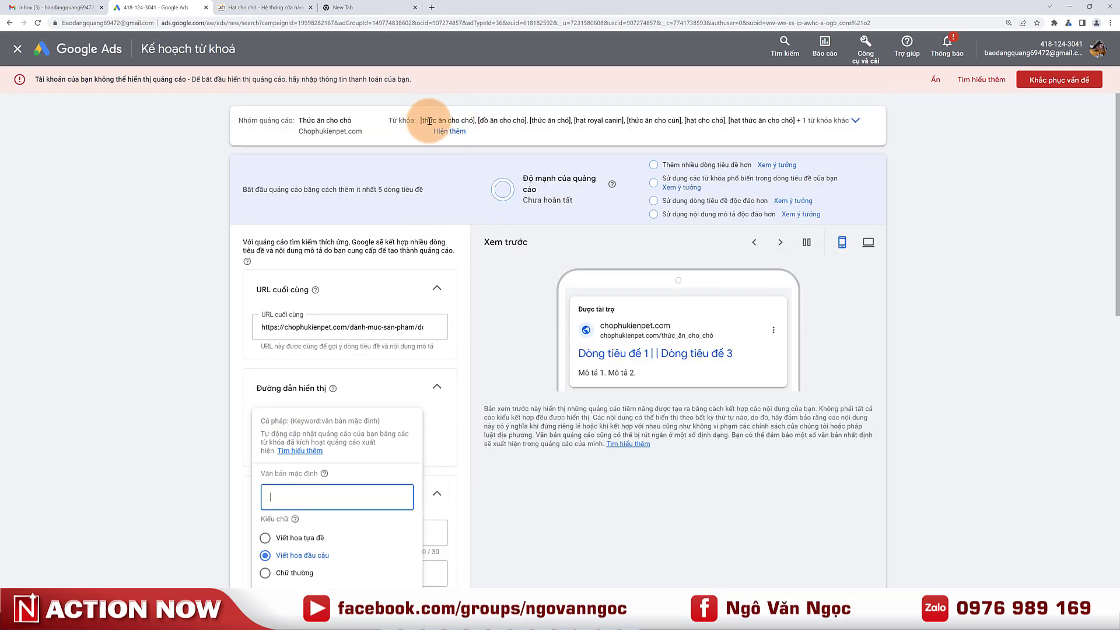
{"action": "left_click_drag", "start_coordinate": [421, 120], "coordinate": [474, 120]}
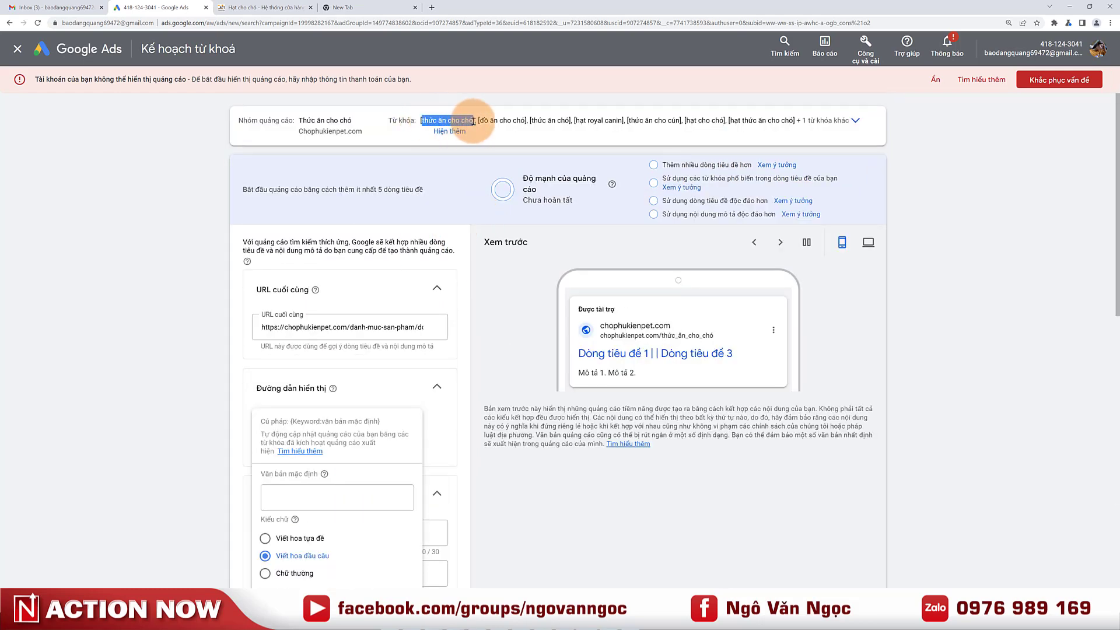
{"action": "key", "text": "ctrl+c"}
{"action": "scroll", "coordinate": [288, 425], "scroll_direction": "down", "scroll_amount": 3}
{"action": "left_click", "coordinate": [268, 472]}
{"action": "key", "text": "ctrl+v"}
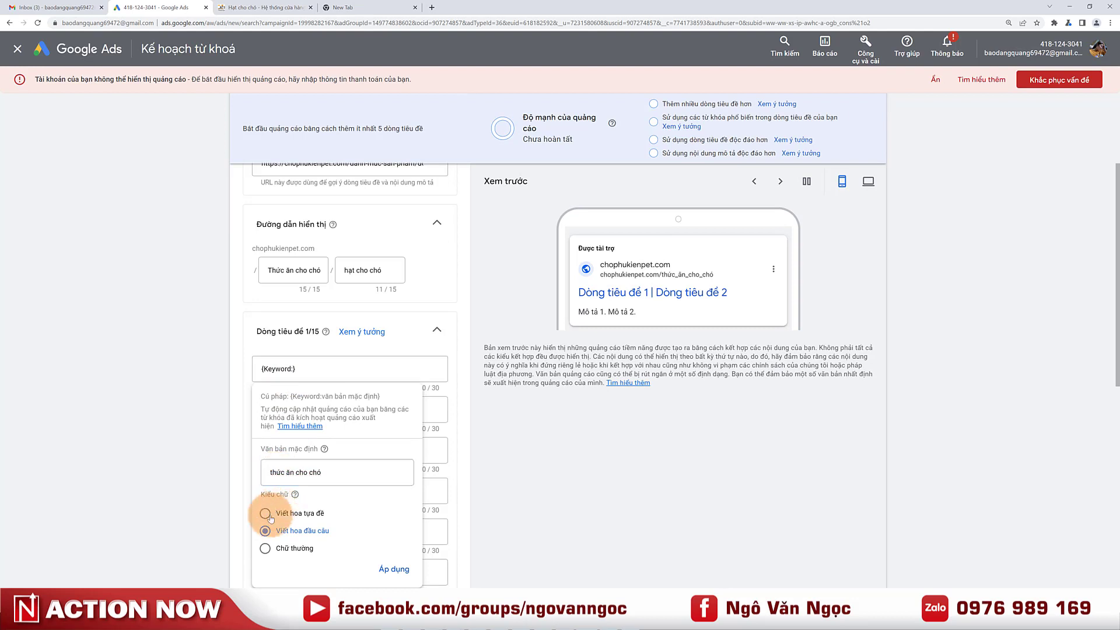
{"action": "left_click", "coordinate": [265, 515]}
{"action": "left_click", "coordinate": [390, 570]}
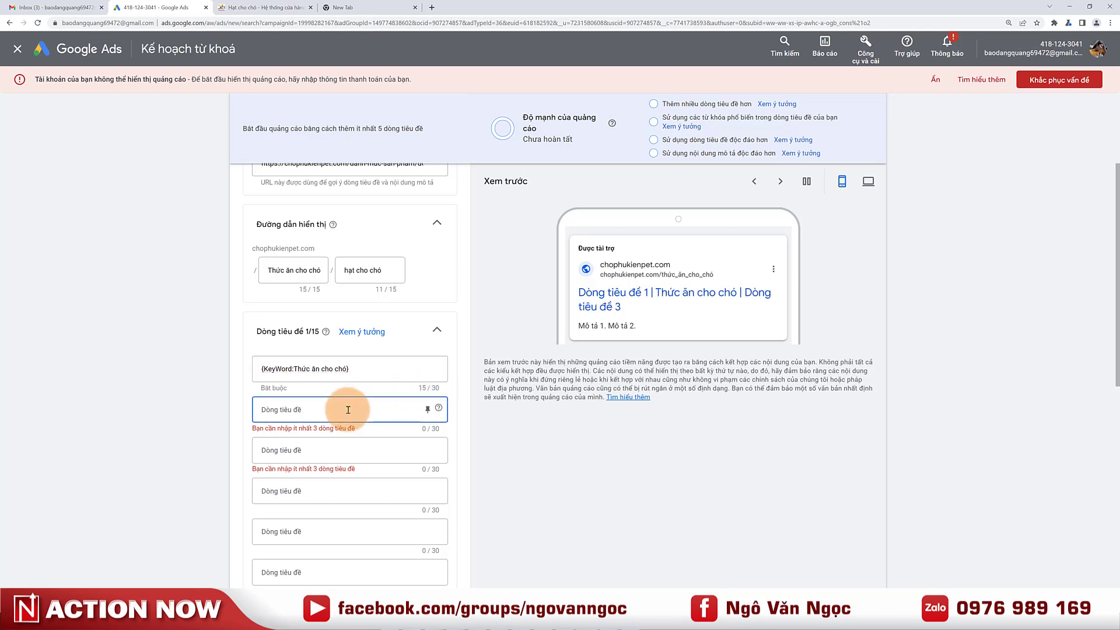
{"action": "left_click", "coordinate": [362, 377]}
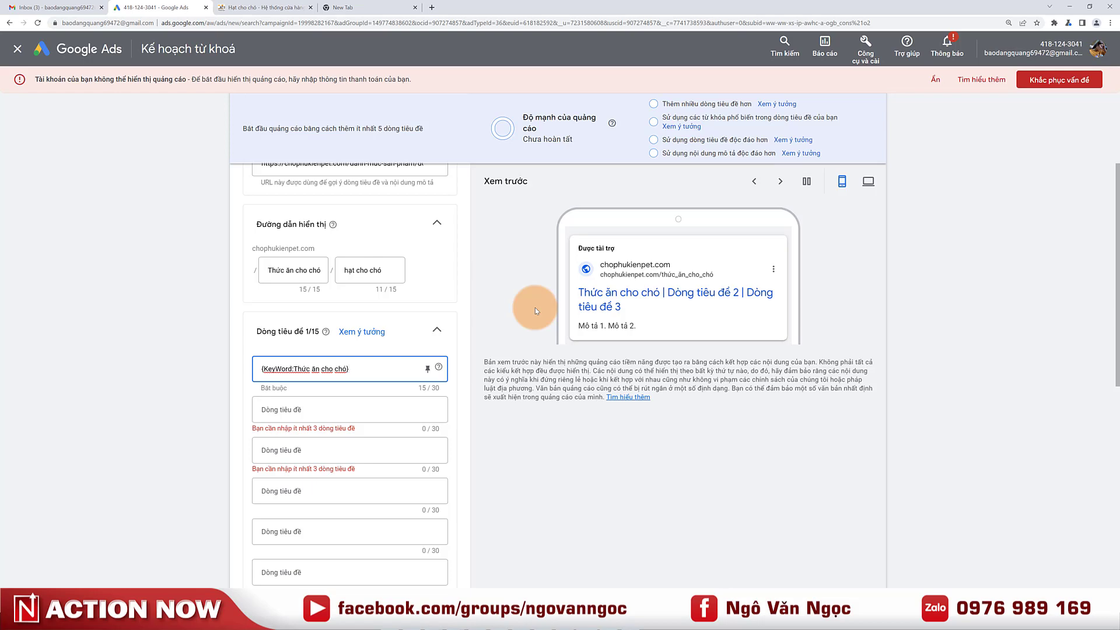
Enter the ad group keyword "Đồ Ăn Cho Chó" as the second headline, capitalizing each word.
{"action": "left_click", "coordinate": [970, 227]}
{"action": "scroll", "coordinate": [970, 228], "scroll_direction": "up", "scroll_amount": 3}
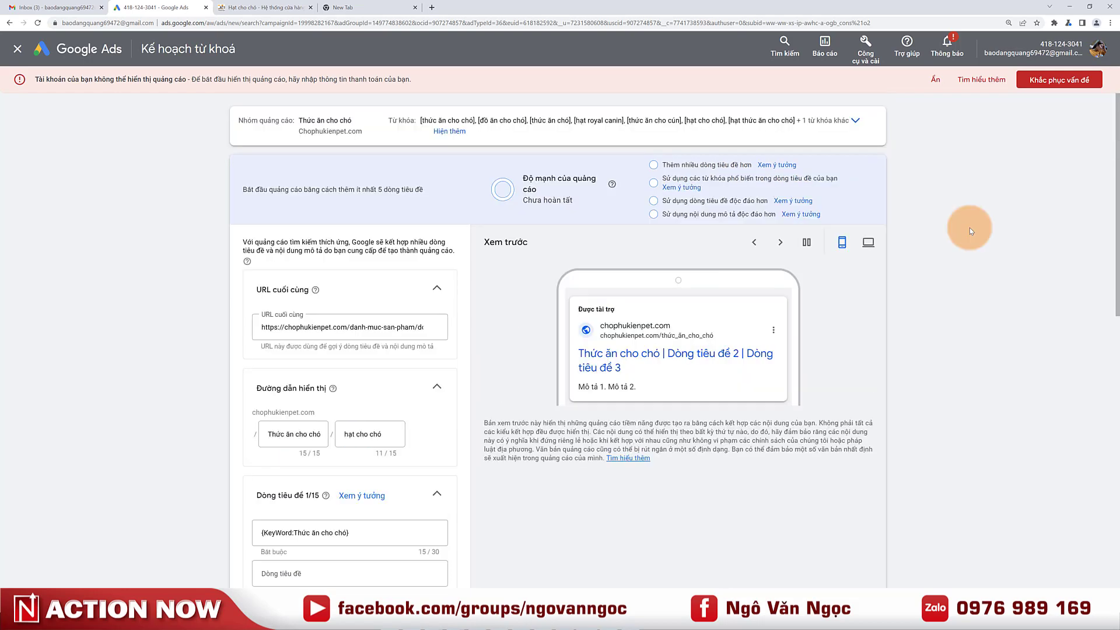
{"action": "scroll", "coordinate": [929, 223], "scroll_direction": "down", "scroll_amount": 1}
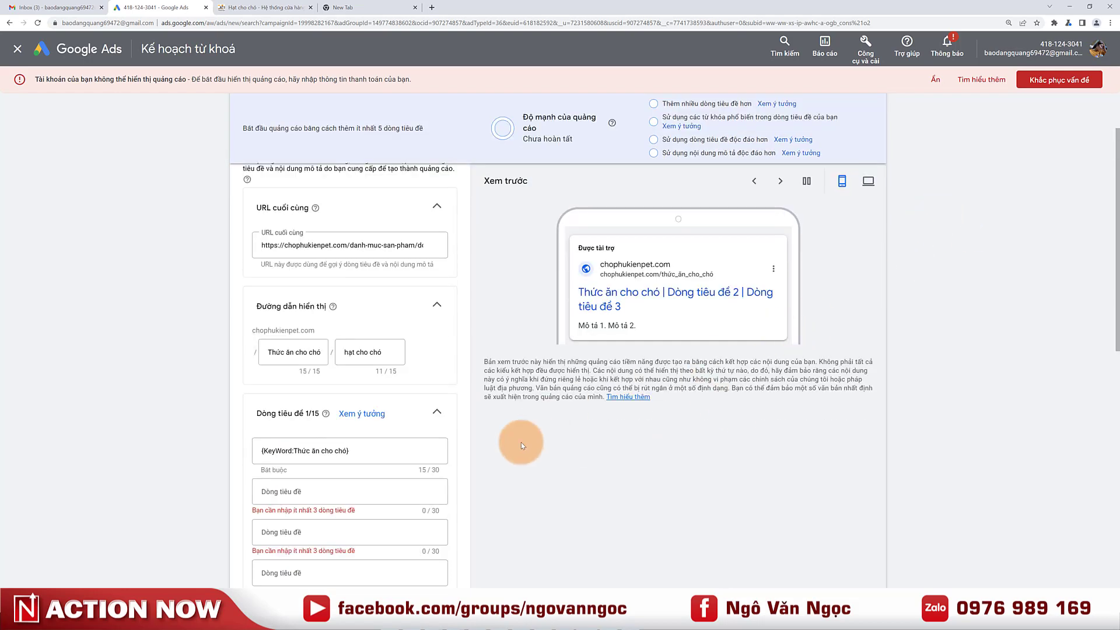
{"action": "left_click", "coordinate": [300, 491]}
{"action": "scroll", "coordinate": [296, 493], "scroll_direction": "down", "scroll_amount": 1}
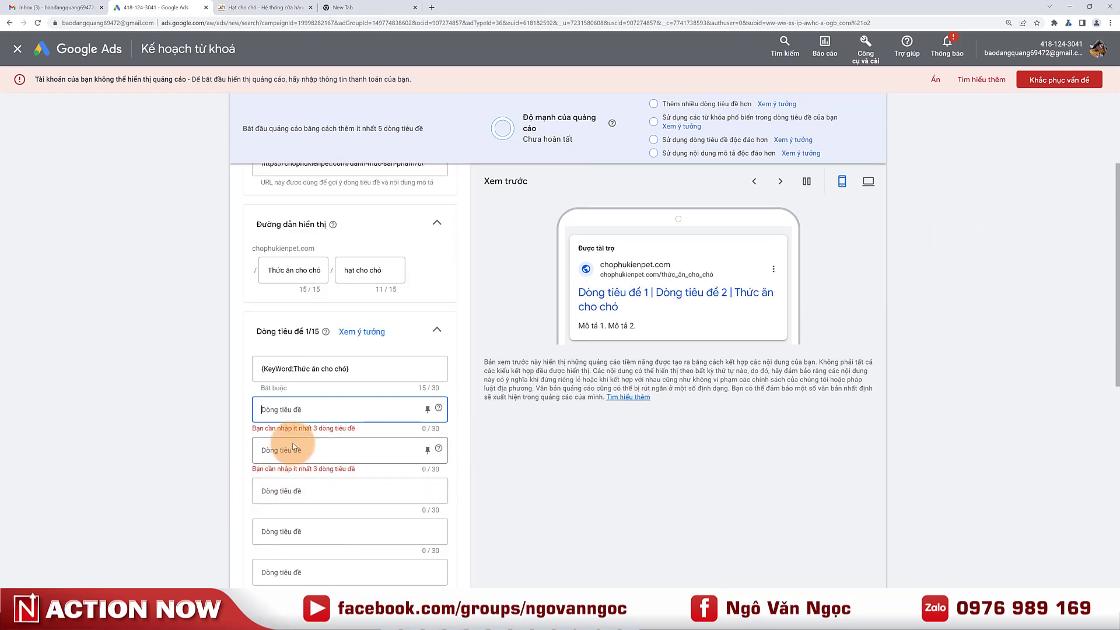
{"action": "scroll", "coordinate": [293, 447], "scroll_direction": "up", "scroll_amount": 3}
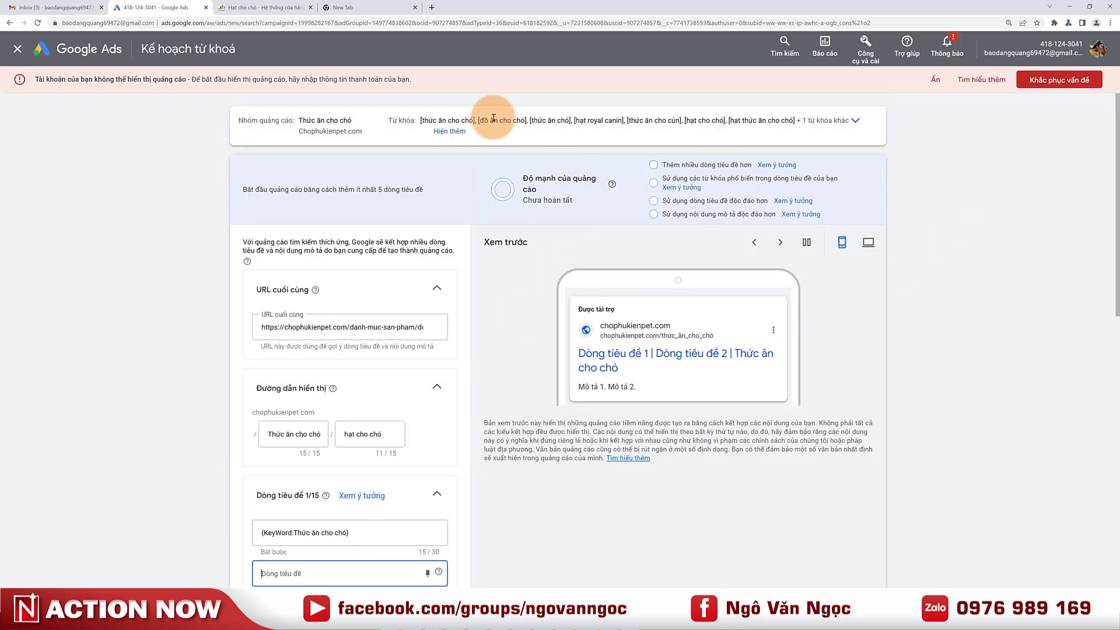
{"action": "left_click_drag", "start_coordinate": [483, 120], "coordinate": [521, 120]}
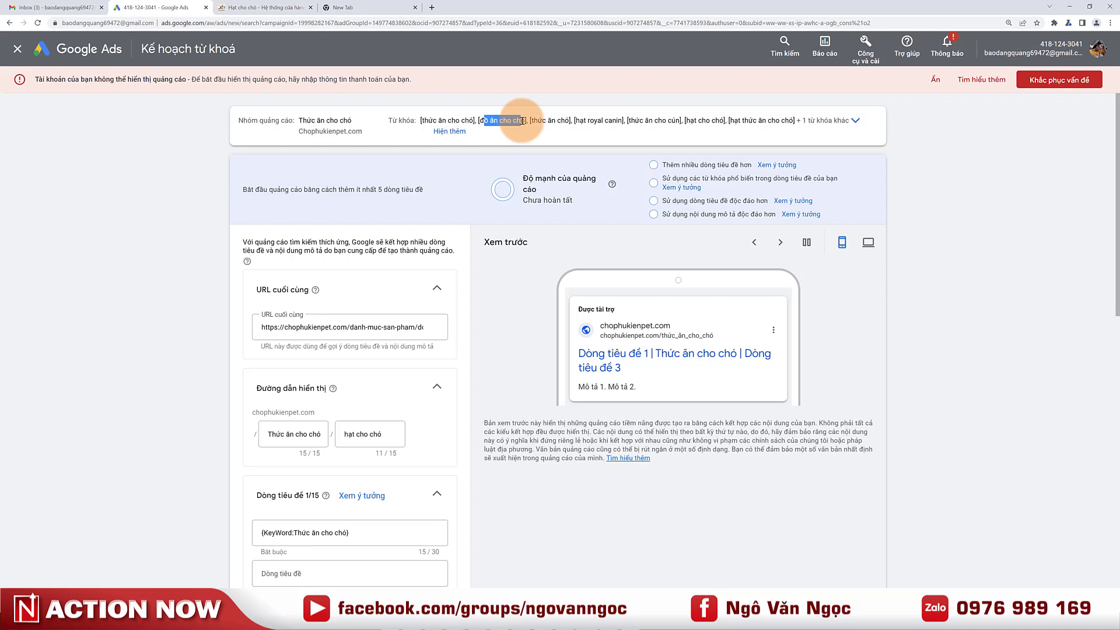
{"action": "scroll", "coordinate": [306, 330], "scroll_direction": "down", "scroll_amount": 3}
{"action": "left_click", "coordinate": [305, 327]}
{"action": "type", "text": "Đồ Ăn Cho Chó"}
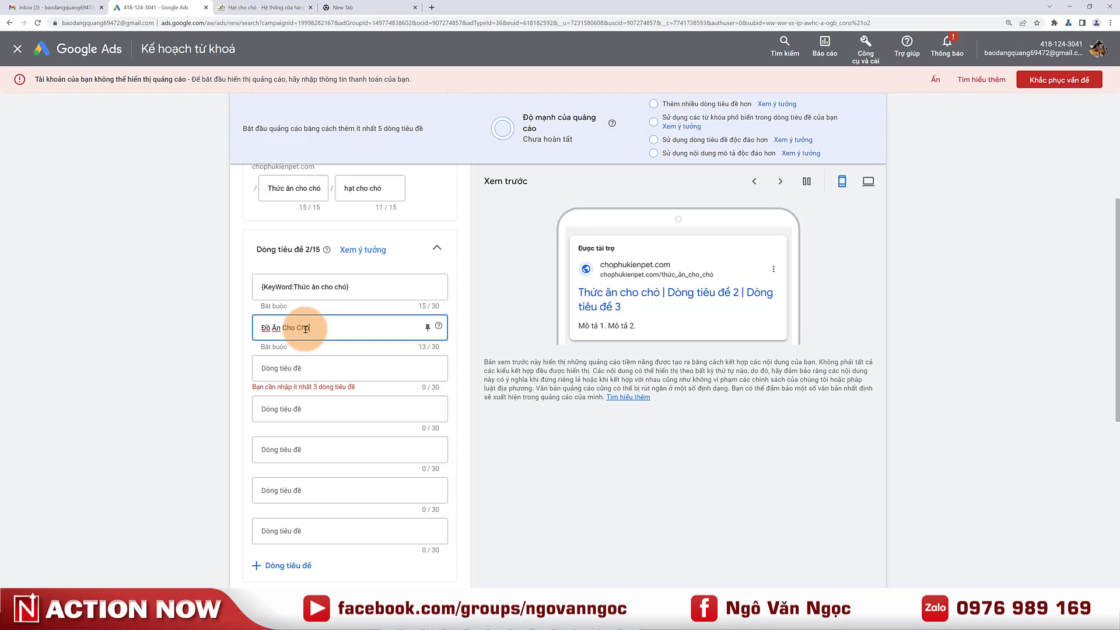
Copy the keyword "hạt royal canin" from the ad group's list and enter it as the third headline, written "Hạt Royal Canin".
{"action": "scroll", "coordinate": [327, 327], "scroll_direction": "up", "scroll_amount": 3}
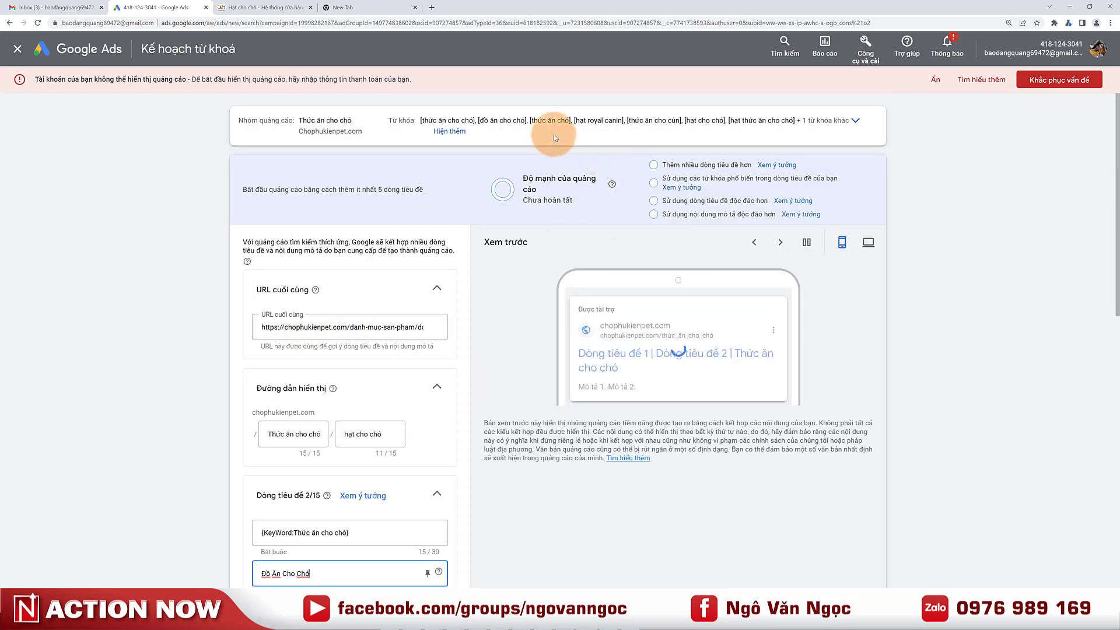
{"action": "left_click_drag", "start_coordinate": [576, 120], "coordinate": [622, 121]}
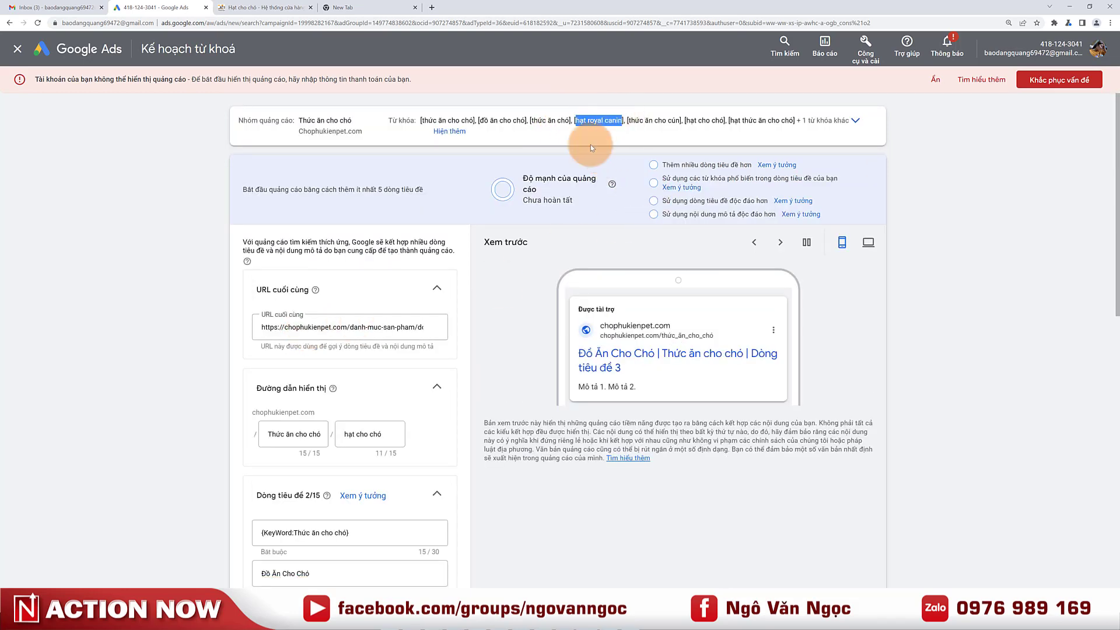
{"action": "key", "text": "ctrl+c"}
{"action": "scroll", "coordinate": [350, 350], "scroll_direction": "down", "scroll_amount": 3}
{"action": "left_click", "coordinate": [261, 369]}
{"action": "key", "text": "ctrl+v"}
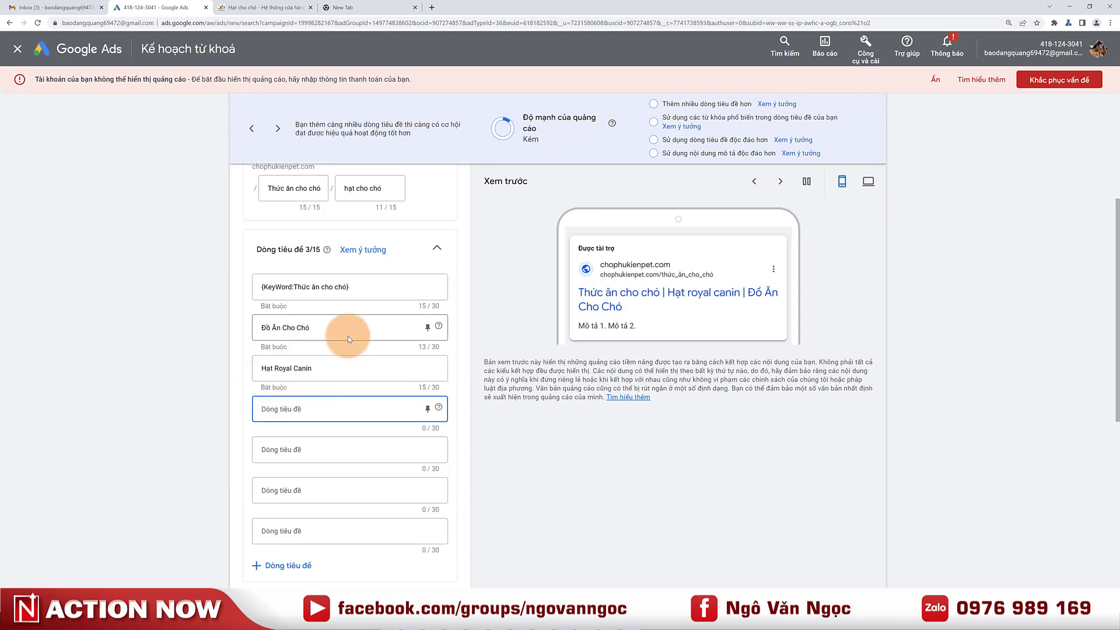
Enter the keyword "Thức Ăn Chó" from the ad group's list as the fourth headline.
{"action": "scroll", "coordinate": [350, 333], "scroll_direction": "up", "scroll_amount": 3}
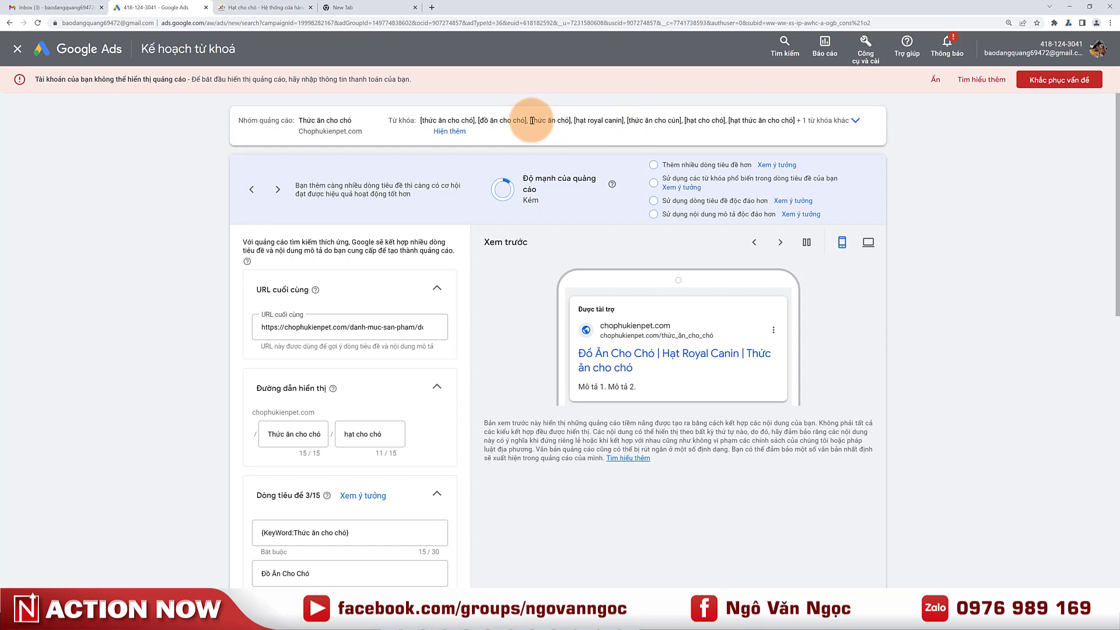
{"action": "left_click_drag", "start_coordinate": [533, 120], "coordinate": [570, 121]}
{"action": "scroll", "coordinate": [289, 415], "scroll_direction": "down", "scroll_amount": 3}
{"action": "left_click", "coordinate": [283, 405]}
{"action": "type", "text": "Thức Ă"}
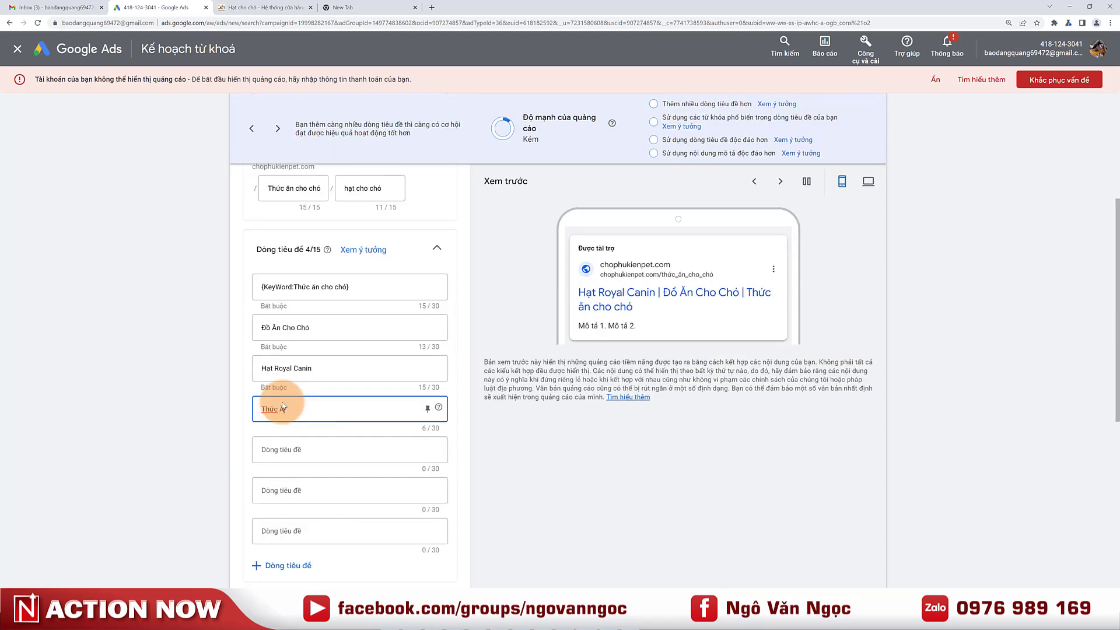
{"action": "type", "text": "n Cho"}
Copy the keyword "hạt thức ăn cho chó" into the fifth headline and capitalize it as "Hạt Thức Ăn Cho Chó".
{"action": "scroll", "coordinate": [502, 356], "scroll_direction": "up", "scroll_amount": 3}
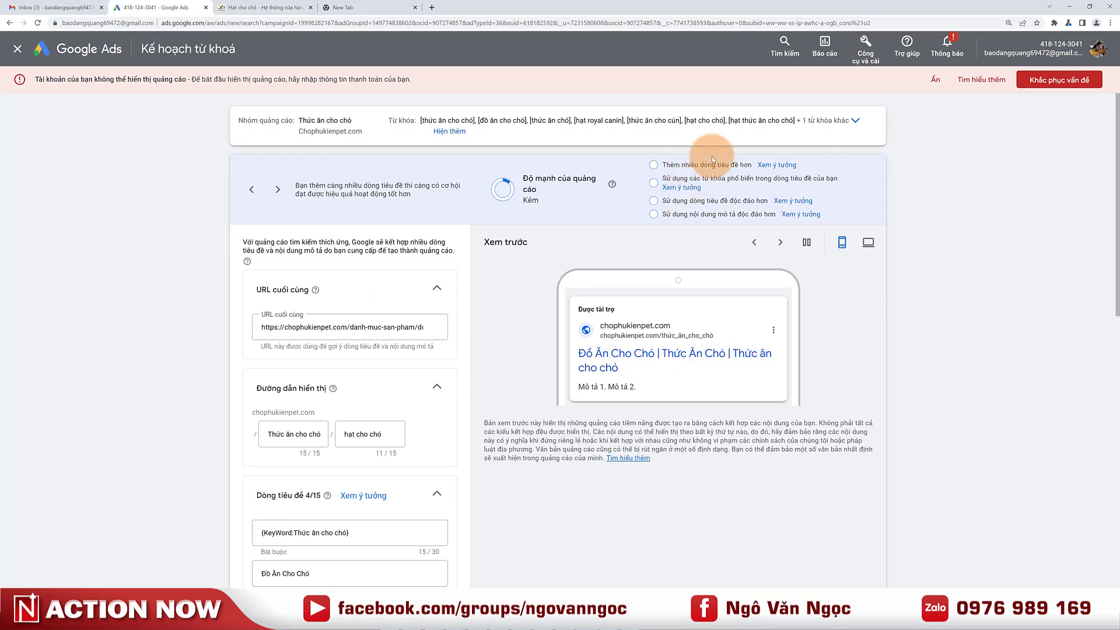
{"action": "left_click_drag", "start_coordinate": [733, 122], "coordinate": [785, 121]}
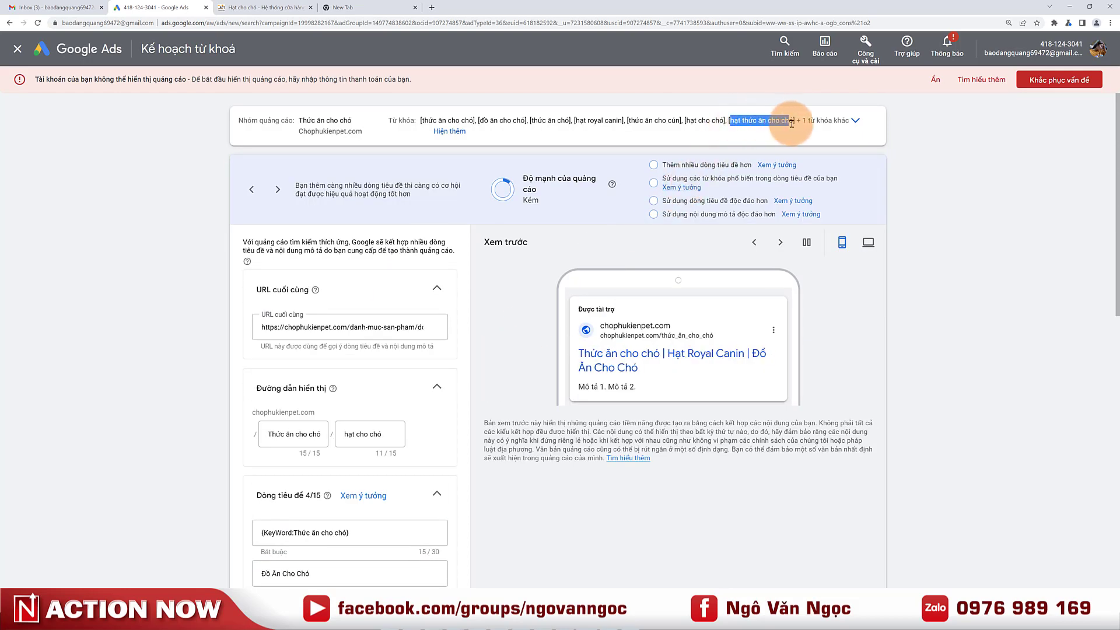
{"action": "scroll", "coordinate": [319, 383], "scroll_direction": "down", "scroll_amount": 1}
{"action": "scroll", "coordinate": [319, 384], "scroll_direction": "down", "scroll_amount": 1}
{"action": "left_click", "coordinate": [277, 449]}
{"action": "key", "text": "ctrl+v"}
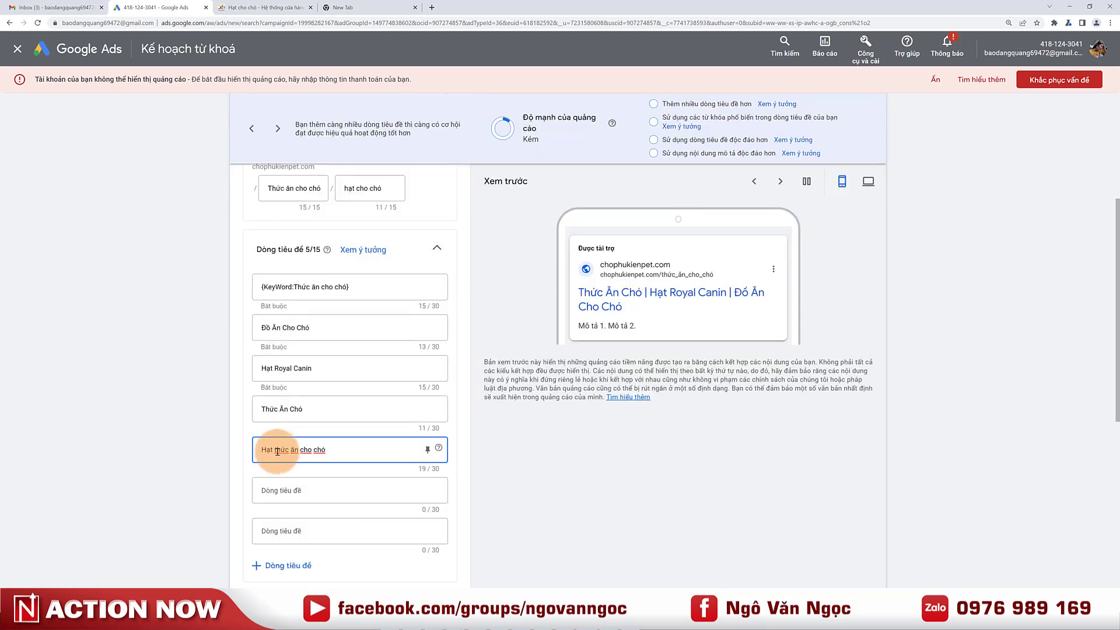
{"action": "left_click", "coordinate": [327, 387]}
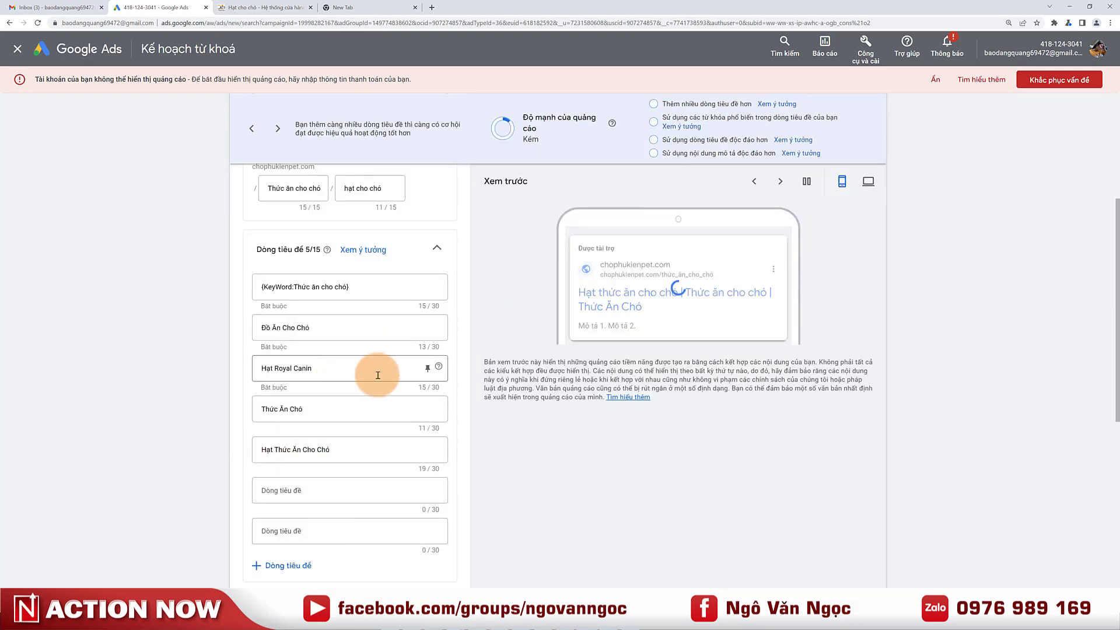
Pin all five completed headlines so that they show only in position 1.
{"action": "scroll", "coordinate": [350, 420], "scroll_direction": "down", "scroll_amount": 1}
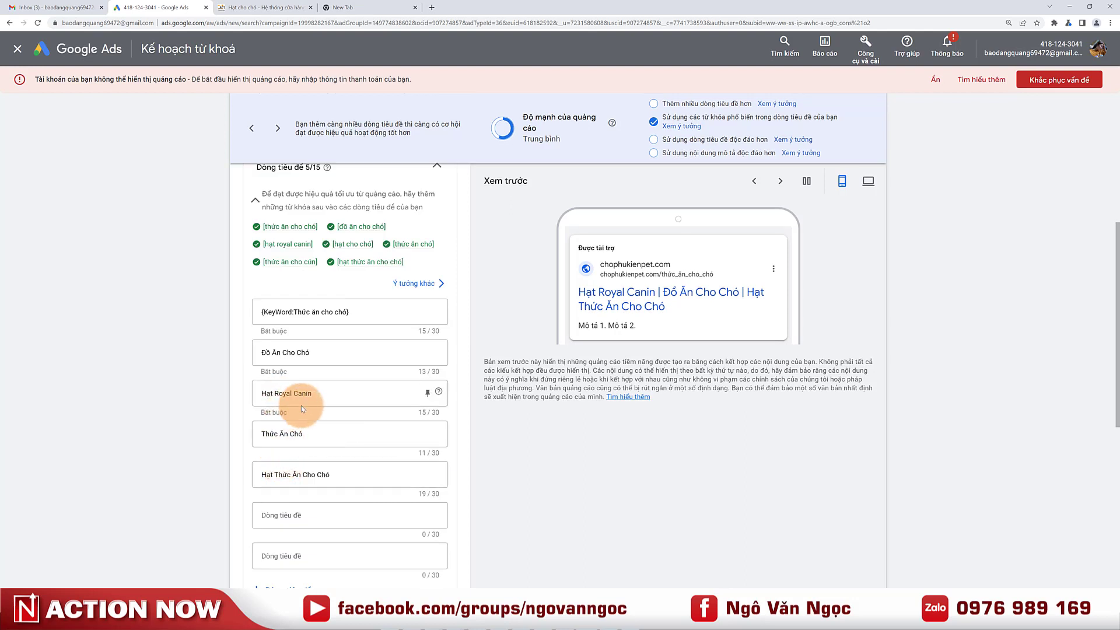
{"action": "left_click", "coordinate": [428, 311]}
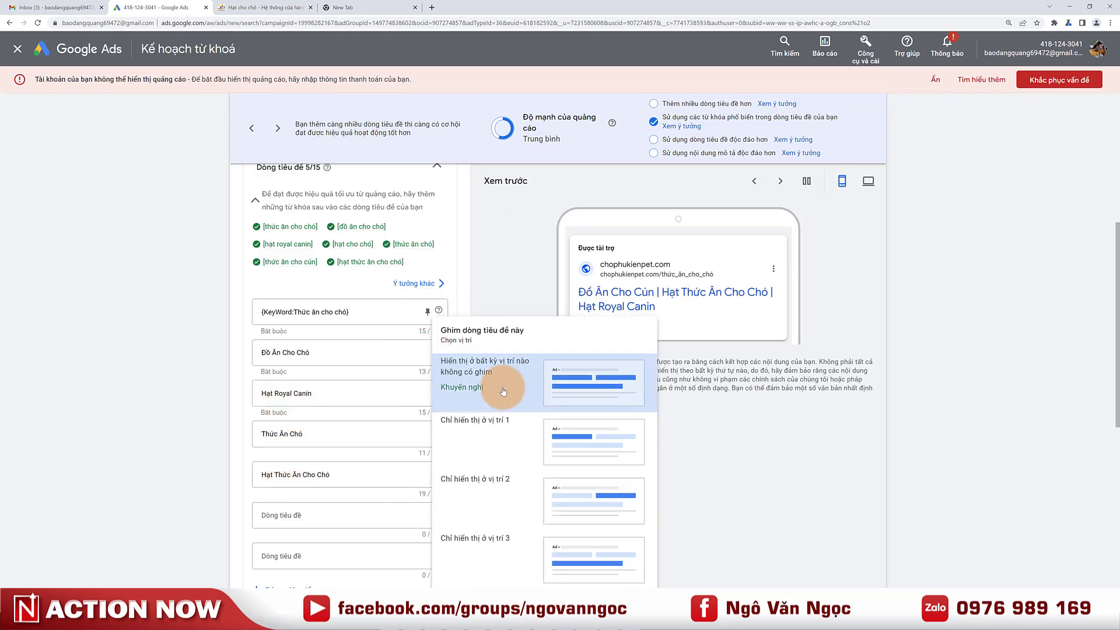
{"action": "left_click", "coordinate": [561, 438]}
{"action": "left_click", "coordinate": [428, 353]}
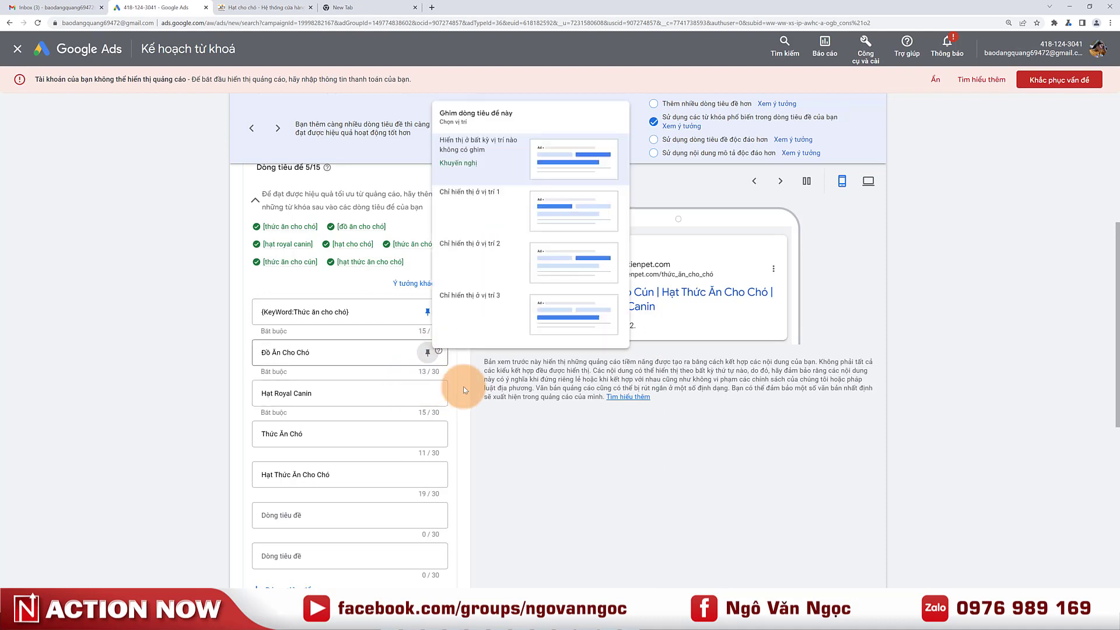
{"action": "left_click", "coordinate": [561, 250]}
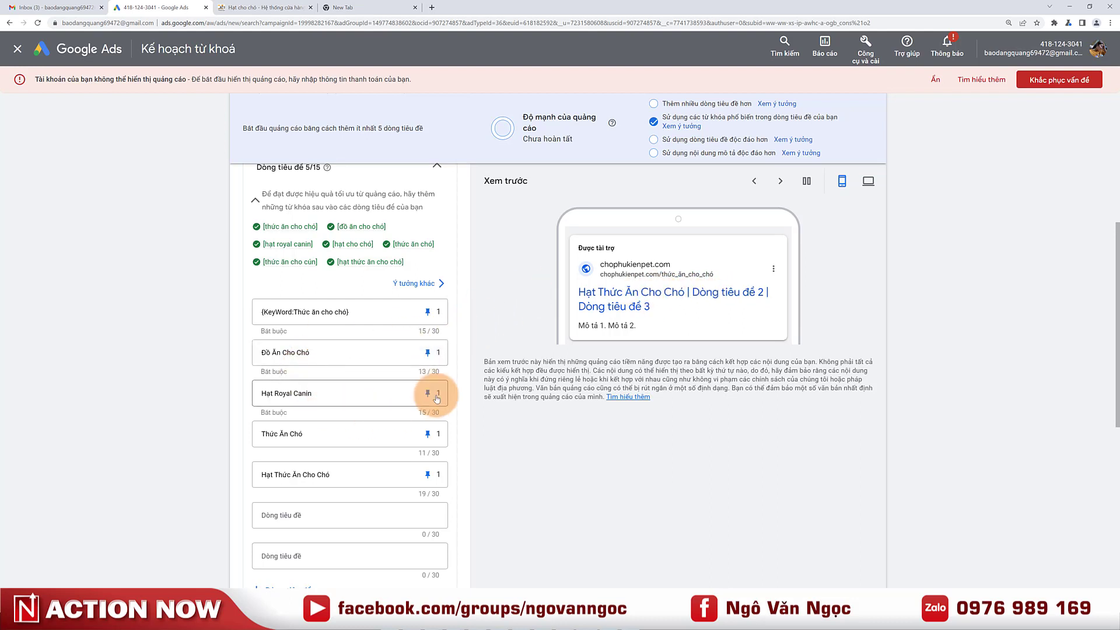
{"action": "scroll", "coordinate": [373, 444], "scroll_direction": "down", "scroll_amount": 3}
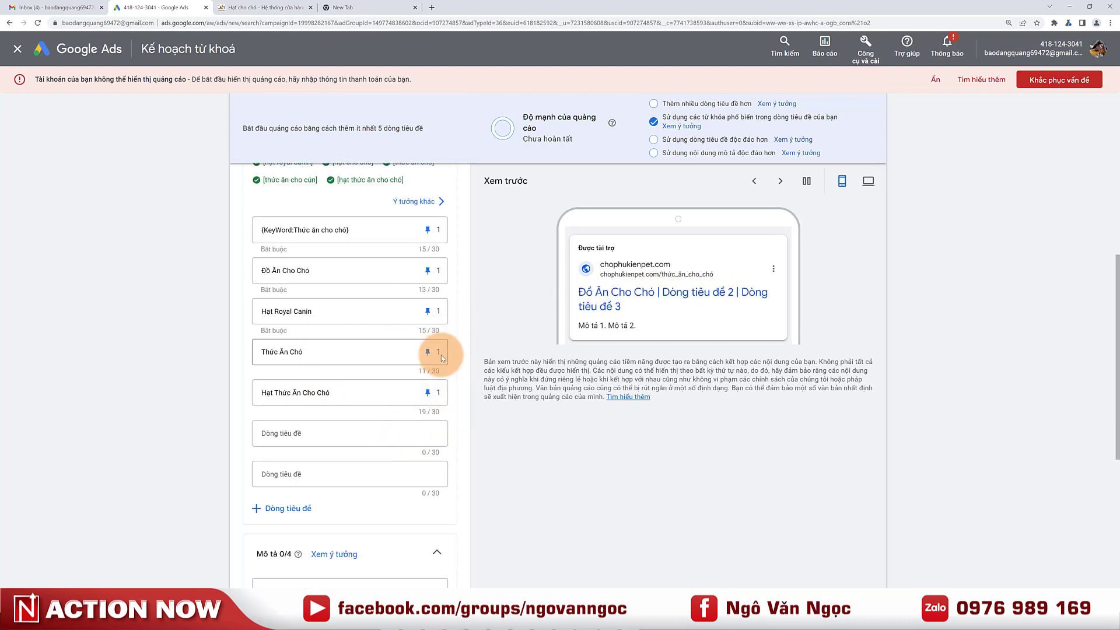
{"action": "scroll", "coordinate": [304, 364], "scroll_direction": "up", "scroll_amount": 3}
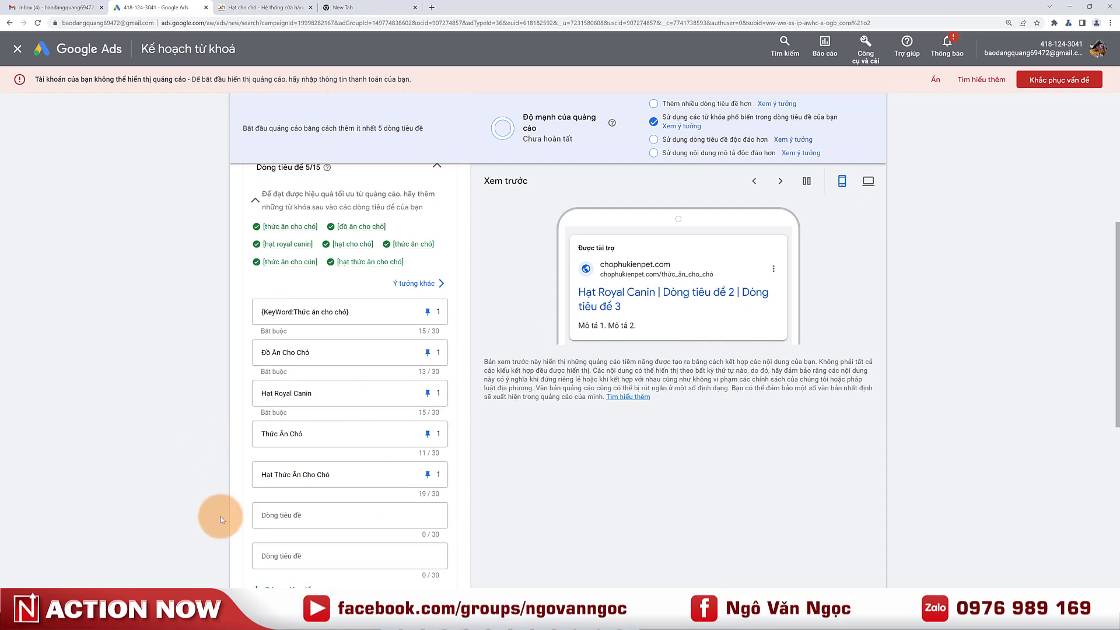
Copy the category name "Xương gặm cho chó" from the pet shop site's Cún cưng section and enter it as the sixth headline.
{"action": "left_click", "coordinate": [274, 7]}
{"action": "mouse_move", "coordinate": [462, 83]}
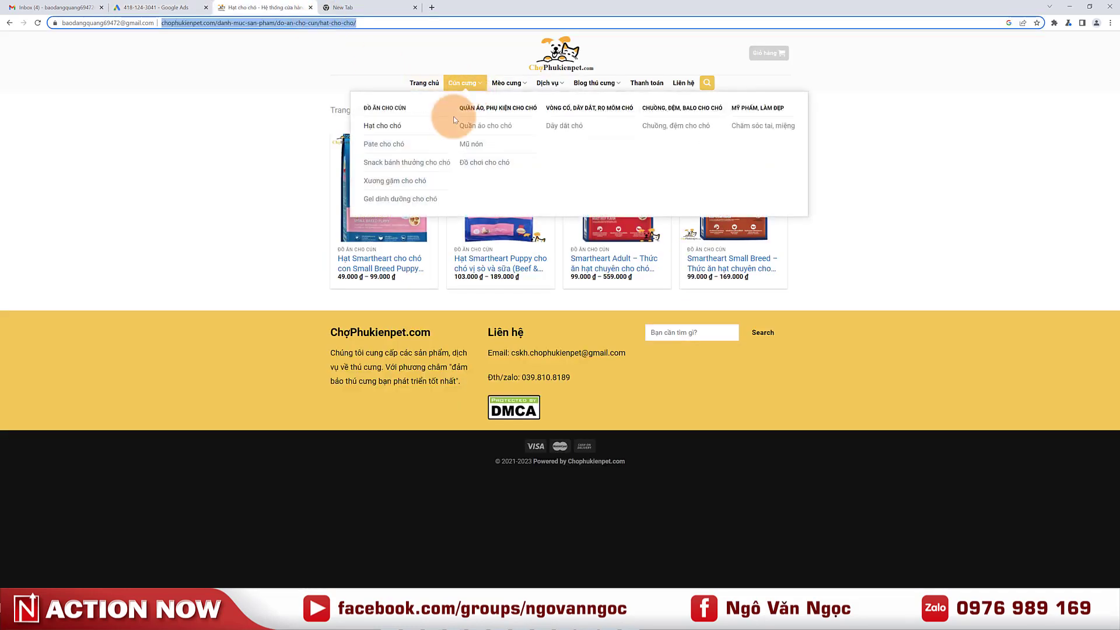
{"action": "left_click_drag", "start_coordinate": [354, 181], "coordinate": [451, 180]}
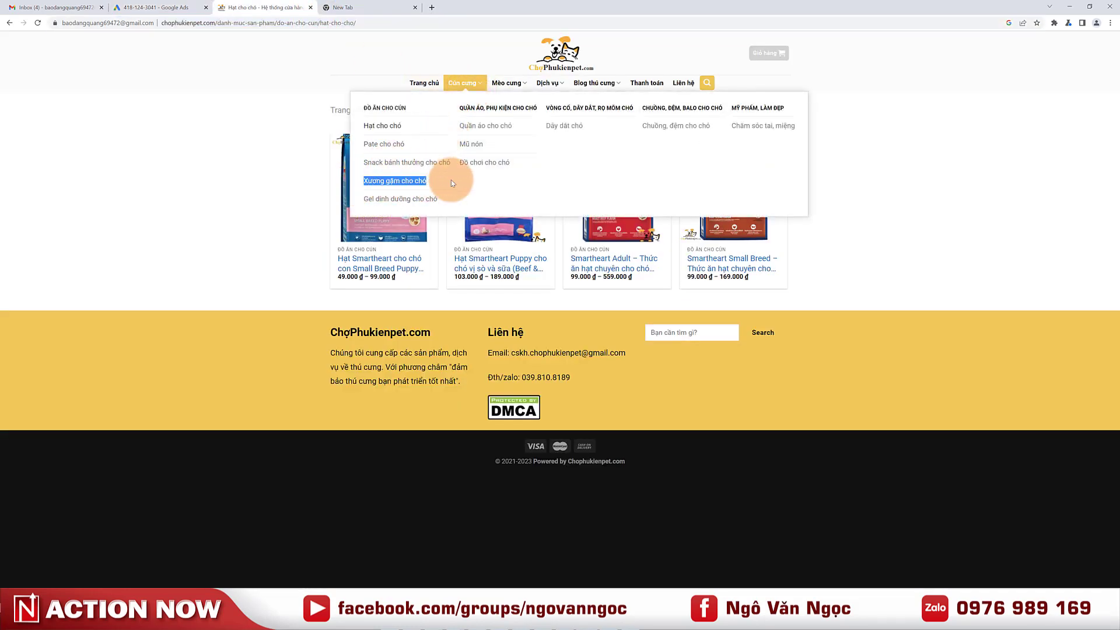
{"action": "left_click", "coordinate": [170, 7]}
{"action": "left_click", "coordinate": [284, 432]}
{"action": "key", "text": "ctrl+v"}
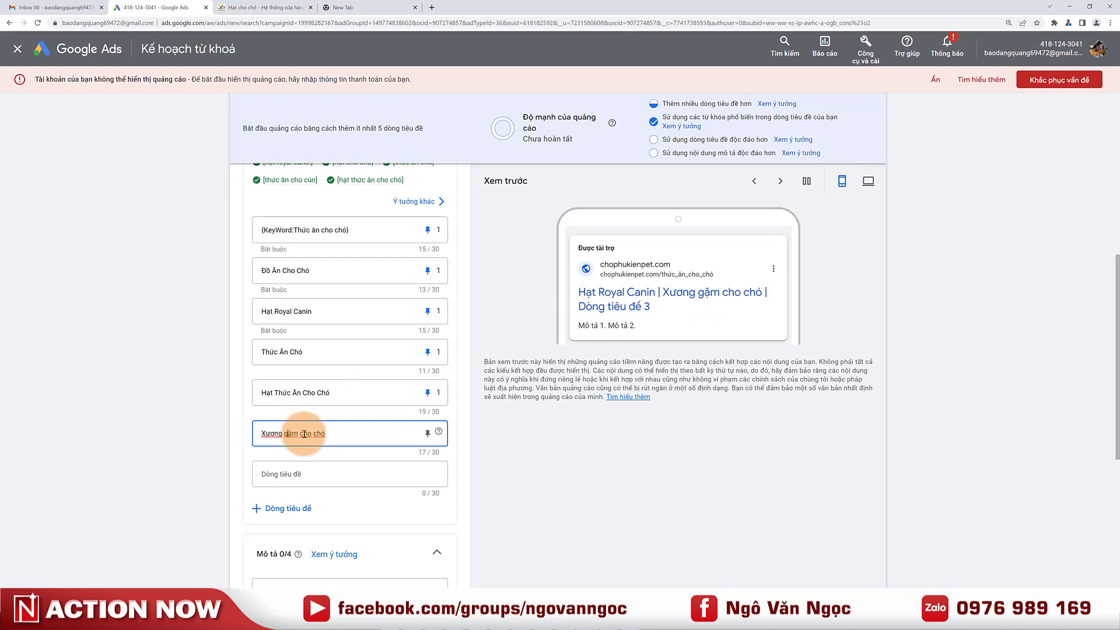
Capitalize each word of the sixth headline so it reads "Xương Gặm Cho Chó".
{"action": "key", "text": "BackSpace"}
{"action": "type", "text": "C"}
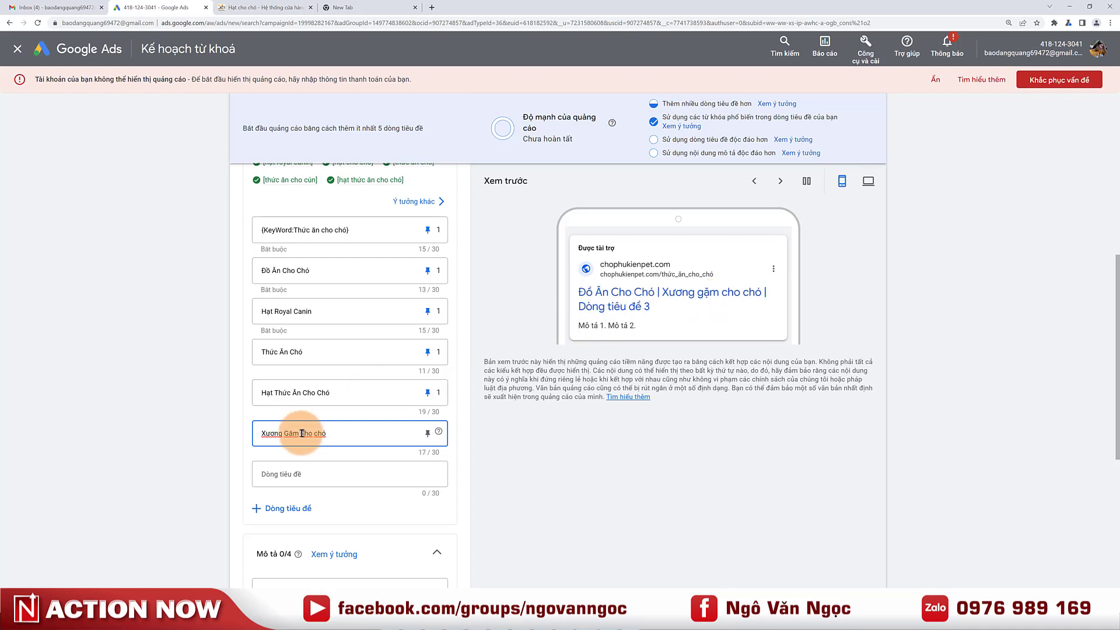
{"action": "left_click", "coordinate": [319, 435]}
{"action": "key", "text": "BackSpace"}
{"action": "type", "text": "C"}
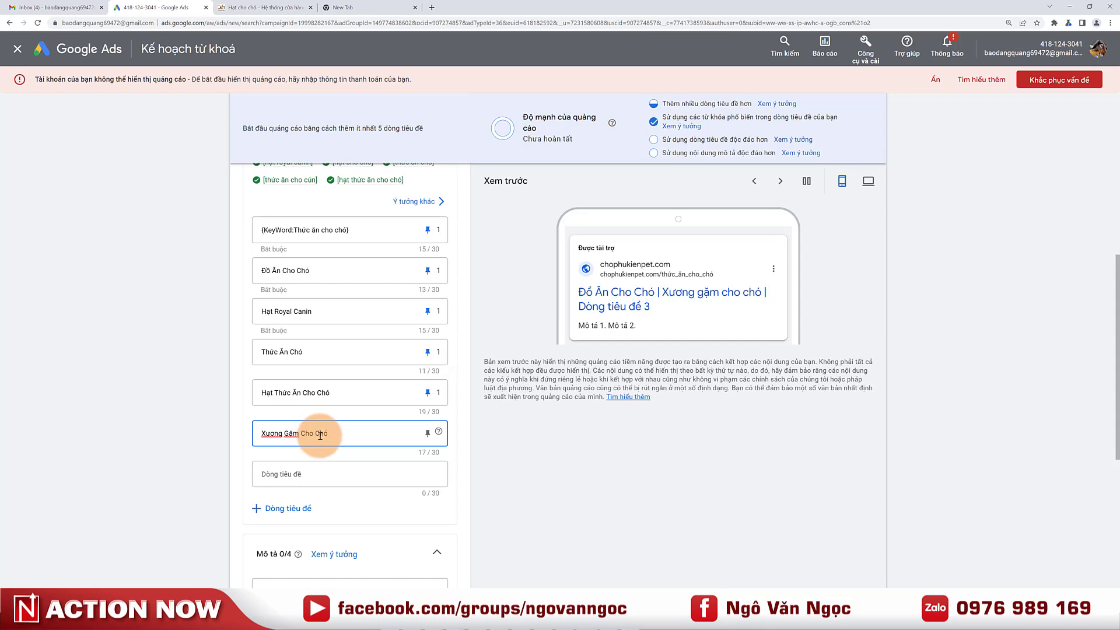
Copy the category name "Gel dinh dưỡng cho chó" from the pet shop site's Cún cưng section and enter it as the seventh headline.
{"action": "key", "text": "ctrl+Tab"}
{"action": "mouse_move", "coordinate": [473, 87]}
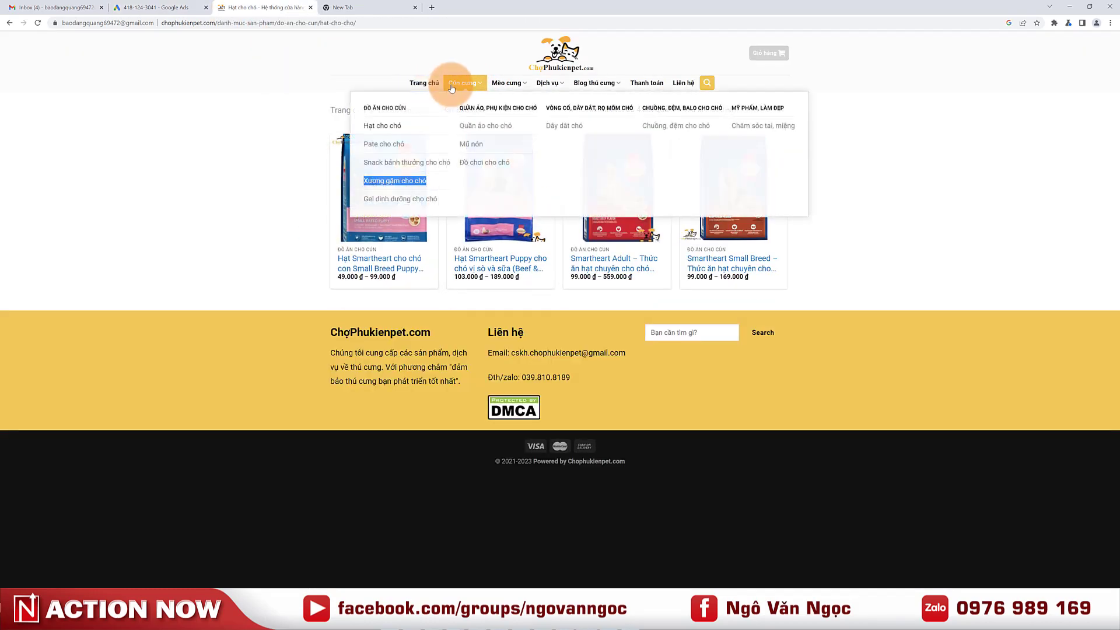
{"action": "left_click_drag", "start_coordinate": [461, 199], "coordinate": [365, 200]}
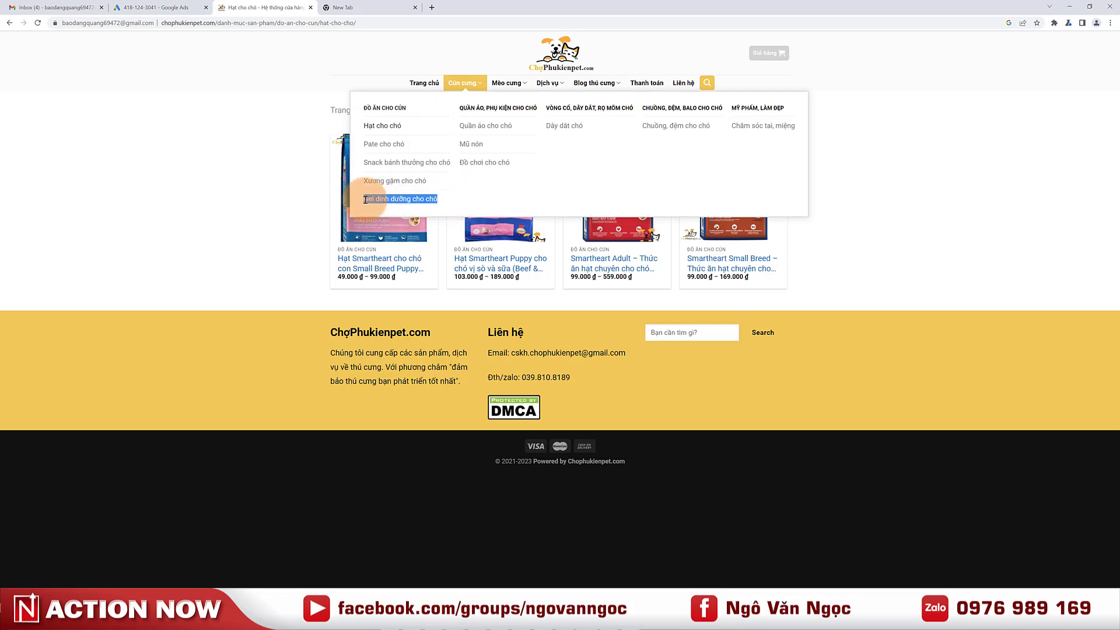
{"action": "key", "text": "ctrl+c"}
{"action": "left_click", "coordinate": [157, 8]}
{"action": "left_click", "coordinate": [280, 467]}
{"action": "key", "text": "ctrl+v"}
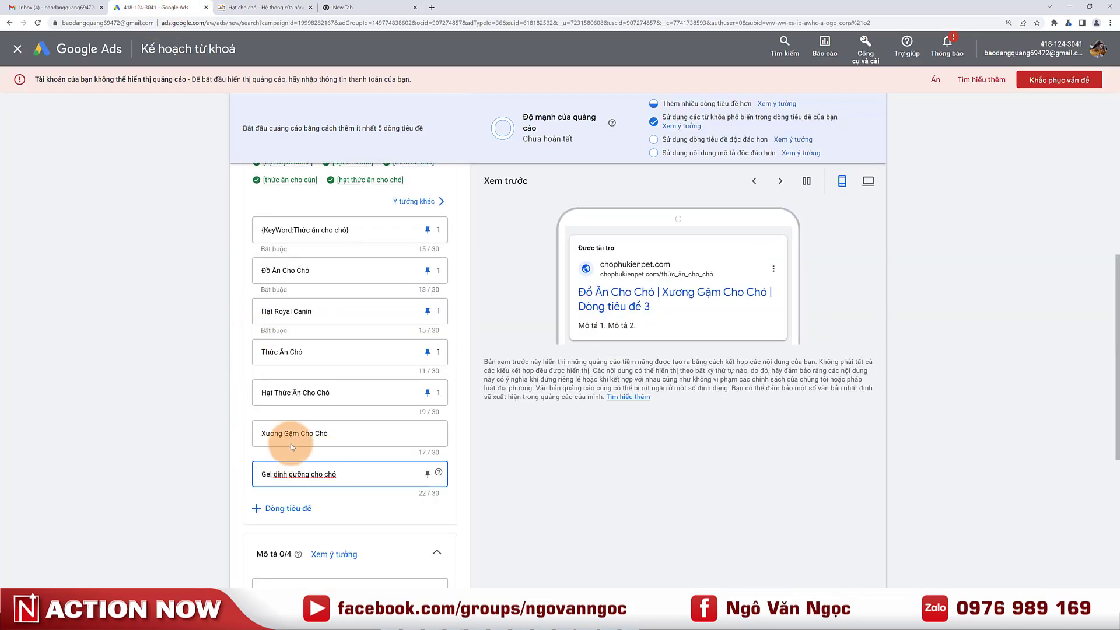
Take the category name "Pate cho chó" from the pet shop site's Cún cưng section and enter it as a new eighth headline.
{"action": "left_click", "coordinate": [233, 8]}
{"action": "mouse_move", "coordinate": [451, 90]}
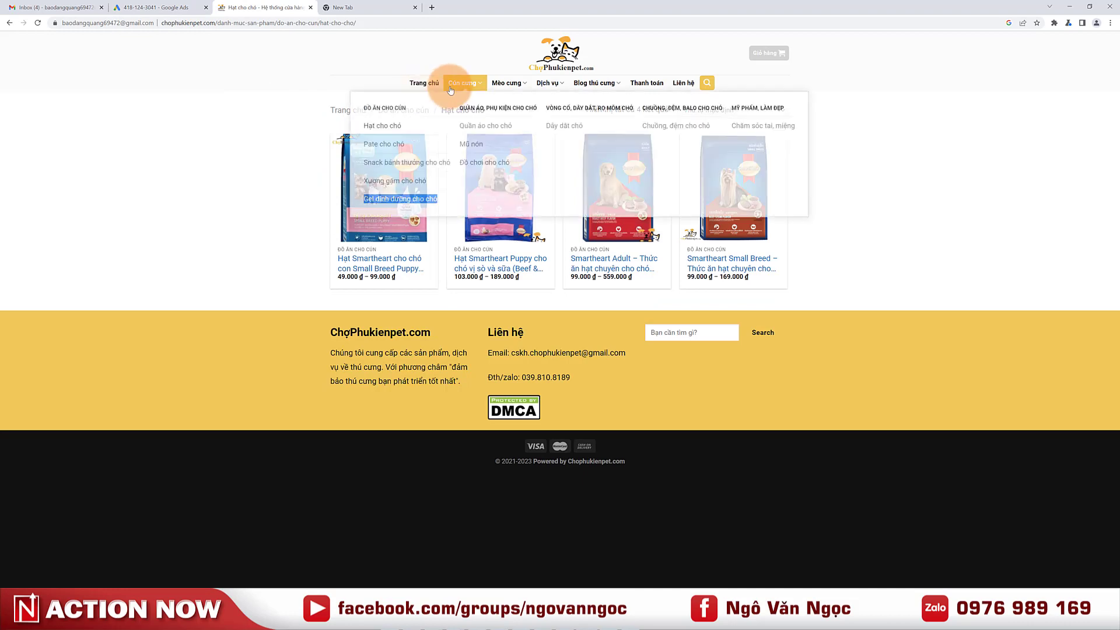
{"action": "left_click", "coordinate": [525, 187]}
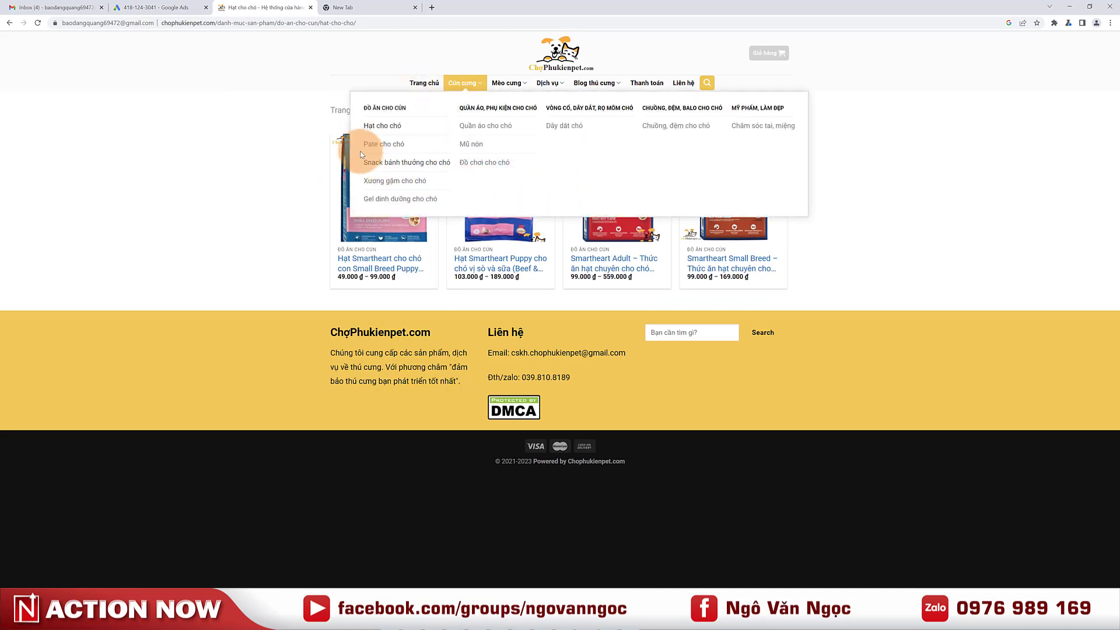
{"action": "left_click", "coordinate": [166, 8]}
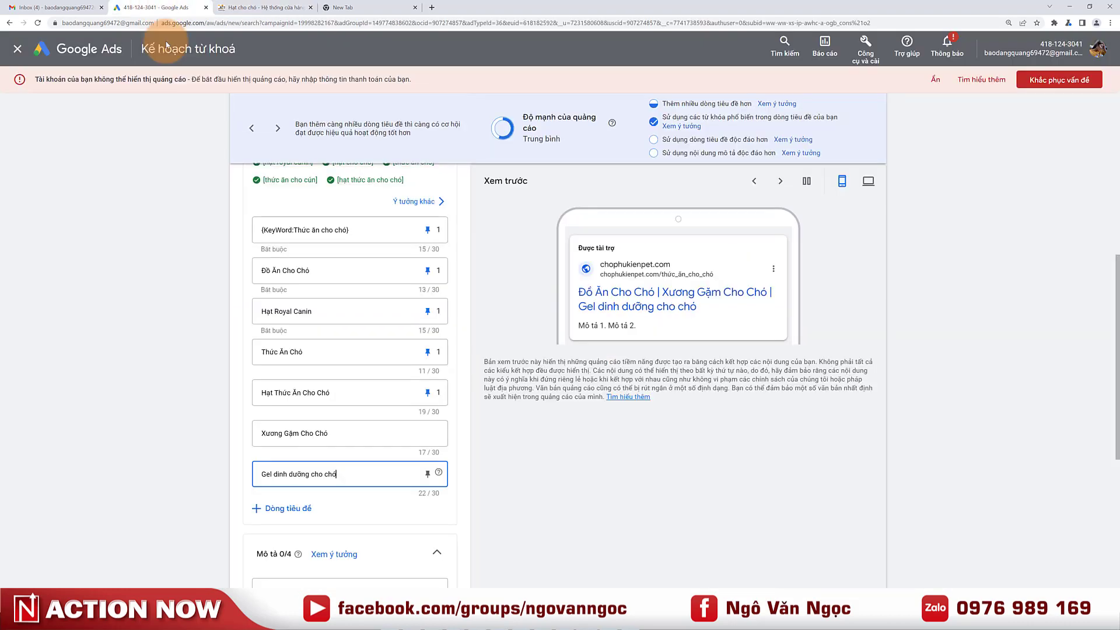
{"action": "left_click", "coordinate": [277, 510]}
Review the entered headlines against the ad strength suggestions, including those for more unique headlines and descriptions.
{"action": "scroll", "coordinate": [170, 460], "scroll_direction": "up", "scroll_amount": 1}
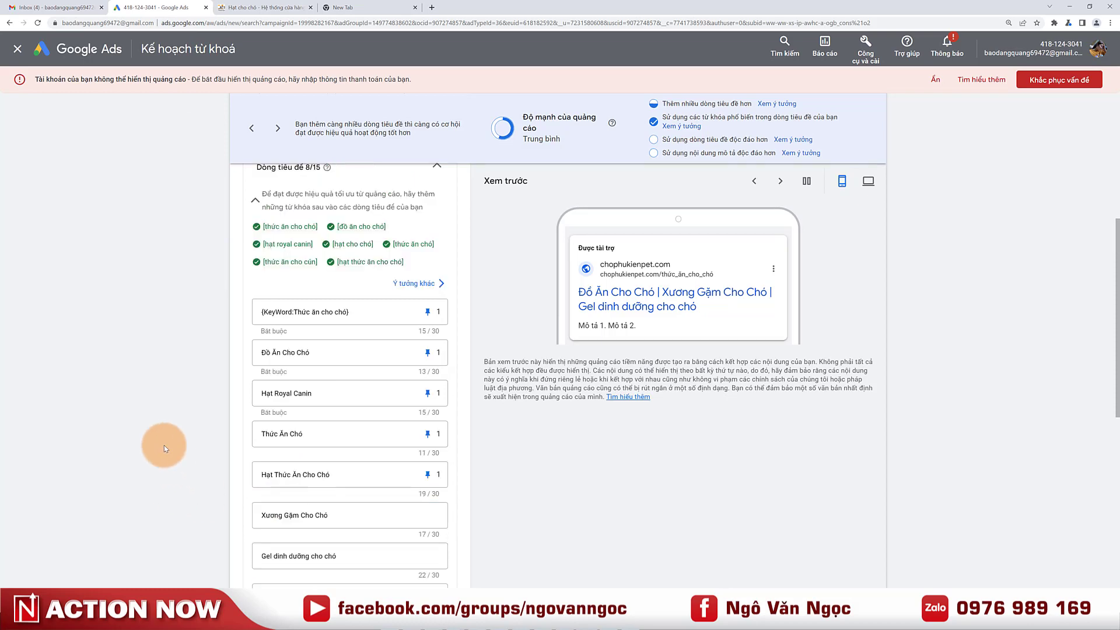
{"action": "scroll", "coordinate": [164, 445], "scroll_direction": "up", "scroll_amount": 1}
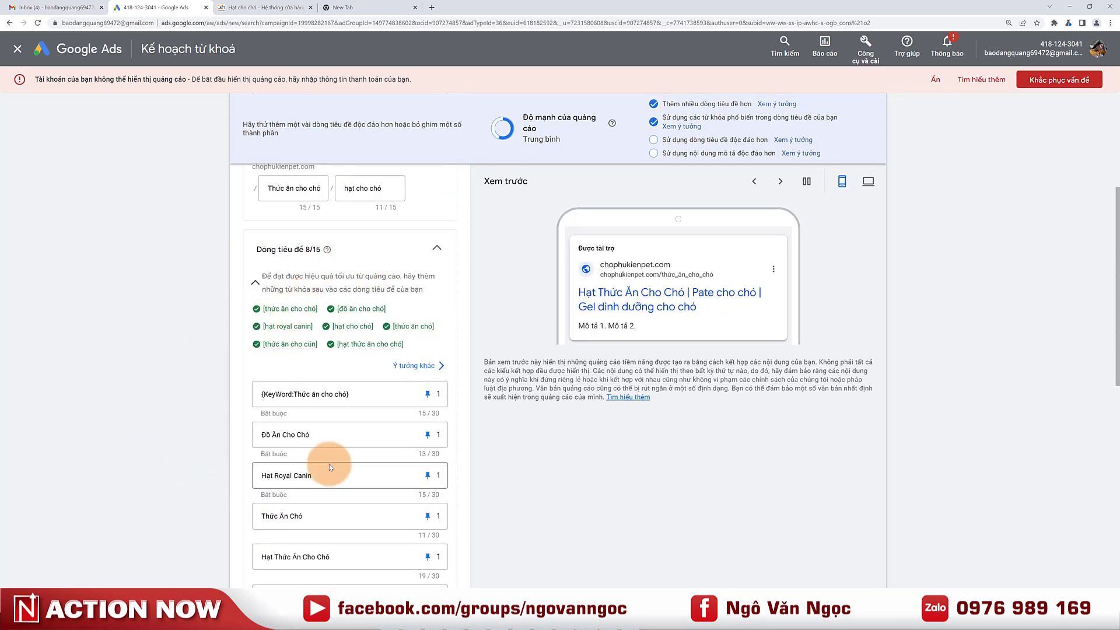
{"action": "scroll", "coordinate": [329, 464], "scroll_direction": "up", "scroll_amount": 1}
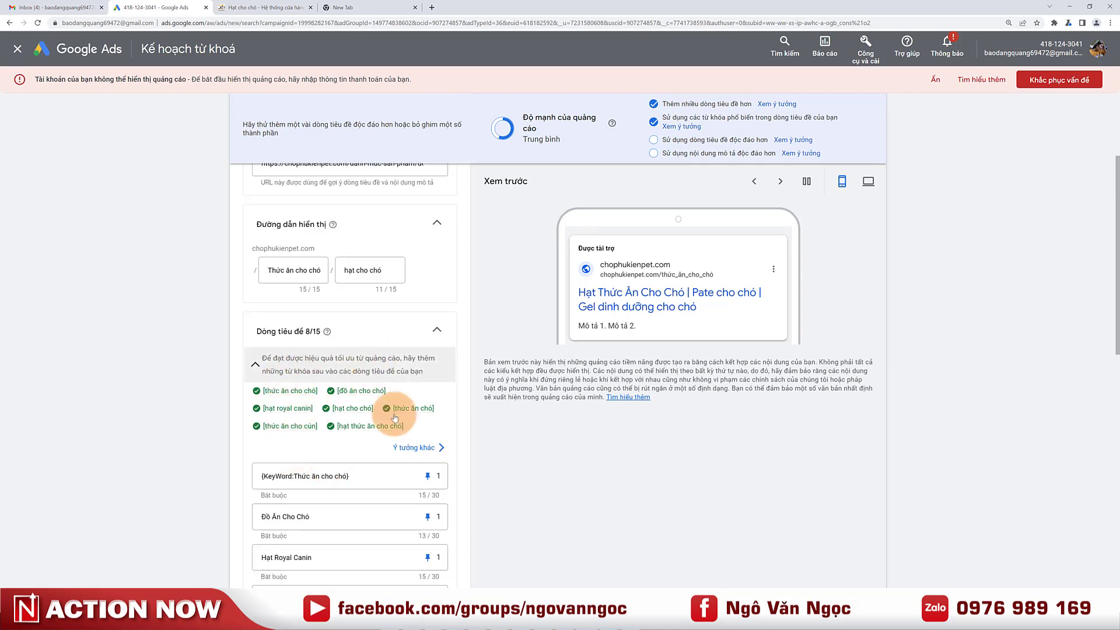
{"action": "scroll", "coordinate": [350, 423], "scroll_direction": "down", "scroll_amount": 1}
{"action": "scroll", "coordinate": [409, 350], "scroll_direction": "up", "scroll_amount": 1}
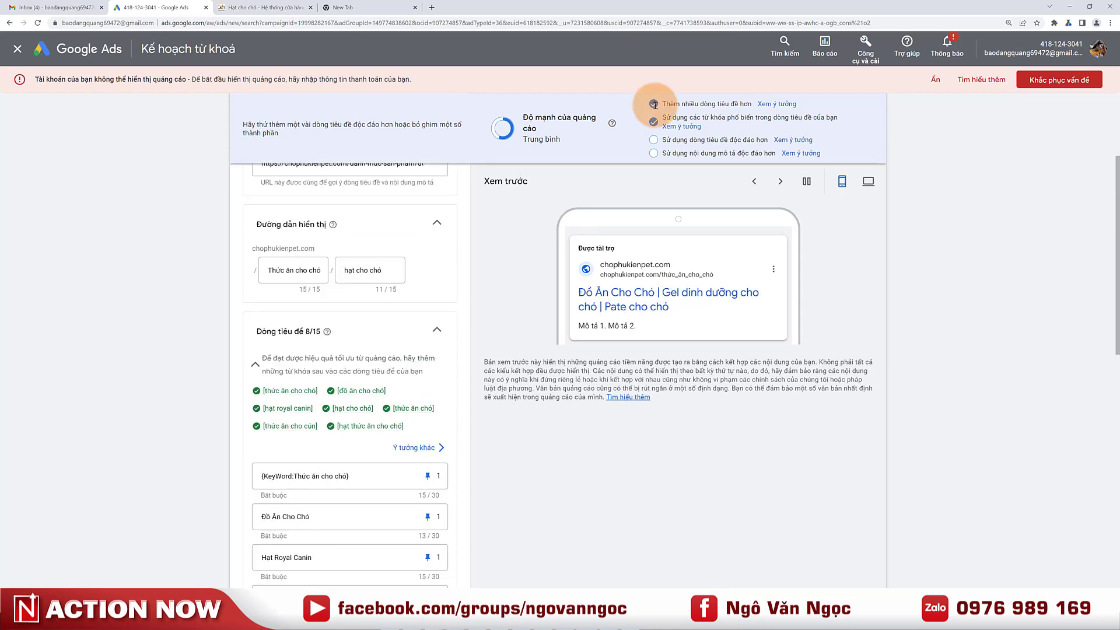
{"action": "scroll", "coordinate": [282, 415], "scroll_direction": "down", "scroll_amount": 4}
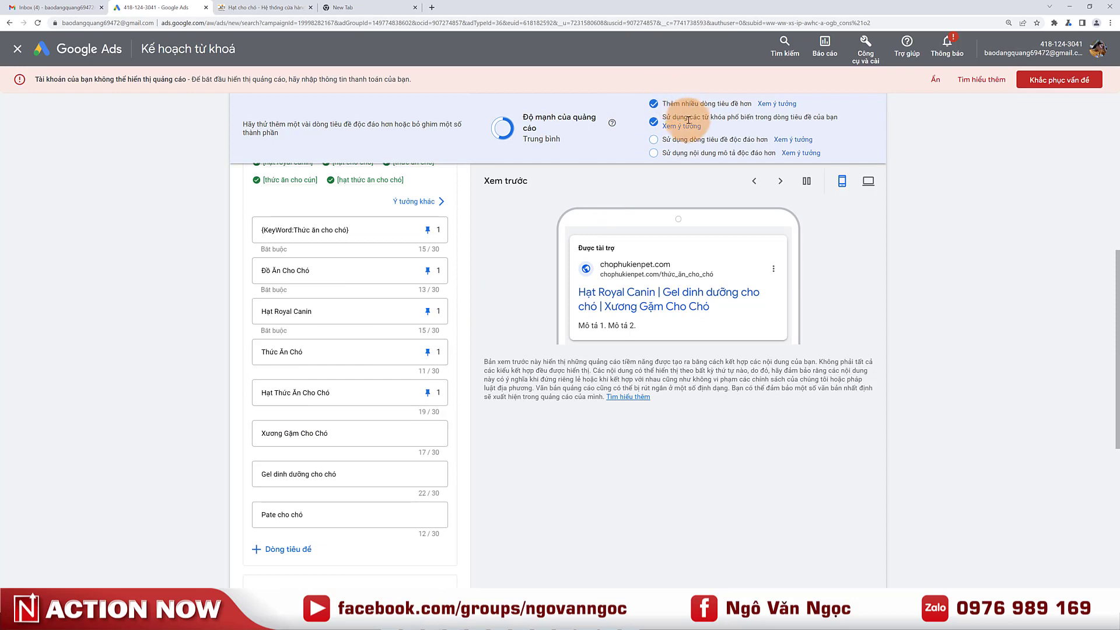
{"action": "left_click_drag", "start_coordinate": [663, 139], "coordinate": [758, 140]}
{"action": "left_click", "coordinate": [680, 150]}
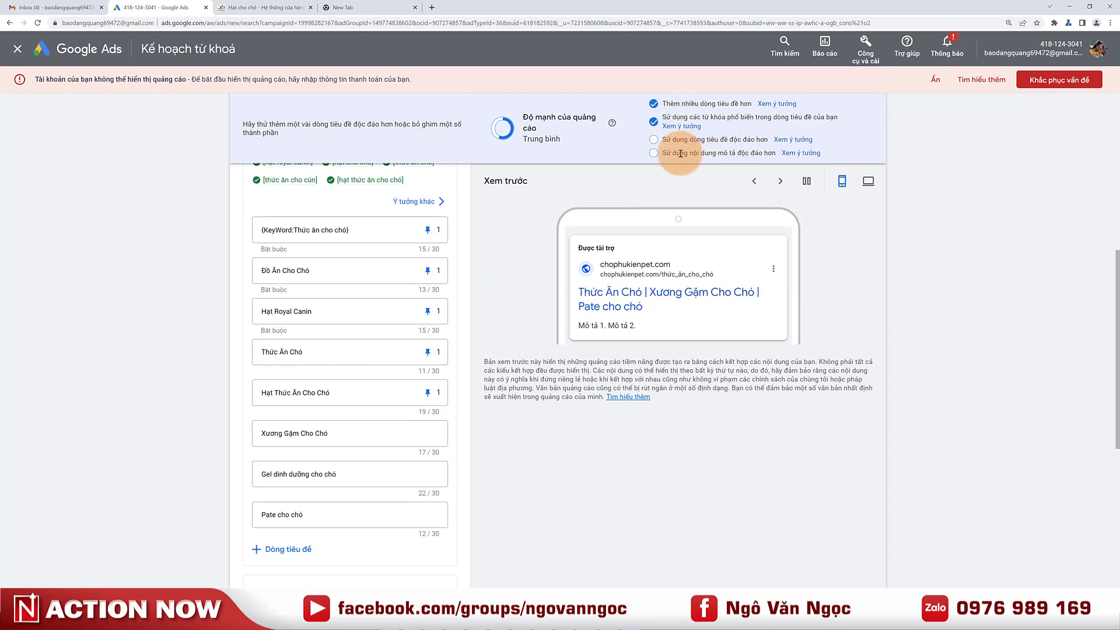
{"action": "scroll", "coordinate": [372, 282], "scroll_direction": "down", "scroll_amount": 3}
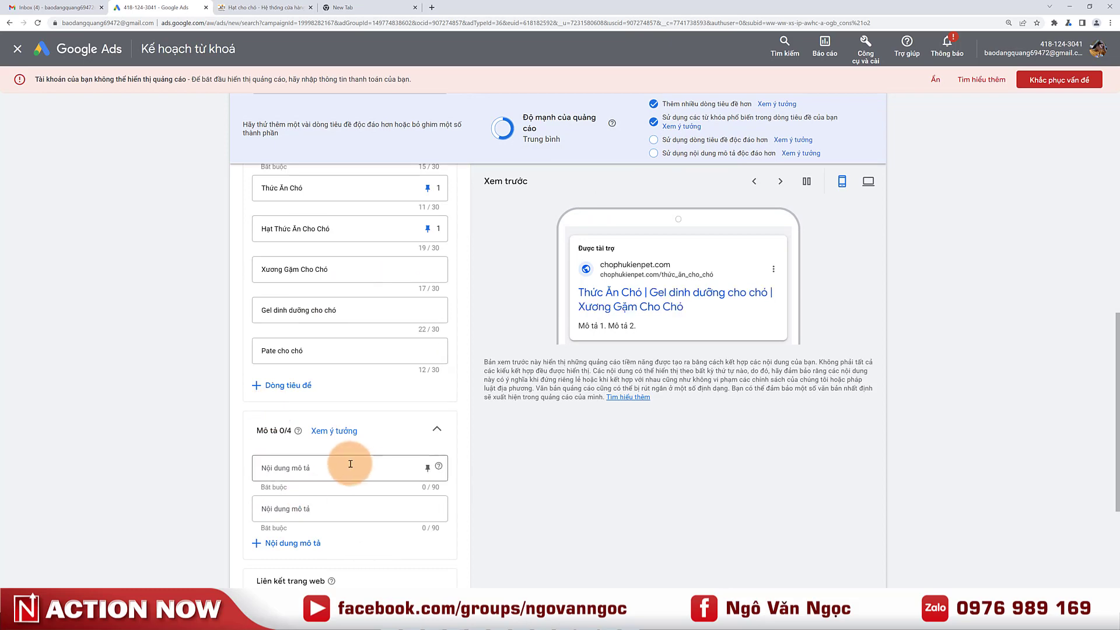
Add another headline field, open the pet shop's home page and select "cung cấp các sản phẩm" in its footer description.
{"action": "scroll", "coordinate": [350, 464], "scroll_direction": "up", "scroll_amount": 1}
{"action": "left_click", "coordinate": [269, 465]}
{"action": "left_click", "coordinate": [262, 8]}
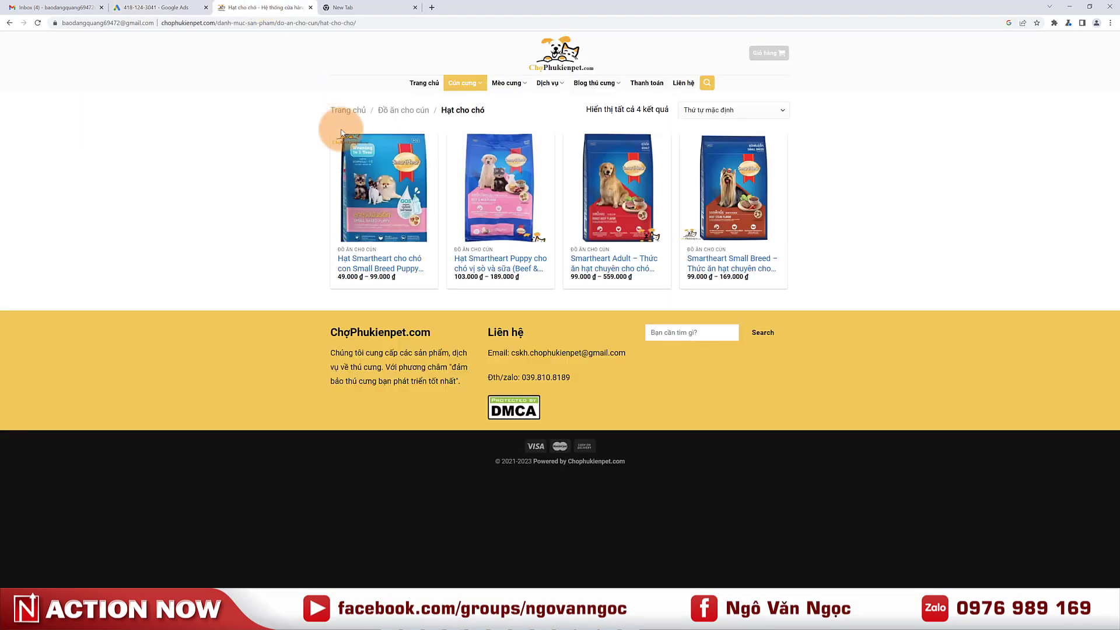
{"action": "left_click", "coordinate": [430, 82]}
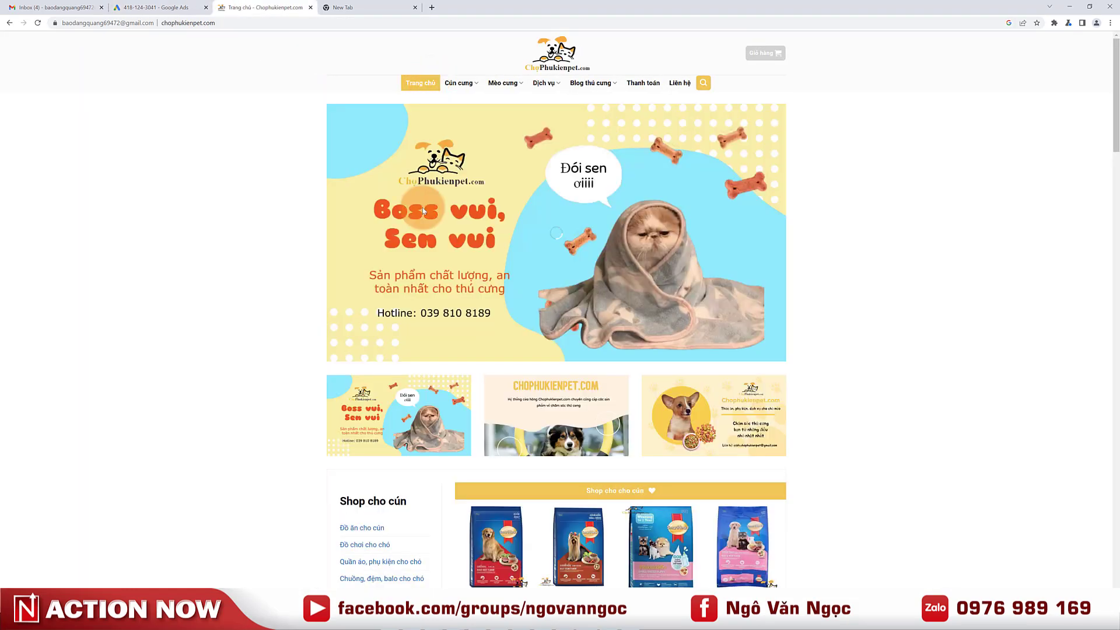
{"action": "scroll", "coordinate": [344, 318], "scroll_direction": "down", "scroll_amount": 8}
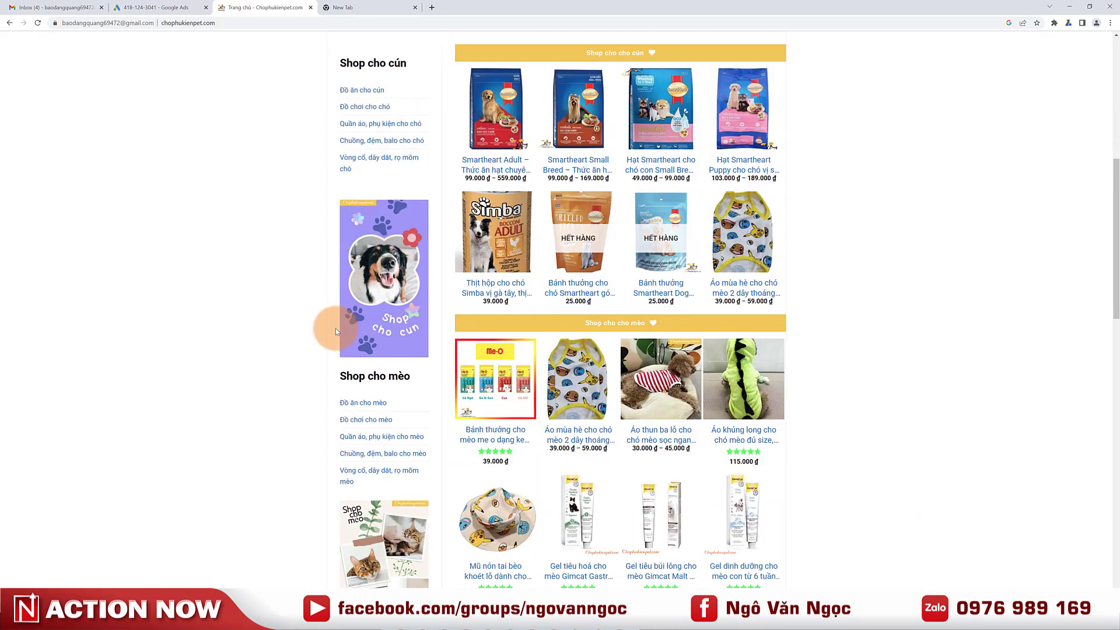
{"action": "scroll", "coordinate": [338, 326], "scroll_direction": "down", "scroll_amount": 10}
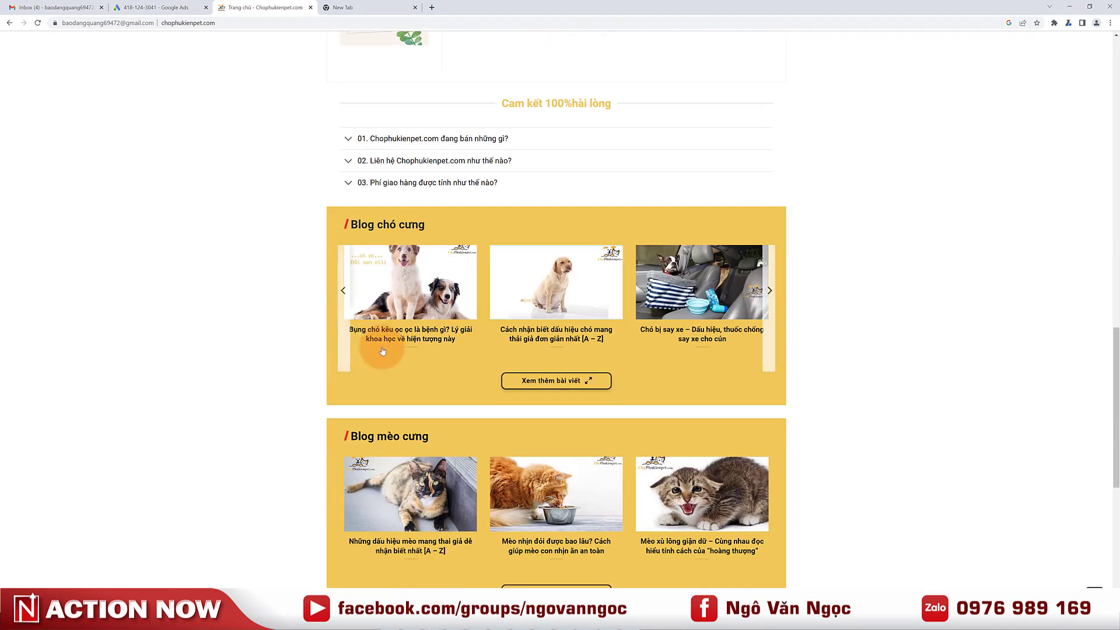
{"action": "scroll", "coordinate": [470, 383], "scroll_direction": "down", "scroll_amount": 7}
{"action": "left_click_drag", "start_coordinate": [366, 493], "coordinate": [447, 493]}
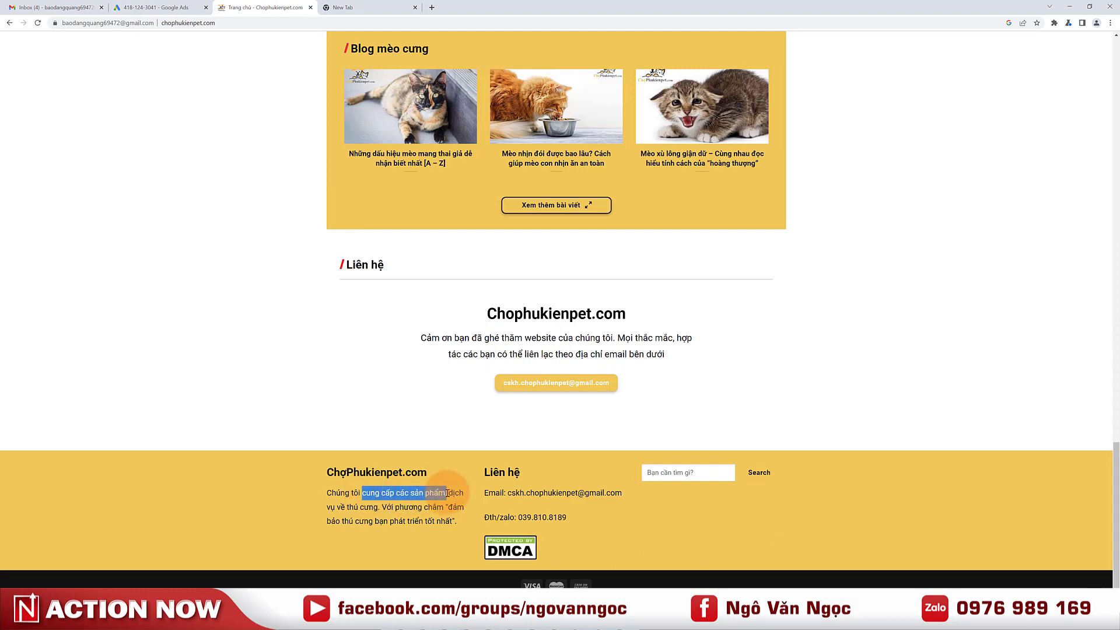
Enter the copied footer phrase as the ninth headline and complete it as "Cung cấp các sản phẩm tốt nhất".
{"action": "left_click", "coordinate": [157, 7]}
{"action": "left_click", "coordinate": [281, 469]}
{"action": "left_click", "coordinate": [275, 473]}
{"action": "key", "text": "ctrl+v"}
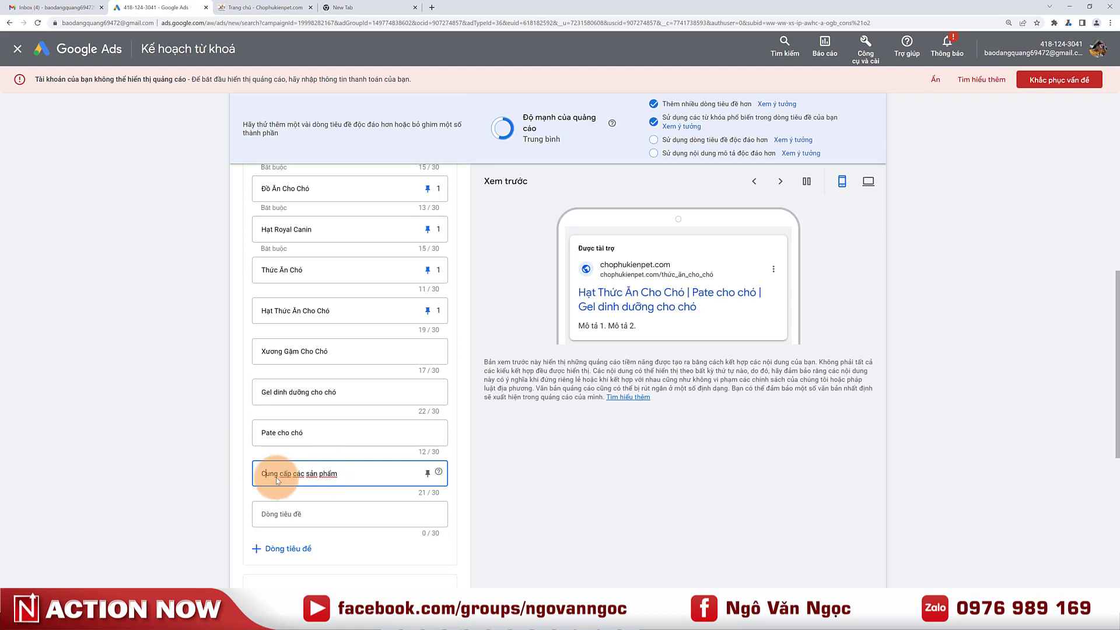
{"action": "scroll", "coordinate": [276, 480], "scroll_direction": "up", "scroll_amount": 1}
{"action": "left_click", "coordinate": [365, 556]}
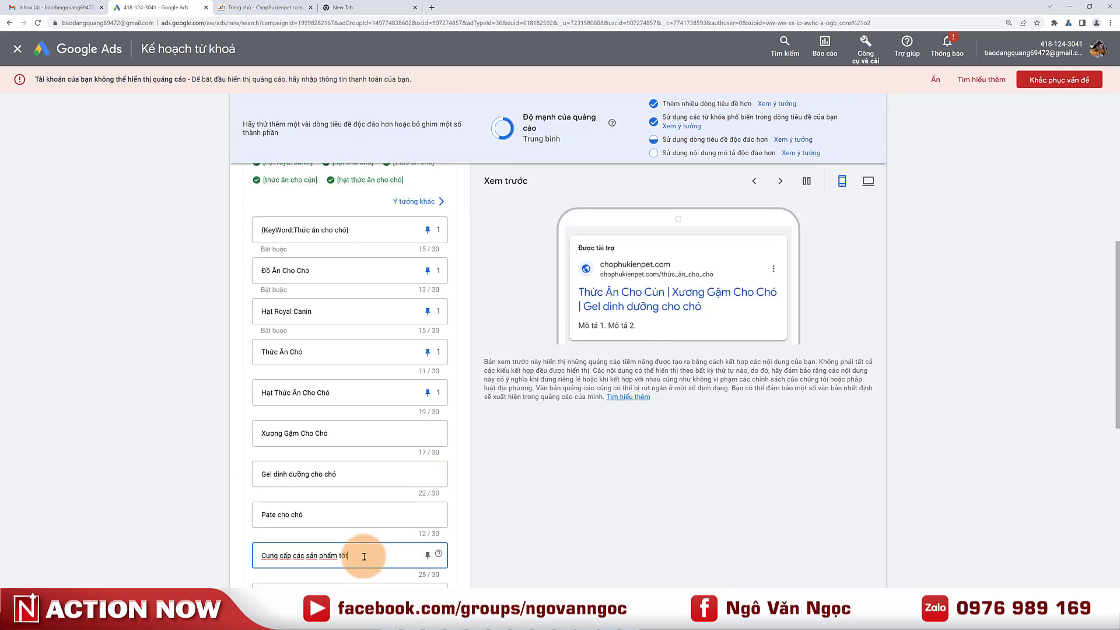
{"action": "type", "text": "tốt nhâst"}
{"action": "scroll", "coordinate": [362, 508], "scroll_direction": "down", "scroll_amount": 1}
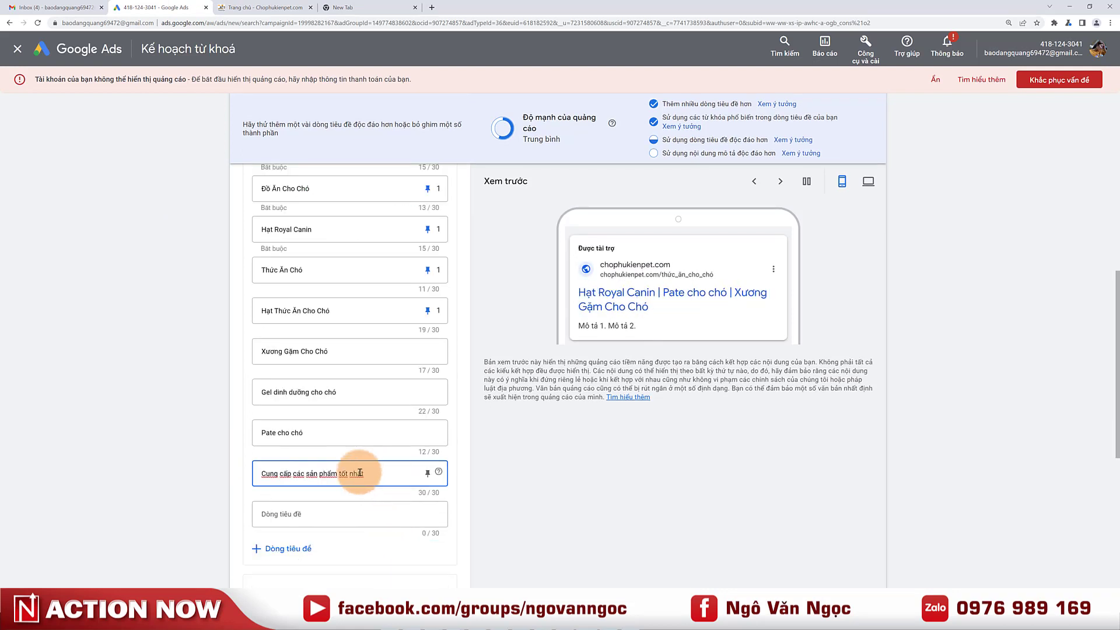
Copy the fourth headline "Thức Ăn Chó" into the tenth headline and extend it with "Chất Lượng Cao".
{"action": "left_click_drag", "start_coordinate": [302, 270], "coordinate": [261, 270]}
{"action": "key", "text": "ctrl+c"}
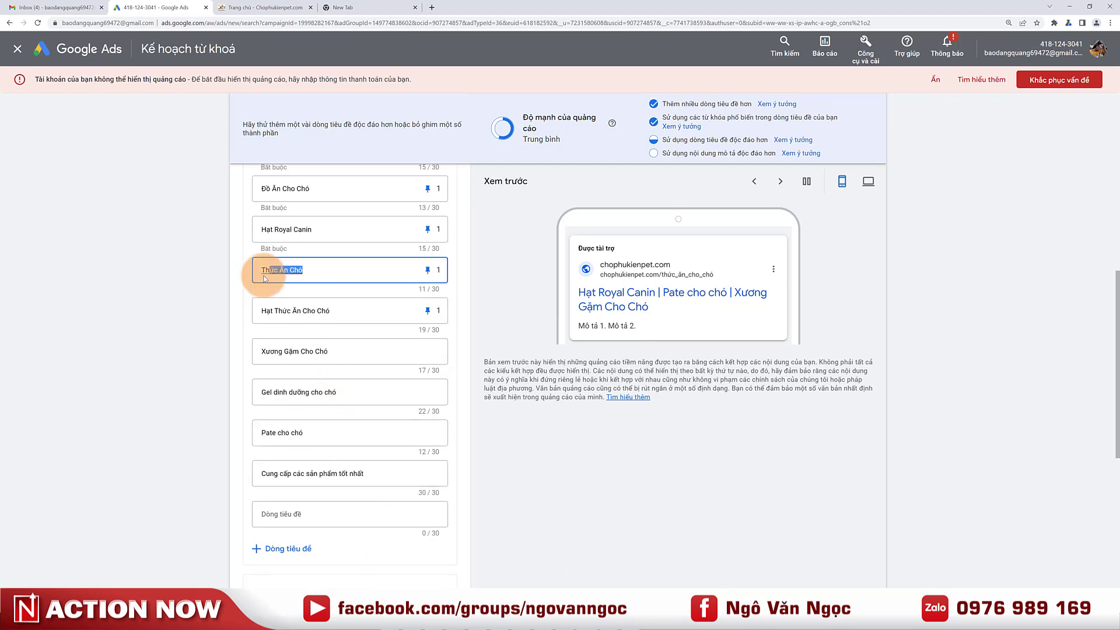
{"action": "left_click", "coordinate": [309, 514]}
{"action": "key", "text": "ctrl+v"}
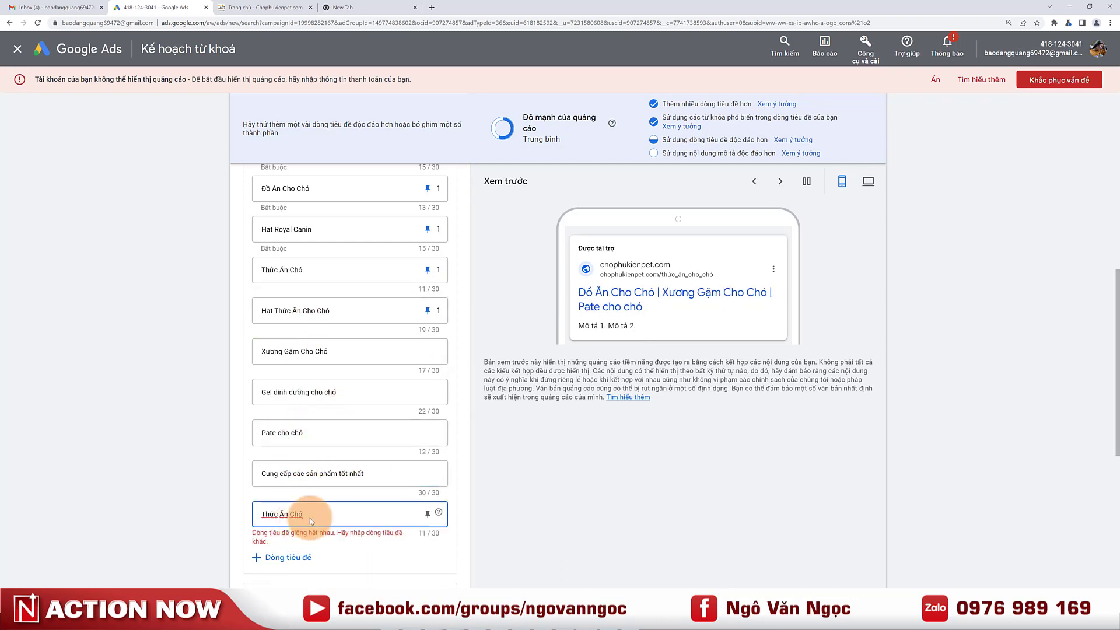
{"action": "type", "text": "Chất"}
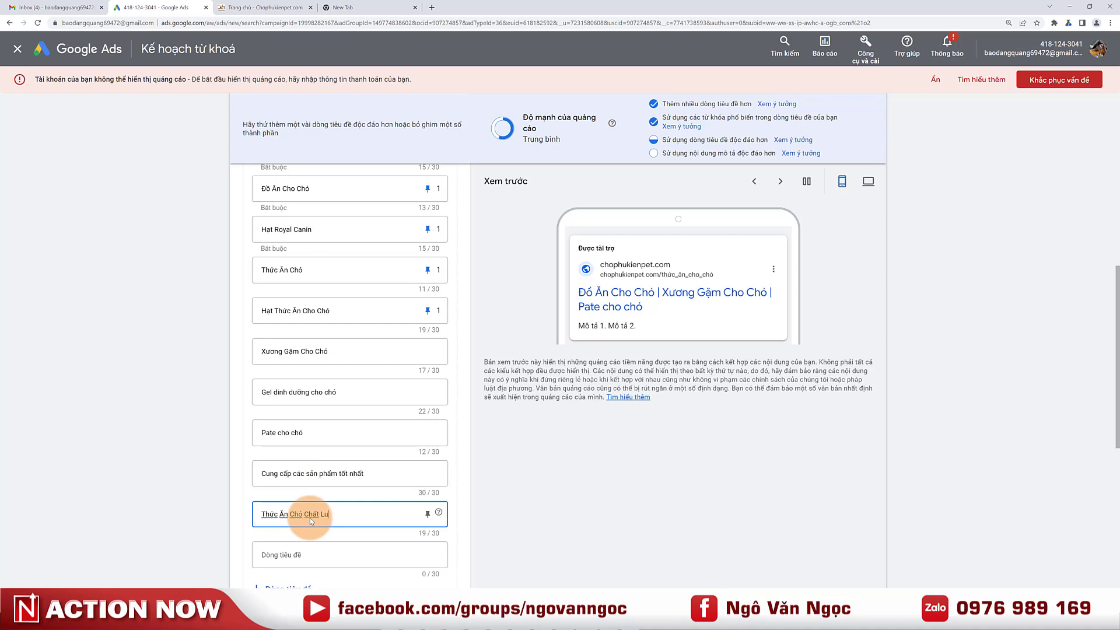
{"action": "type", "text": " Lượng Ca"}
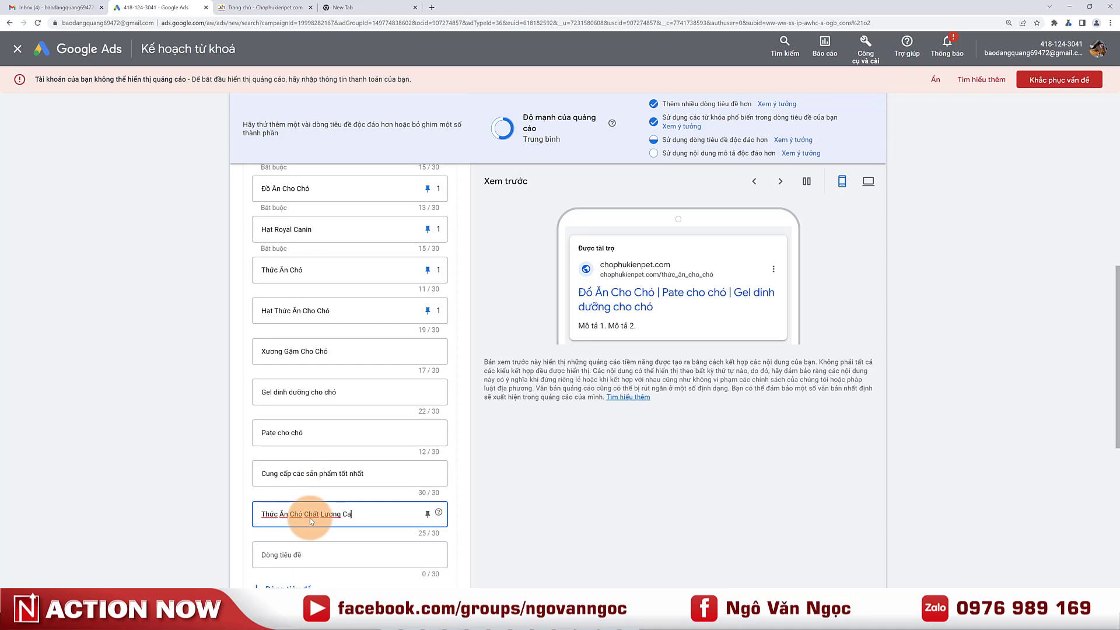
Remove "Thức Ăn Chó" from the tenth headline and extend the rest to "Chất Lượng Cao Giá Thành Rẻ".
{"action": "scroll", "coordinate": [309, 516], "scroll_direction": "down", "scroll_amount": 1}
{"action": "left_click_drag", "start_coordinate": [303, 433], "coordinate": [261, 433]}
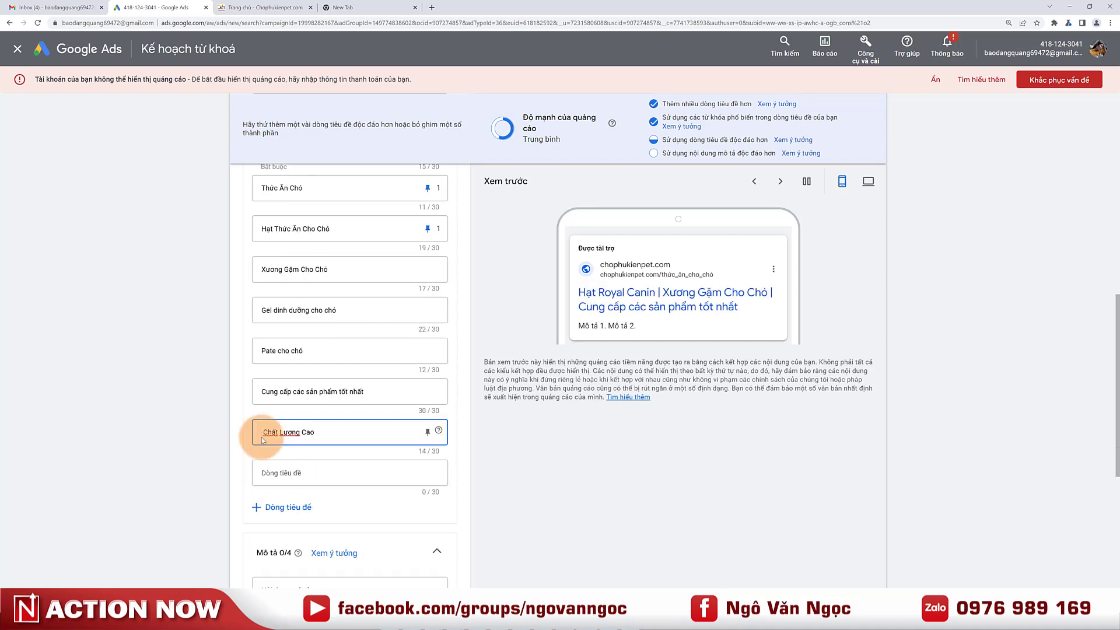
{"action": "key", "text": "BackSpace"}
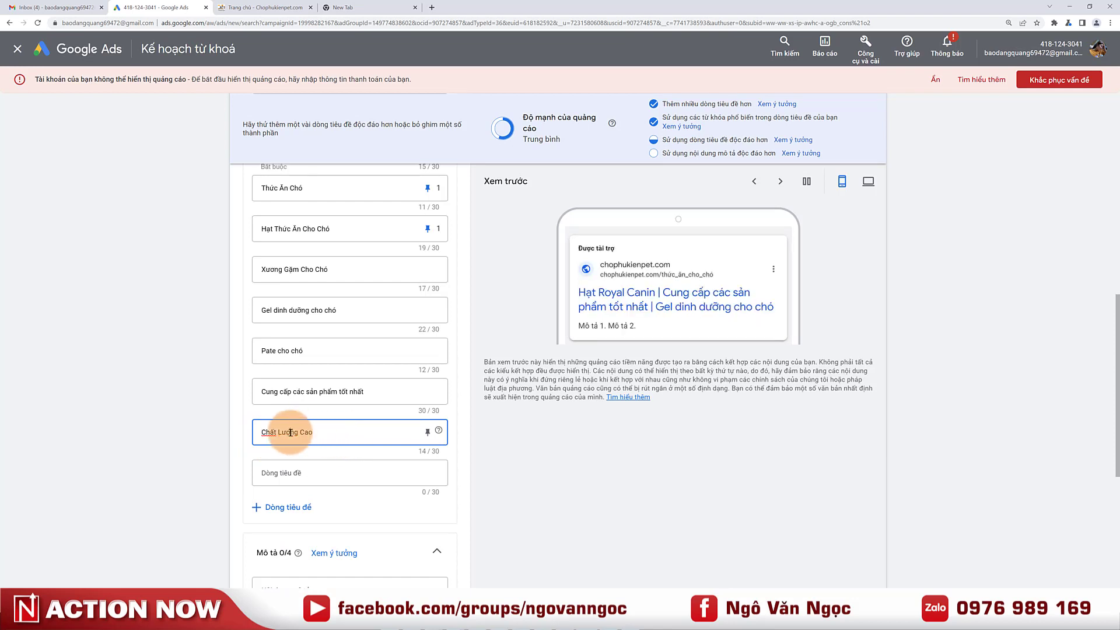
{"action": "left_click", "coordinate": [321, 432]}
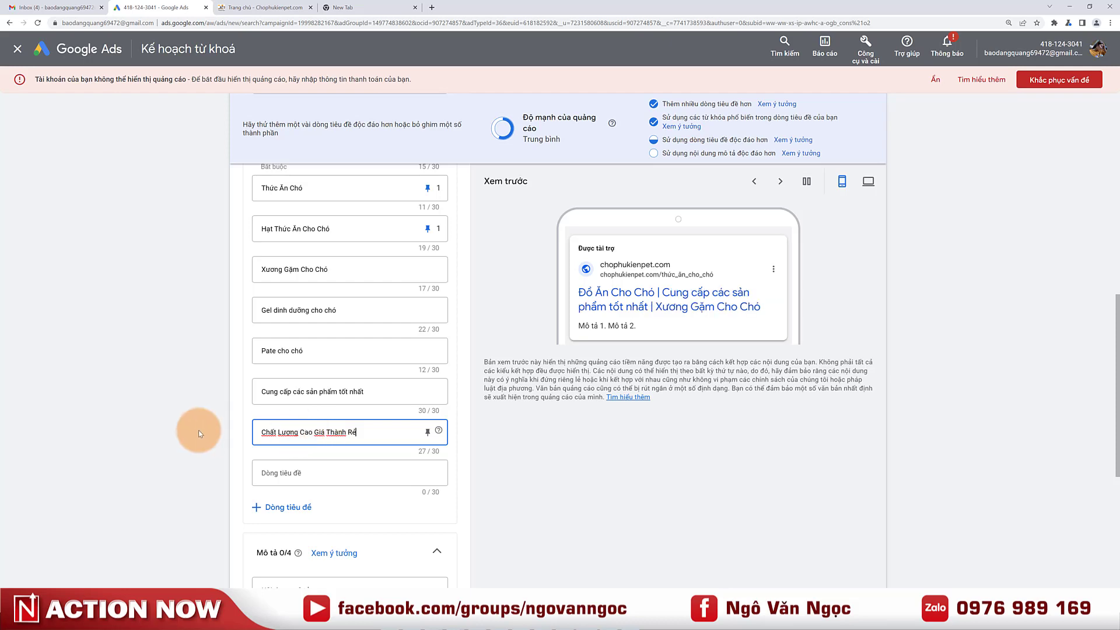
Enter "Giao Hàng Mỗi Ngày" as the eleventh headline.
{"action": "left_click", "coordinate": [312, 472]}
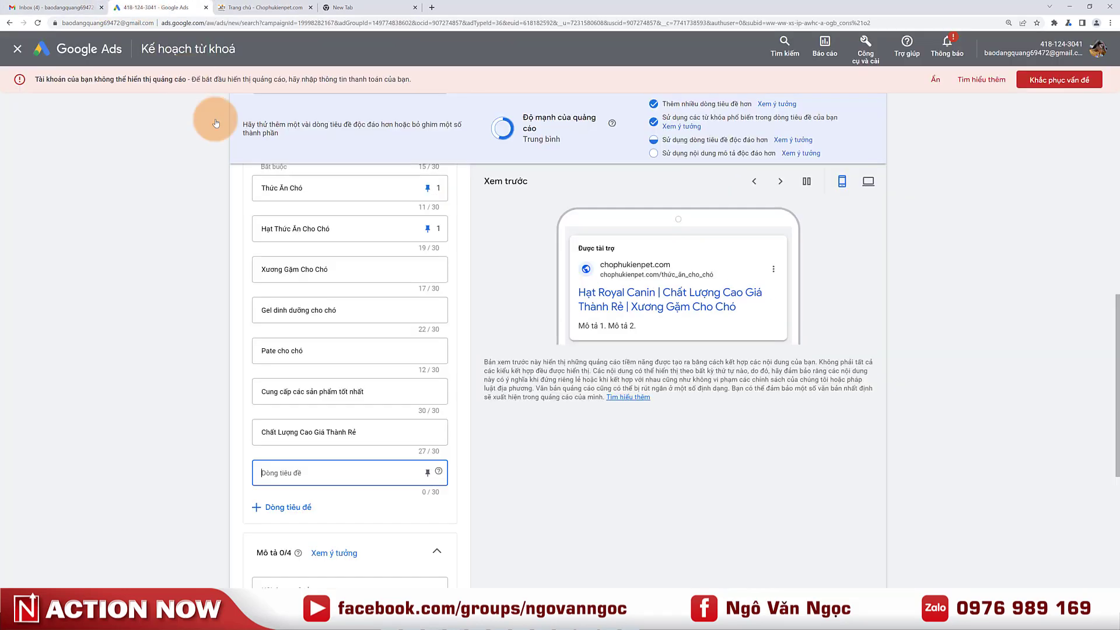
{"action": "type", "text": "Giao"}
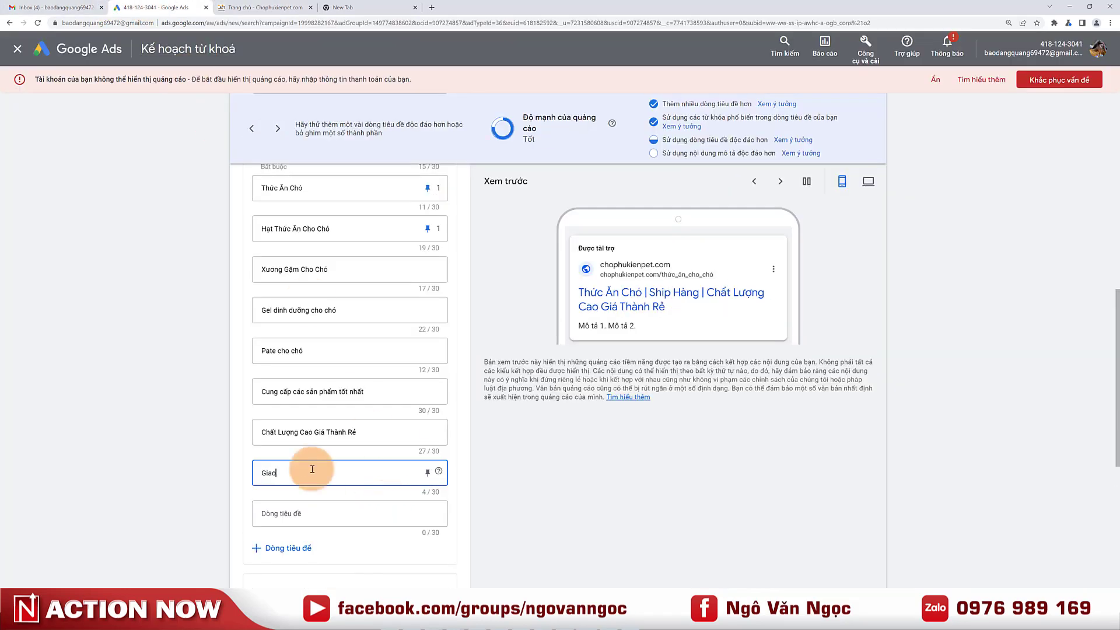
{"action": "type", "text": " Hangf Mỗi ngà"}
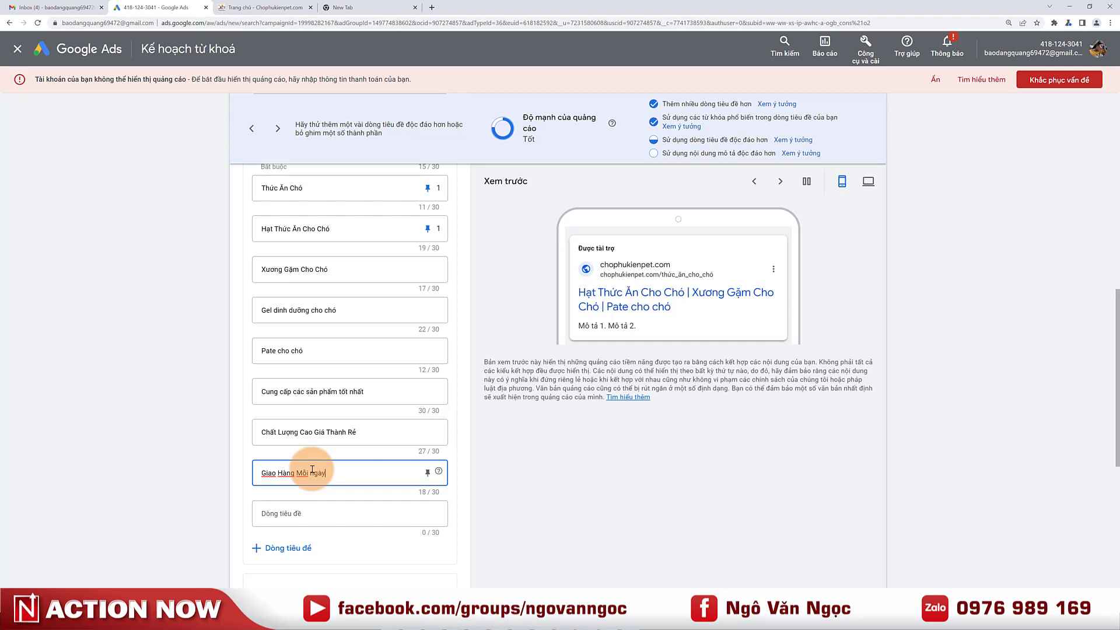
{"action": "type", "text": "y"}
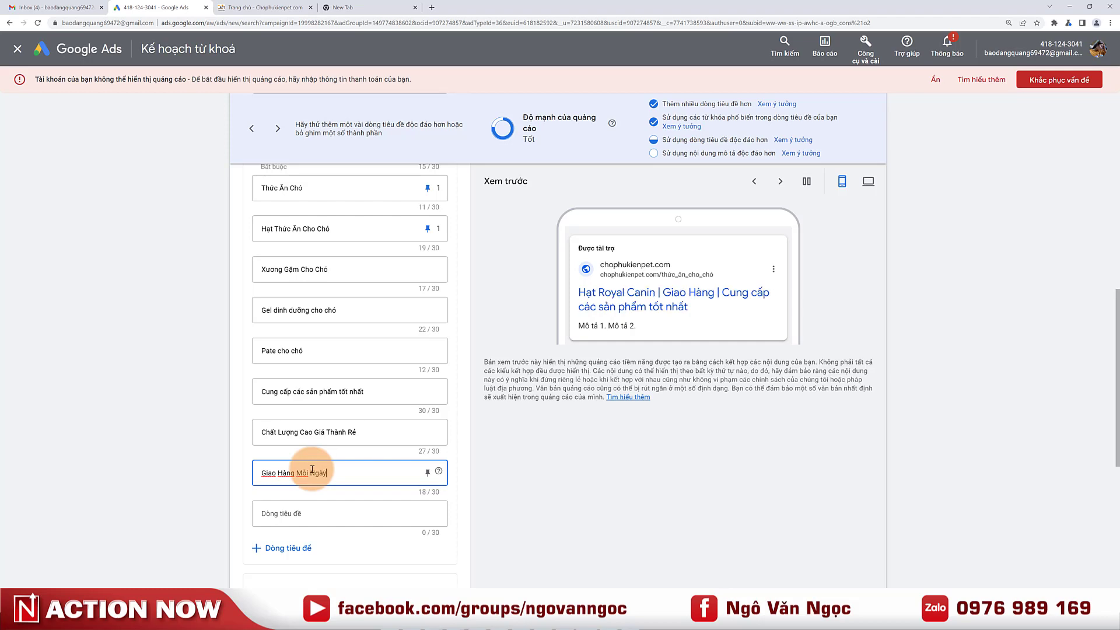
Enter "Thanh Toán Online" as the twelfth headline.
{"action": "left_click", "coordinate": [295, 515]}
{"action": "type", "text": "T"}
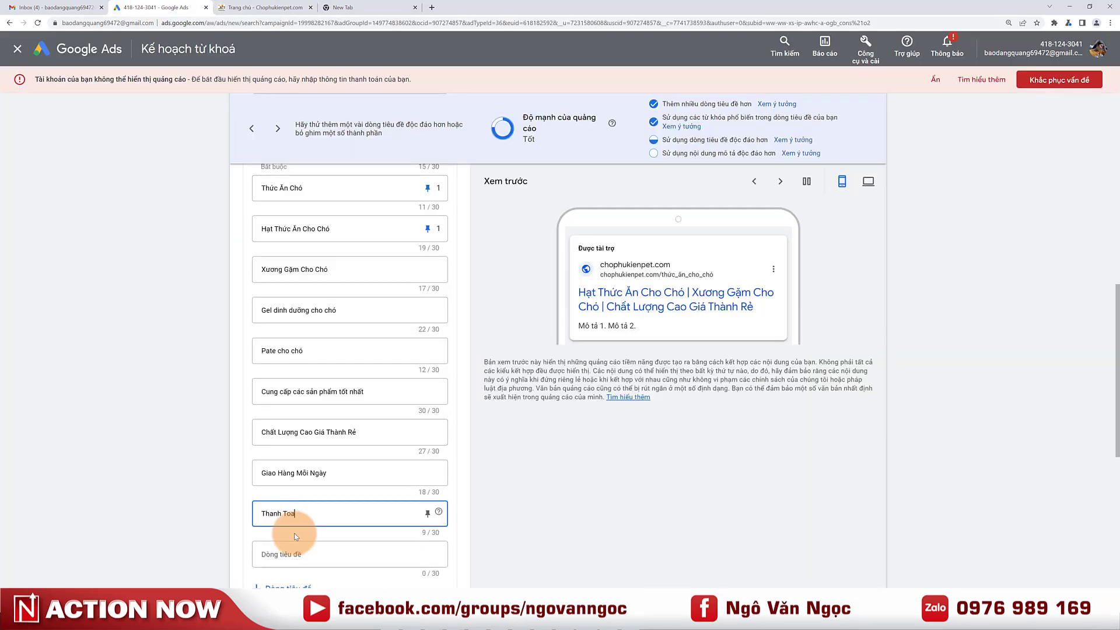
{"action": "type", "text": "hanh Tóa O"}
{"action": "key", "text": "BackSpace"}
{"action": "key", "text": "BackSpace"}
{"action": "type", "text": "n"}
{"action": "key", "text": "BackSpace"}
{"action": "key", "text": "BackSpace"}
{"action": "key", "text": "BackSpace"}
{"action": "key", "text": "BackSpace"}
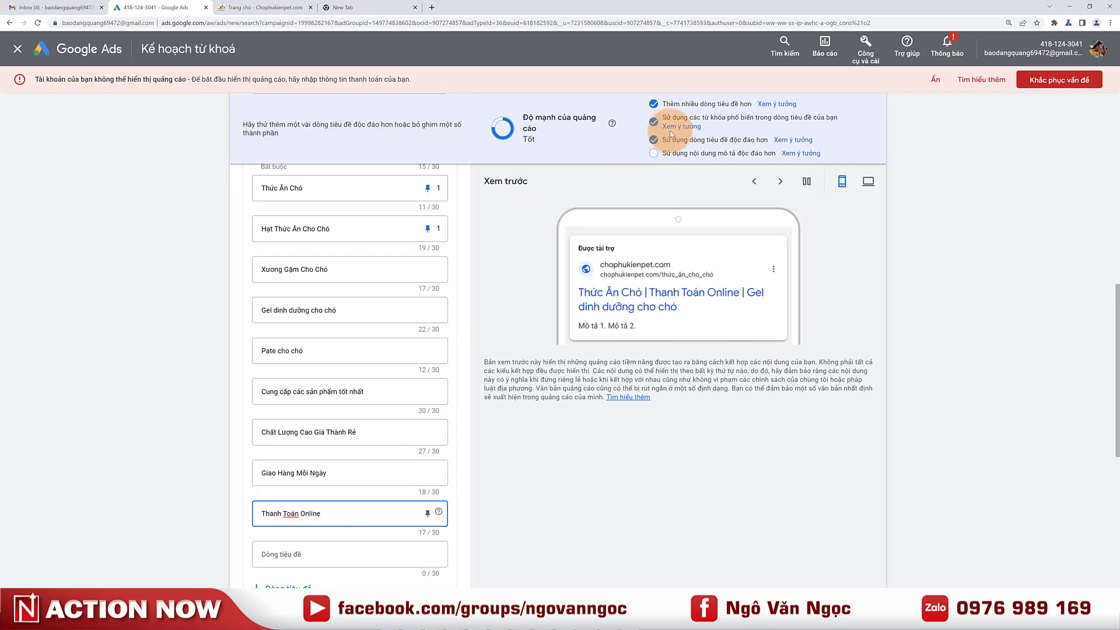
{"action": "scroll", "coordinate": [436, 337], "scroll_direction": "down", "scroll_amount": 4}
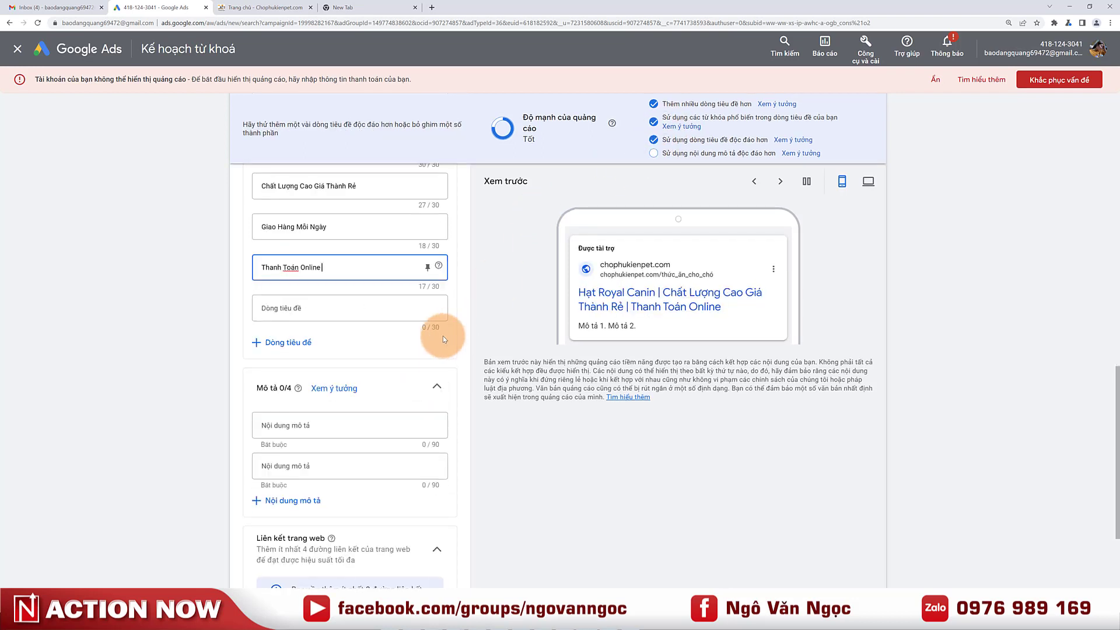
Search Google for "thức ăn cho chó" in the empty browser tab to find wording for the ad descriptions.
{"action": "left_click", "coordinate": [311, 431]}
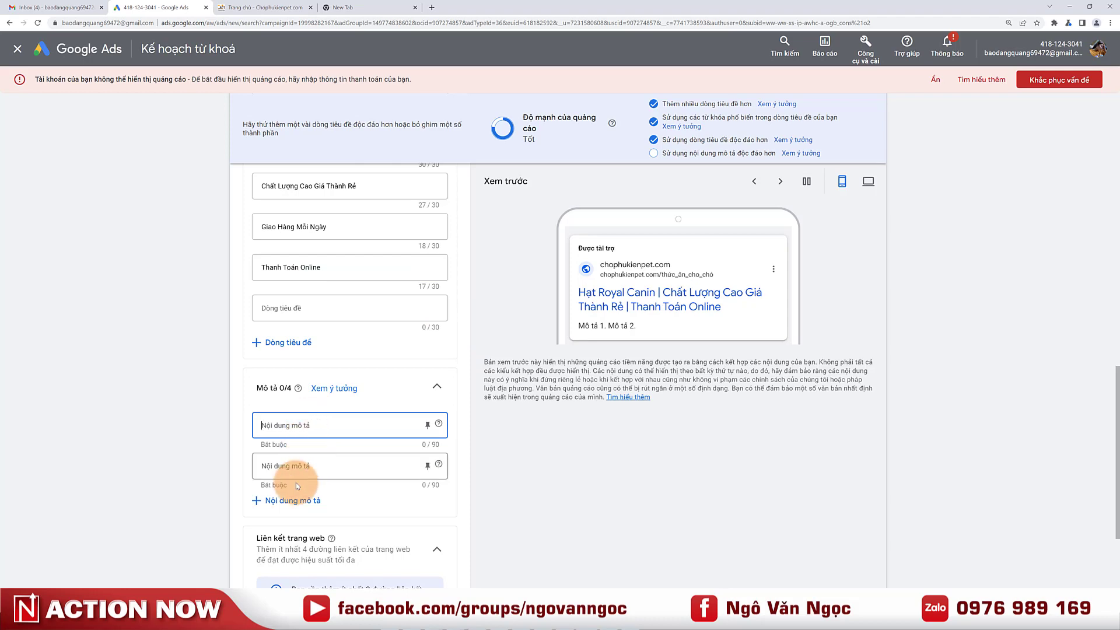
{"action": "left_click", "coordinate": [261, 7]}
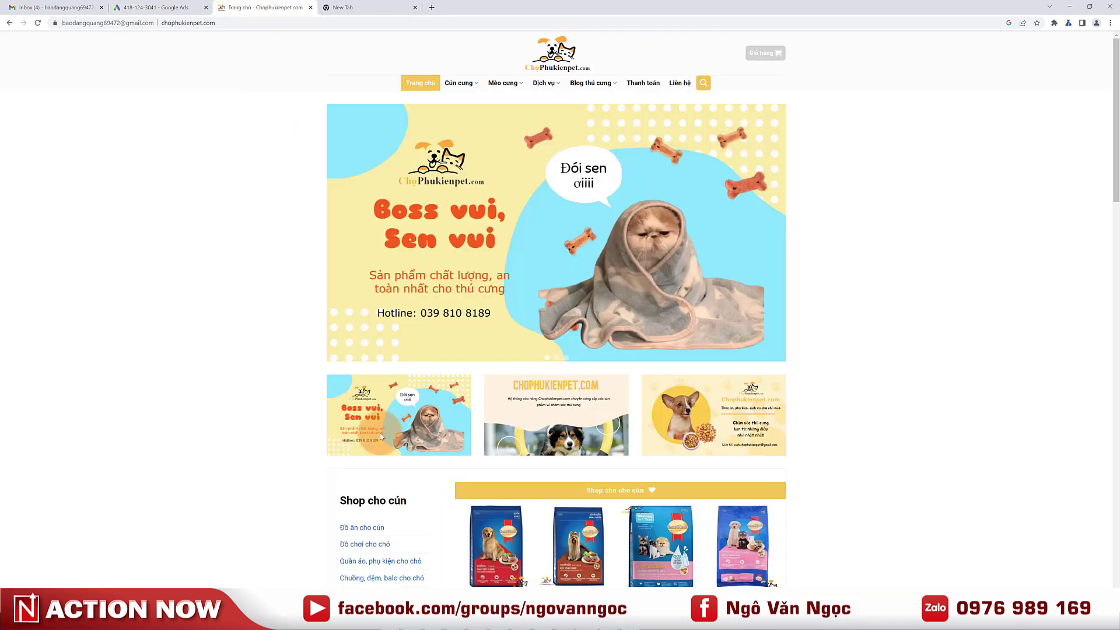
{"action": "scroll", "coordinate": [380, 436], "scroll_direction": "down", "scroll_amount": 3}
{"action": "left_click", "coordinate": [378, 7]}
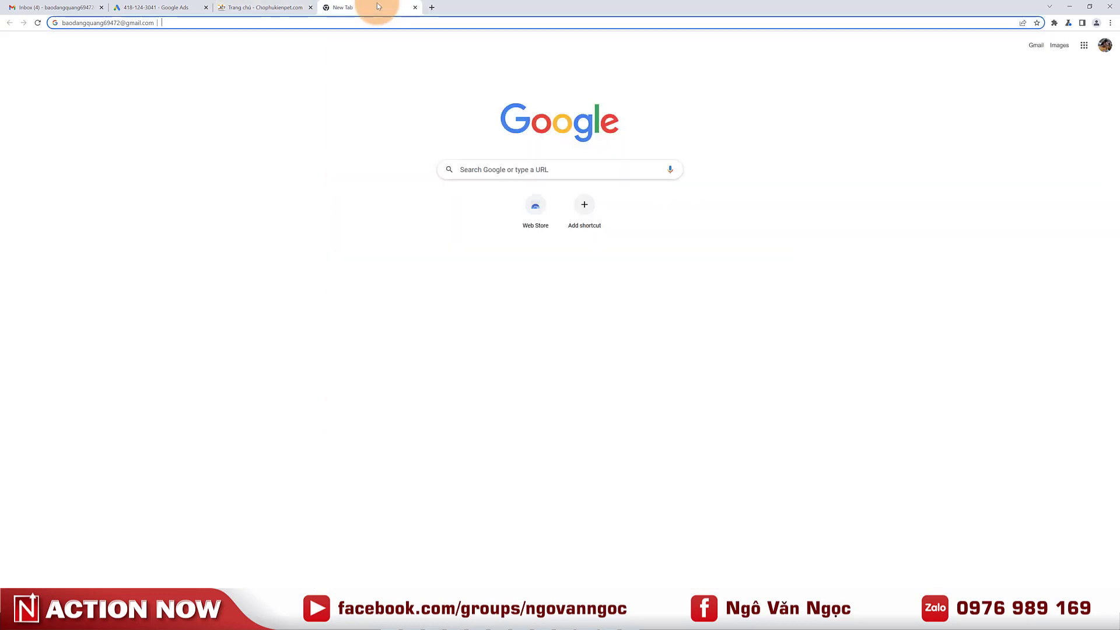
{"action": "type", "text": "thức ăn cho chó"}
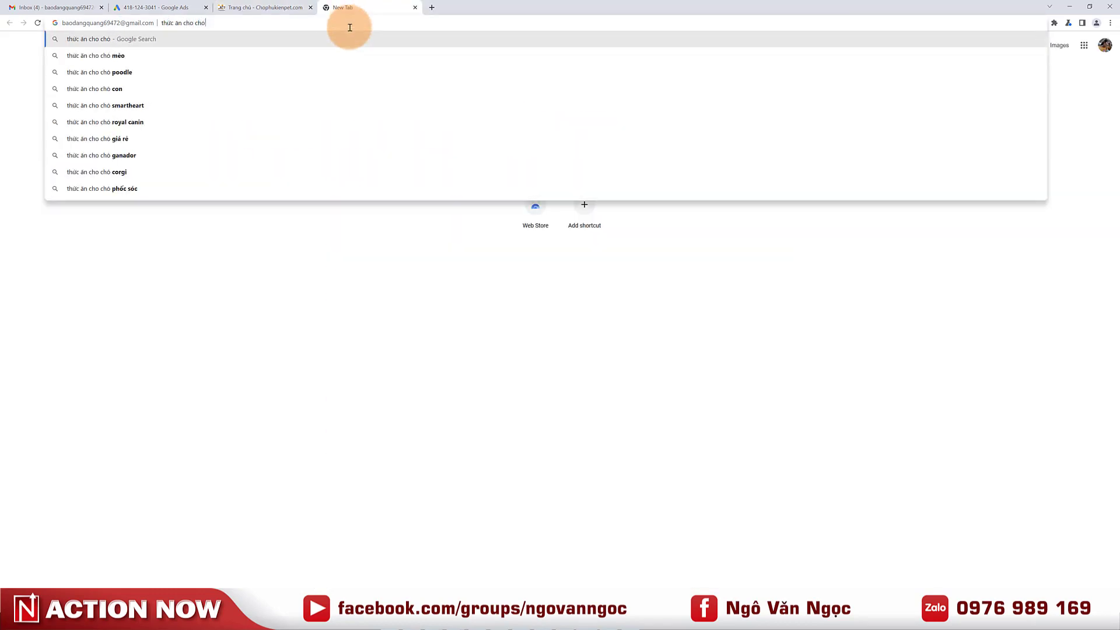
{"action": "key", "text": "Return"}
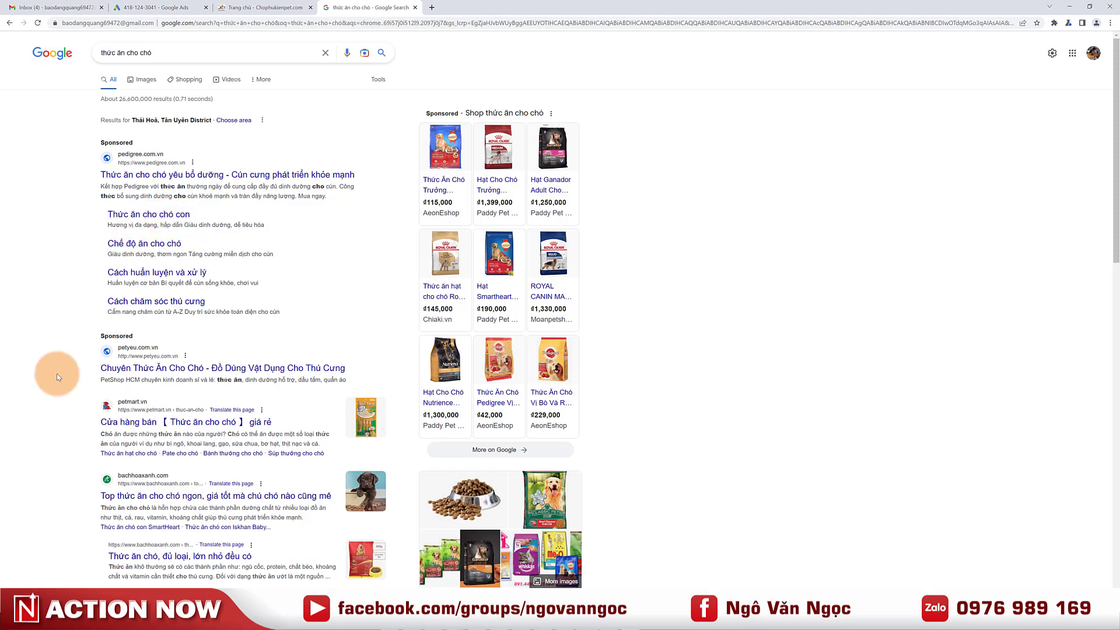
Copy the description text of chiaki.vn's sponsored result into the ad's first description in Google Ads.
{"action": "scroll", "coordinate": [101, 376], "scroll_direction": "down", "scroll_amount": 14}
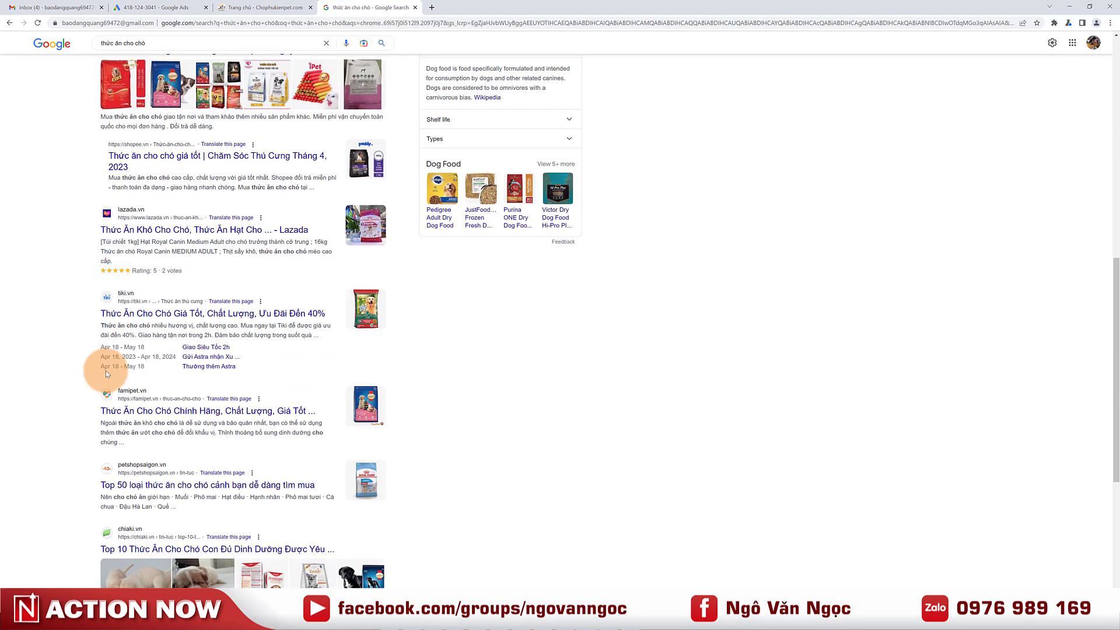
{"action": "scroll", "coordinate": [101, 375], "scroll_direction": "down", "scroll_amount": 1}
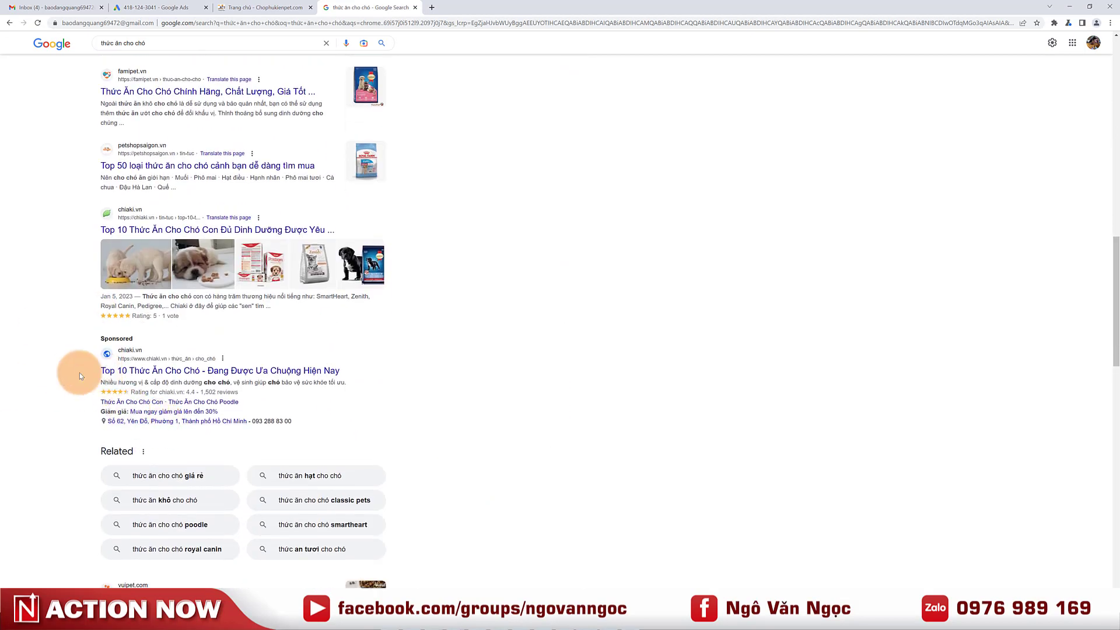
{"action": "left_click_drag", "start_coordinate": [97, 385], "coordinate": [352, 384]}
{"action": "key", "text": "ctrl+c"}
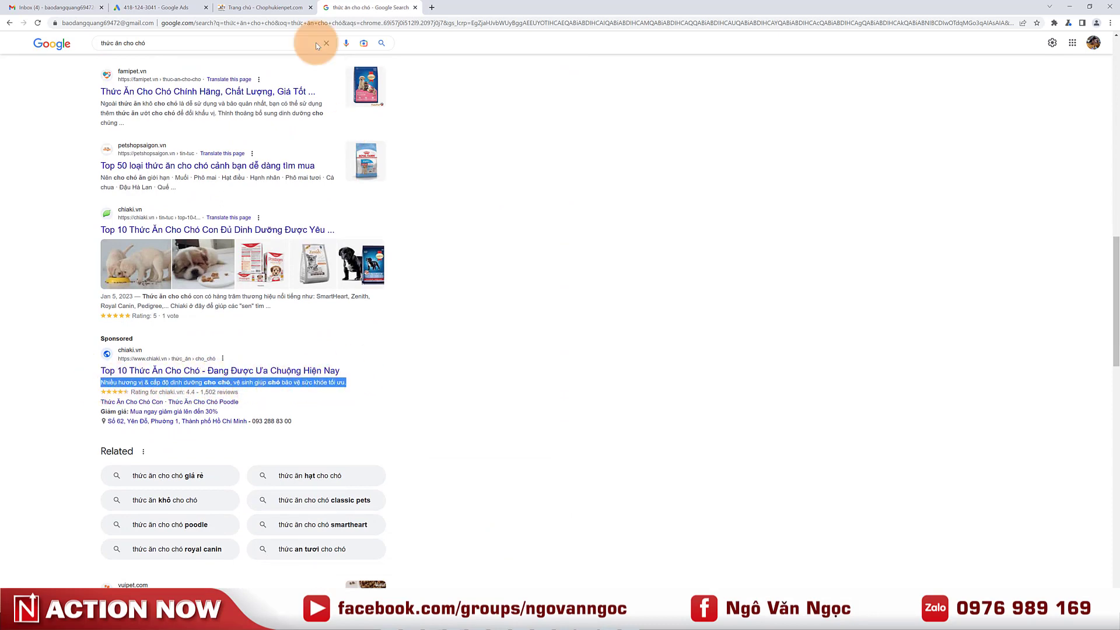
{"action": "left_click", "coordinate": [178, 3]}
{"action": "key", "text": "ctrl+v"}
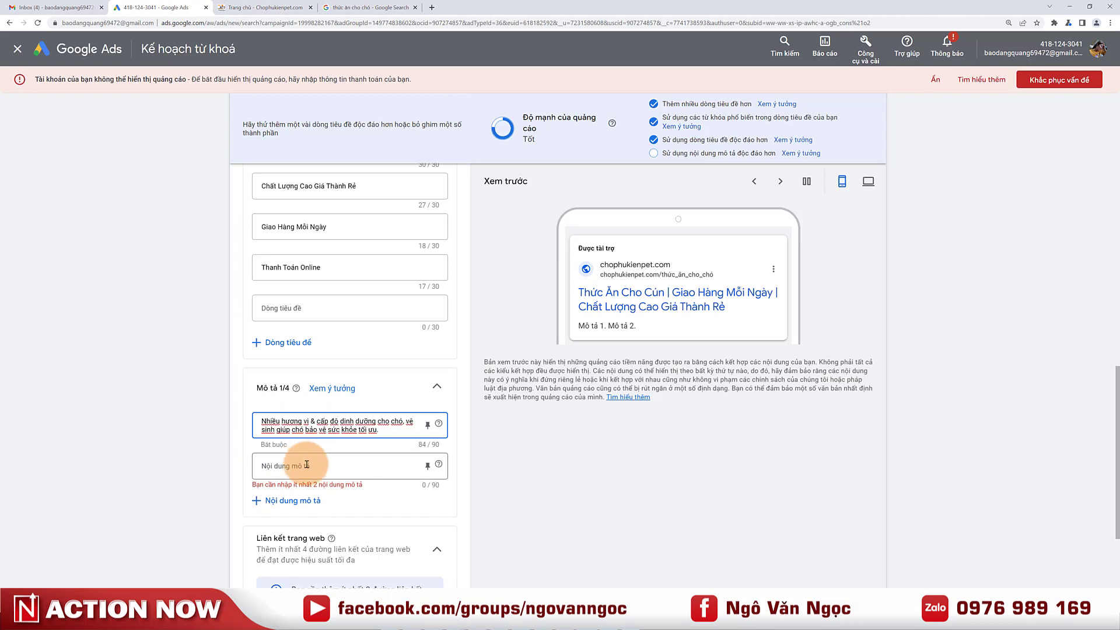
Copy "Thức ăn cho chó" from the display path to the start of the first description, continuing with lowercase "nhiều".
{"action": "left_click", "coordinate": [306, 467]}
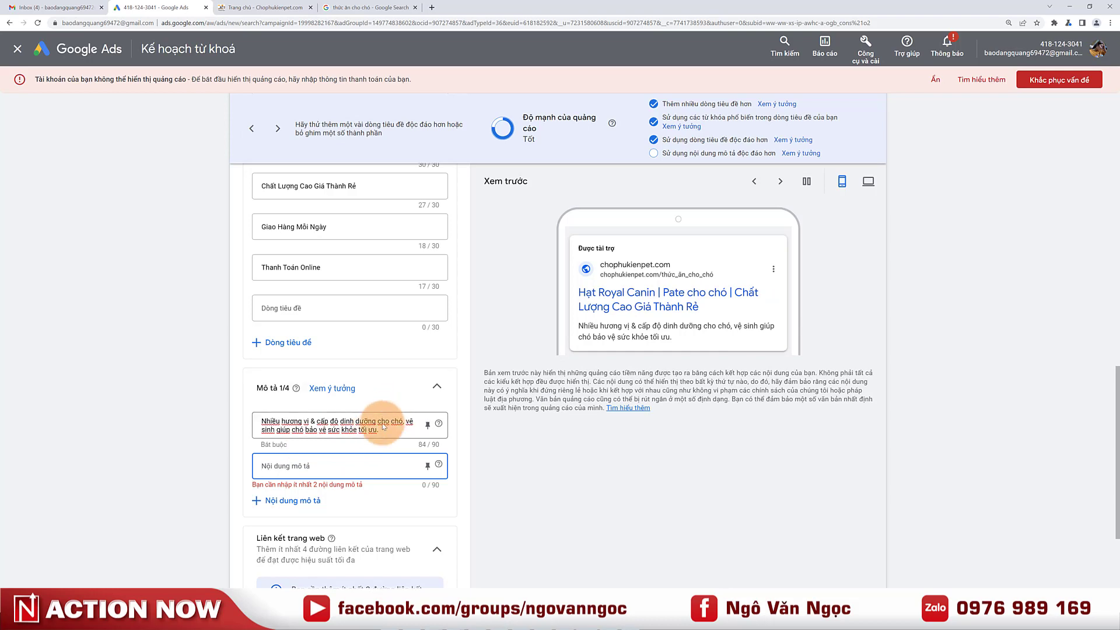
{"action": "scroll", "coordinate": [348, 373], "scroll_direction": "up", "scroll_amount": 8}
{"action": "scroll", "coordinate": [345, 368], "scroll_direction": "up", "scroll_amount": 5}
{"action": "scroll", "coordinate": [300, 370], "scroll_direction": "down", "scroll_amount": 3}
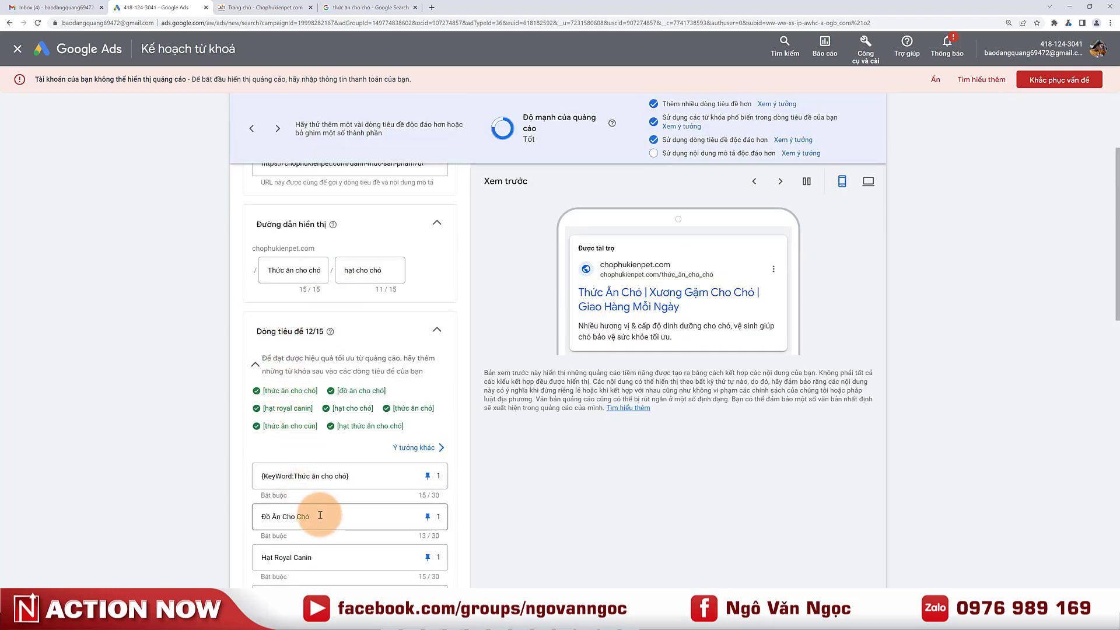
{"action": "triple_click", "coordinate": [288, 270]}
{"action": "key", "text": "ctrl+c"}
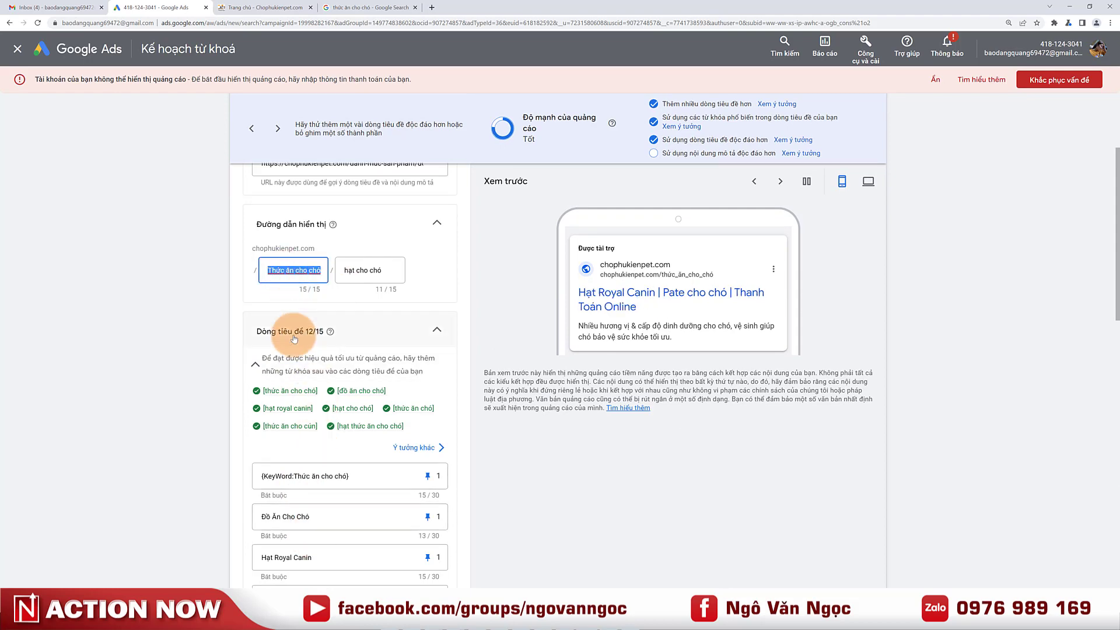
{"action": "scroll", "coordinate": [298, 333], "scroll_direction": "down", "scroll_amount": 10}
{"action": "left_click", "coordinate": [263, 281]}
{"action": "key", "text": "ctrl+v"}
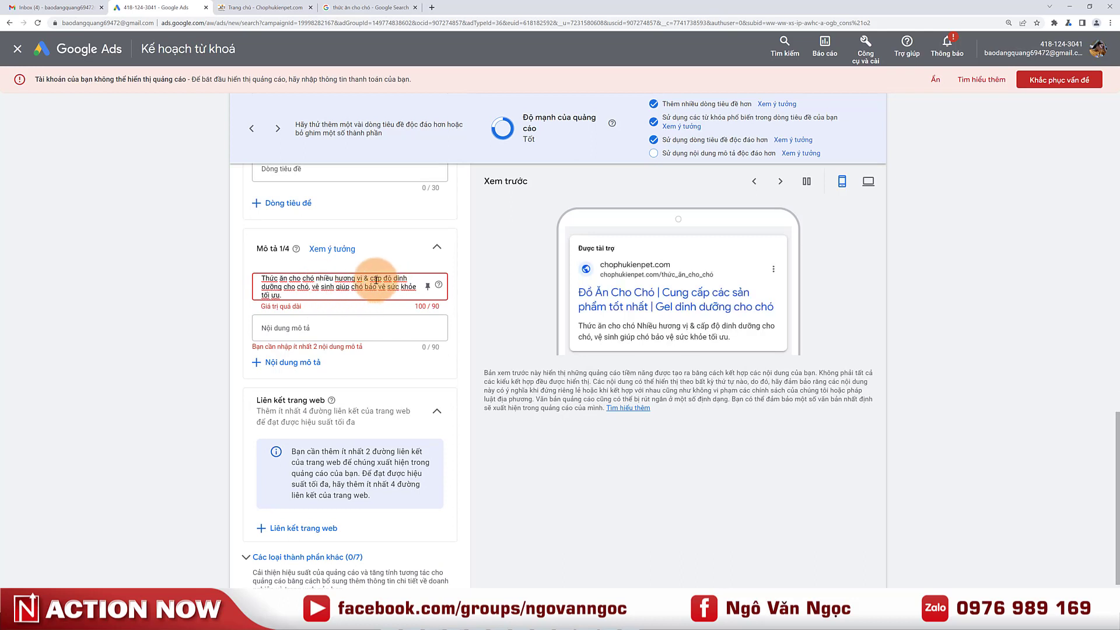
Remove "cho chó, vệ sinh" from the first description so it reads "dinh dưỡng giúp chó bảo vệ sức khỏe tối ưu".
{"action": "left_click_drag", "start_coordinate": [284, 289], "coordinate": [348, 287]}
{"action": "key", "text": "BackSpace"}
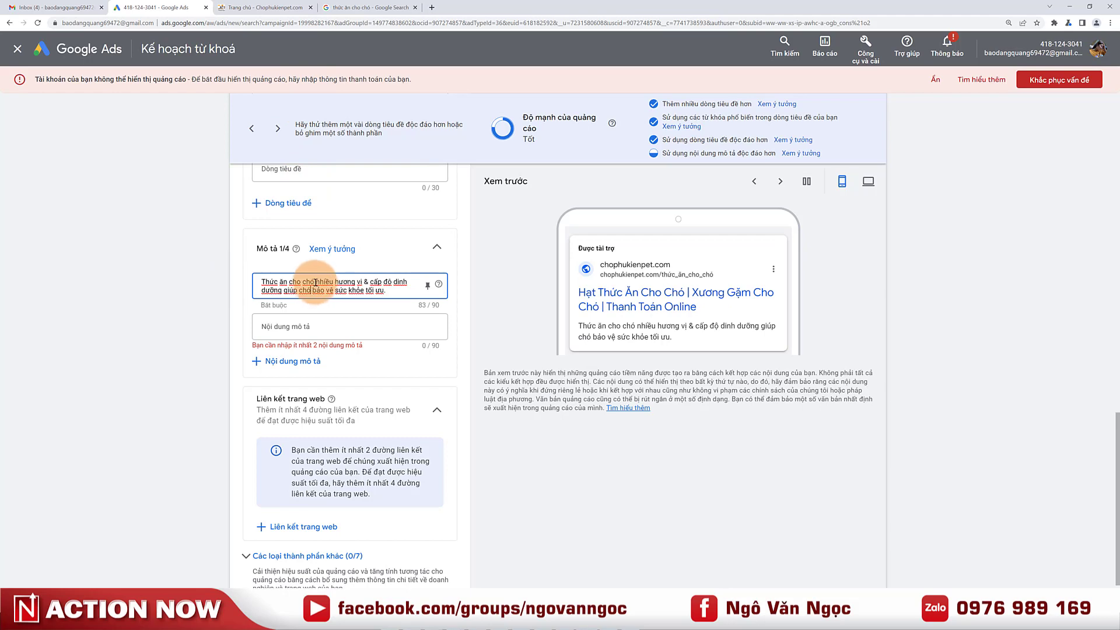
{"action": "left_click", "coordinate": [178, 284]}
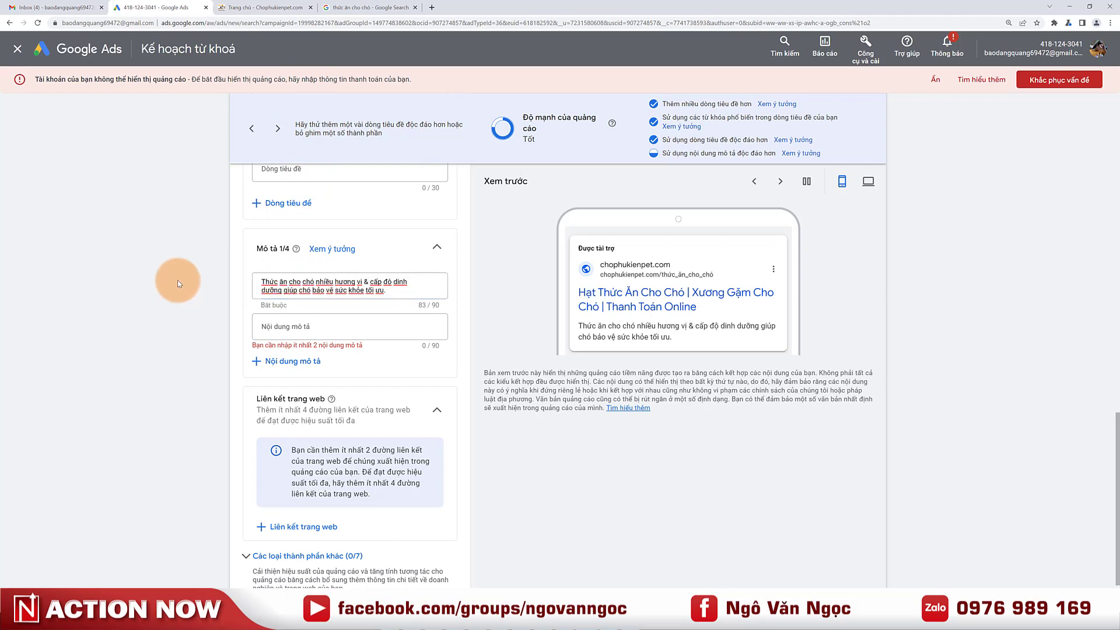
Copy the description text of petyeu.com.vn's sponsored search result into the ad's second description.
{"action": "scroll", "coordinate": [209, 267], "scroll_direction": "up", "scroll_amount": 10}
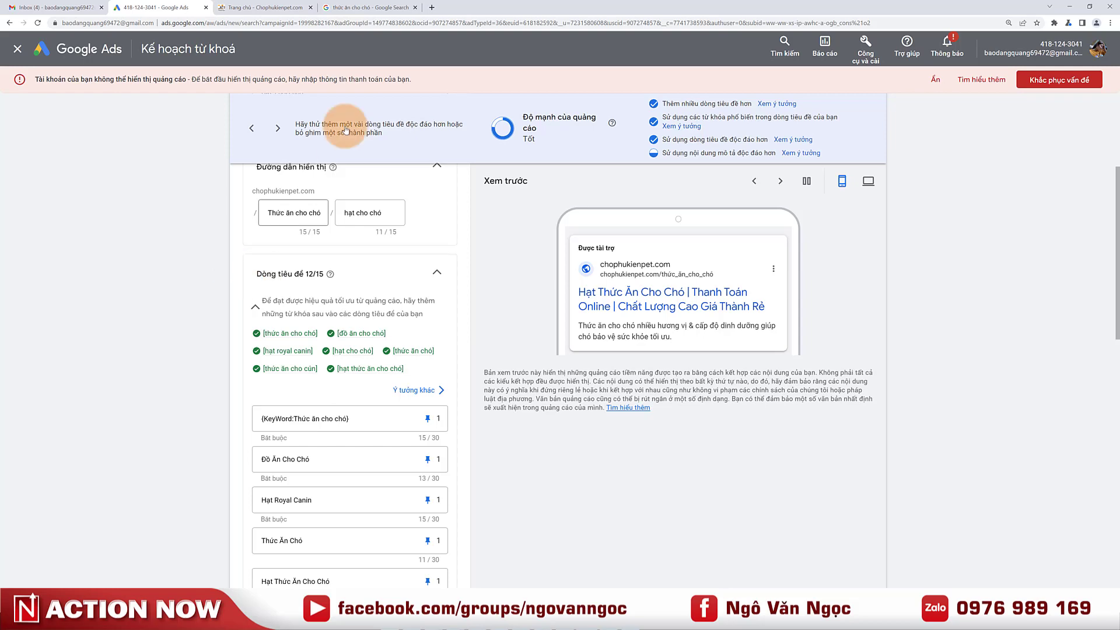
{"action": "left_click_drag", "start_coordinate": [101, 380], "coordinate": [353, 379]}
{"action": "key", "text": "ctrl+c"}
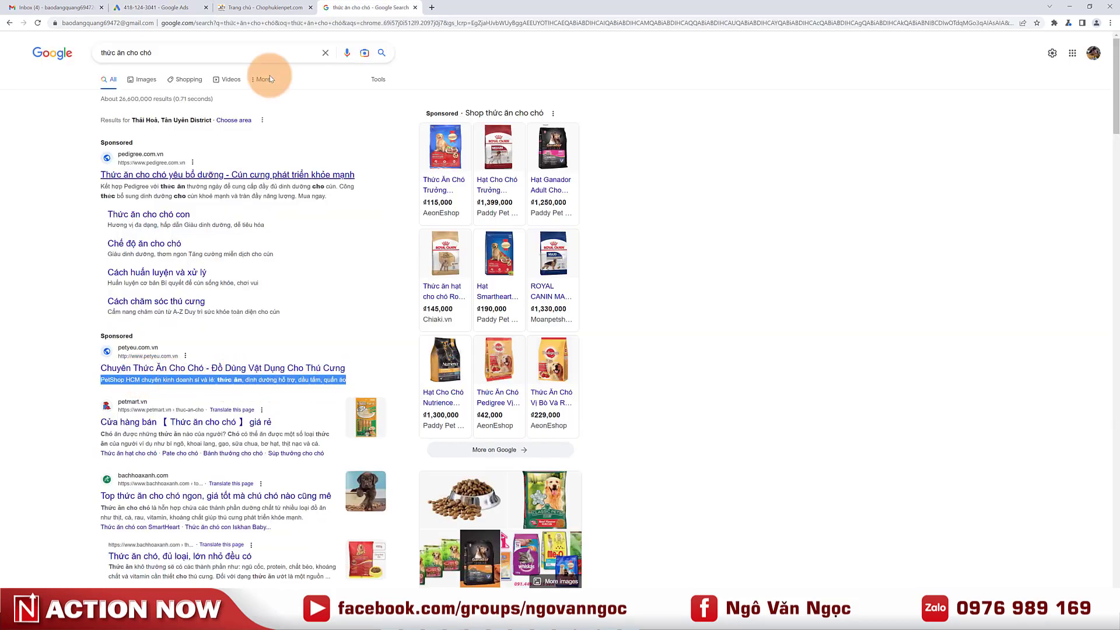
{"action": "left_click", "coordinate": [163, 5]}
{"action": "scroll", "coordinate": [295, 350], "scroll_direction": "down", "scroll_amount": 5}
{"action": "left_click", "coordinate": [296, 457]}
{"action": "key", "text": "ctrl+v"}
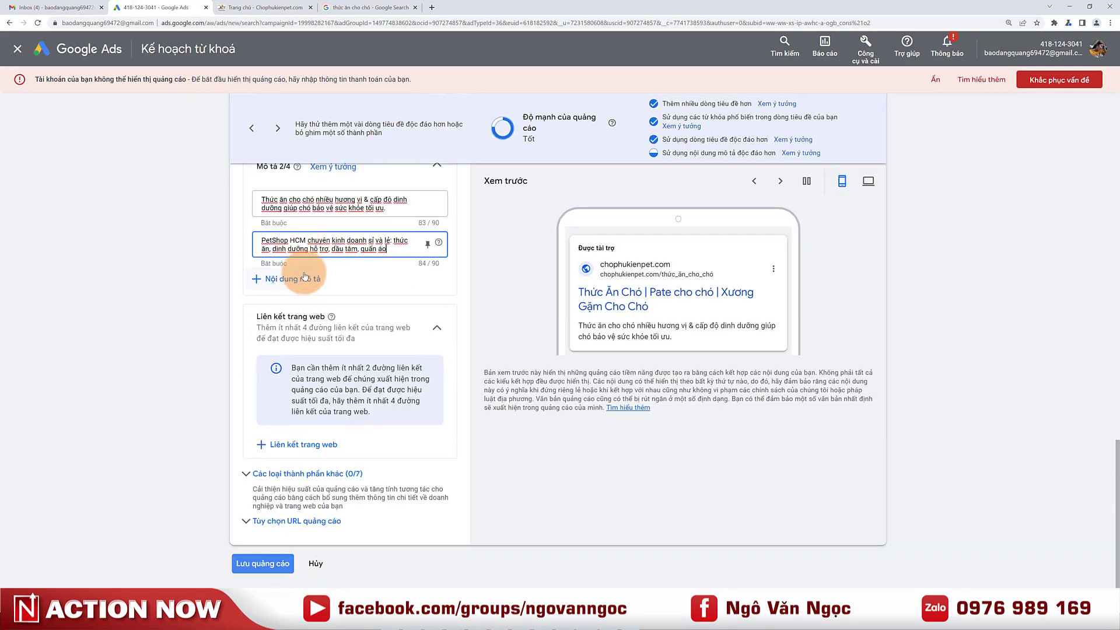
Remove "HCM" from the second description and add "chó" after "thức ăn".
{"action": "scroll", "coordinate": [295, 292], "scroll_direction": "up", "scroll_amount": 3}
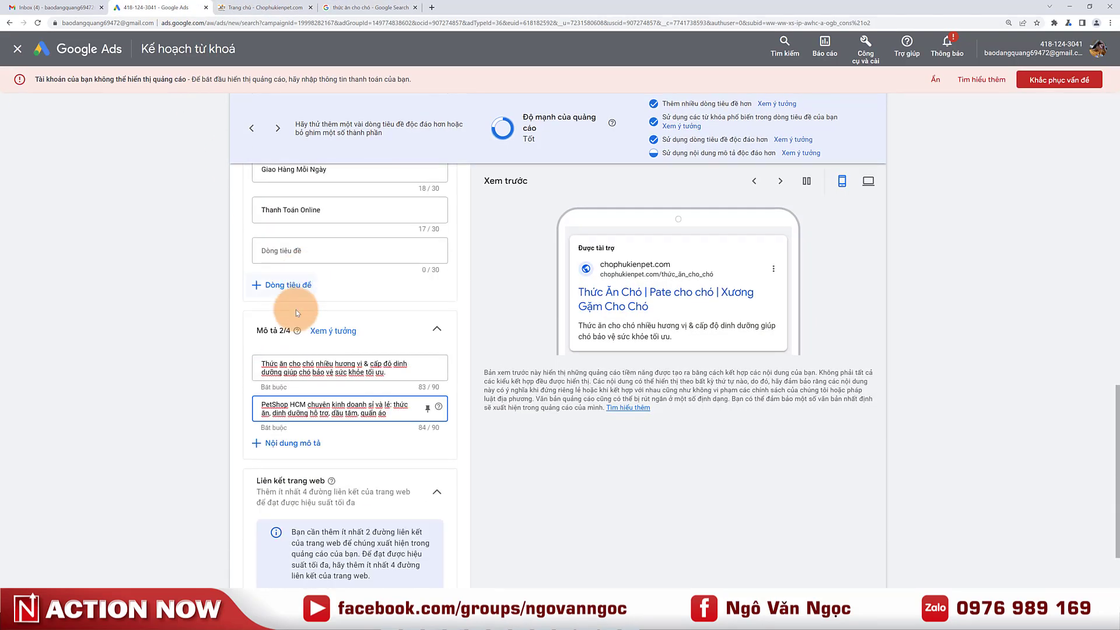
{"action": "double_click", "coordinate": [298, 403]}
{"action": "key", "text": "BackSpace"}
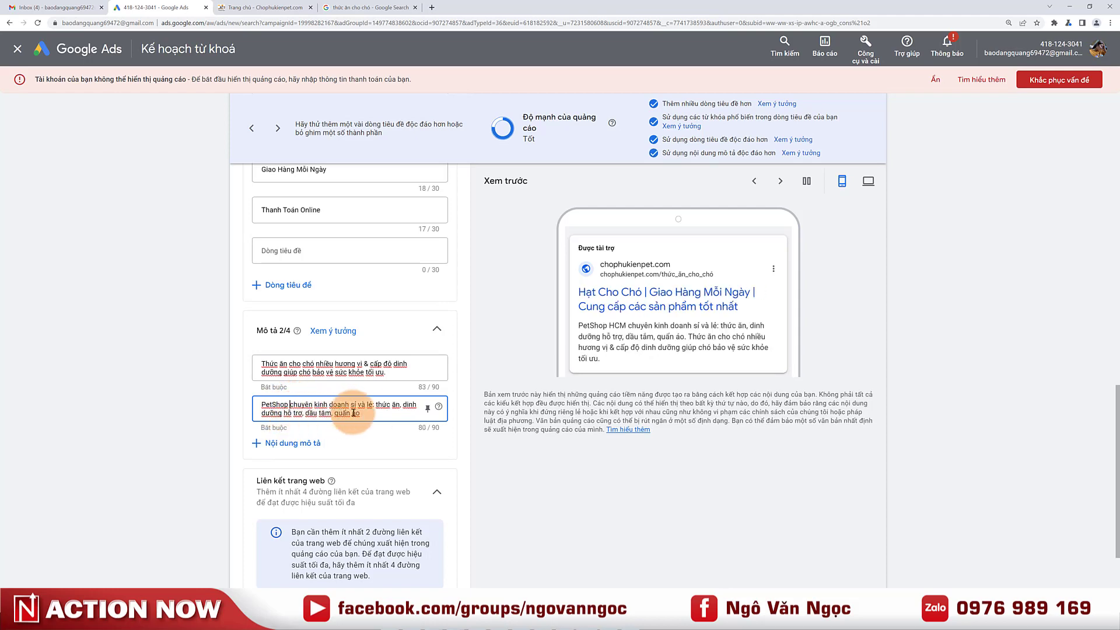
{"action": "left_click", "coordinate": [378, 424]}
{"action": "scroll", "coordinate": [396, 462], "scroll_direction": "up", "scroll_amount": 1}
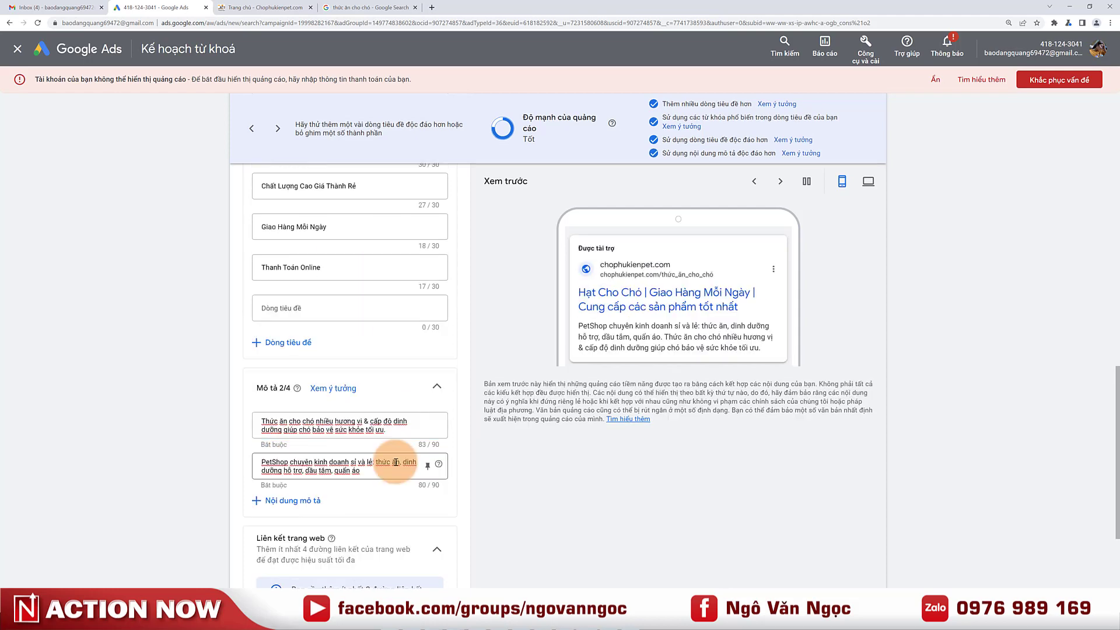
{"action": "left_click", "coordinate": [397, 464]}
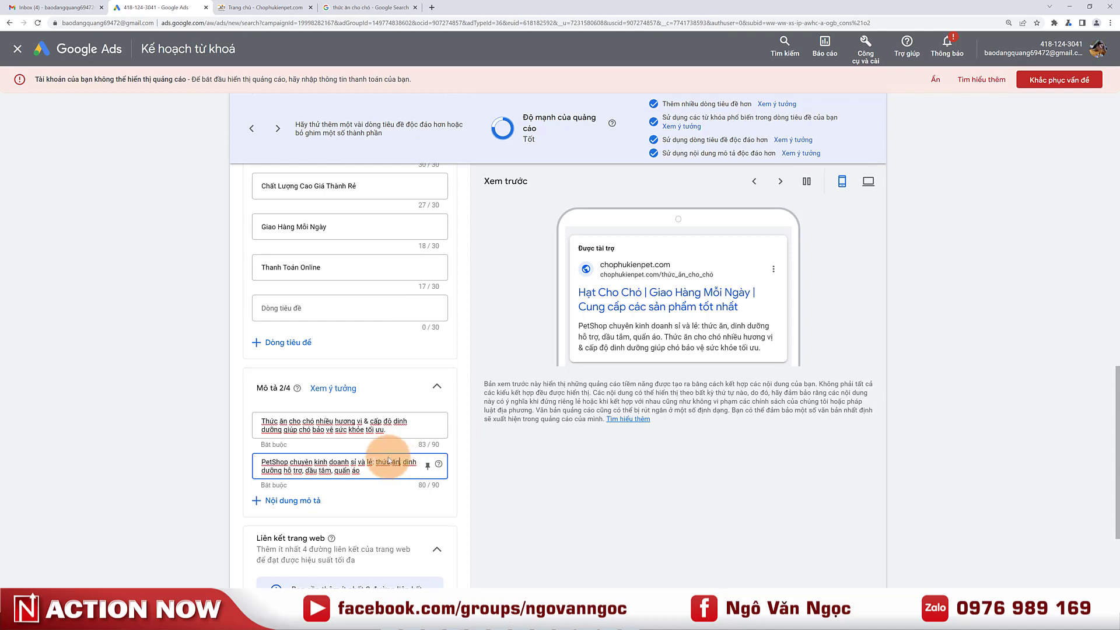
{"action": "type", "text": "chó"}
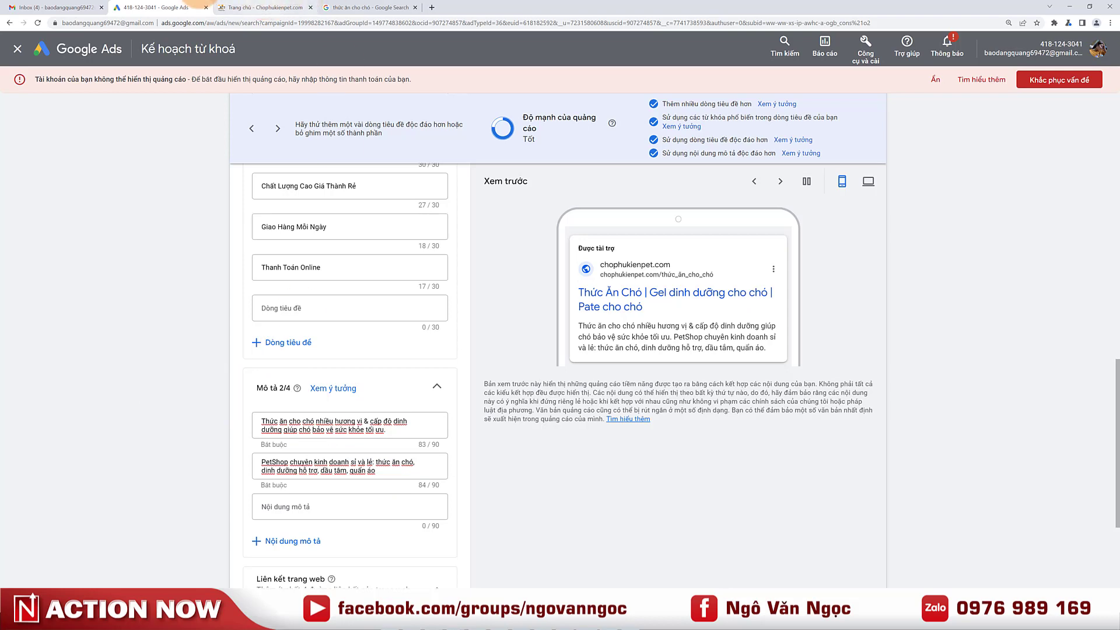
Copy the last part of pedigree.com.vn's sponsored description, ending in "Mua ngay.", into a third description of the ad.
{"action": "left_click", "coordinate": [257, 5]}
{"action": "left_click", "coordinate": [331, 8]}
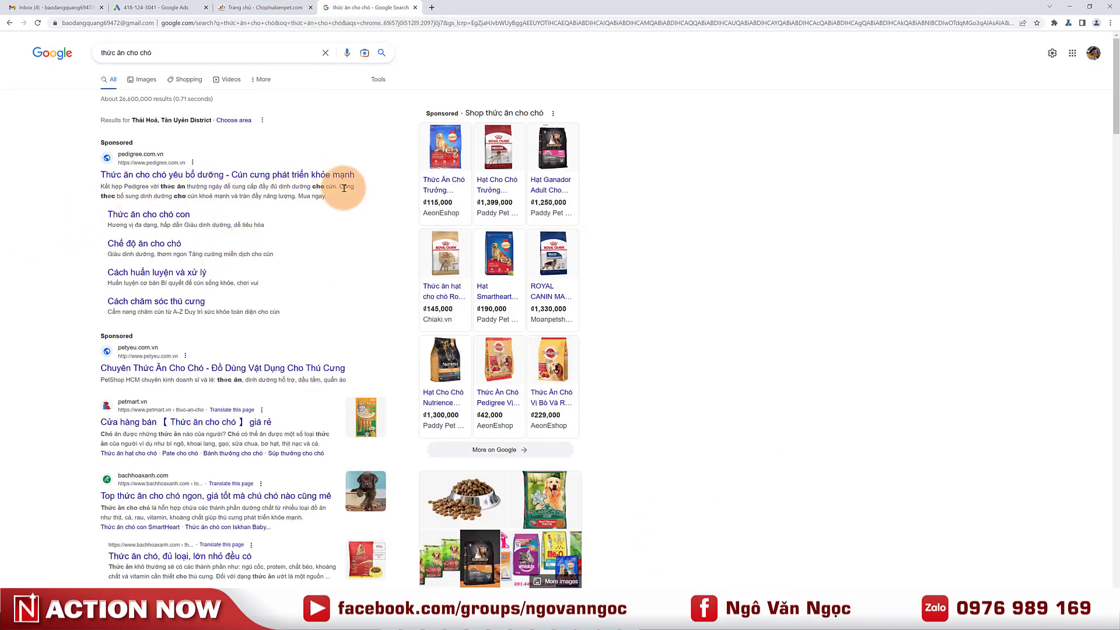
{"action": "mouse_move", "coordinate": [344, 189]}
{"action": "left_mouse_down"}
{"action": "mouse_move", "coordinate": [175, 196]}
{"action": "mouse_move", "coordinate": [325, 197]}
{"action": "left_mouse_up"}
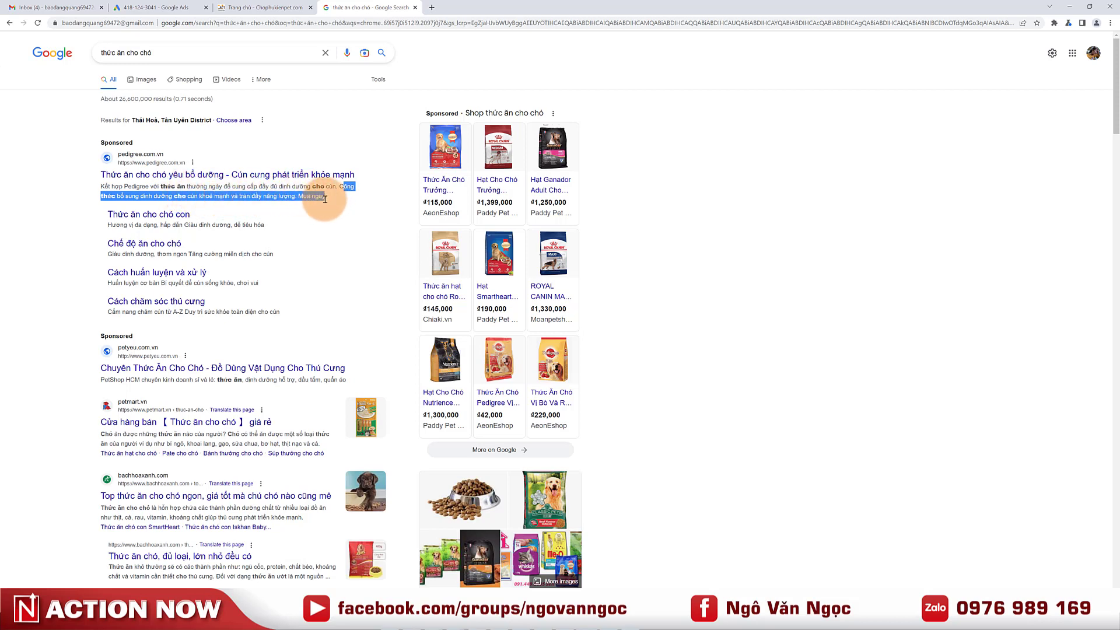
{"action": "key", "text": "ctrl+c"}
{"action": "left_click", "coordinate": [149, 7]}
{"action": "left_click", "coordinate": [347, 501]}
{"action": "key", "text": "ctrl+v"}
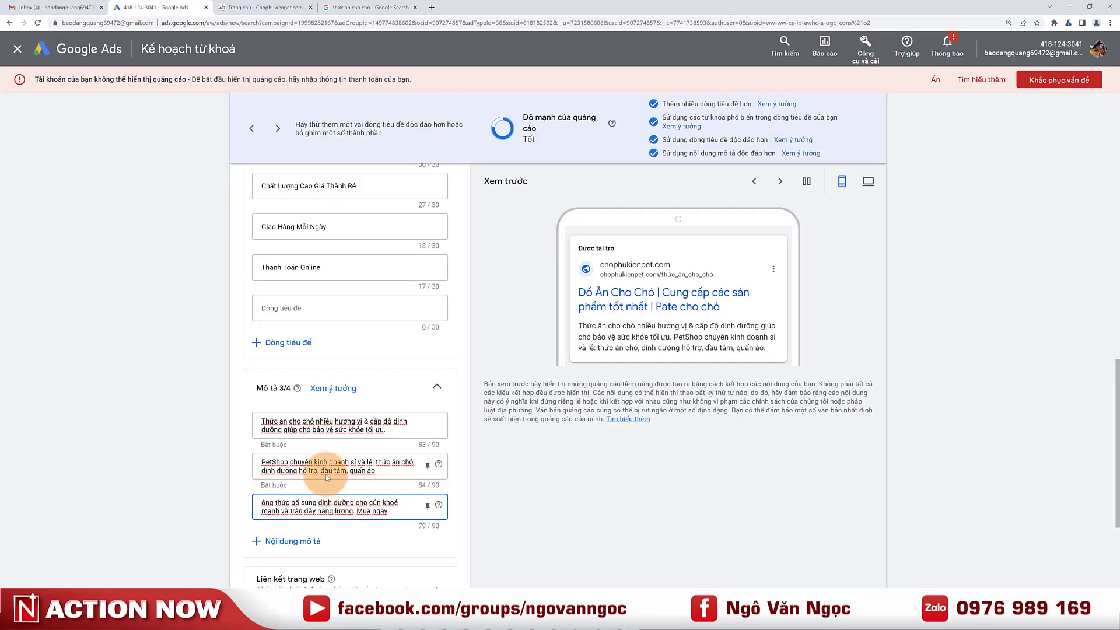
Review the ad's headlines and descriptions, save the ad and skip the identity confirmation.
{"action": "scroll", "coordinate": [280, 424], "scroll_direction": "up", "scroll_amount": 10}
{"action": "scroll", "coordinate": [314, 300], "scroll_direction": "down", "scroll_amount": 10}
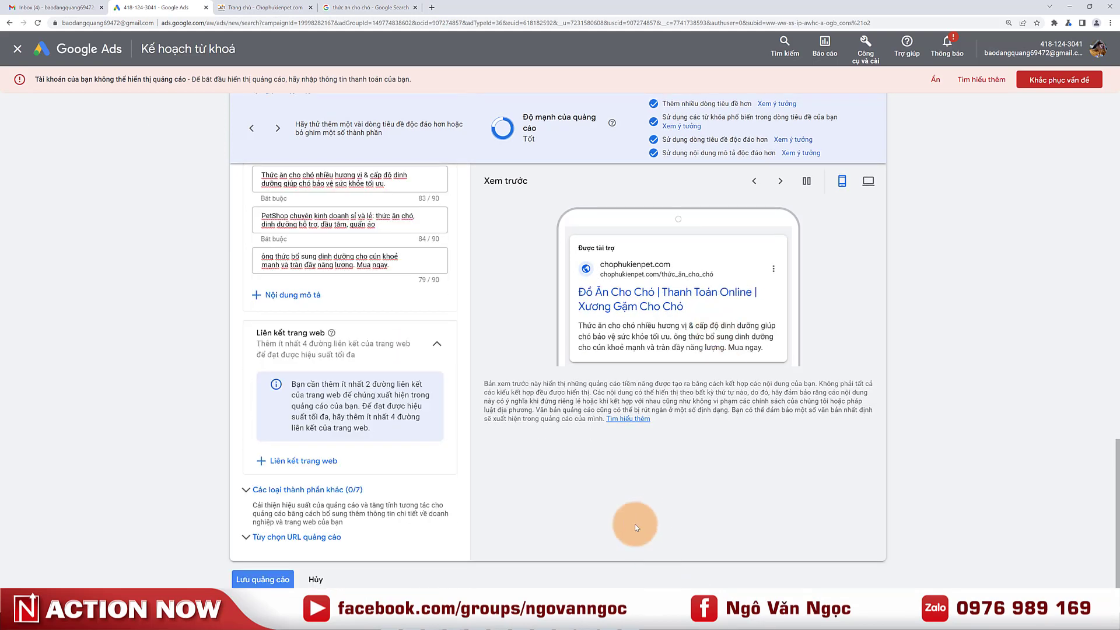
{"action": "scroll", "coordinate": [629, 503], "scroll_direction": "up", "scroll_amount": 3}
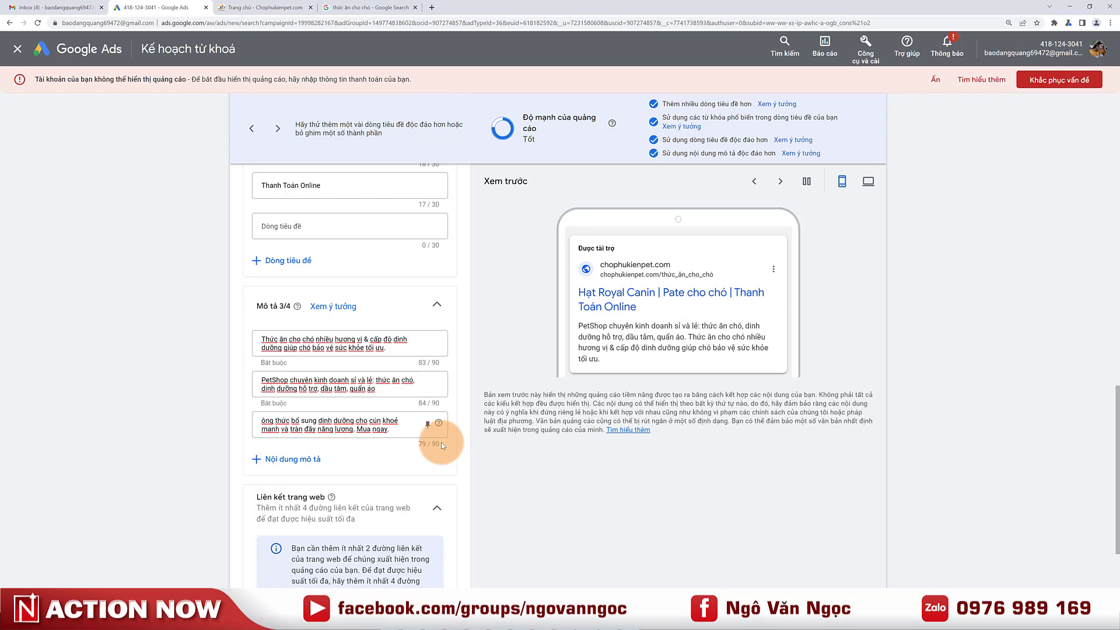
{"action": "scroll", "coordinate": [525, 450], "scroll_direction": "up", "scroll_amount": 8}
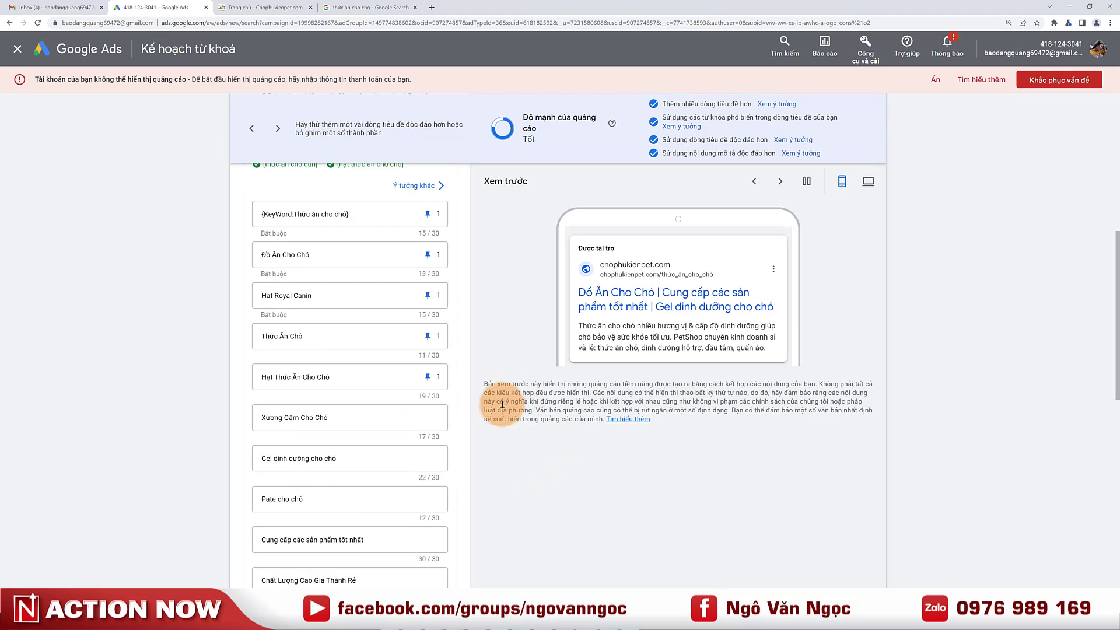
{"action": "scroll", "coordinate": [490, 397], "scroll_direction": "up", "scroll_amount": 2}
{"action": "scroll", "coordinate": [471, 383], "scroll_direction": "down", "scroll_amount": 12}
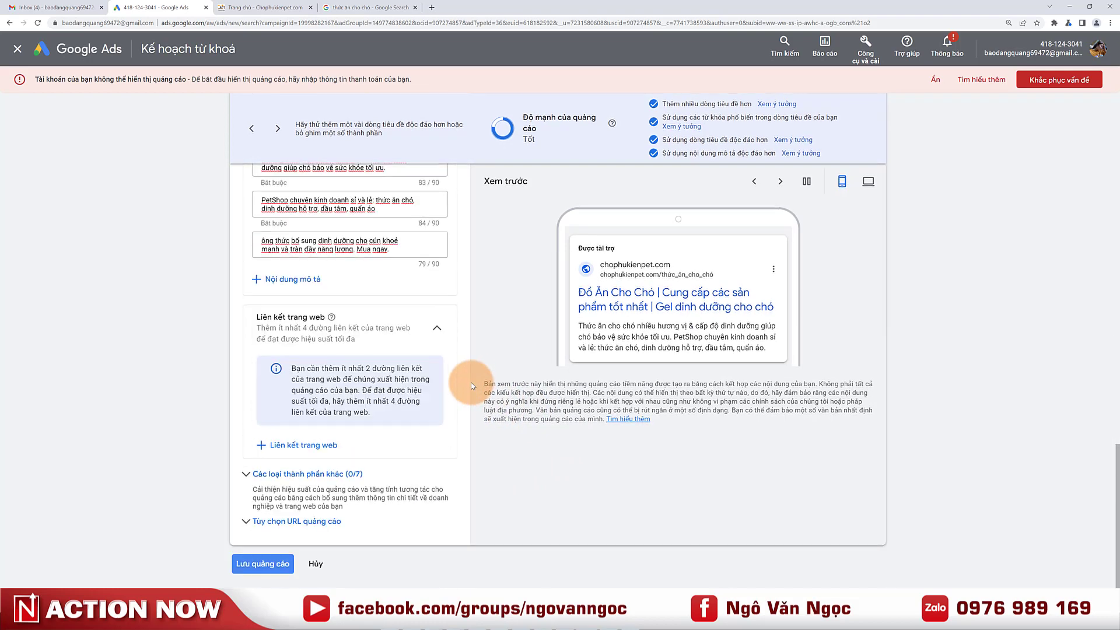
{"action": "left_click", "coordinate": [245, 569]}
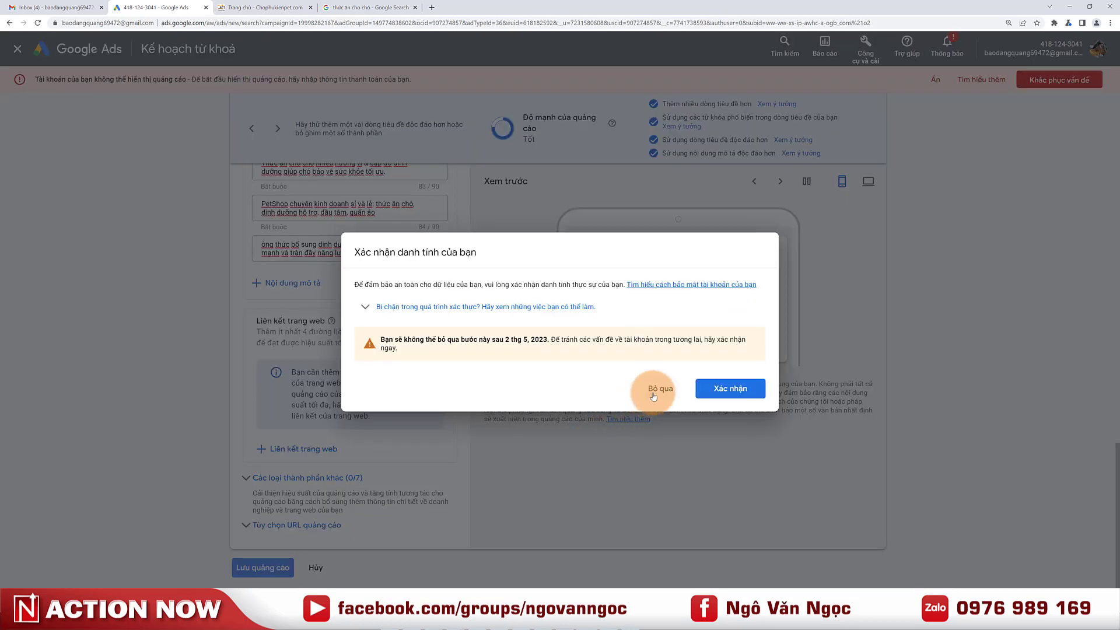
{"action": "left_click", "coordinate": [655, 387]}
Leave the keyword plan and open the "Thức ăn cho chó" ad group of the Chophukienpet.com campaign.
{"action": "left_click", "coordinate": [866, 46]}
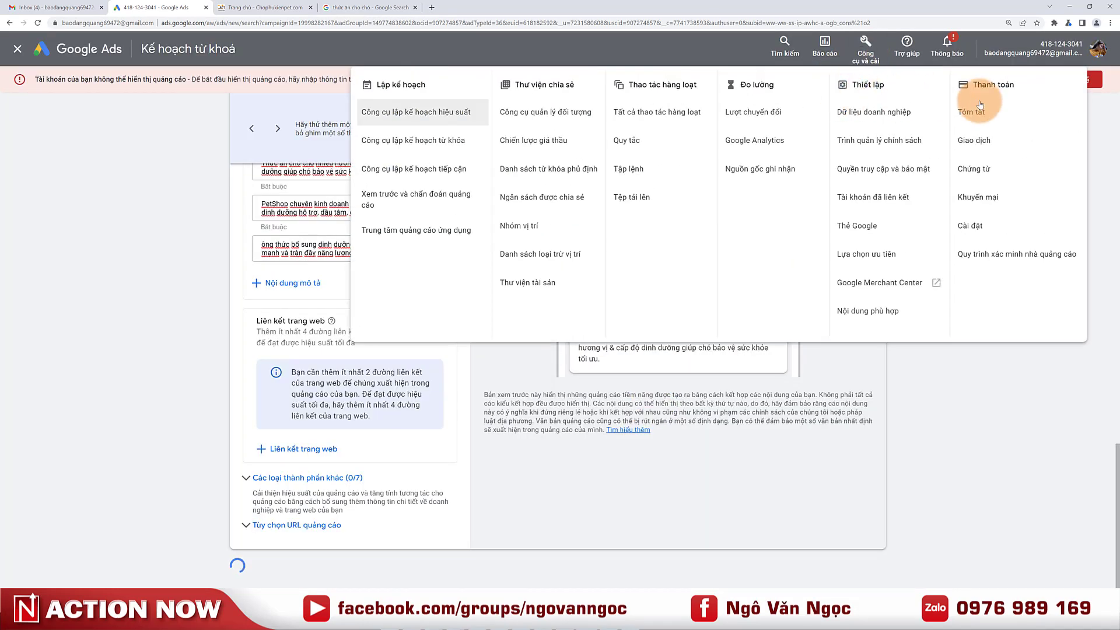
{"action": "left_click", "coordinate": [18, 49]}
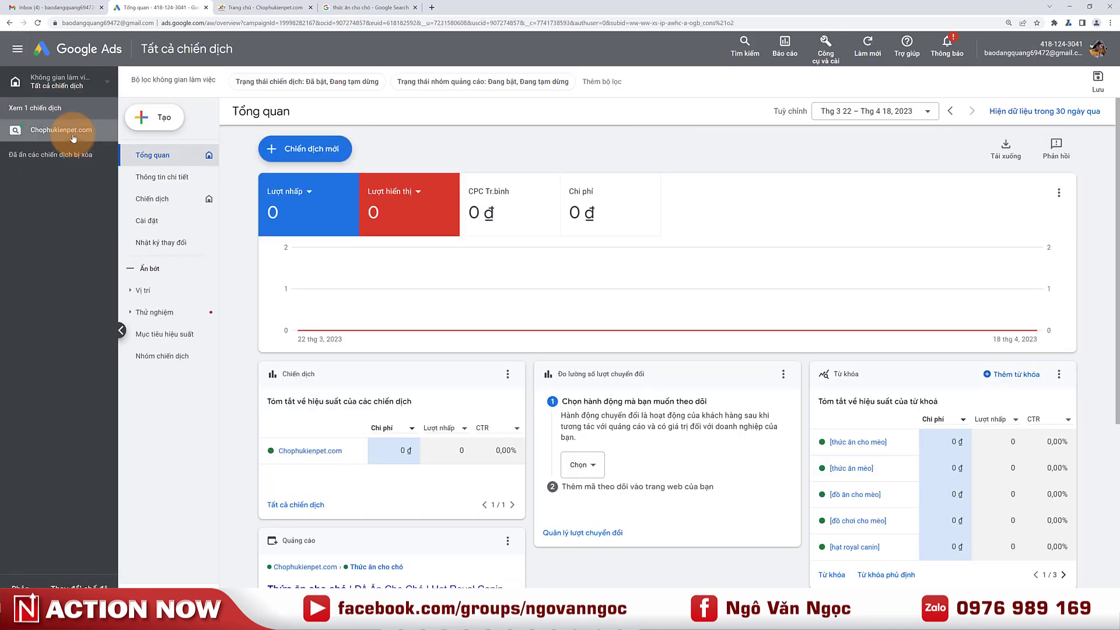
{"action": "left_click", "coordinate": [64, 130]}
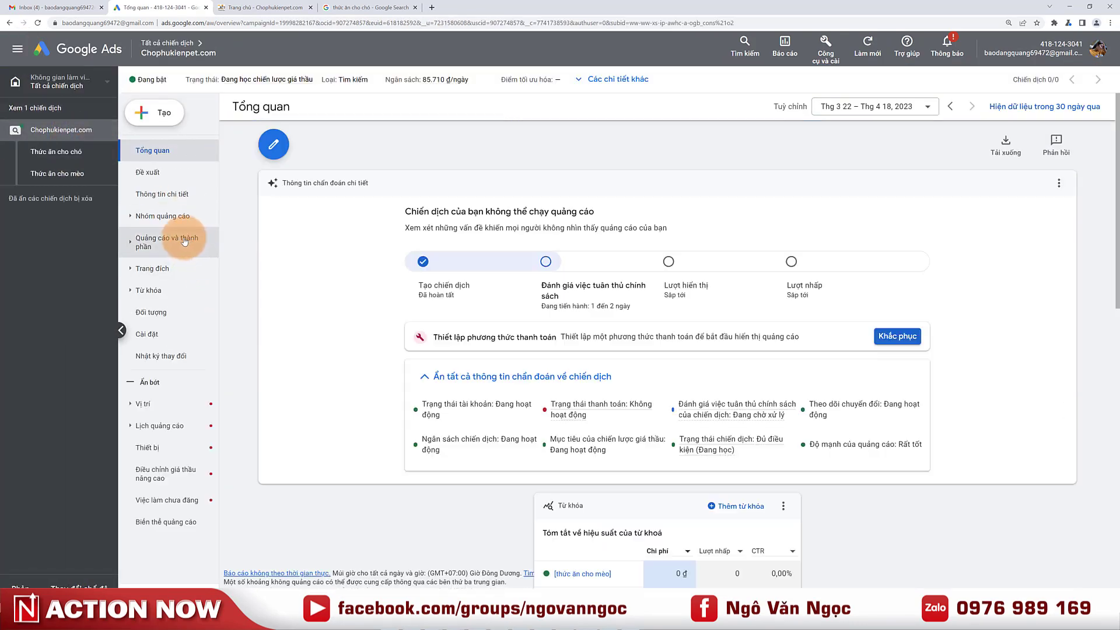
{"action": "left_click", "coordinate": [48, 153]}
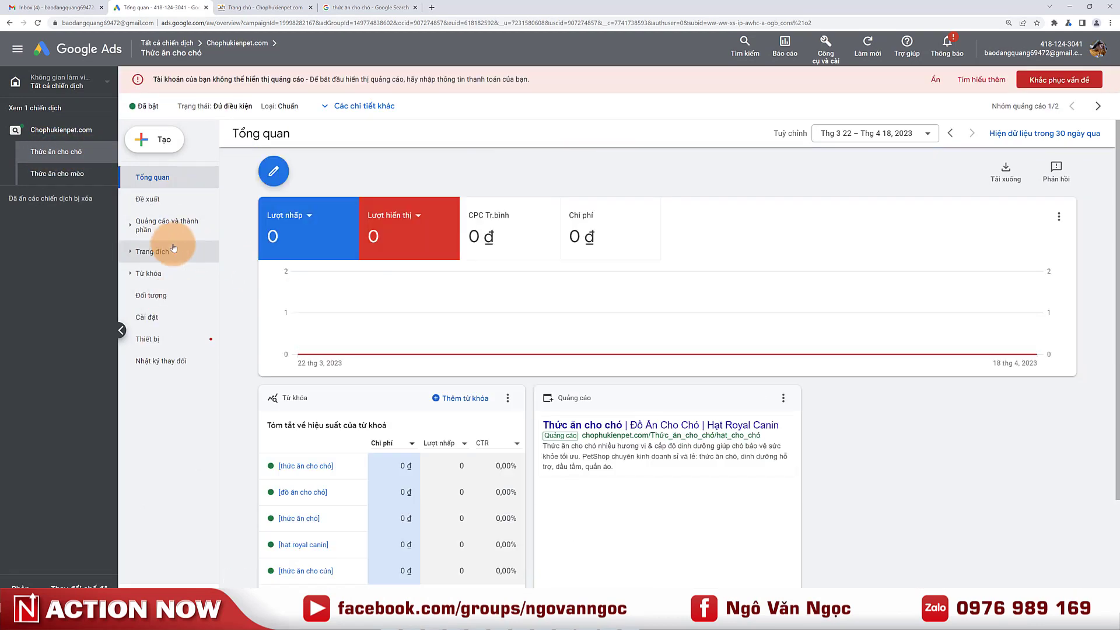
Open the dog food ad for editing, review its final URL, display path, headlines and descriptions, and return to the ads list.
{"action": "left_click", "coordinate": [158, 226]}
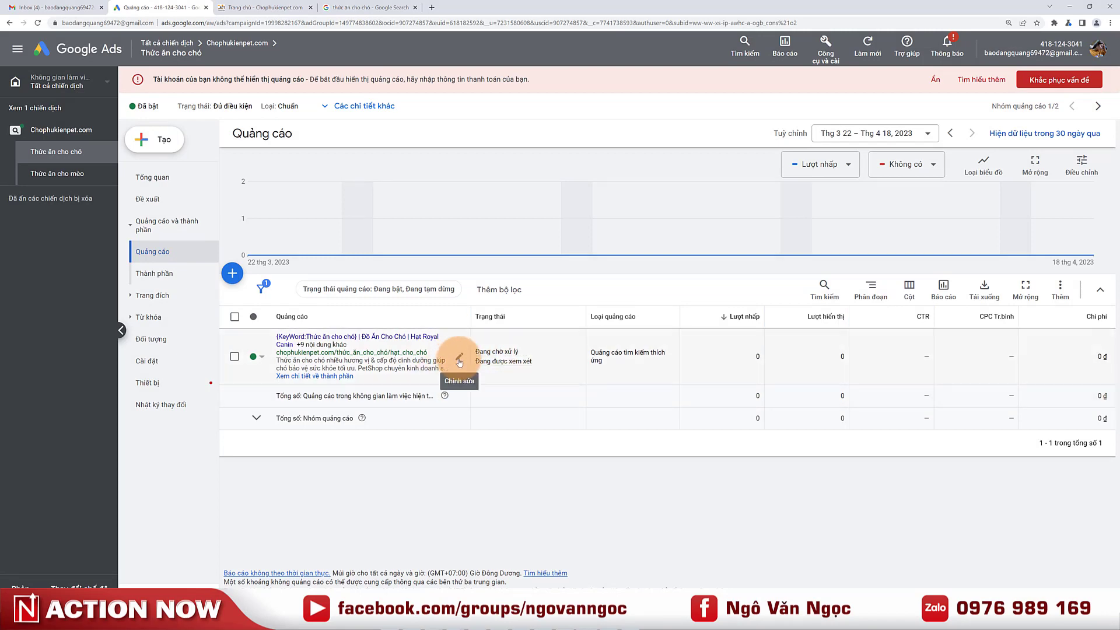
{"action": "left_click", "coordinate": [459, 362]}
{"action": "scroll", "coordinate": [326, 391], "scroll_direction": "down", "scroll_amount": 5}
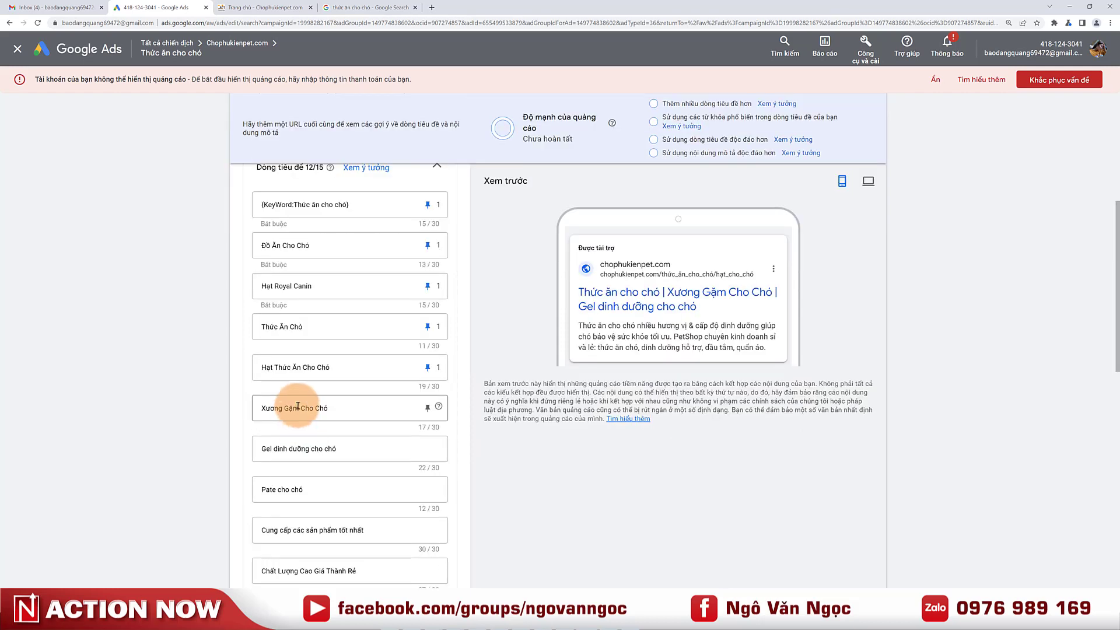
{"action": "scroll", "coordinate": [332, 377], "scroll_direction": "down", "scroll_amount": 1}
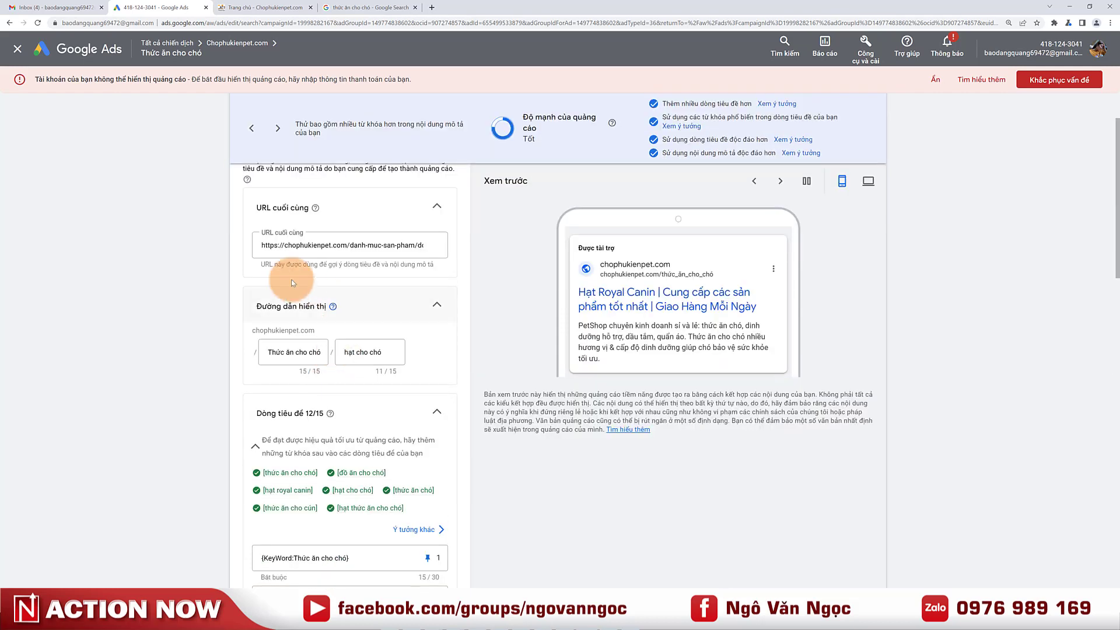
{"action": "scroll", "coordinate": [281, 330], "scroll_direction": "down", "scroll_amount": 6}
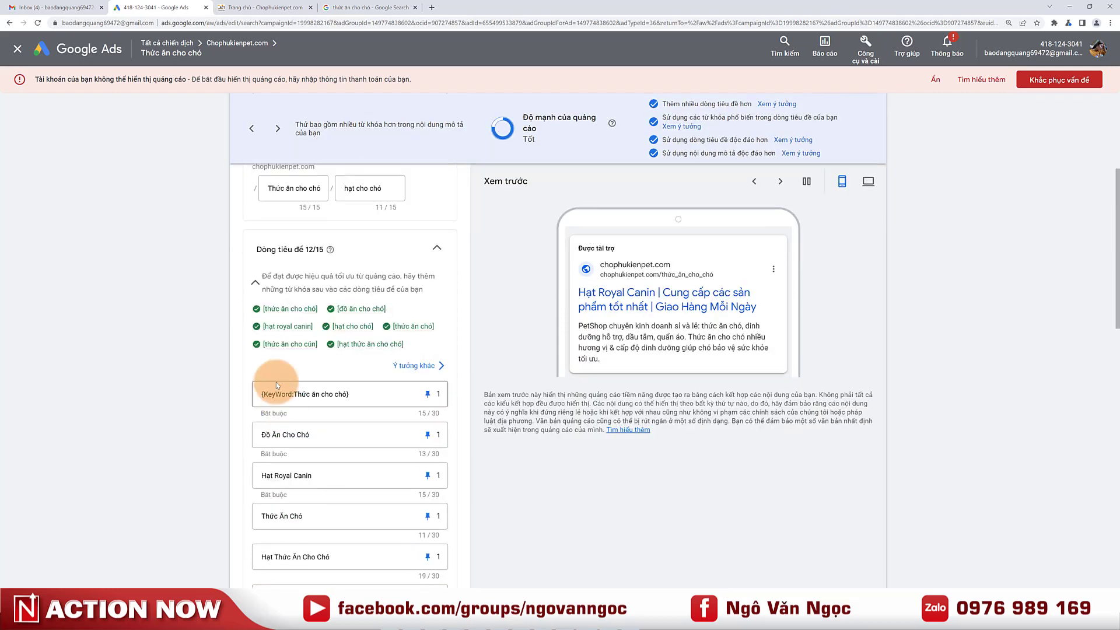
{"action": "scroll", "coordinate": [272, 389], "scroll_direction": "down", "scroll_amount": 5}
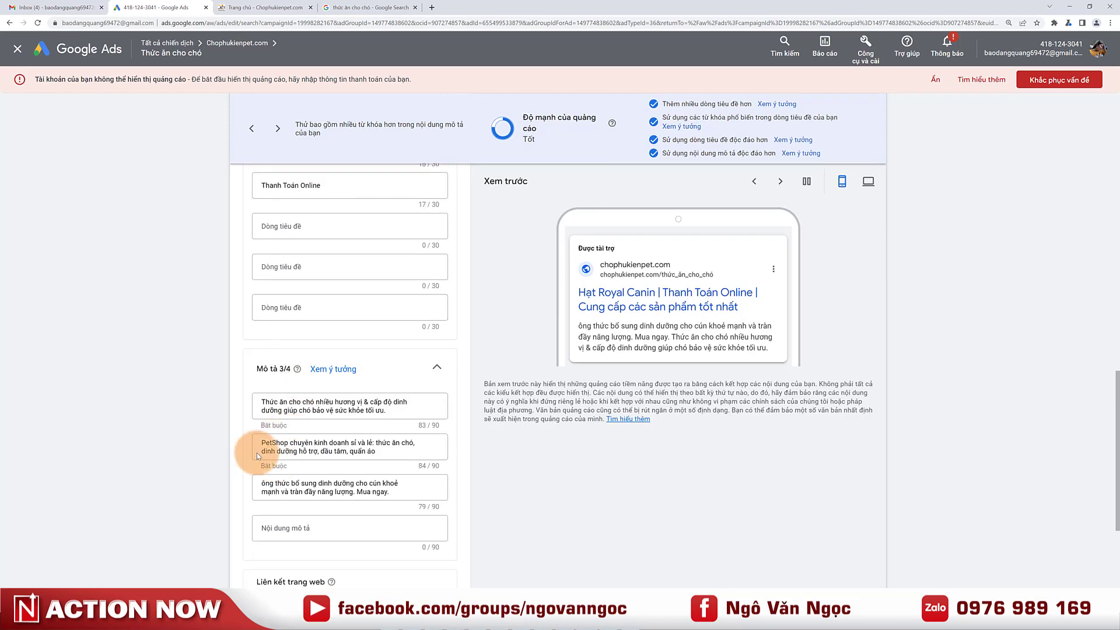
{"action": "scroll", "coordinate": [292, 408], "scroll_direction": "down", "scroll_amount": 3}
{"action": "scroll", "coordinate": [342, 328], "scroll_direction": "up", "scroll_amount": 6}
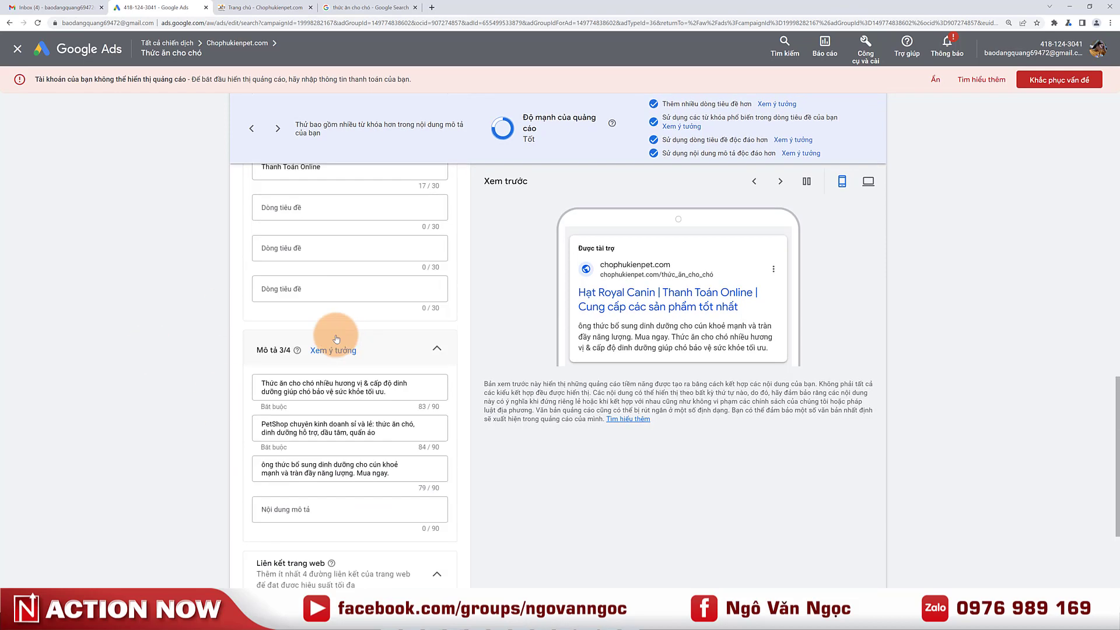
{"action": "left_click", "coordinate": [16, 52]}
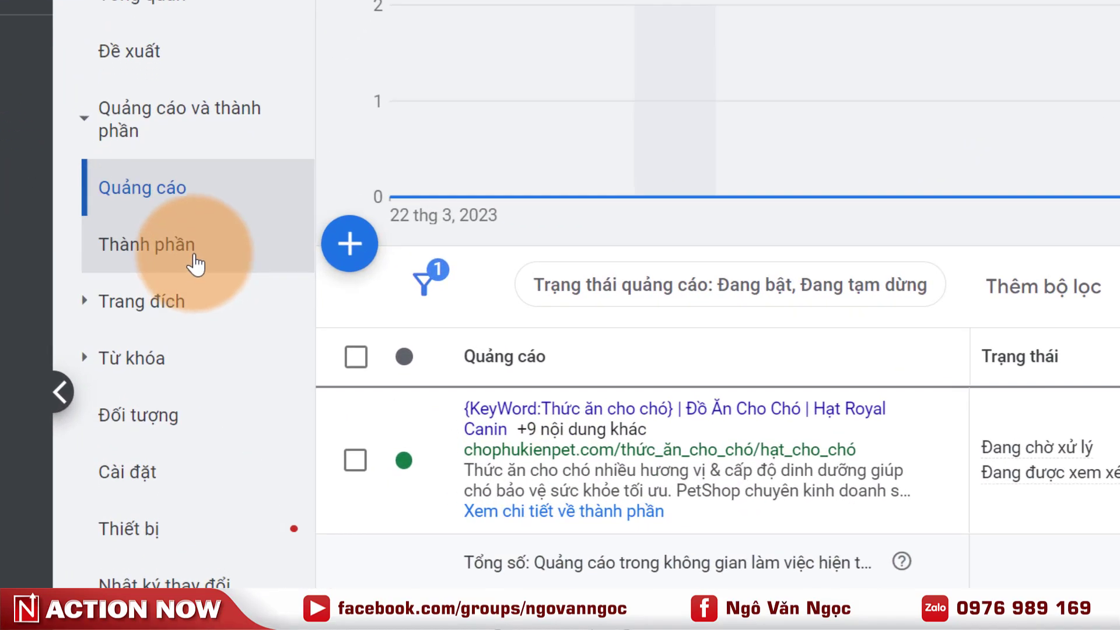
Open the ad group's assets (Thành phần) and show only the callouts (Chú thích).
{"action": "left_click", "coordinate": [195, 263]}
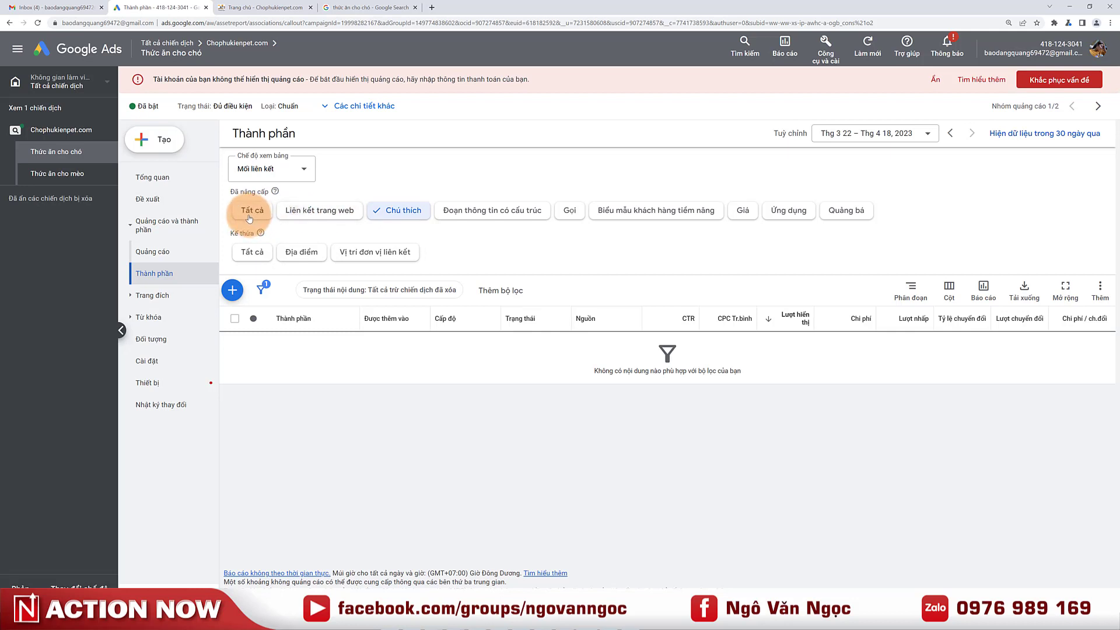
{"action": "left_click", "coordinate": [250, 215]}
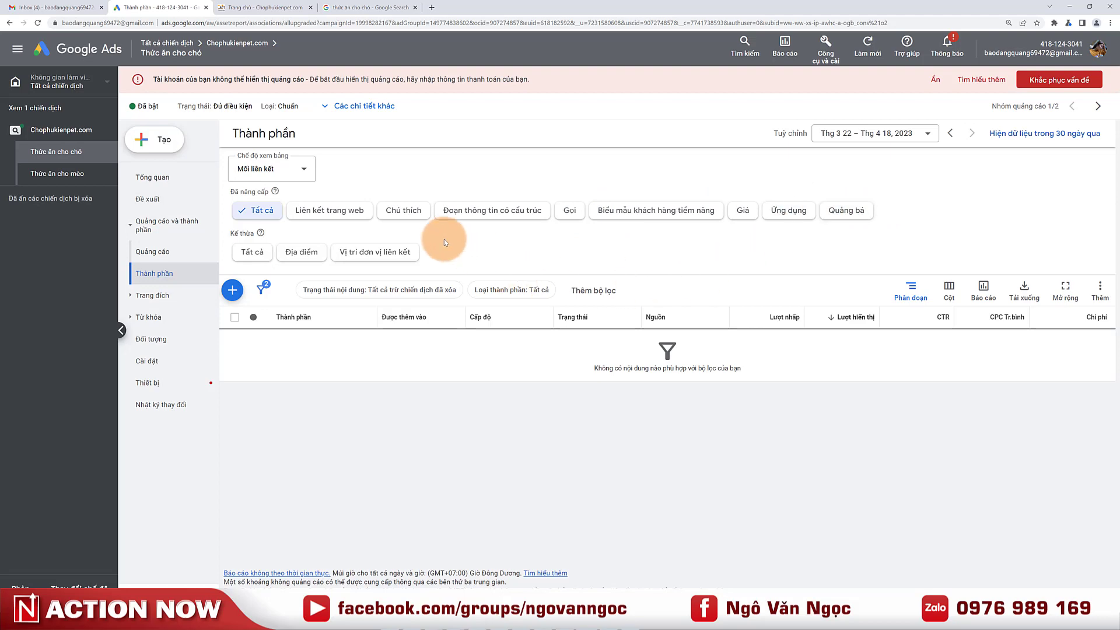
{"action": "left_click", "coordinate": [408, 221]}
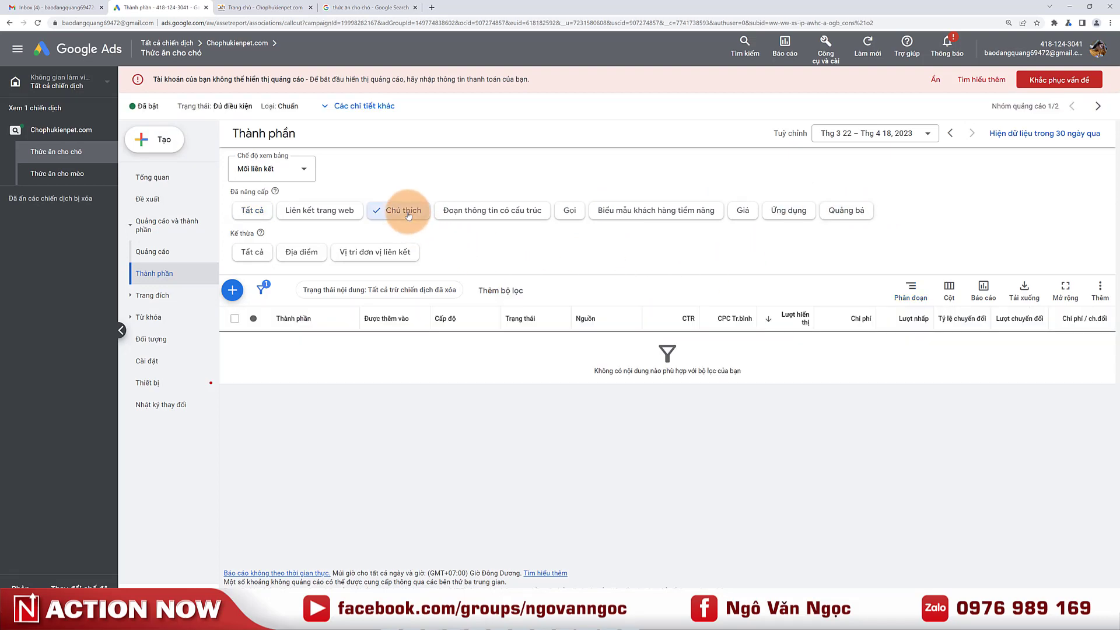
Start a new callout for the "Thức ăn cho chó" ad group and check the levels it can be added to.
{"action": "left_click", "coordinate": [232, 290]}
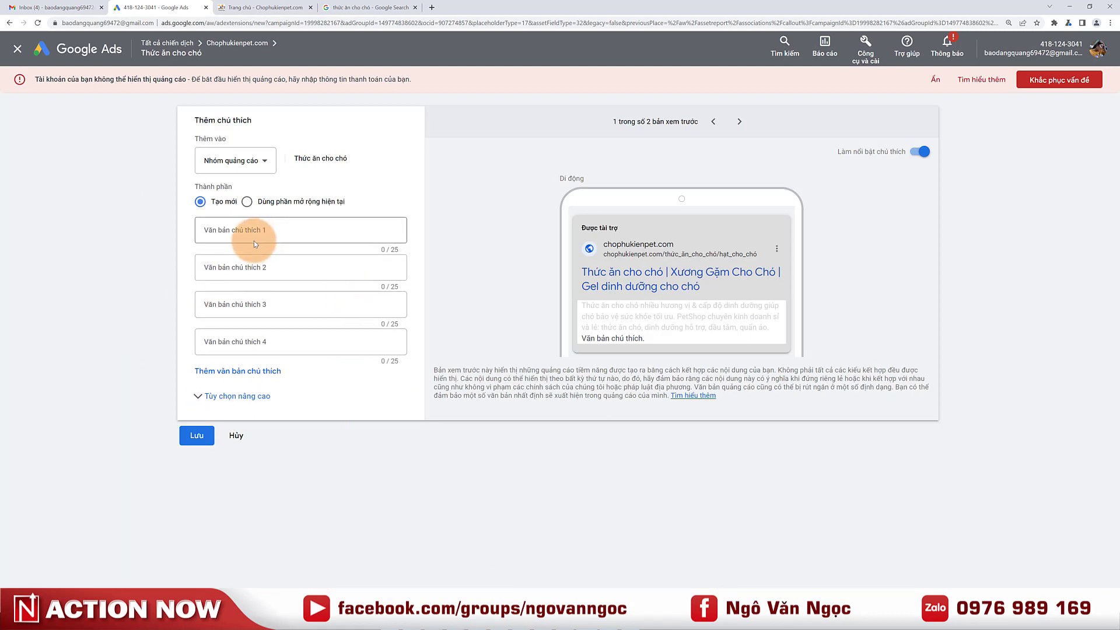
{"action": "left_click", "coordinate": [262, 167]}
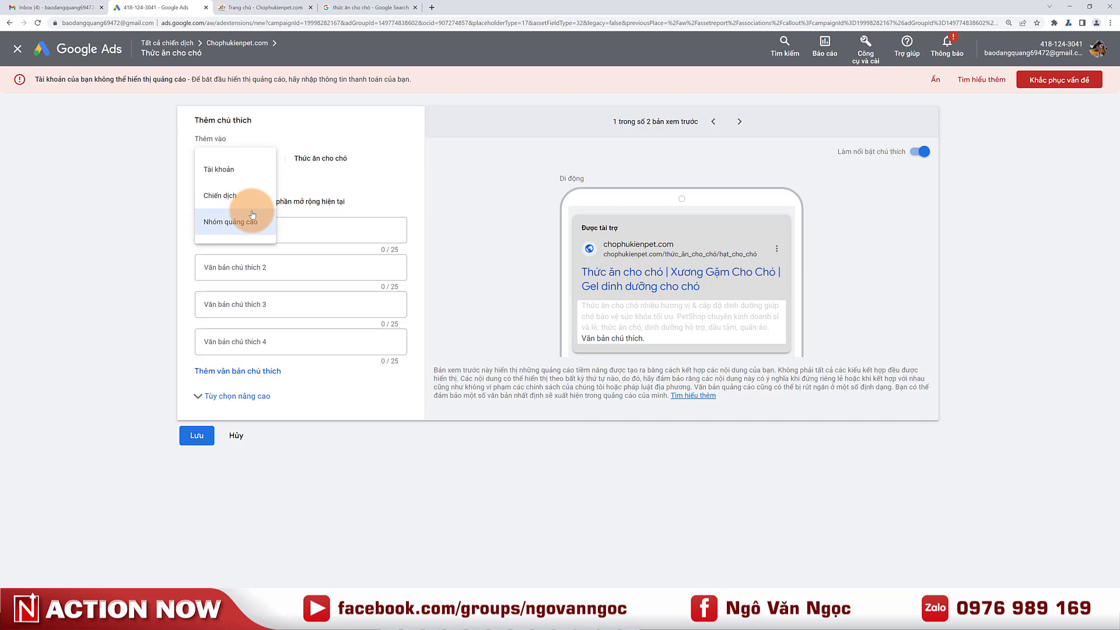
{"action": "left_click", "coordinate": [127, 181]}
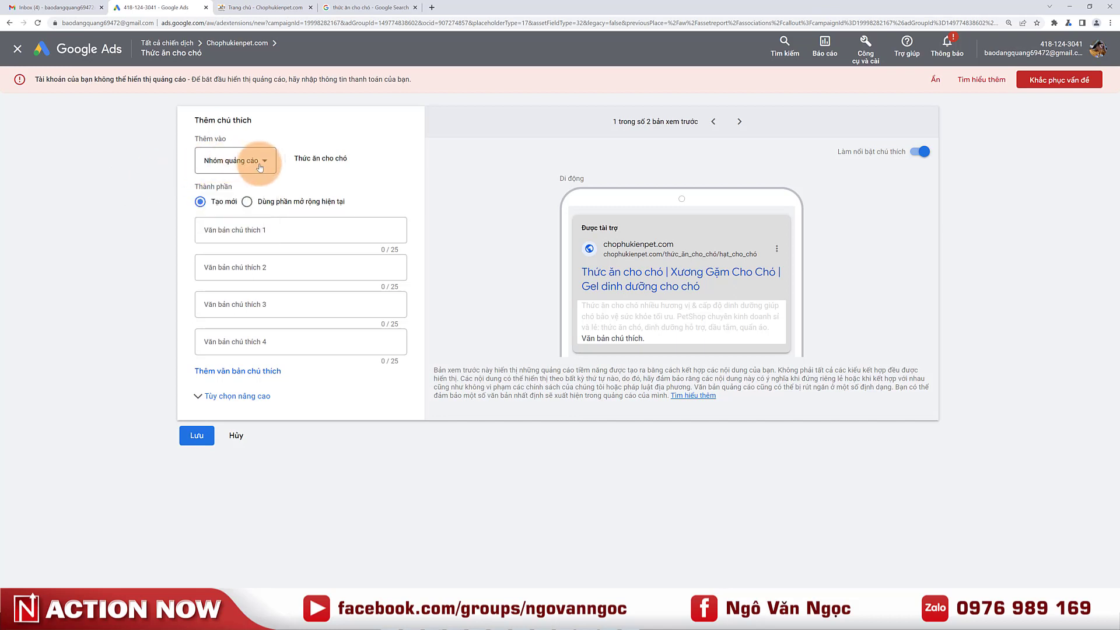
Set the callouts to be added at campaign level (Chiến dịch) for Chophukienpet.com.
{"action": "left_click", "coordinate": [260, 168]}
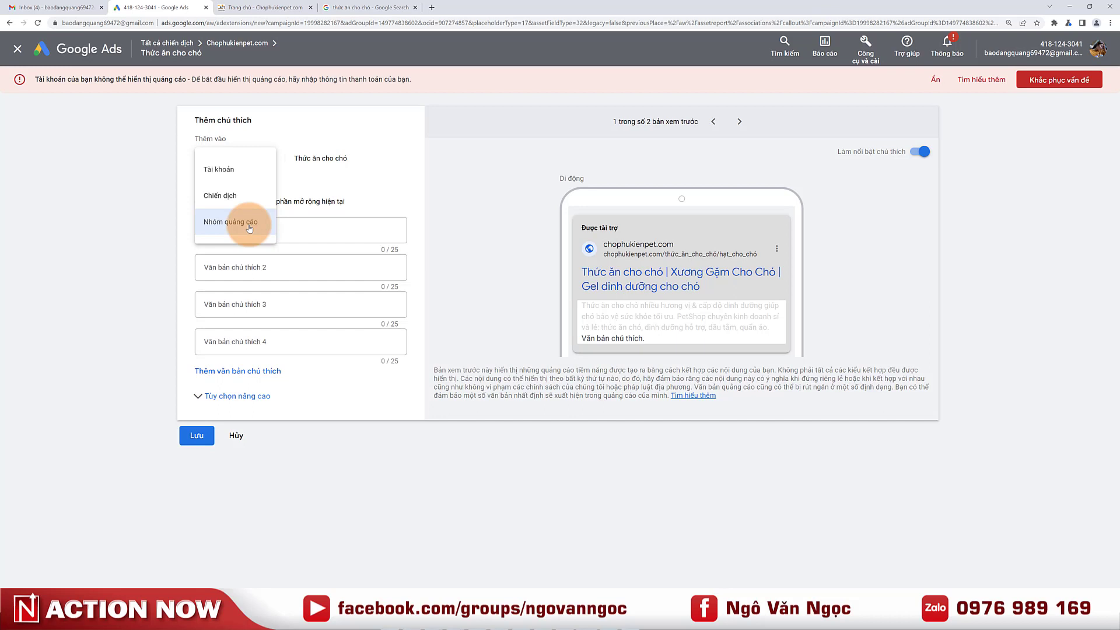
{"action": "left_click", "coordinate": [223, 196]}
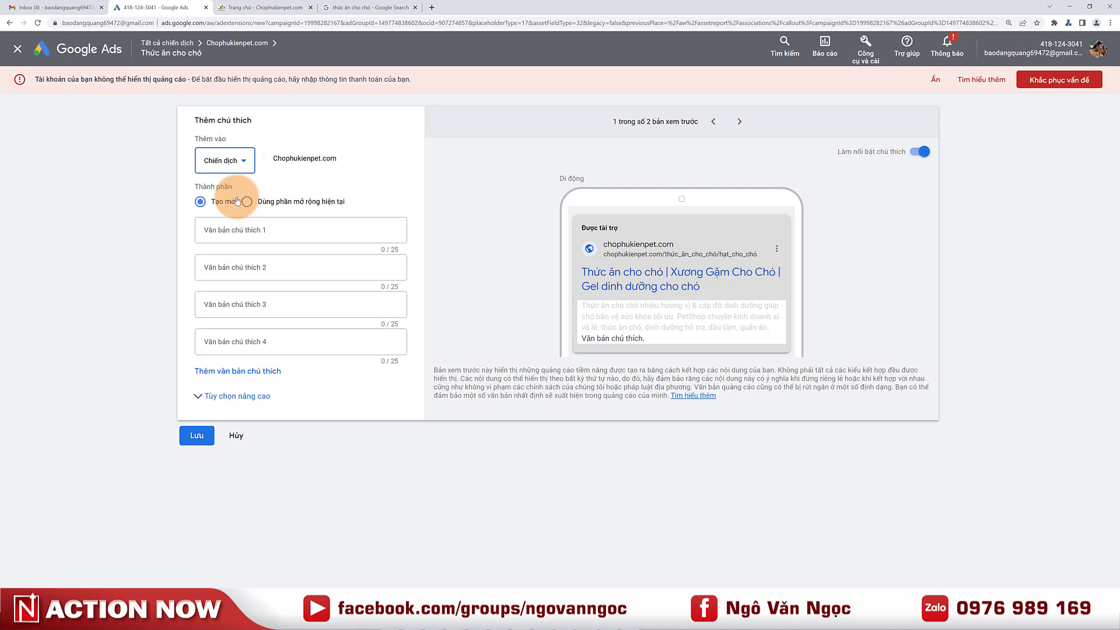
{"action": "left_click", "coordinate": [234, 162]}
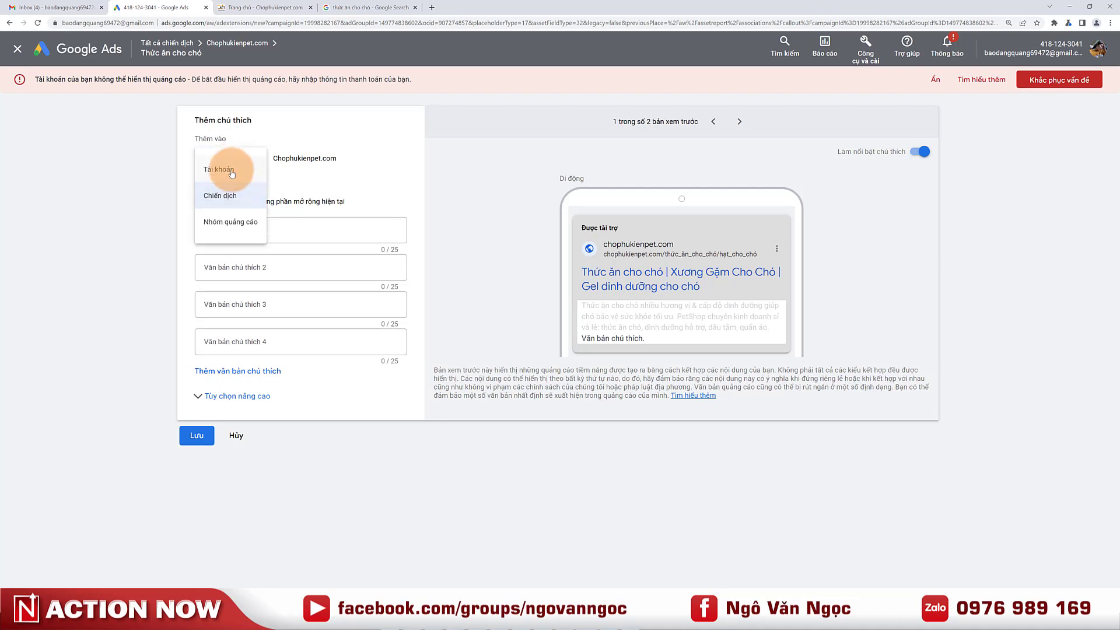
{"action": "left_click", "coordinate": [232, 171]}
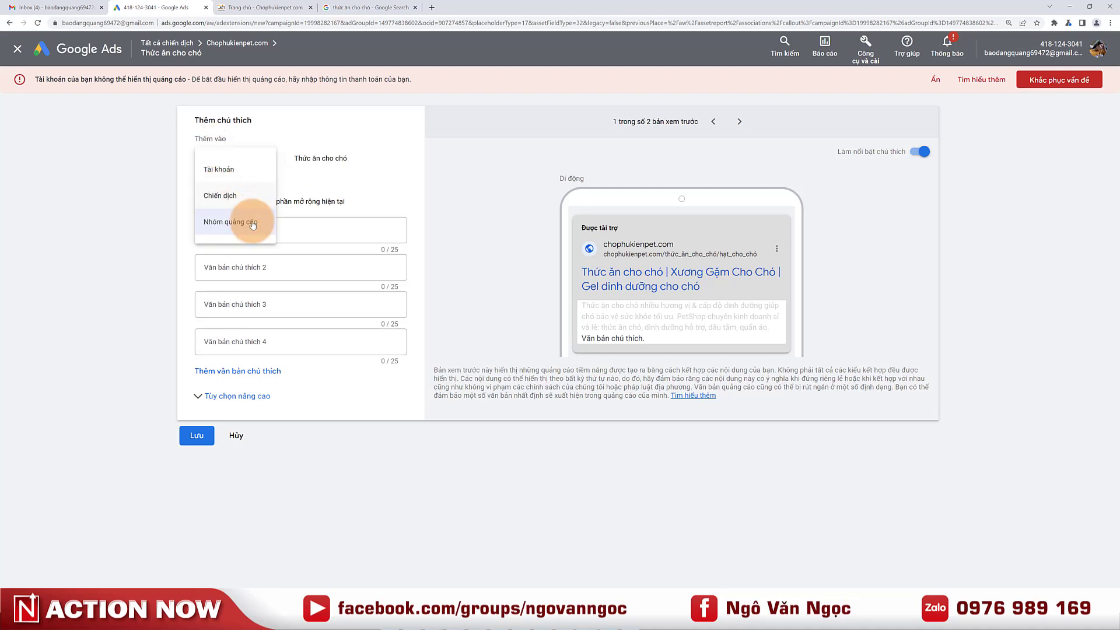
{"action": "left_click", "coordinate": [228, 161]}
{"action": "left_click", "coordinate": [240, 202]}
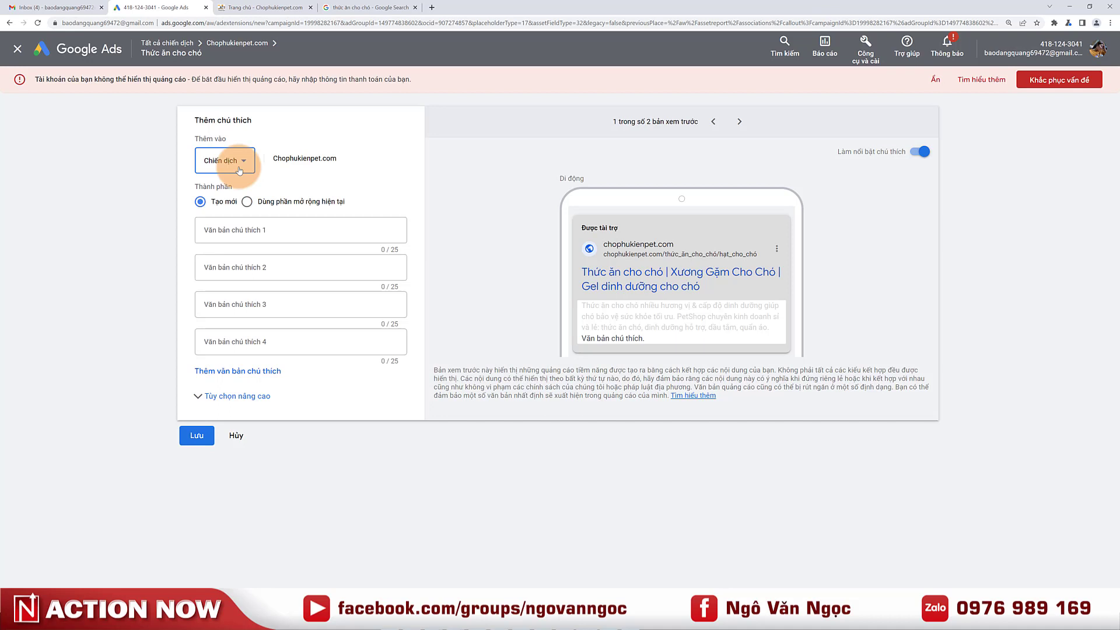
{"action": "left_click", "coordinate": [477, 267]}
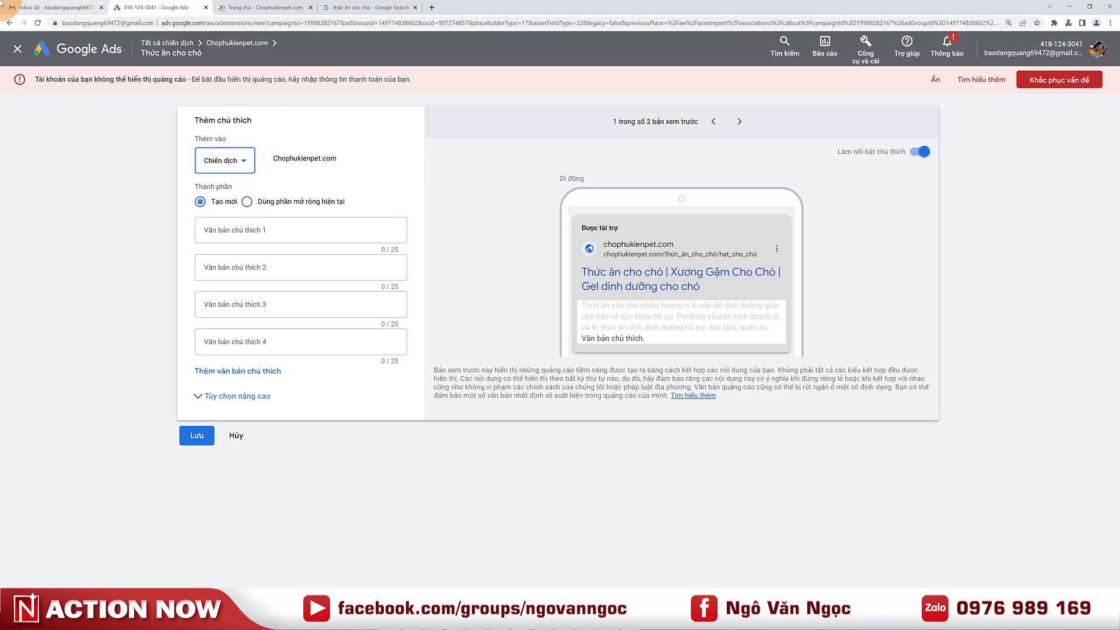
{"action": "left_click", "coordinate": [583, 341]}
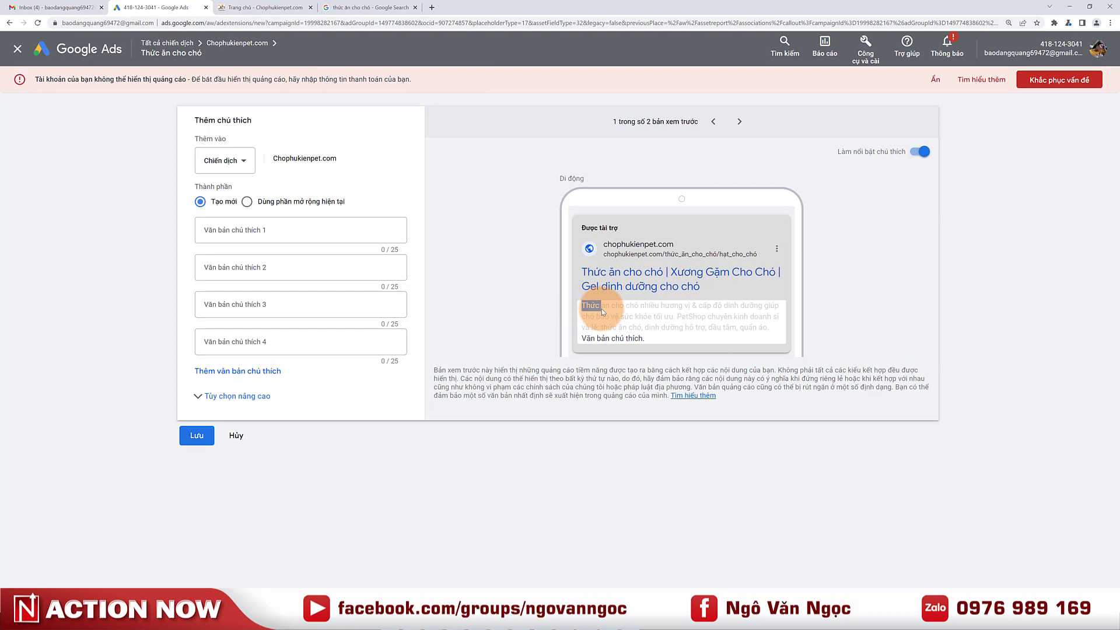
{"action": "left_click_drag", "start_coordinate": [601, 309], "coordinate": [701, 327]}
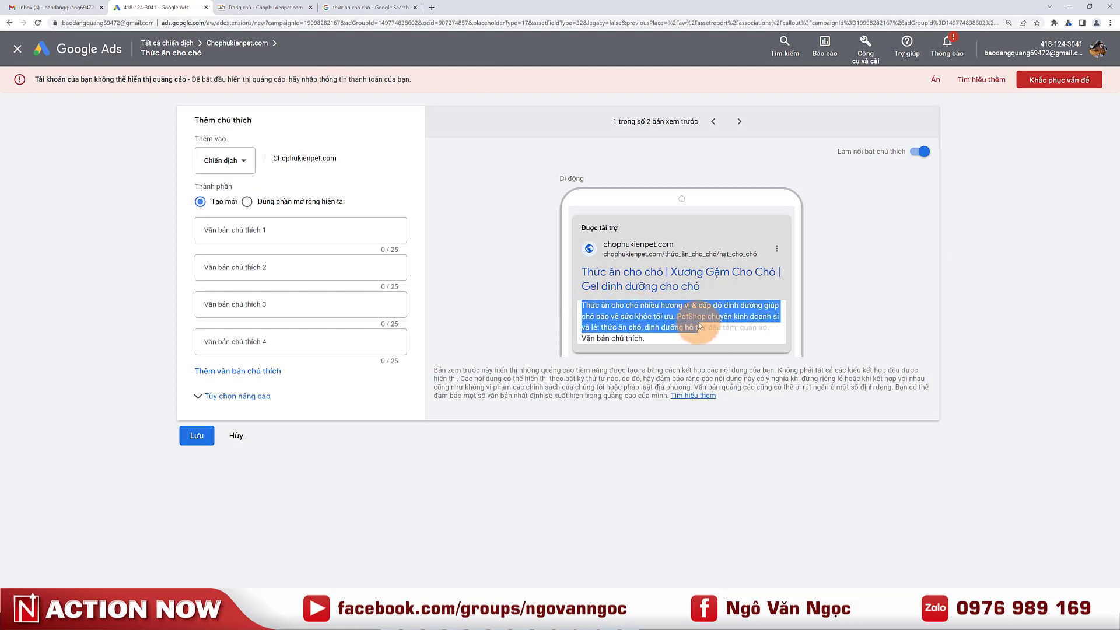
{"action": "left_click_drag", "start_coordinate": [700, 327], "coordinate": [717, 327]}
{"action": "left_click", "coordinate": [718, 327]}
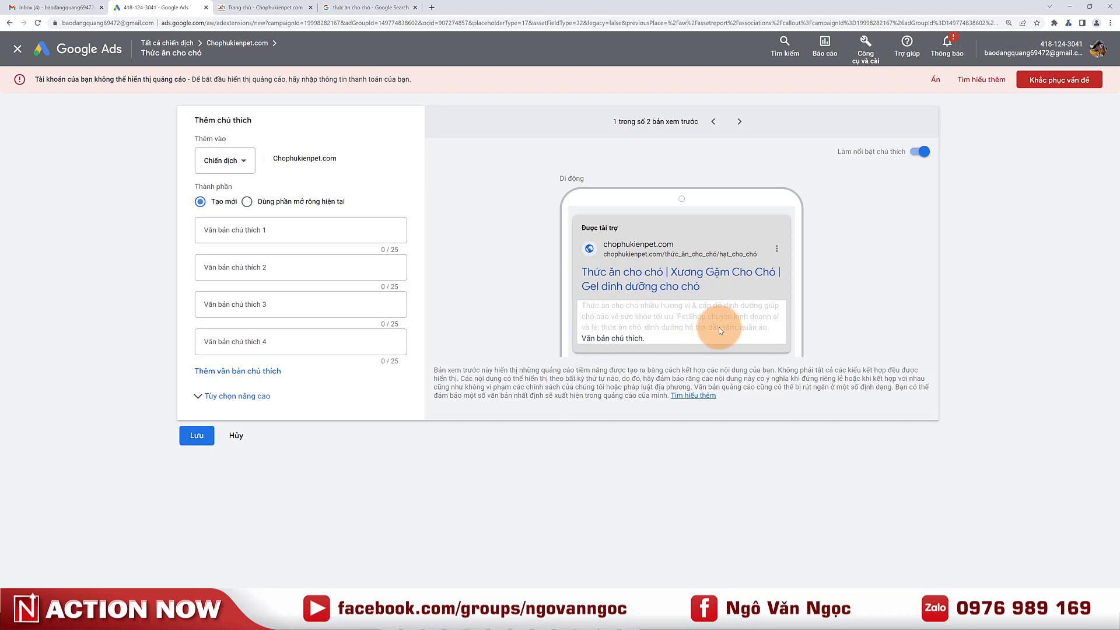
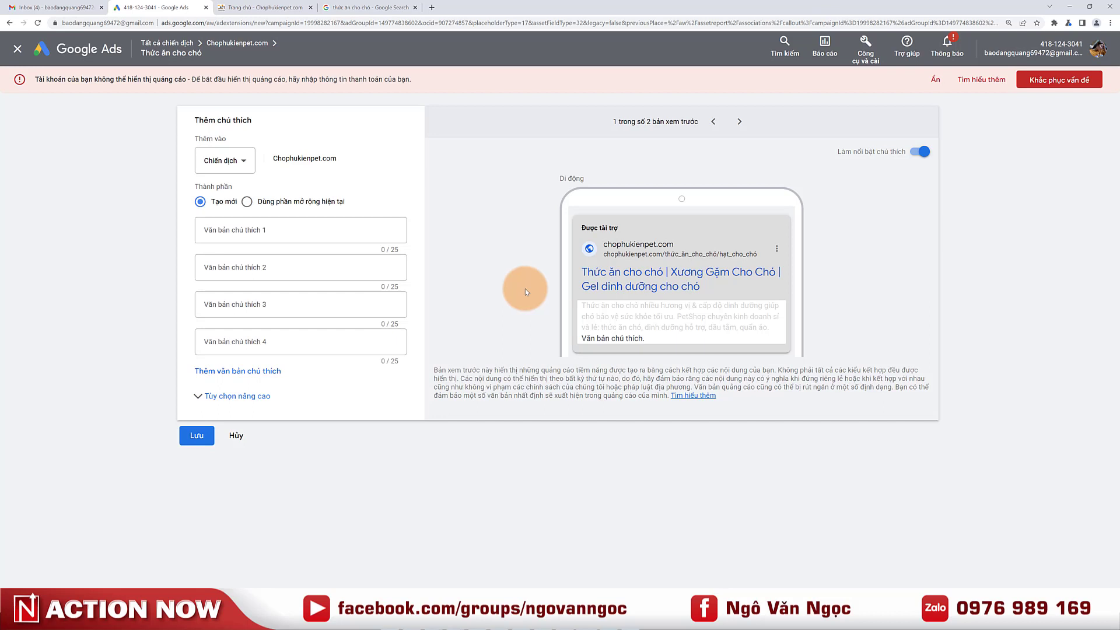
Enter "Tư Vấn Miễn Phí 24/7" as callout text 1.
{"action": "left_click", "coordinate": [260, 7]}
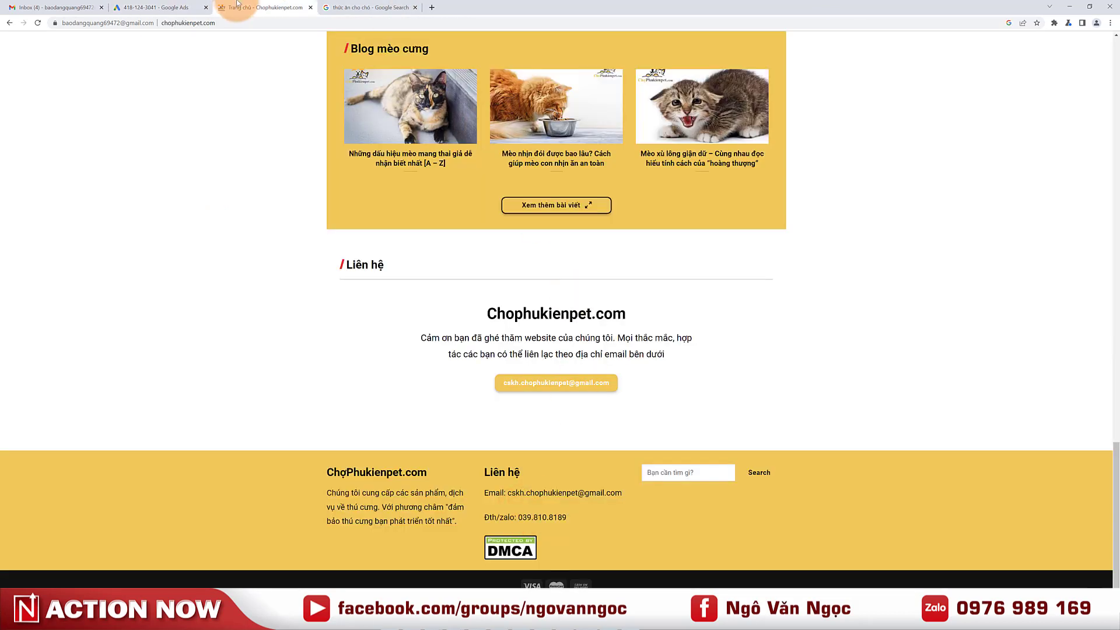
{"action": "left_click", "coordinate": [169, 5]}
{"action": "left_click", "coordinate": [225, 230]}
{"action": "type", "text": "Tư"}
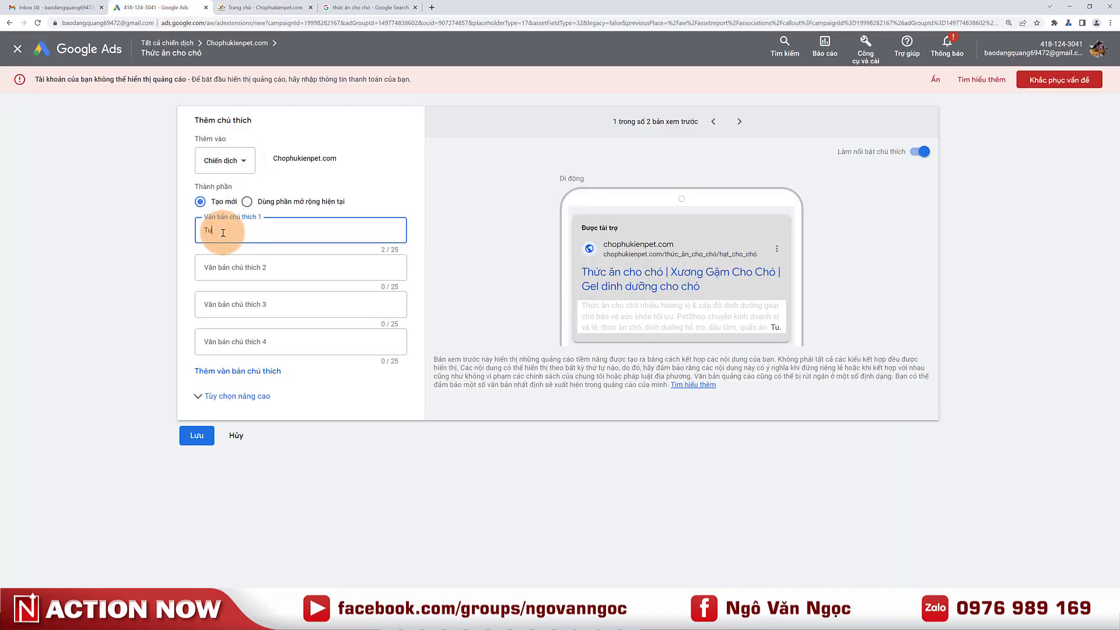
{"action": "type", "text": " Vấn Miền"}
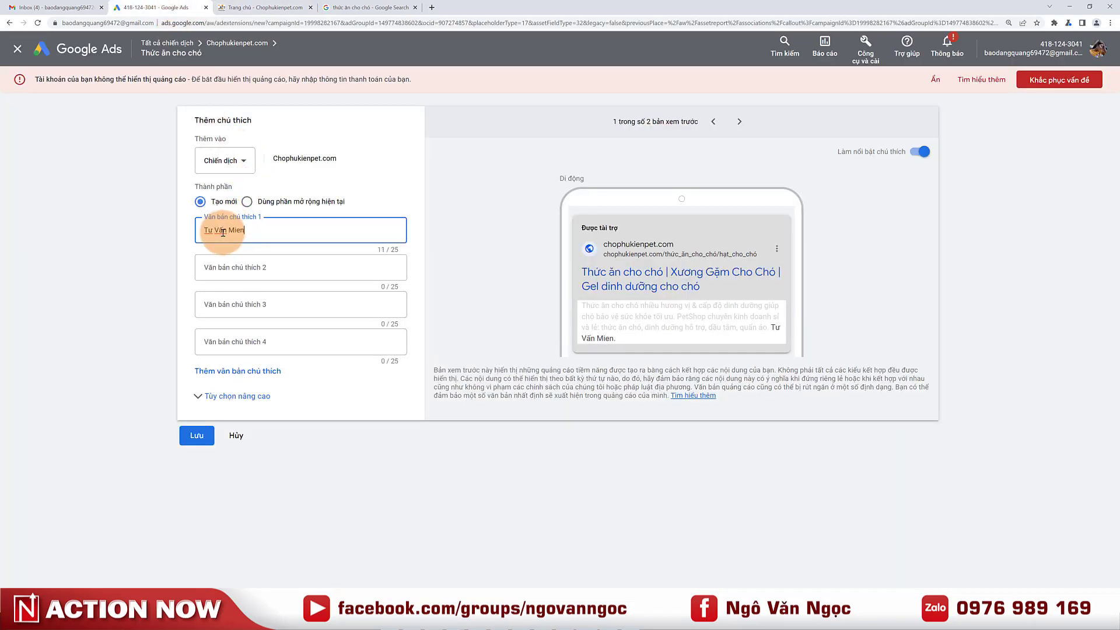
{"action": "type", "text": " Phi"}
{"action": "type", "text": " 24/7"}
Enter "Giao hàng nhanh chóng" as callout text 2.
{"action": "left_click", "coordinate": [232, 257]}
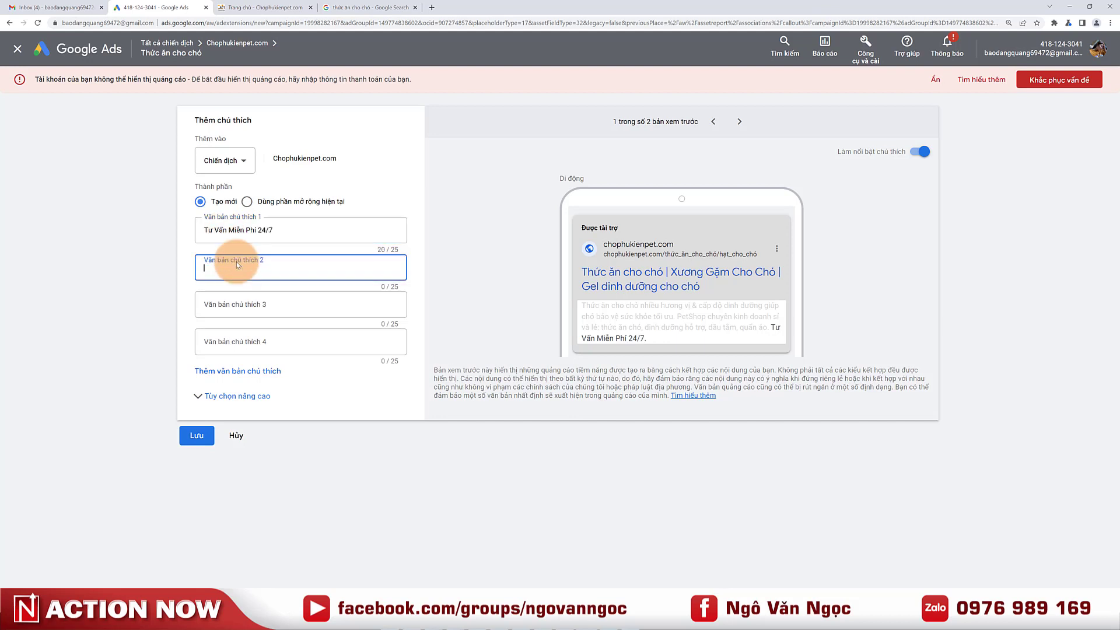
{"action": "type", "text": "Giao"}
{"action": "type", "text": " hàng nhanh ch"}
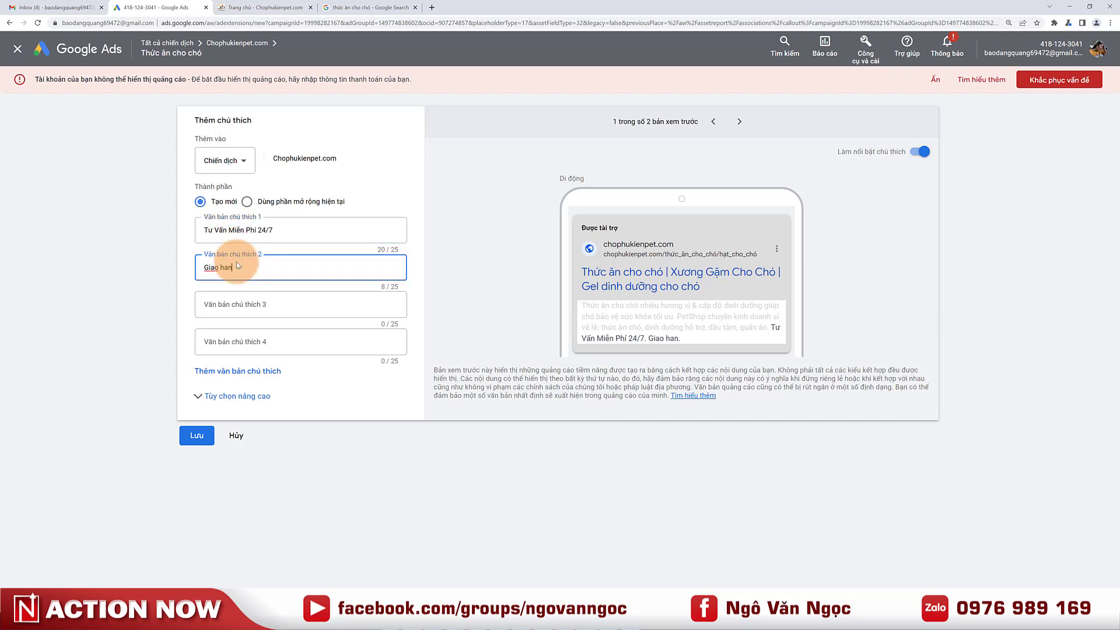
{"action": "type", "text": "óng"}
Enter "Giảm Gía 10% Hôm Nay" as callout text 3.
{"action": "left_click", "coordinate": [236, 302]}
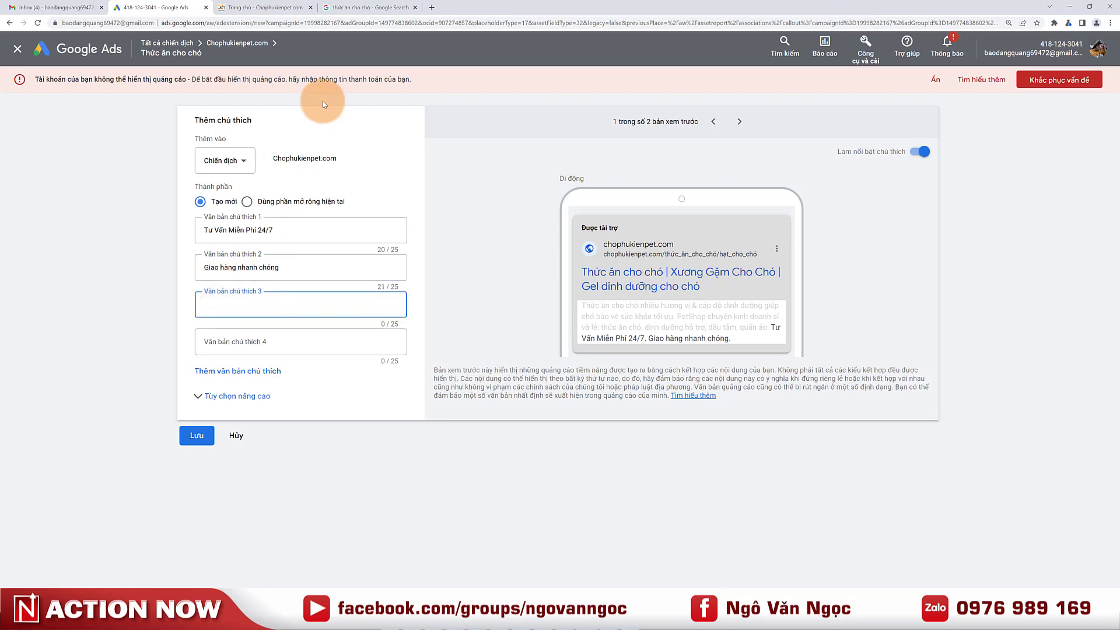
{"action": "left_click", "coordinate": [339, 5]}
{"action": "left_click", "coordinate": [155, 7]}
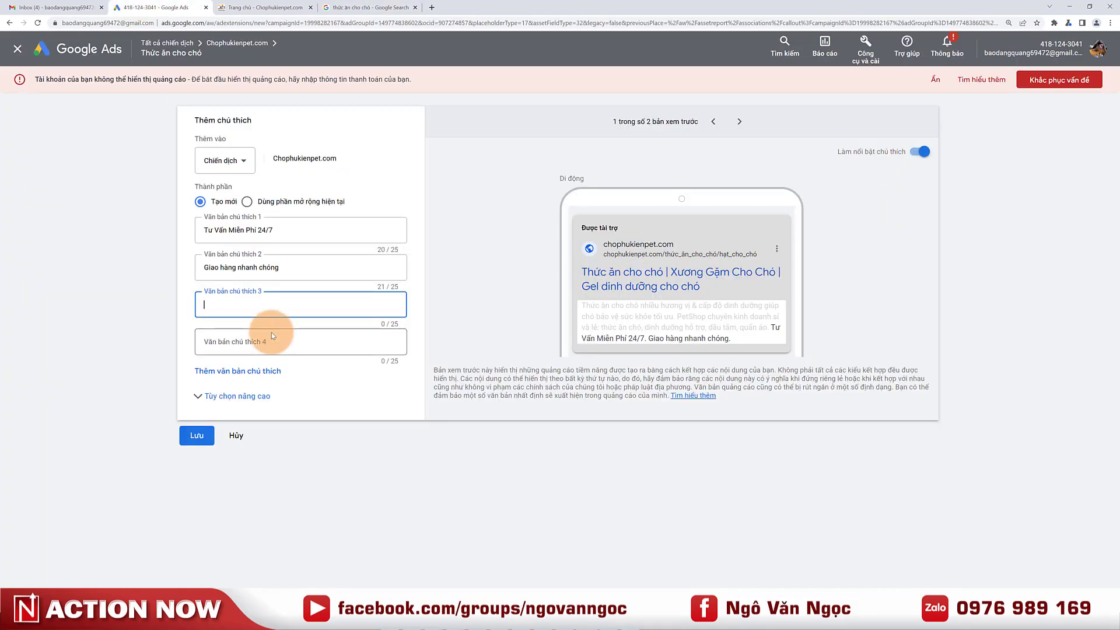
{"action": "type", "text": "Giảm Gía 10% Hôm Nay"}
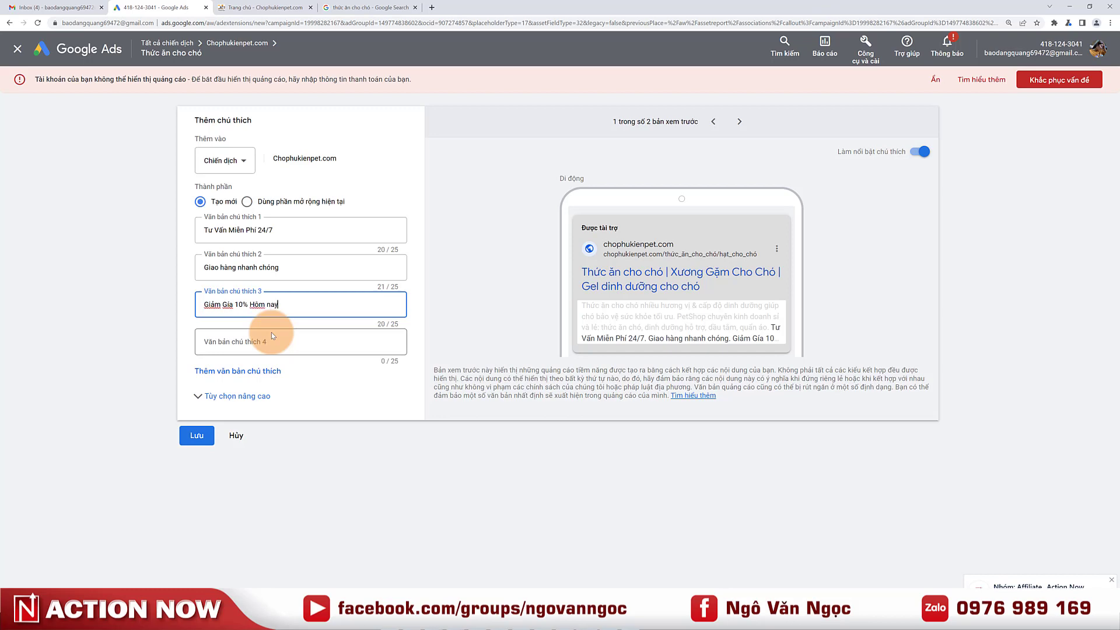
Copy the phrase "Chính Hãng, Chất Lượng, Giá Tốt" from the famipet.vn title in the Google search results for thức ăn cho chó.
{"action": "left_click", "coordinate": [350, 8]}
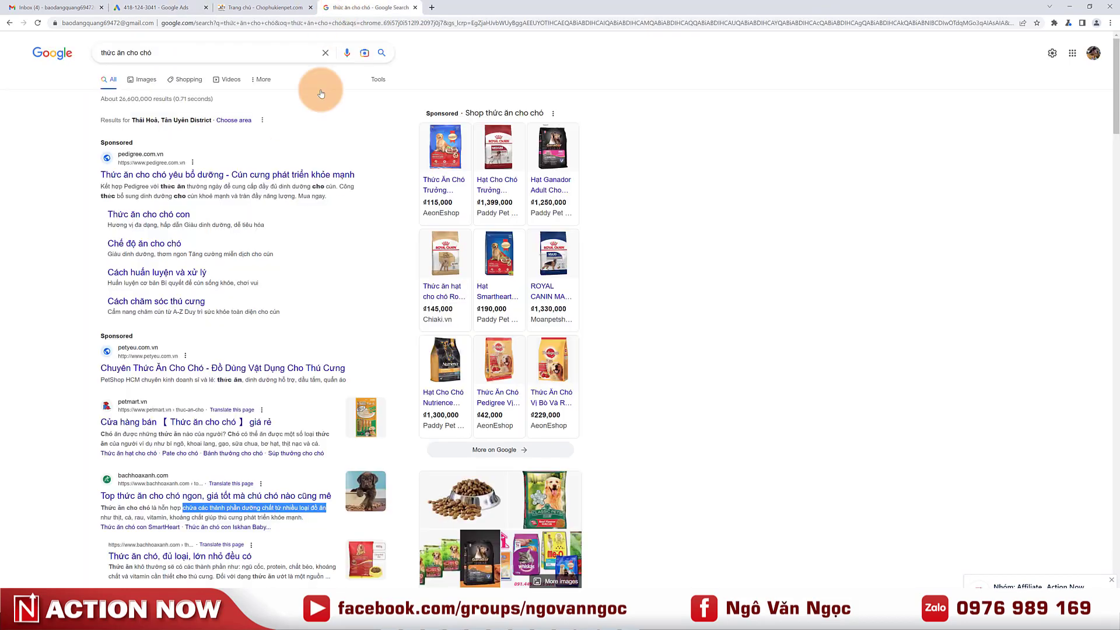
{"action": "scroll", "coordinate": [232, 420], "scroll_direction": "down", "scroll_amount": 2}
{"action": "scroll", "coordinate": [232, 420], "scroll_direction": "down", "scroll_amount": 1}
{"action": "scroll", "coordinate": [225, 401], "scroll_direction": "down", "scroll_amount": 8}
{"action": "left_click_drag", "start_coordinate": [100, 280], "coordinate": [300, 286]}
{"action": "key", "text": "ctrl+c"}
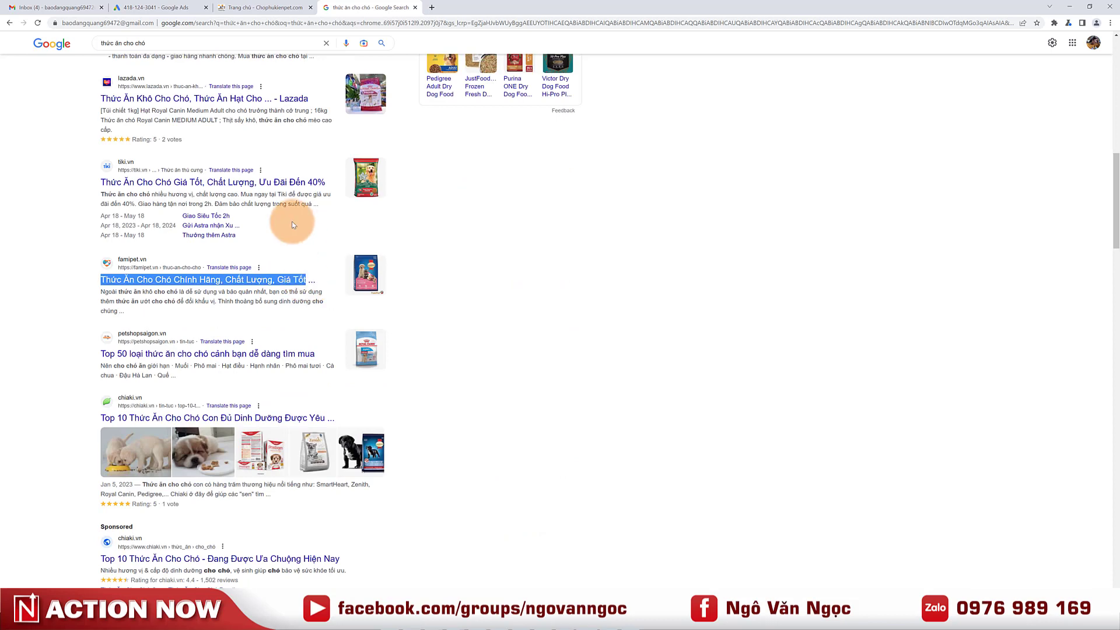
{"action": "left_click", "coordinate": [326, 43]}
{"action": "key", "text": "ctrl+v"}
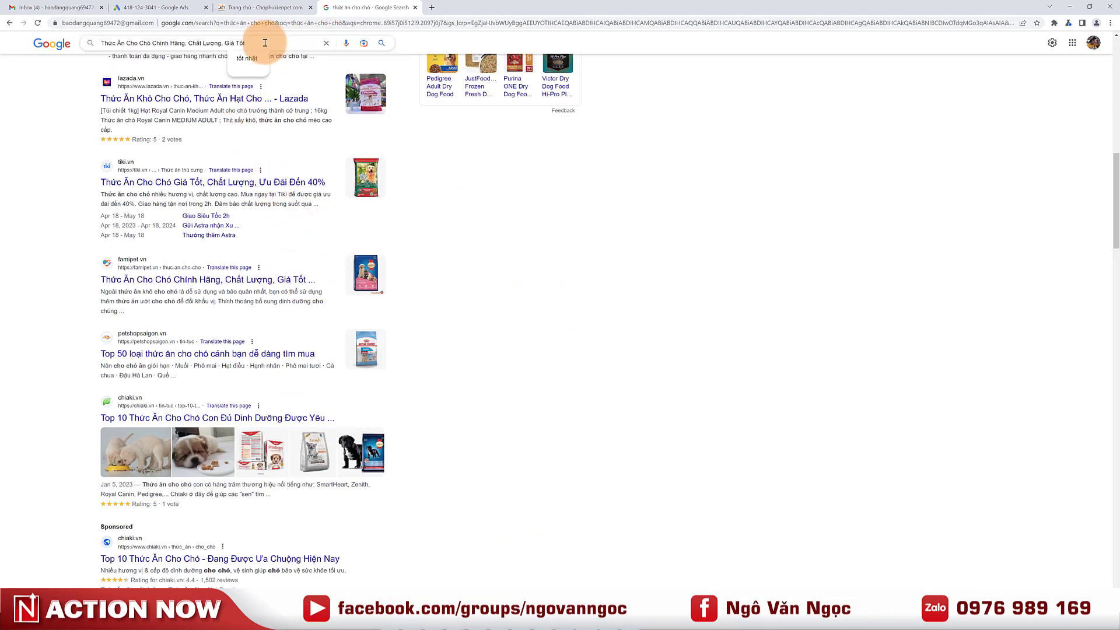
{"action": "left_click_drag", "start_coordinate": [268, 43], "coordinate": [152, 43]}
{"action": "key", "text": "ctrl+c"}
{"action": "left_click", "coordinate": [155, 7]}
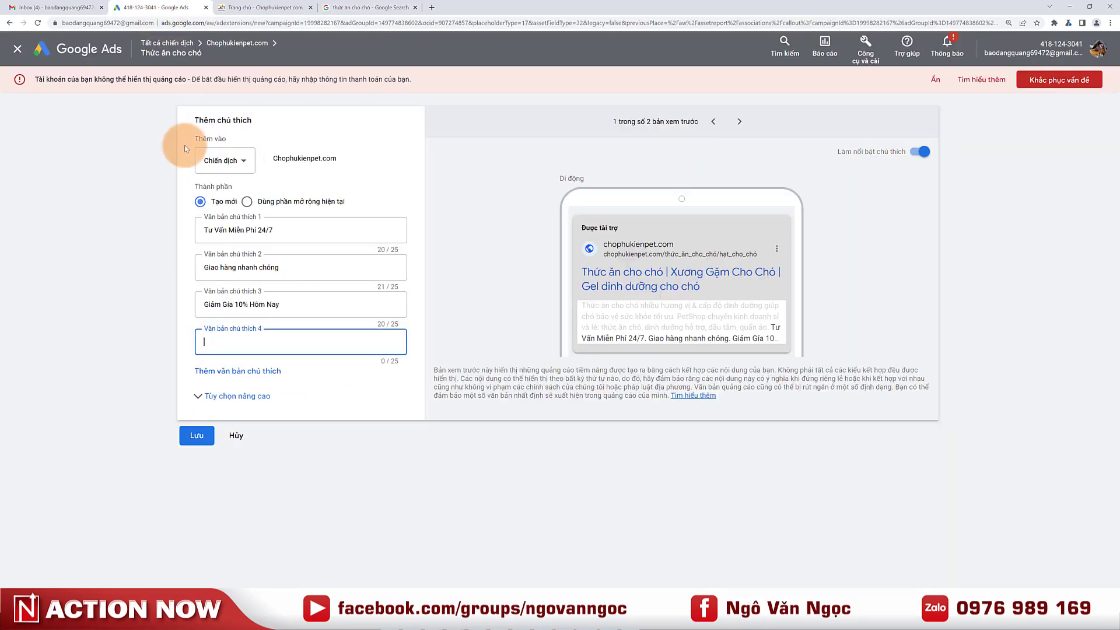
Paste the copied phrase as callout text 4 and shorten it to "Chất Lượng, Giá Tốt".
{"action": "key", "text": "ctrl+v"}
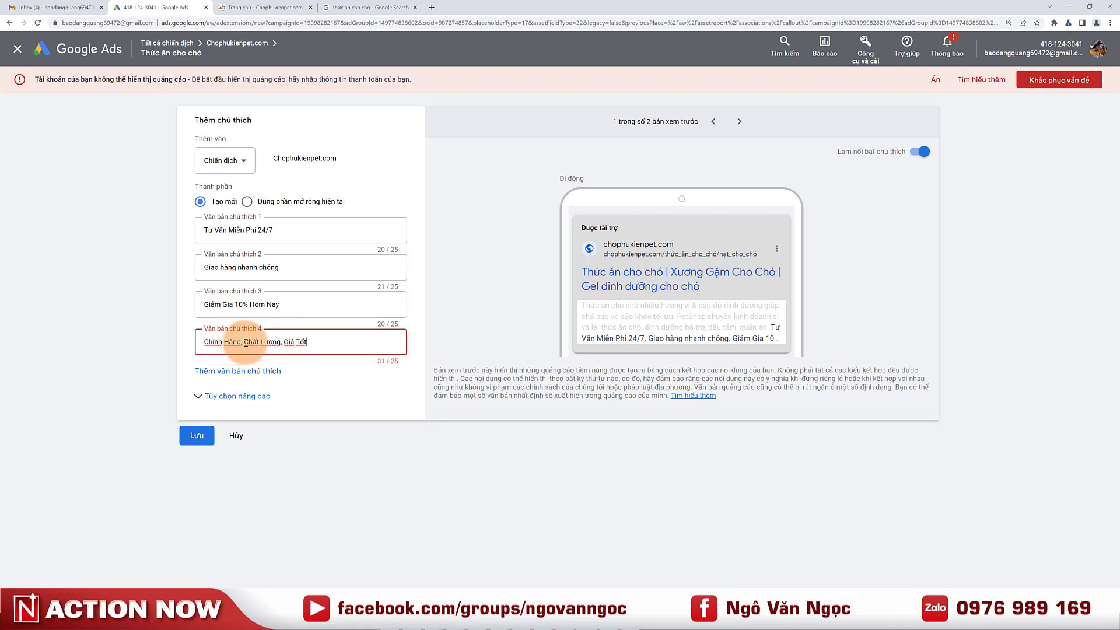
{"action": "left_click_drag", "start_coordinate": [243, 343], "coordinate": [205, 342]}
{"action": "key", "text": "BackSpace"}
{"action": "left_click", "coordinate": [125, 344]}
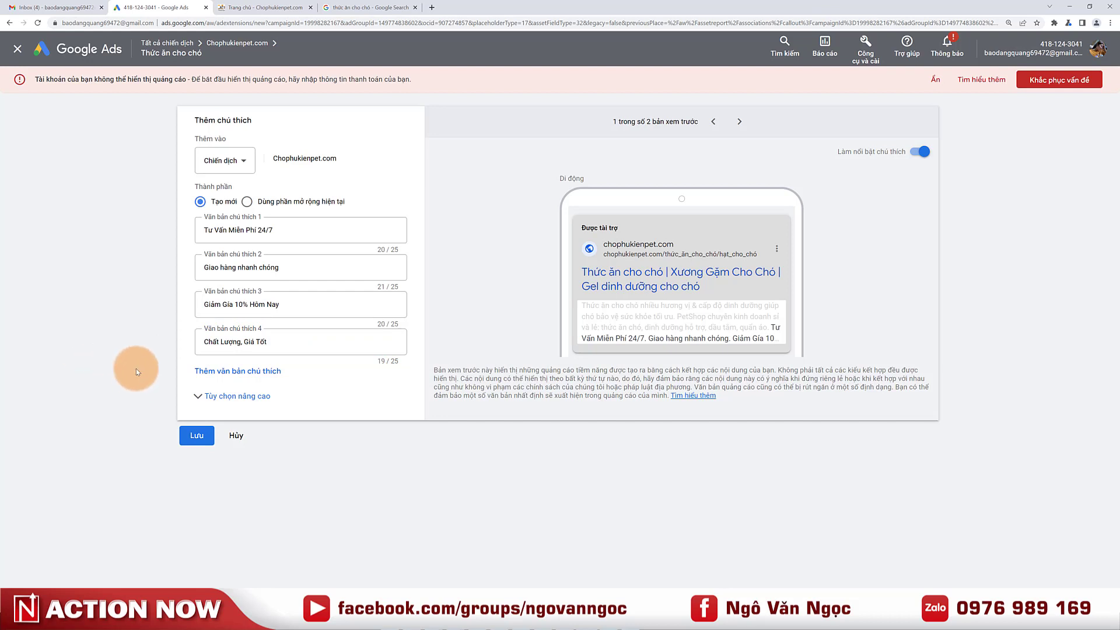
Add empty callout text fields 5 to 9 to the form.
{"action": "left_click", "coordinate": [221, 371]}
{"action": "left_click", "coordinate": [215, 418]}
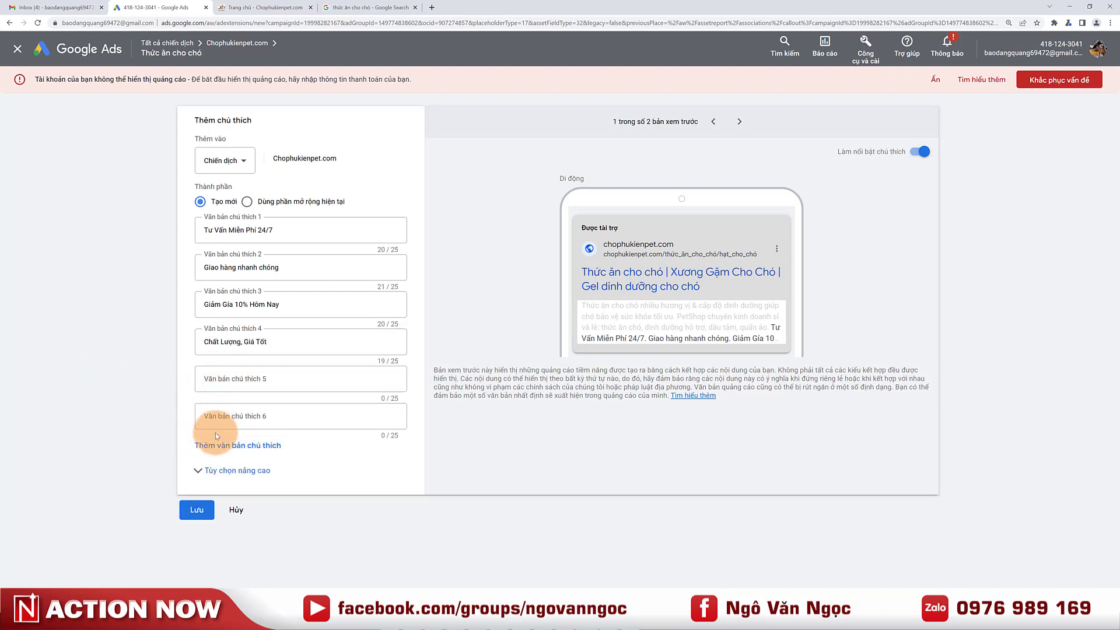
{"action": "left_click", "coordinate": [215, 446]}
{"action": "left_click", "coordinate": [210, 482]}
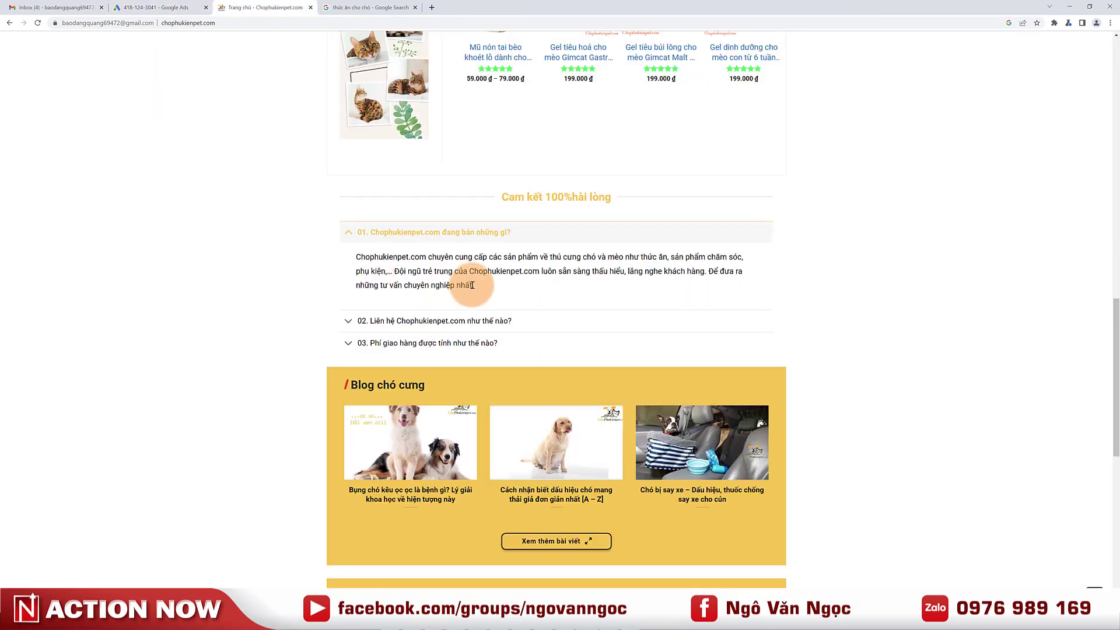
Copy "tư vấn chuyên nghiệp nhất" from the shop website's first FAQ answer and paste it as callout text 5.
{"action": "left_click_drag", "start_coordinate": [473, 285], "coordinate": [380, 285]}
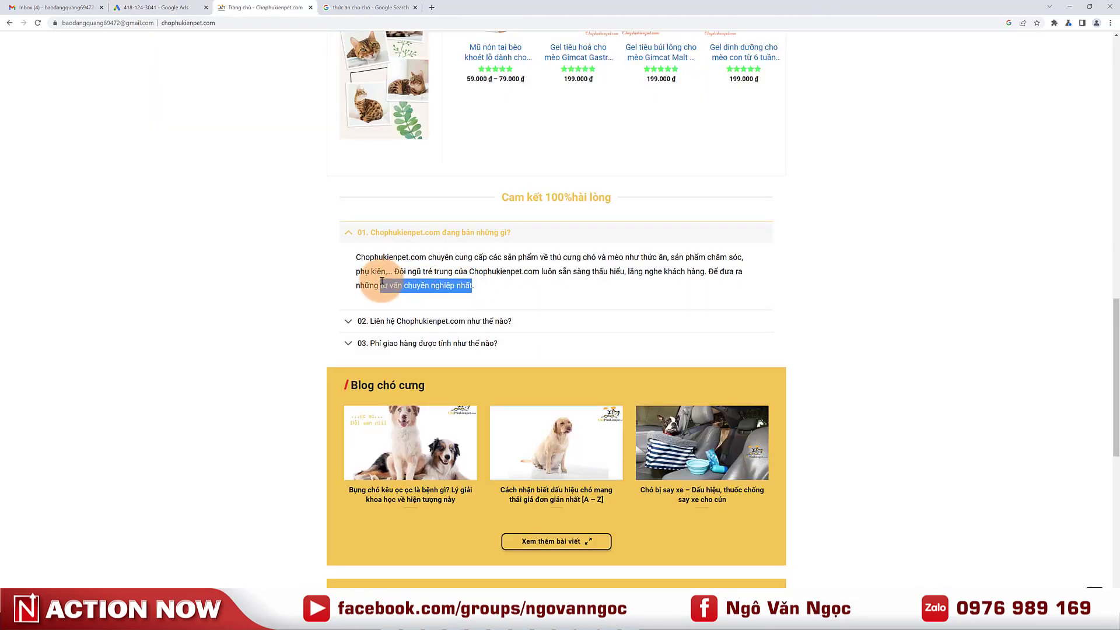
{"action": "left_click", "coordinate": [356, 7]}
{"action": "left_click", "coordinate": [175, 7]}
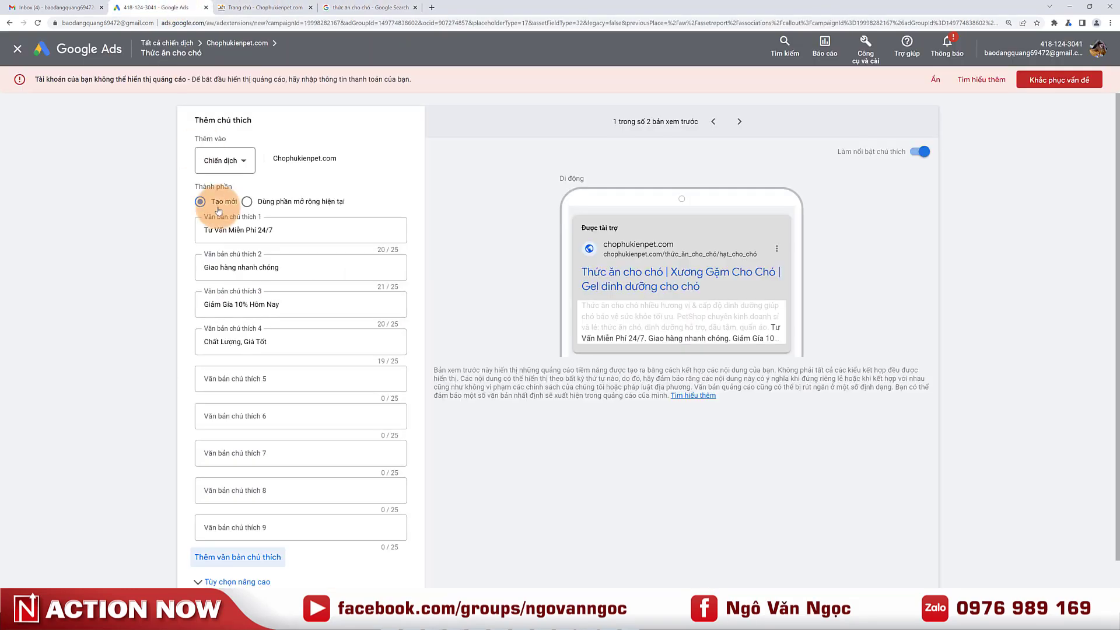
{"action": "left_click", "coordinate": [225, 377]}
{"action": "key", "text": "ctrl+v"}
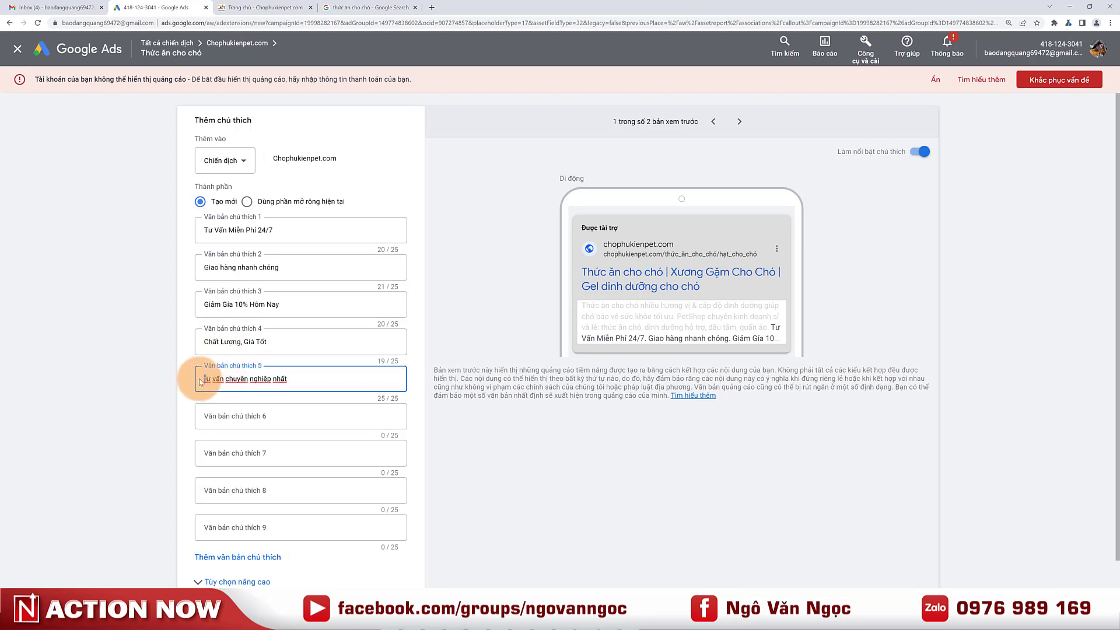
Capitalize the words of callout text 5 to read "Tư Vấn Chuyên Nghiệp nhất".
{"action": "key", "text": "shift+Right"}
{"action": "type", "text": "T"}
{"action": "key", "text": "ctrl+Right"}
{"action": "key", "text": "shift+Right"}
{"action": "type", "text": "V"}
{"action": "key", "text": "ctrl+Right"}
{"action": "key", "text": "shift+Right"}
{"action": "type", "text": "C"}
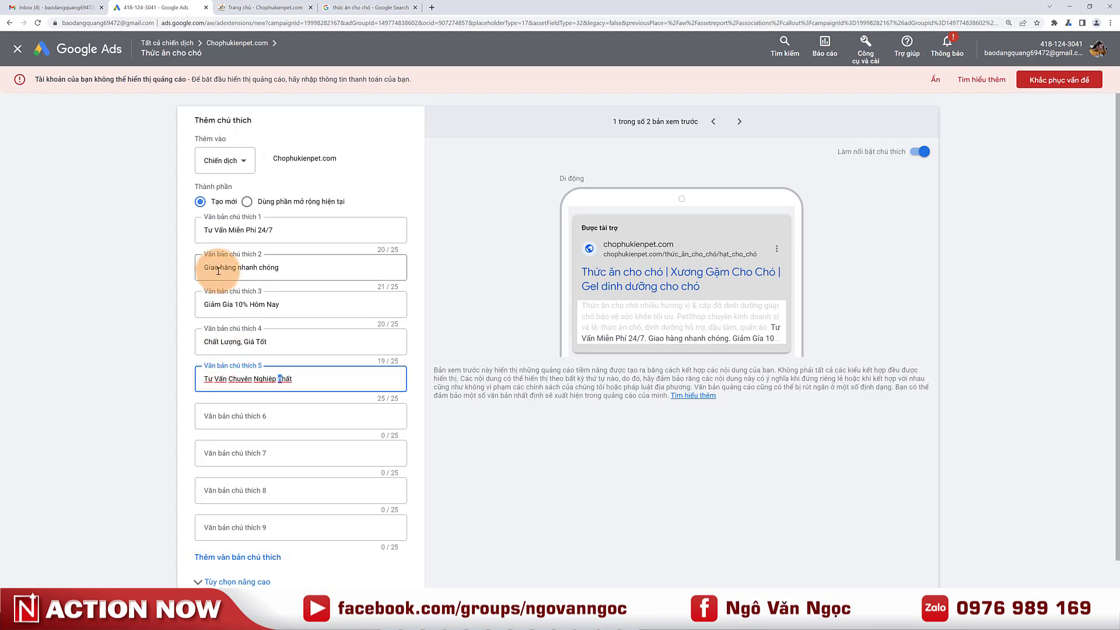
{"action": "key", "text": "ctrl+Right"}
{"action": "key", "text": "shift+Right"}
{"action": "type", "text": "N"}
Capitalize the words of callout text 2 to read "Giao Hàng Nhanh Chóng".
{"action": "left_click", "coordinate": [225, 269]}
{"action": "key", "text": "shift+Left"}
{"action": "type", "text": "H"}
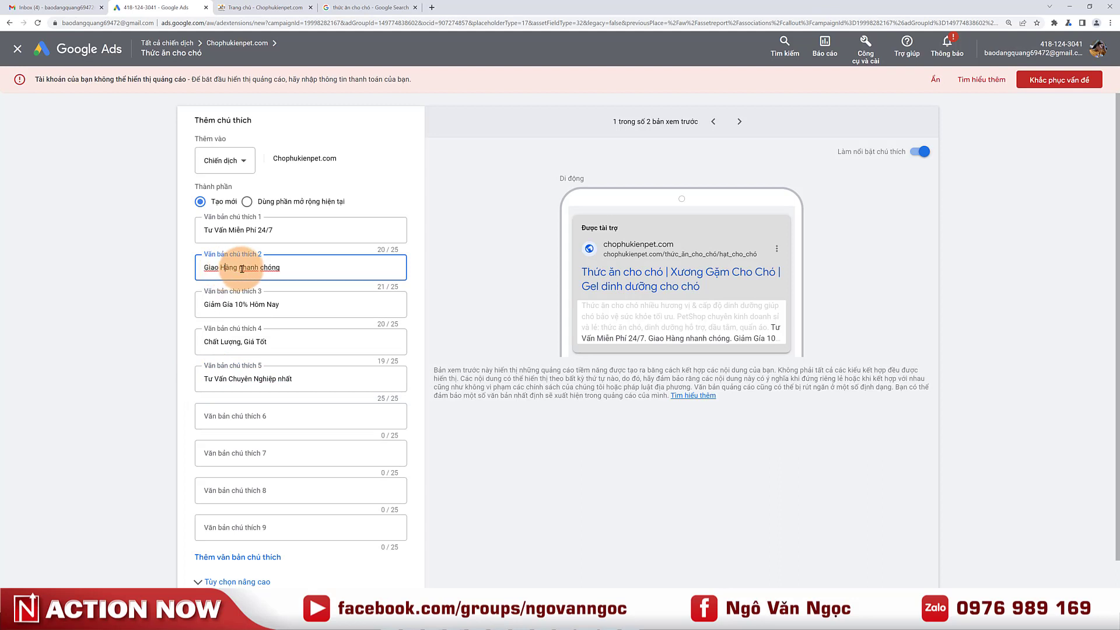
{"action": "left_click", "coordinate": [242, 269]}
{"action": "key", "text": "shift+Left"}
{"action": "type", "text": "N"}
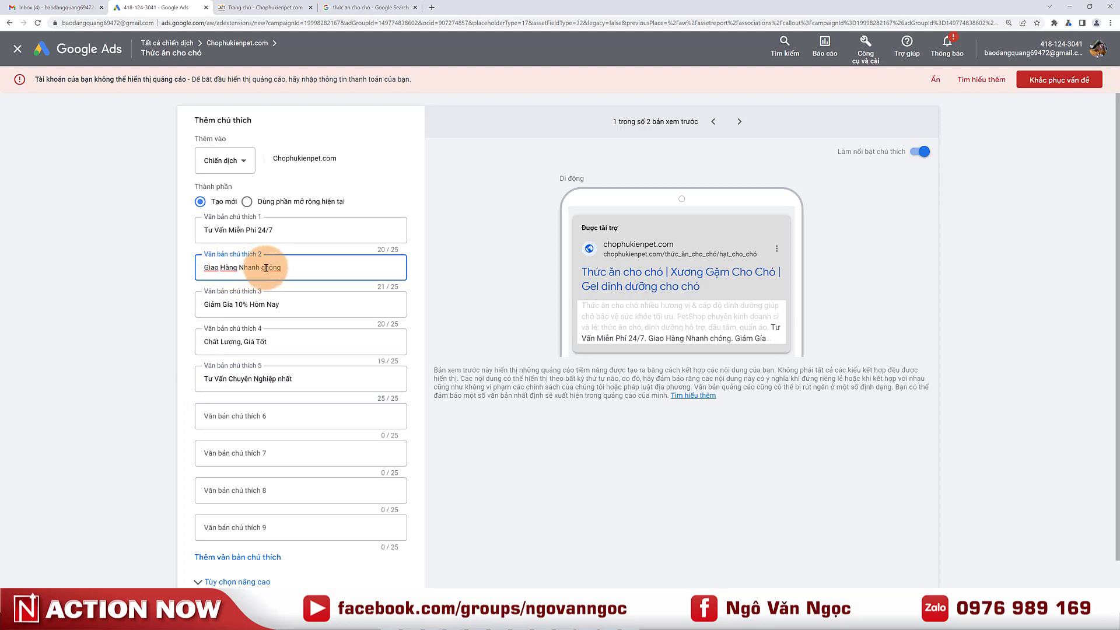
{"action": "left_click", "coordinate": [263, 267]}
{"action": "key", "text": "shift+Left"}
{"action": "type", "text": "C"}
Leave callout texts 6 to 9 empty and save the callouts to the campaign.
{"action": "left_click", "coordinate": [265, 405]}
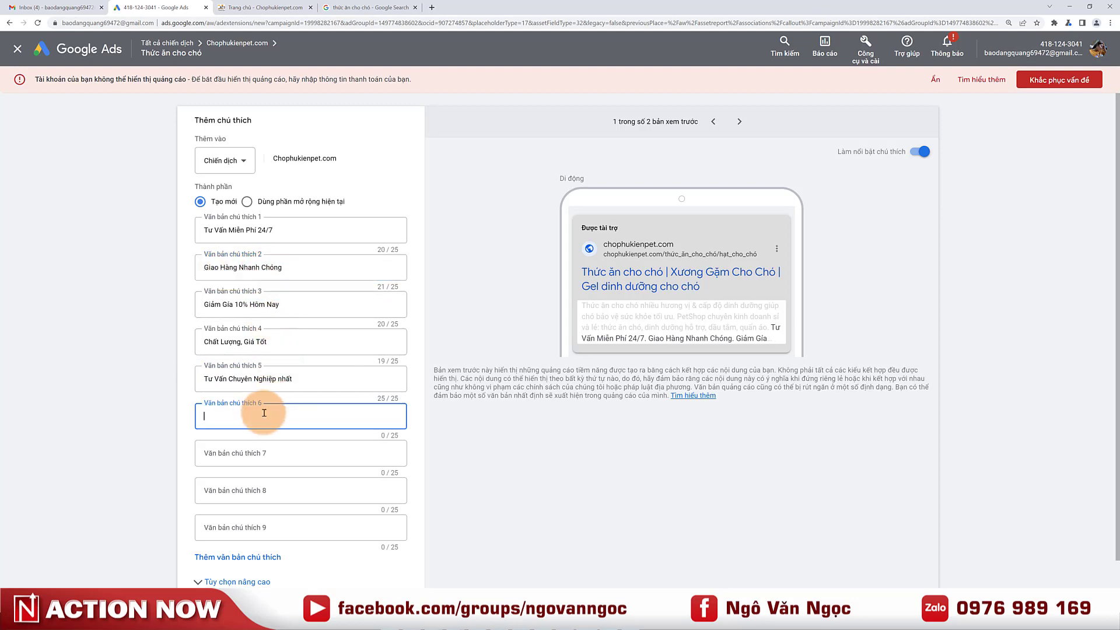
{"action": "scroll", "coordinate": [273, 386], "scroll_direction": "down", "scroll_amount": 1}
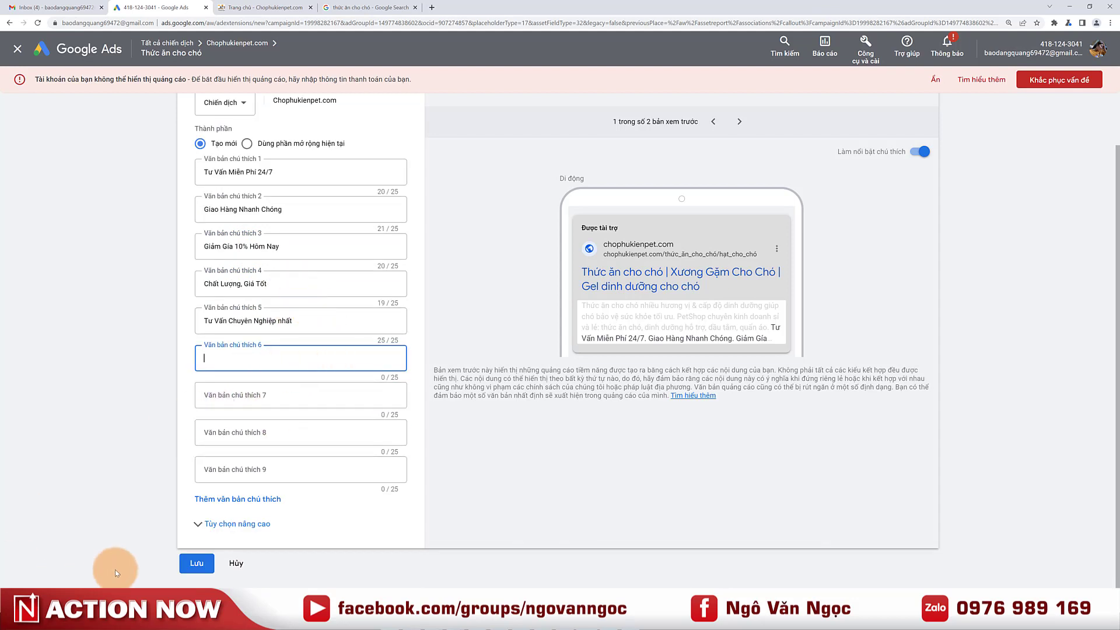
{"action": "left_click", "coordinate": [182, 572]}
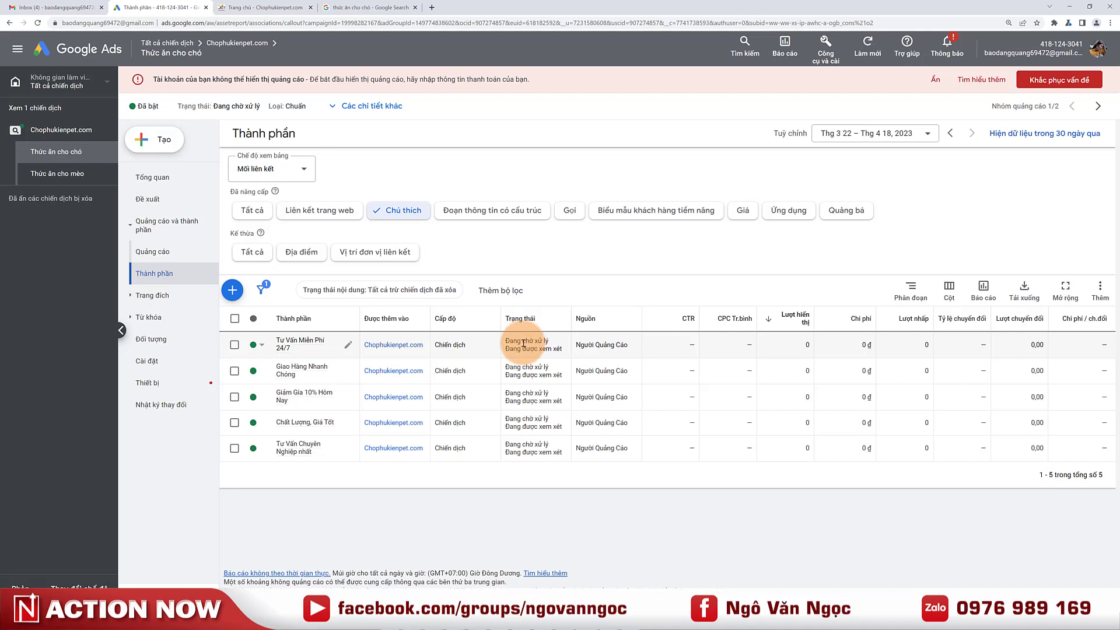
Check the review status of the five saved callouts and examine the sitelinks under the Pedigree ad in the Google search results.
{"action": "left_click_drag", "start_coordinate": [519, 334], "coordinate": [533, 445]}
{"action": "left_click", "coordinate": [545, 414]}
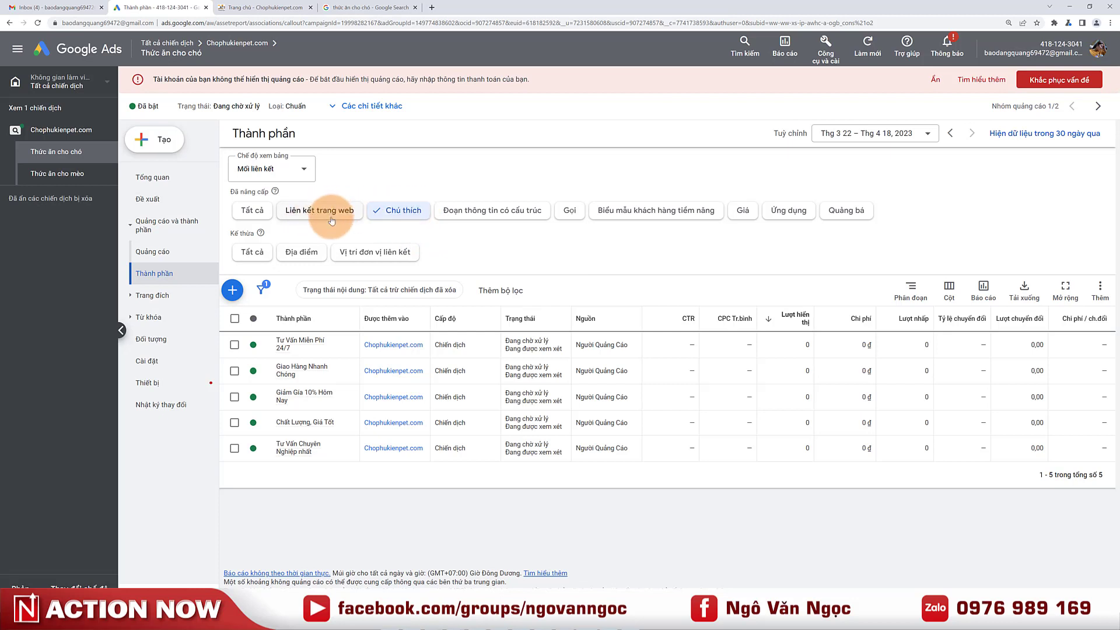
{"action": "left_click", "coordinate": [272, 8]}
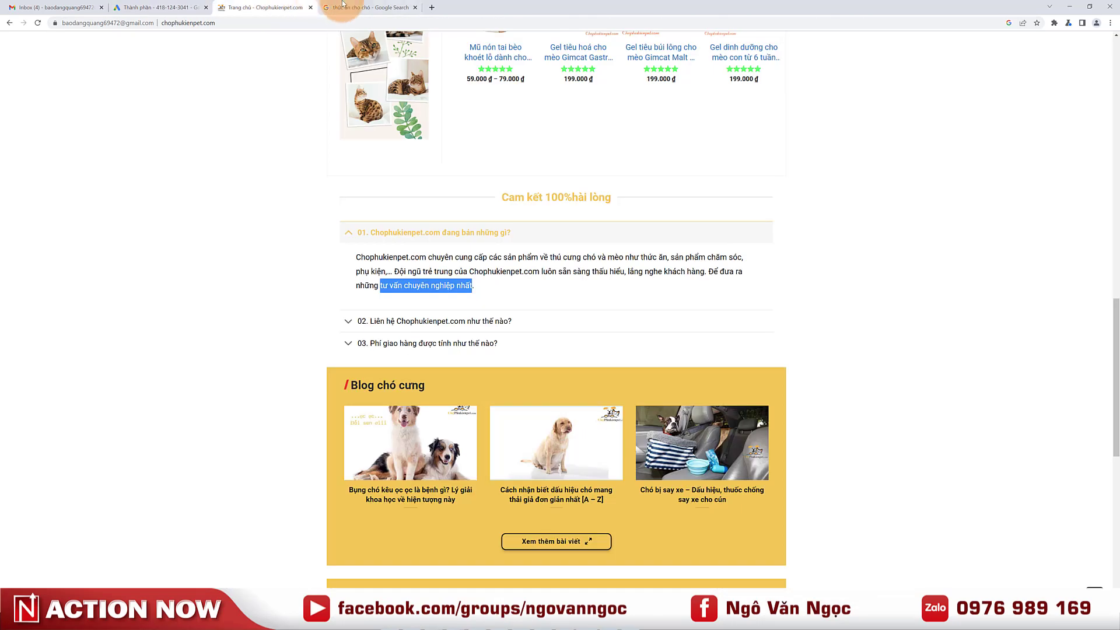
{"action": "left_click", "coordinate": [344, 8]}
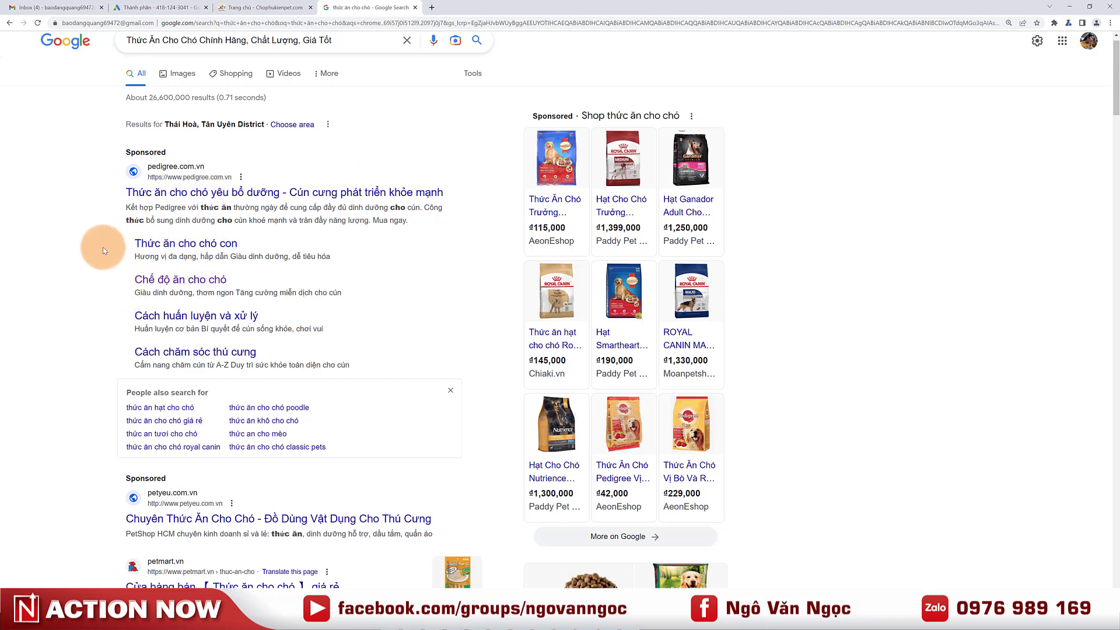
{"action": "left_click_drag", "start_coordinate": [135, 246], "coordinate": [270, 353]}
{"action": "left_click", "coordinate": [155, 110]}
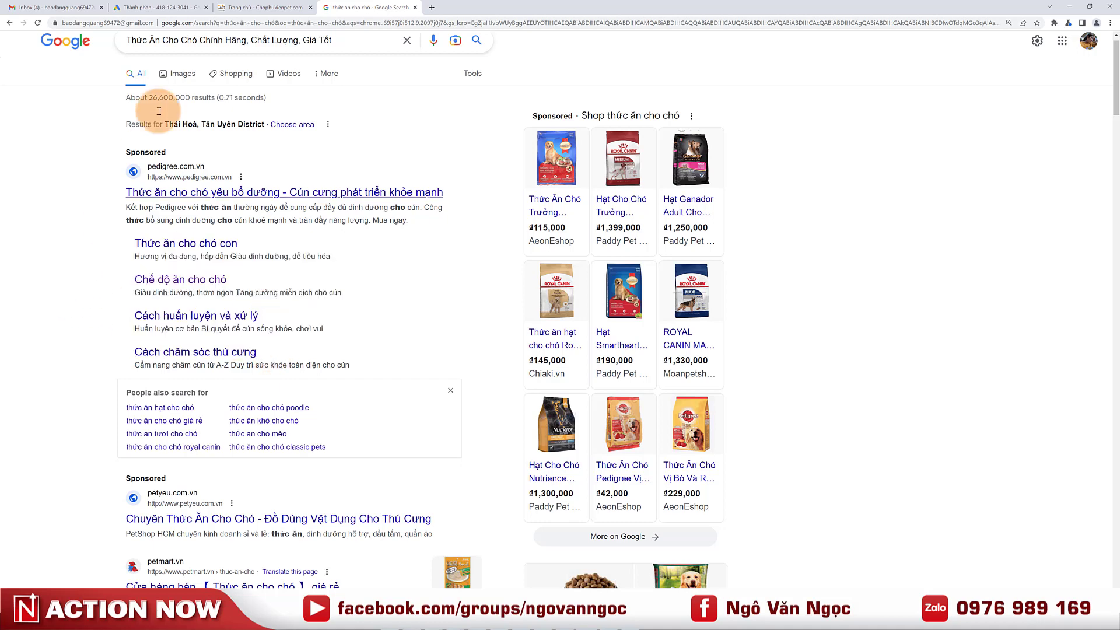
{"action": "left_click", "coordinate": [169, 5]}
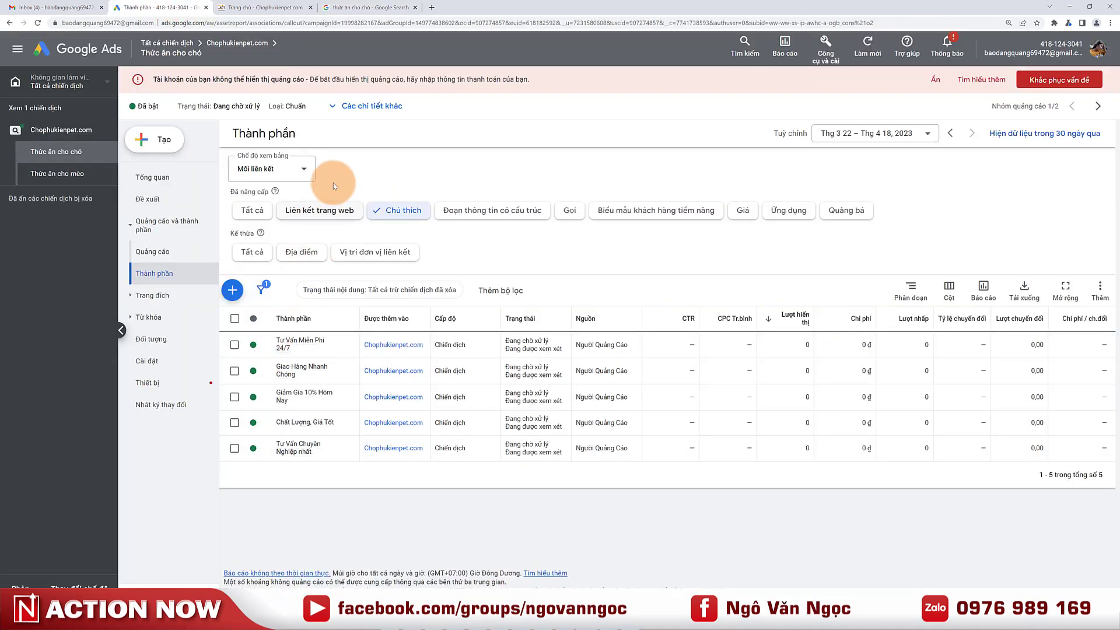
Open the Pedigree ad's four sitelinks from the Google results, "Thức ăn cho chó con" through "Cách chăm sóc thú cưng", each in its own browser tab.
{"action": "left_click", "coordinate": [350, 8]}
{"action": "right_click", "coordinate": [190, 249]}
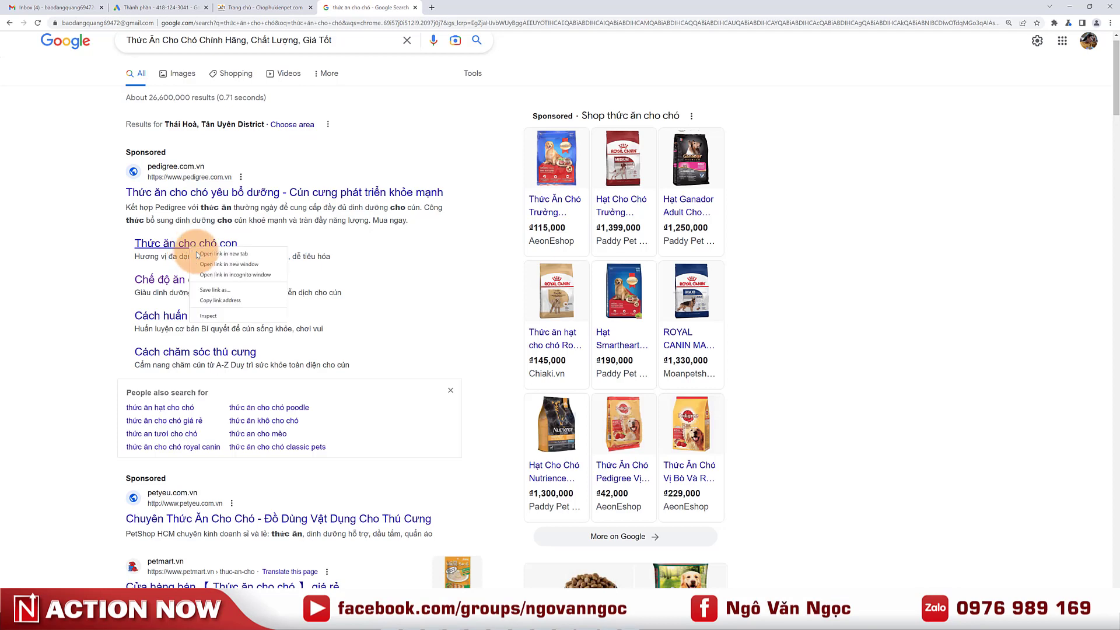
{"action": "left_click", "coordinate": [207, 255]}
{"action": "right_click", "coordinate": [204, 279]}
{"action": "left_click", "coordinate": [216, 284]}
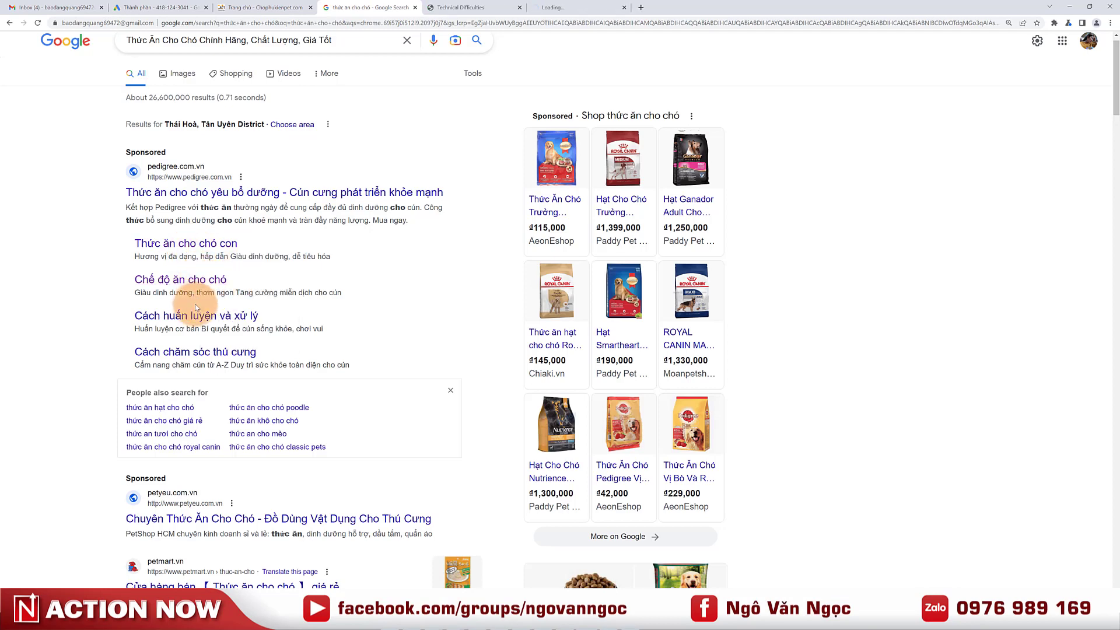
{"action": "right_click", "coordinate": [194, 315]}
{"action": "left_click", "coordinate": [204, 320]}
{"action": "left_click", "coordinate": [185, 353], "text": "ctrl"}
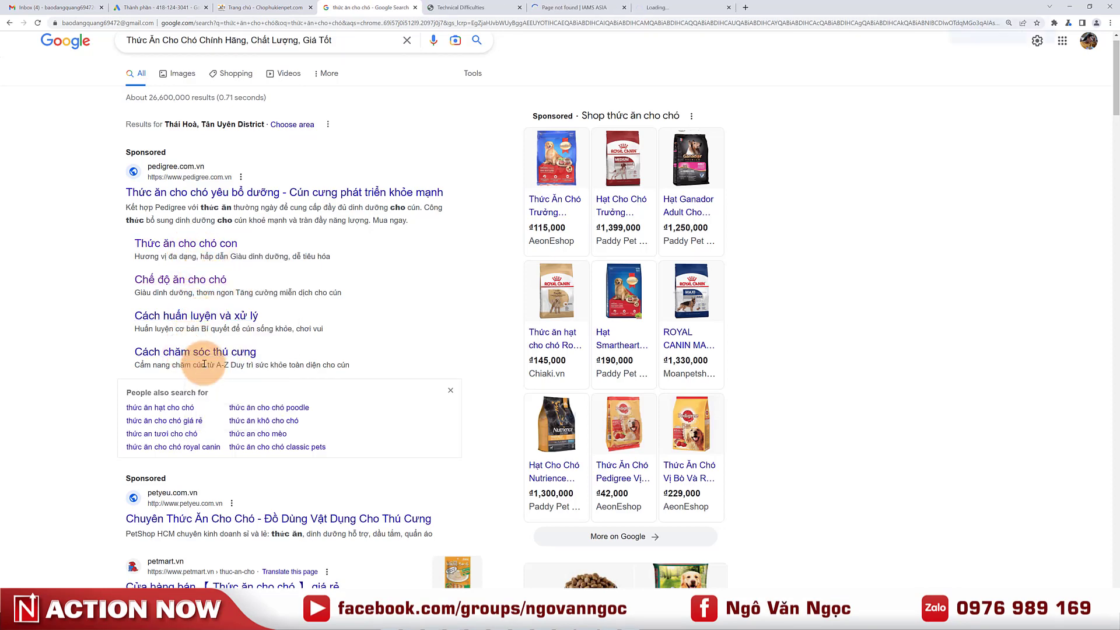
Examine the landing pages opened from the four Pedigree sitelinks and look through the other results for further ad extensions.
{"action": "left_click", "coordinate": [575, 7]}
{"action": "left_click", "coordinate": [667, 7]}
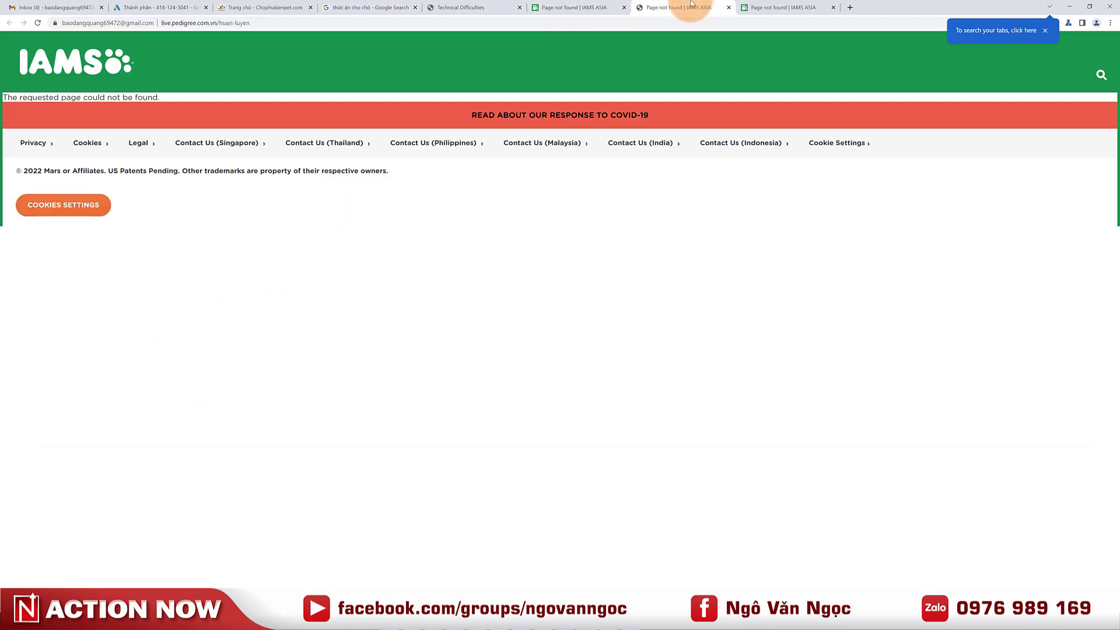
{"action": "left_click", "coordinate": [534, 8]}
{"action": "left_click", "coordinate": [496, 8]}
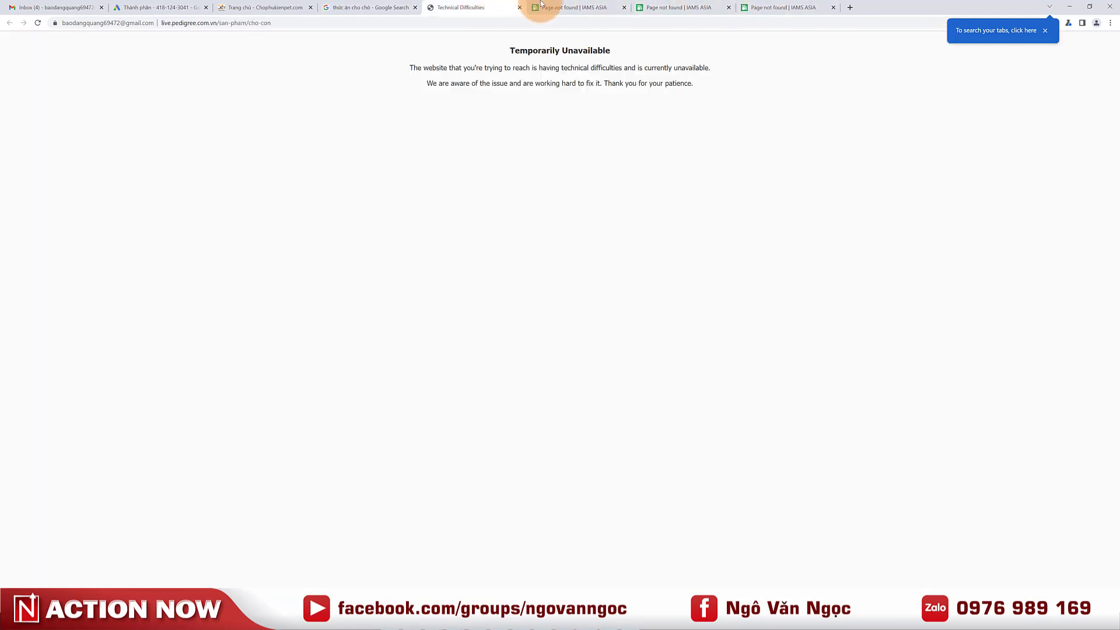
{"action": "left_click", "coordinate": [665, 8]}
{"action": "left_click", "coordinate": [764, 7]}
{"action": "left_click", "coordinate": [677, 7]}
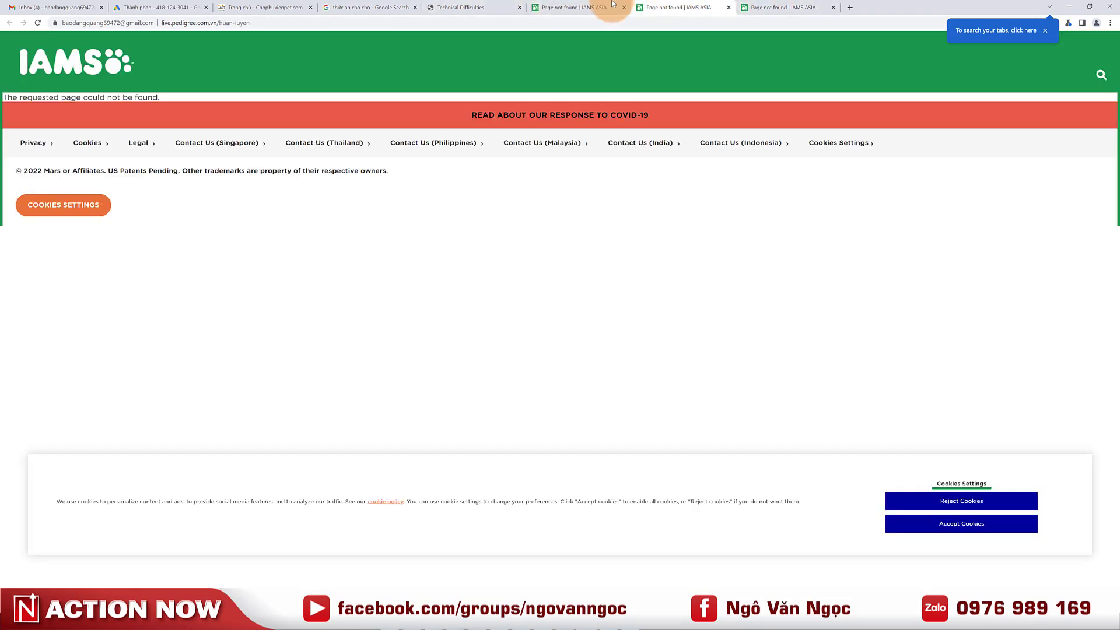
{"action": "left_click", "coordinate": [574, 7]}
{"action": "left_click", "coordinate": [461, 7]}
{"action": "left_click", "coordinate": [387, 6]}
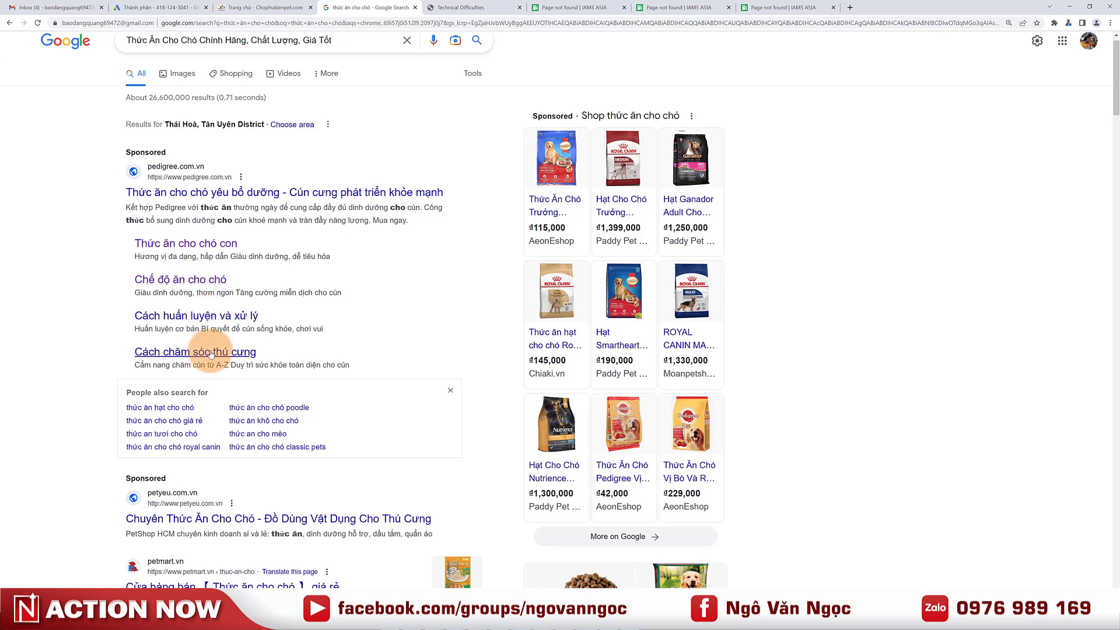
{"action": "scroll", "coordinate": [210, 353], "scroll_direction": "down", "scroll_amount": 15}
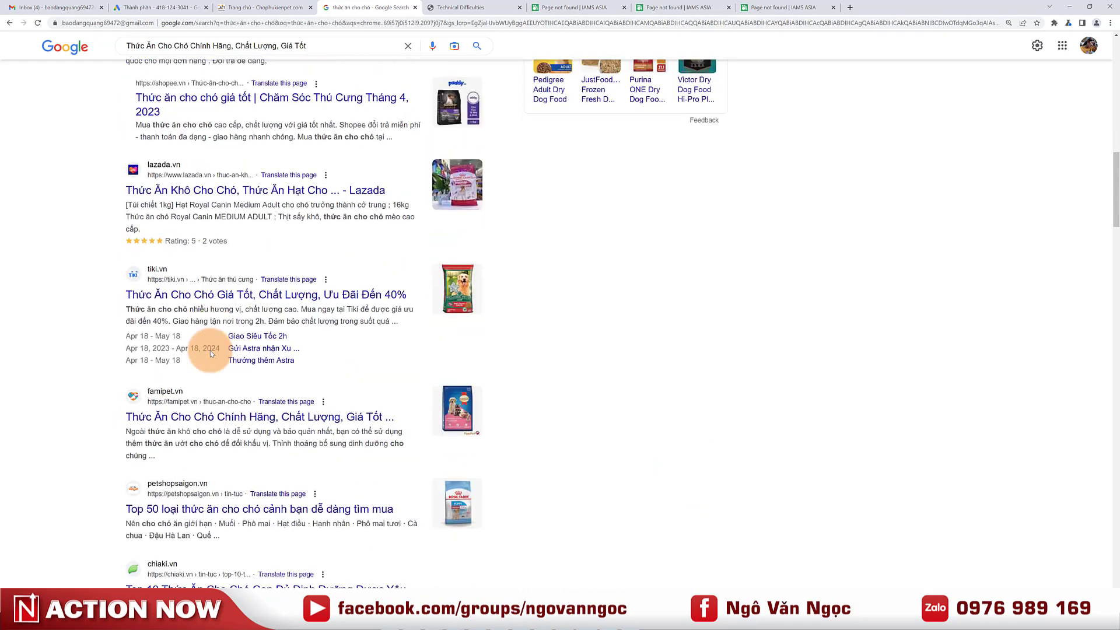
{"action": "scroll", "coordinate": [211, 354], "scroll_direction": "down", "scroll_amount": 10}
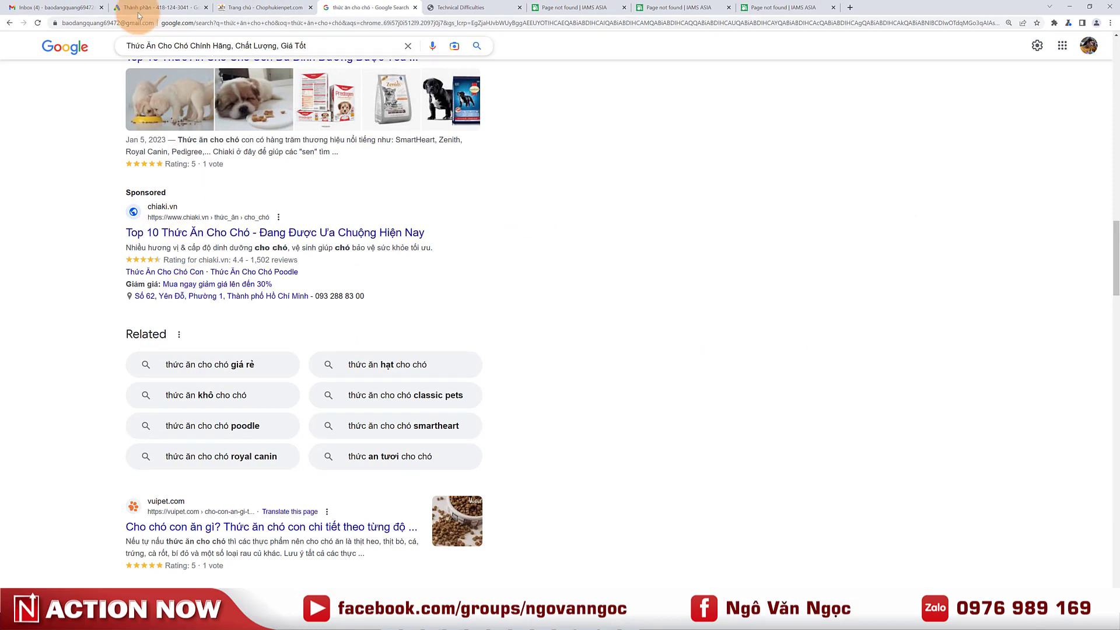
In Google Ads, start creating new sitelink assets for the "Thức ăn cho chó" ad group.
{"action": "left_click", "coordinate": [156, 7]}
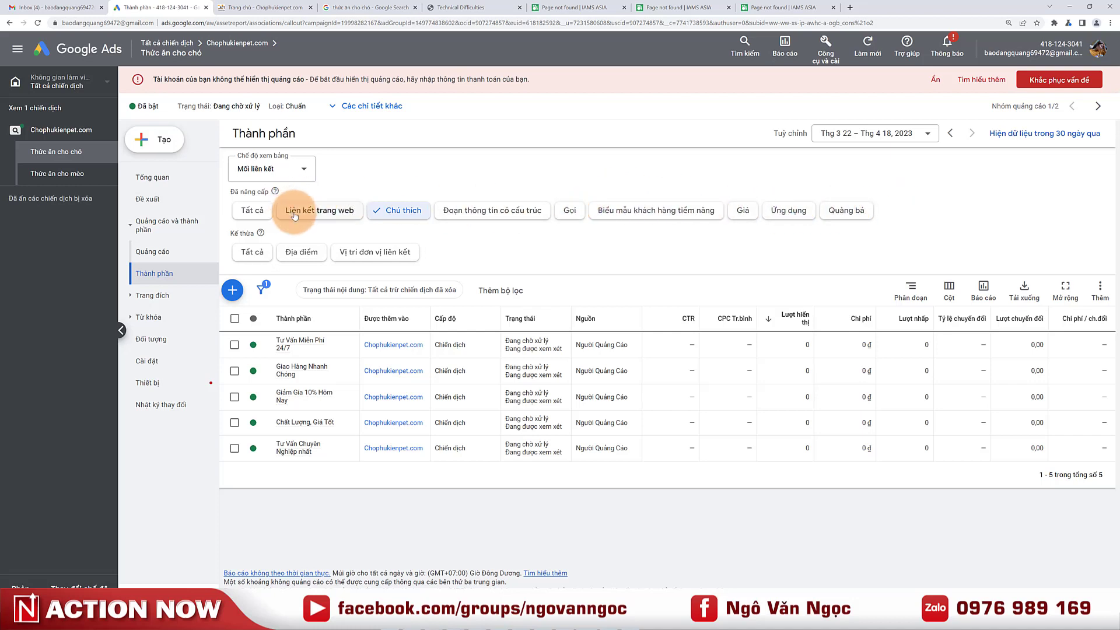
{"action": "left_click", "coordinate": [313, 214]}
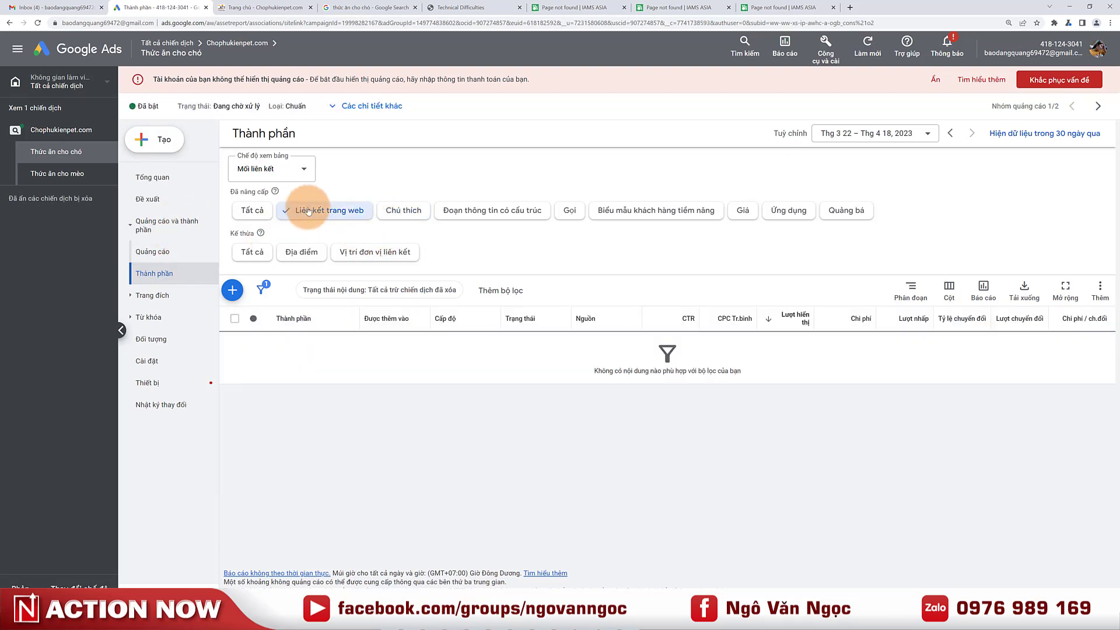
{"action": "left_click", "coordinate": [232, 290]}
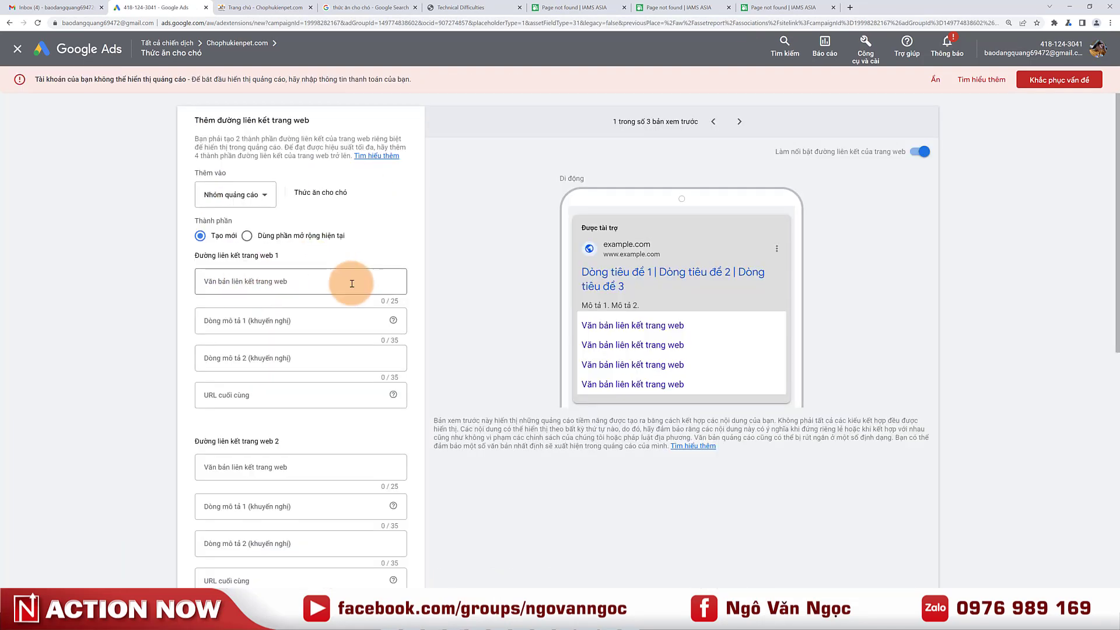
{"action": "scroll", "coordinate": [295, 317], "scroll_direction": "down", "scroll_amount": 1}
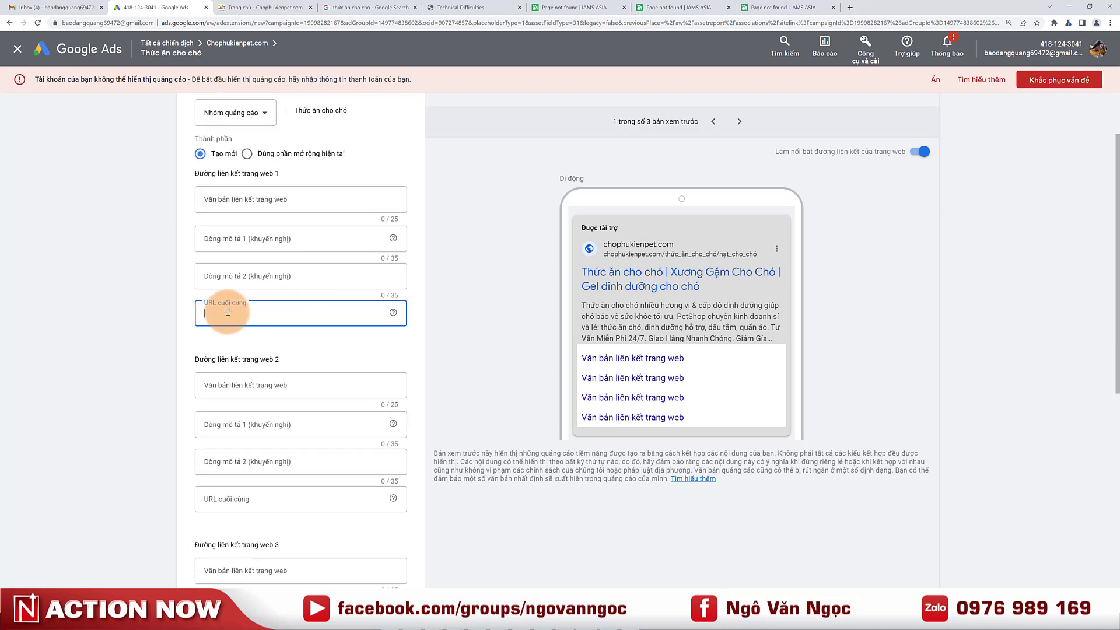
{"action": "scroll", "coordinate": [228, 312], "scroll_direction": "up", "scroll_amount": 1}
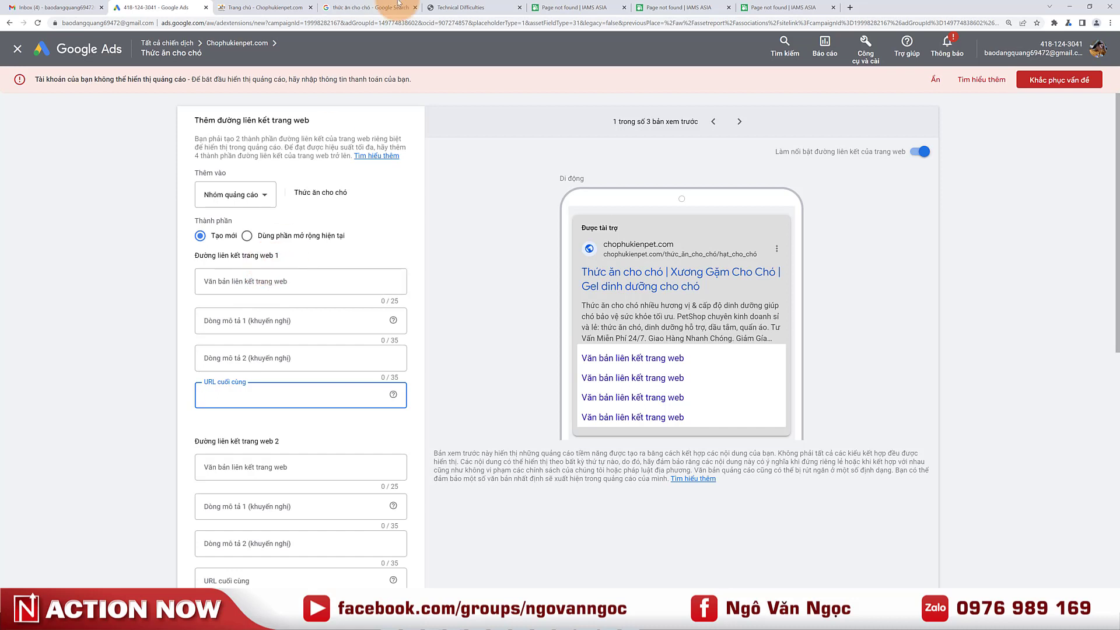
On the Chophukienpet.com website, open the "Xương gặm cho chó" category page under dog food.
{"action": "left_click", "coordinate": [265, 7]}
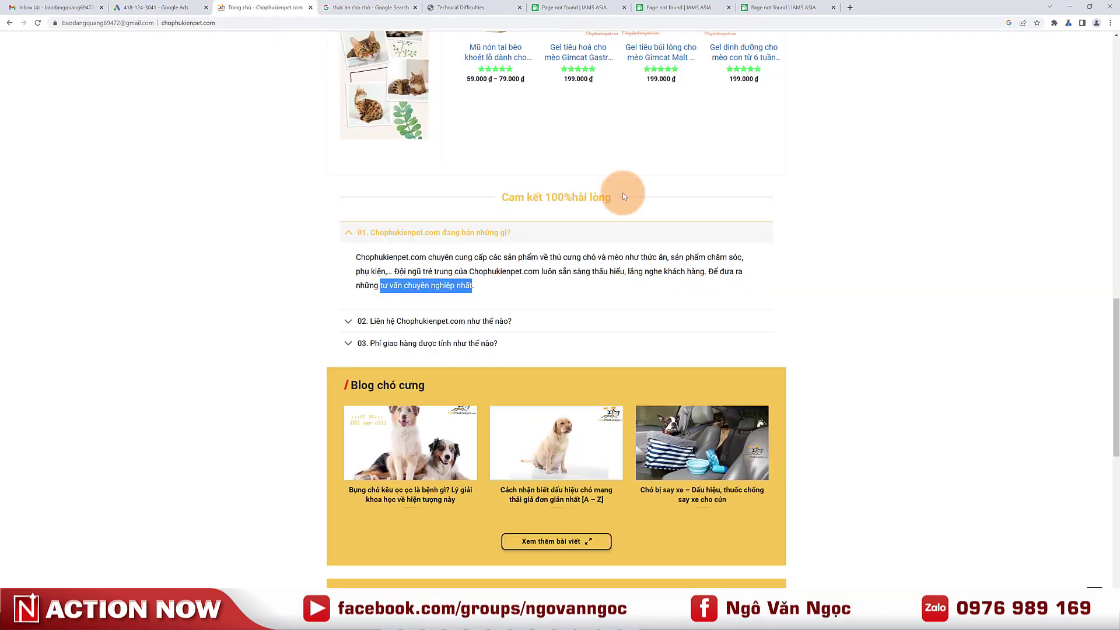
{"action": "scroll", "coordinate": [642, 233], "scroll_direction": "up", "scroll_amount": 10}
{"action": "scroll", "coordinate": [710, 252], "scroll_direction": "up", "scroll_amount": 3}
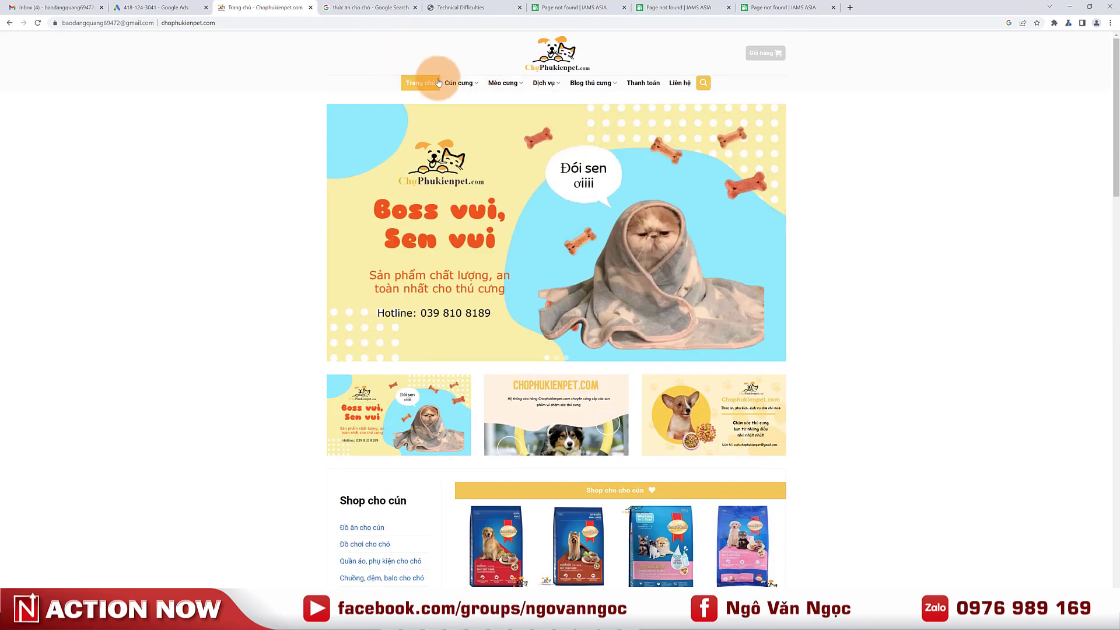
{"action": "mouse_move", "coordinate": [463, 85]}
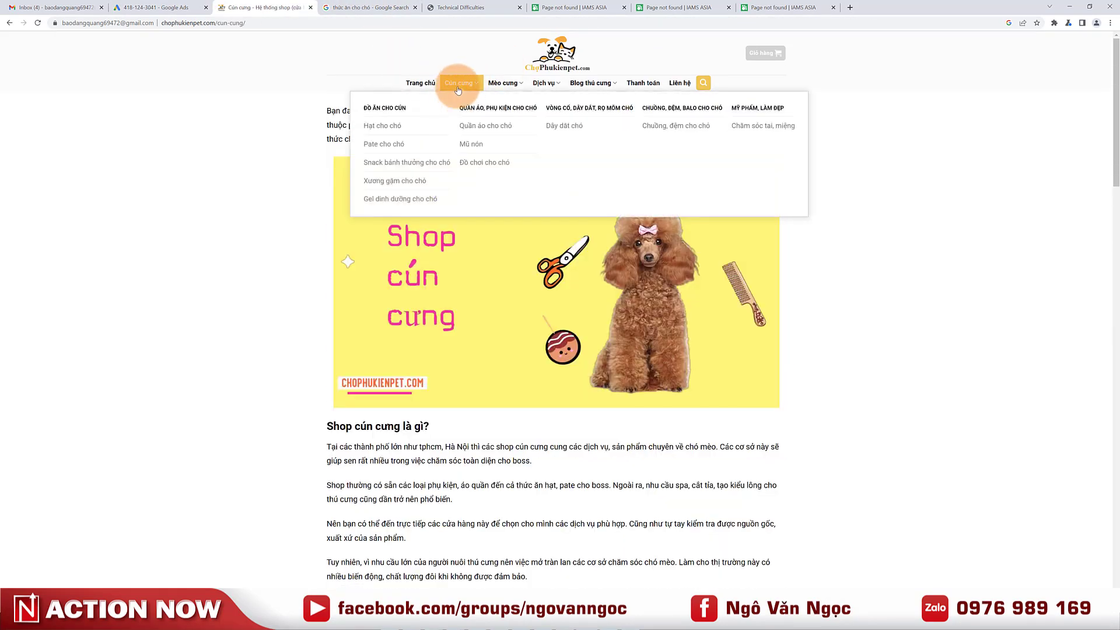
{"action": "left_click", "coordinate": [368, 131]}
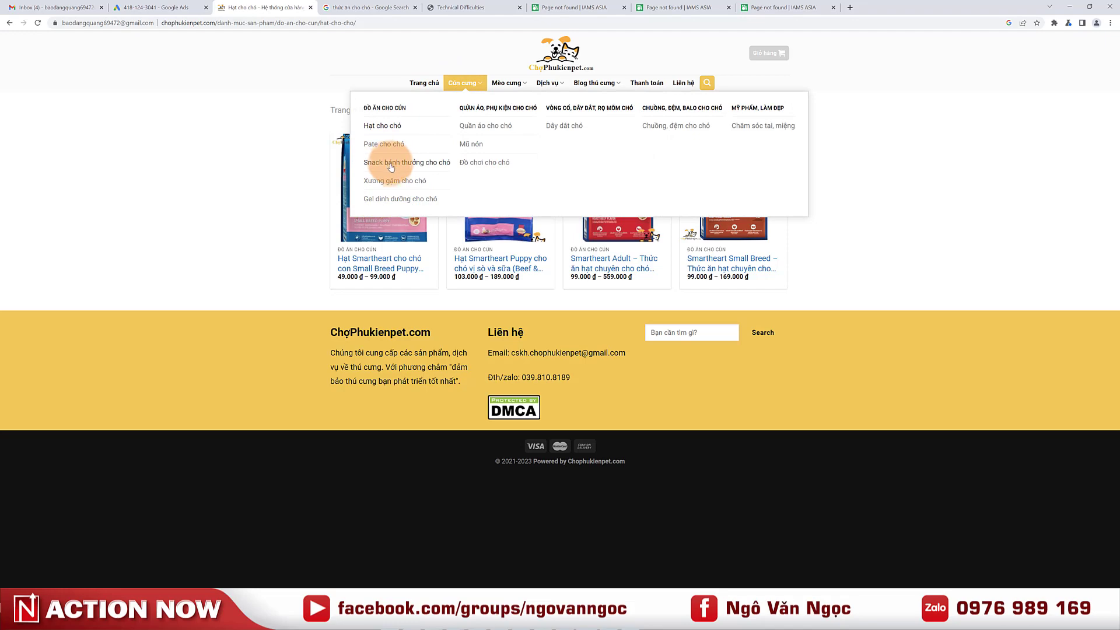
{"action": "left_click", "coordinate": [390, 181]}
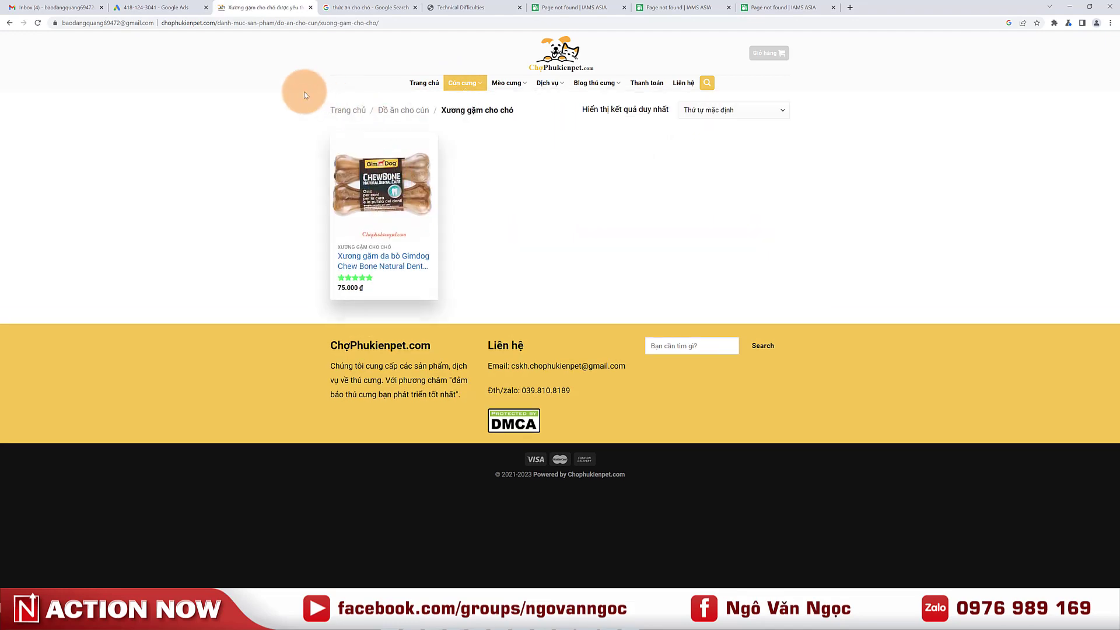
Copy the "Xương gặm cho chó" page address into the final URL of sitelink 1 in Google Ads.
{"action": "left_click", "coordinate": [300, 23]}
{"action": "key", "text": "ctrl+c"}
{"action": "left_click", "coordinate": [169, 8]}
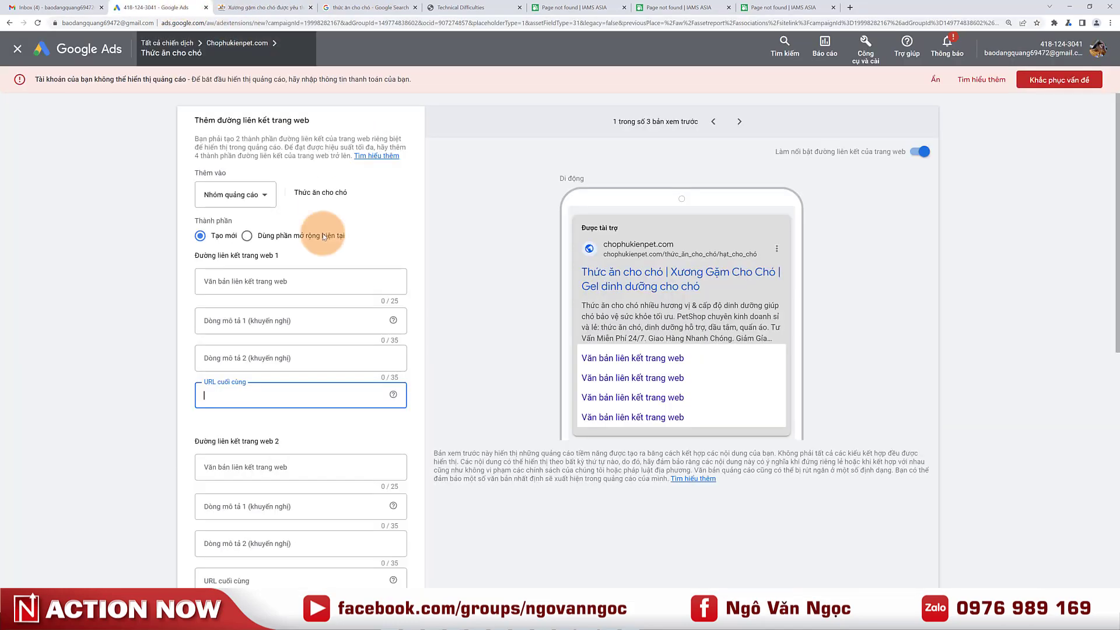
{"action": "left_click", "coordinate": [230, 395]}
{"action": "key", "text": "ctrl+v"}
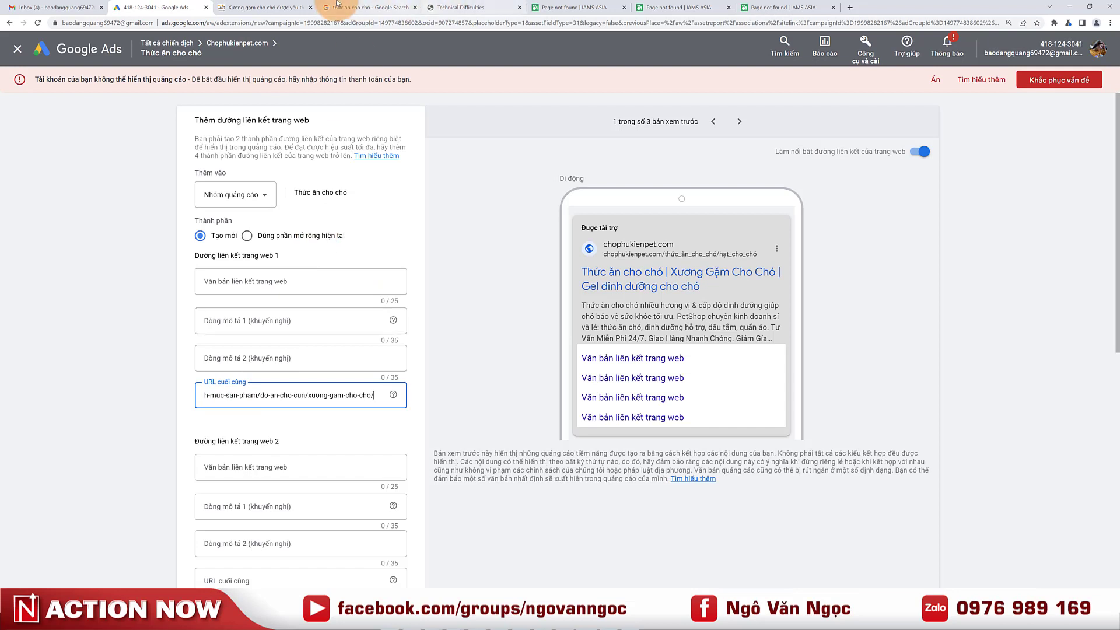
Copy the address of the shop's "Gel dinh dưỡng cho chó" category page into the final URL of sitelink 2.
{"action": "left_click", "coordinate": [263, 8]}
{"action": "mouse_move", "coordinate": [461, 85]}
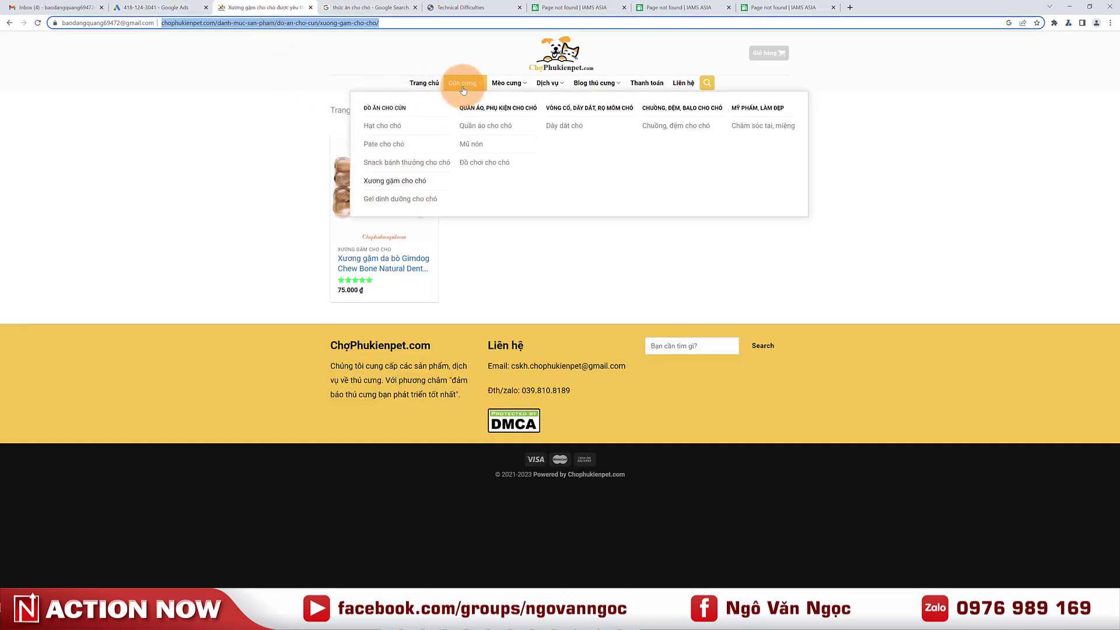
{"action": "left_click", "coordinate": [390, 195]}
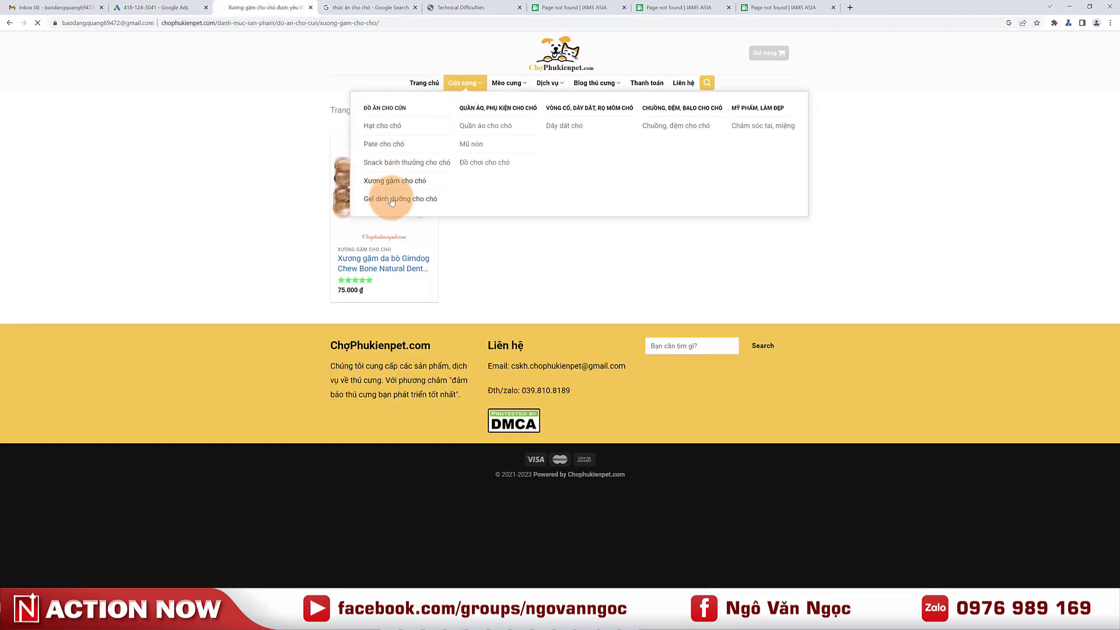
{"action": "left_click", "coordinate": [329, 23]}
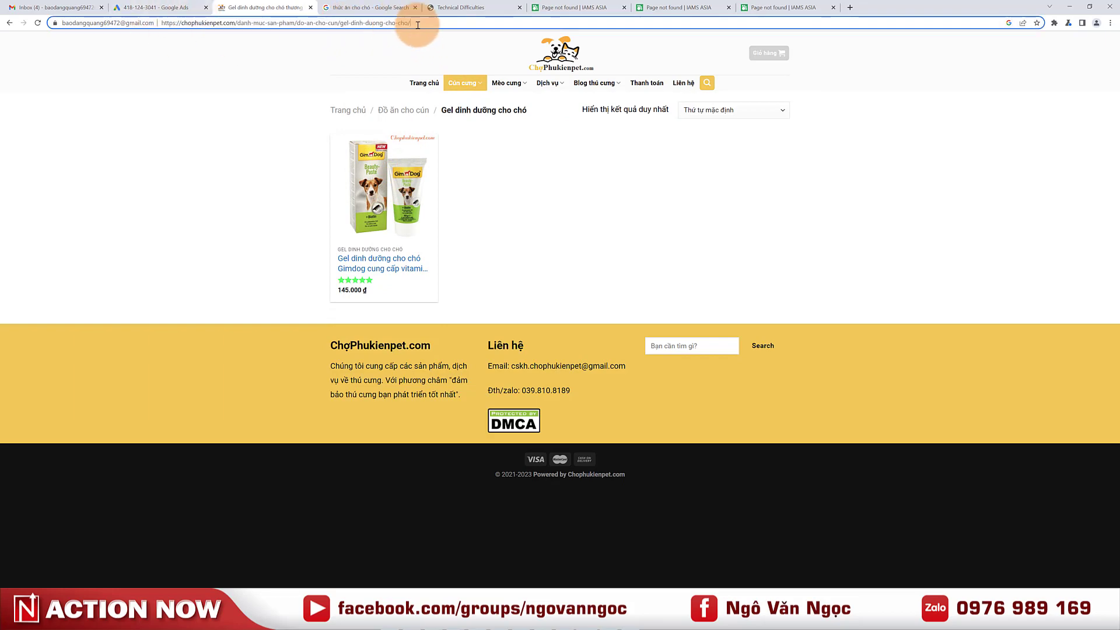
{"action": "left_click_drag", "start_coordinate": [399, 23], "coordinate": [318, 30]}
{"action": "left_click", "coordinate": [153, 8]}
{"action": "scroll", "coordinate": [245, 362], "scroll_direction": "down", "scroll_amount": 4}
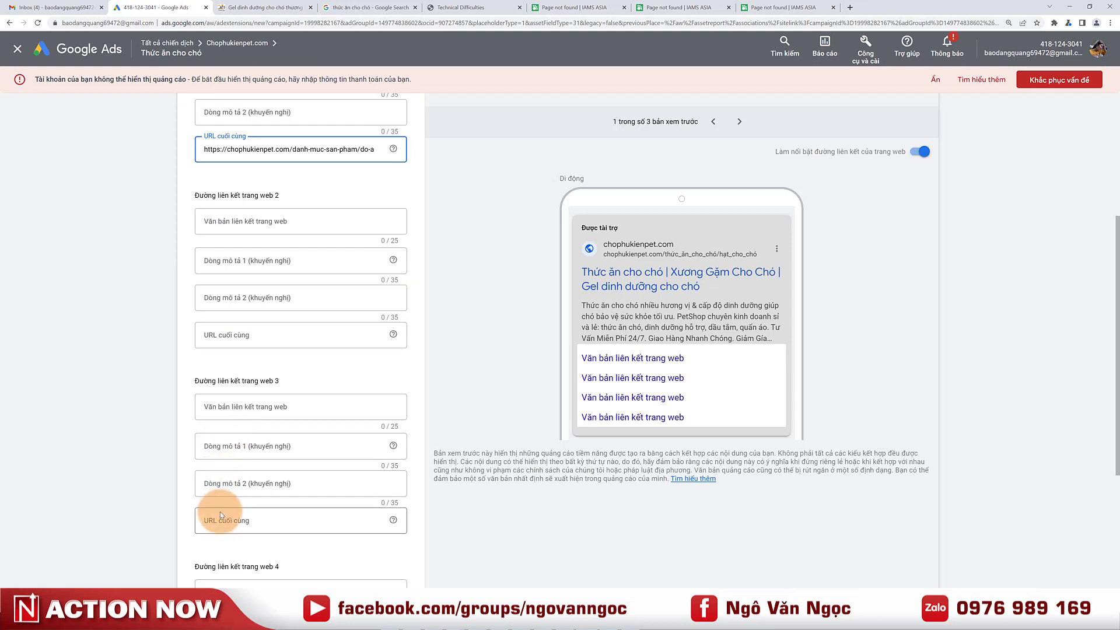
{"action": "left_click", "coordinate": [248, 332]}
{"action": "key", "text": "ctrl+v"}
Enter "Gel dinh dưỡng cho chó" as the text of sitelink 2.
{"action": "scroll", "coordinate": [251, 327], "scroll_direction": "up", "scroll_amount": 3}
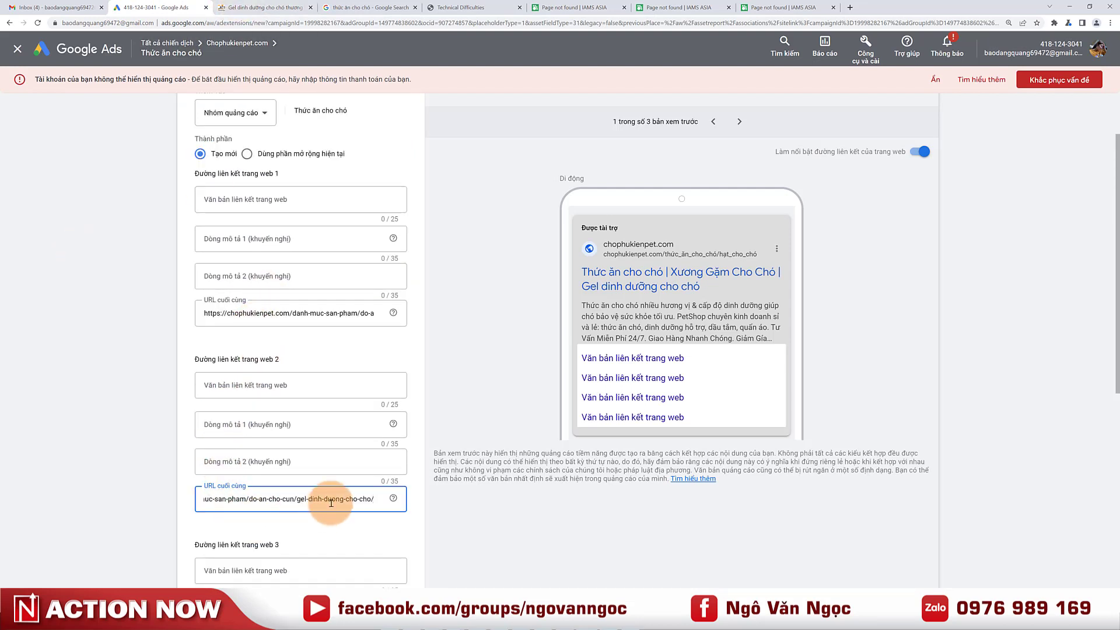
{"action": "left_click", "coordinate": [267, 384]}
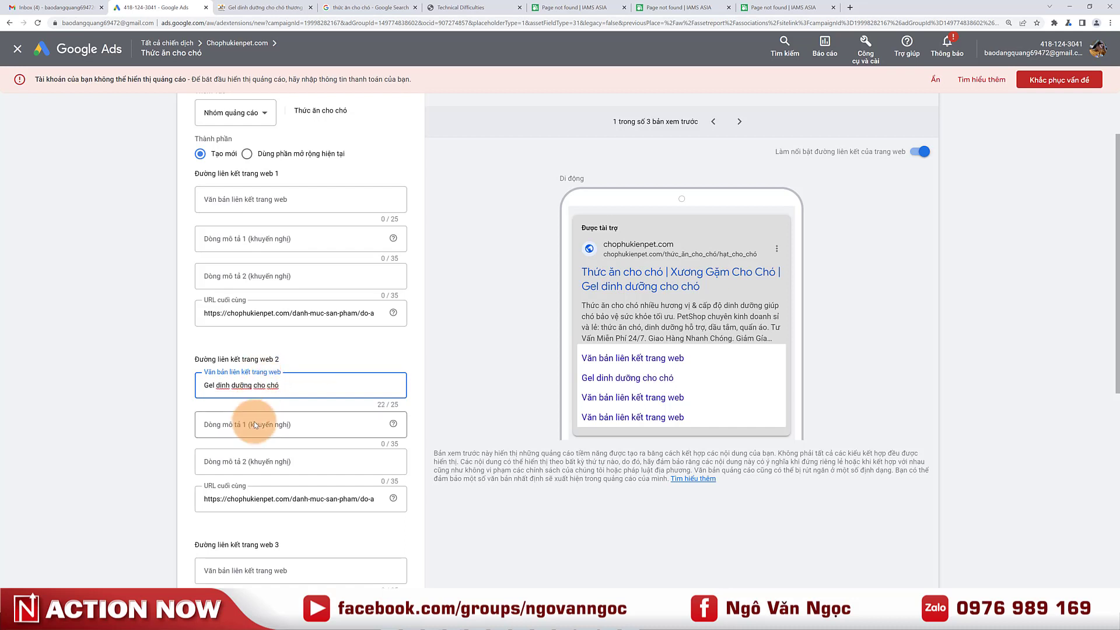
{"action": "left_click", "coordinate": [279, 422]}
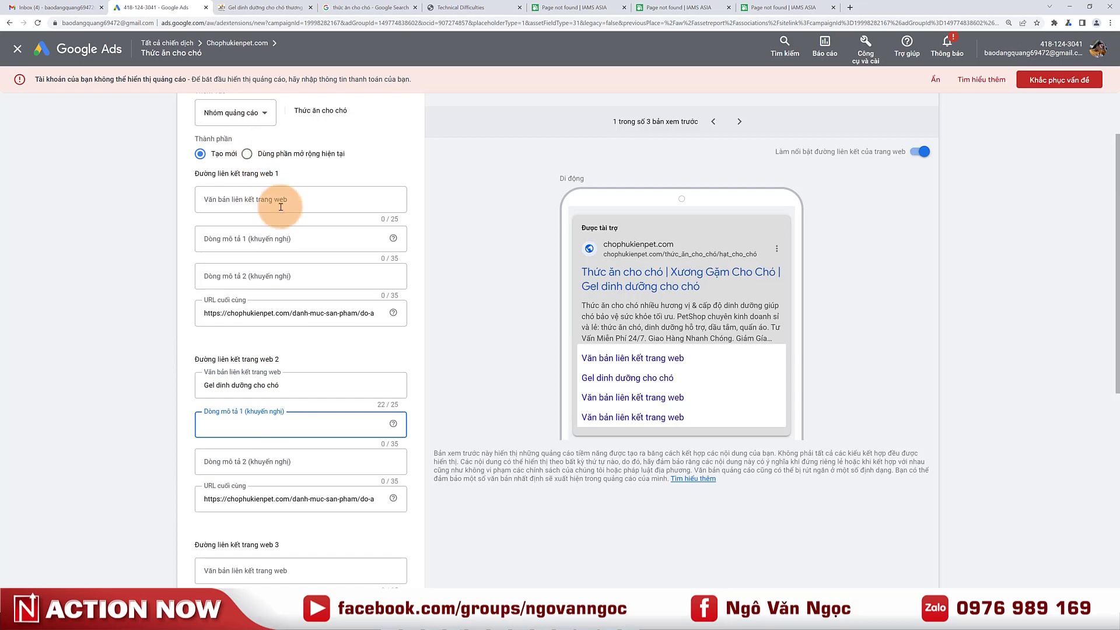
Check the shop's "Xương gặm cho chó" category page and enter "Xương Gặm Da Bò Cho Chó" as the text of sitelink 1.
{"action": "left_click", "coordinate": [263, 7]}
{"action": "left_click", "coordinate": [156, 7]}
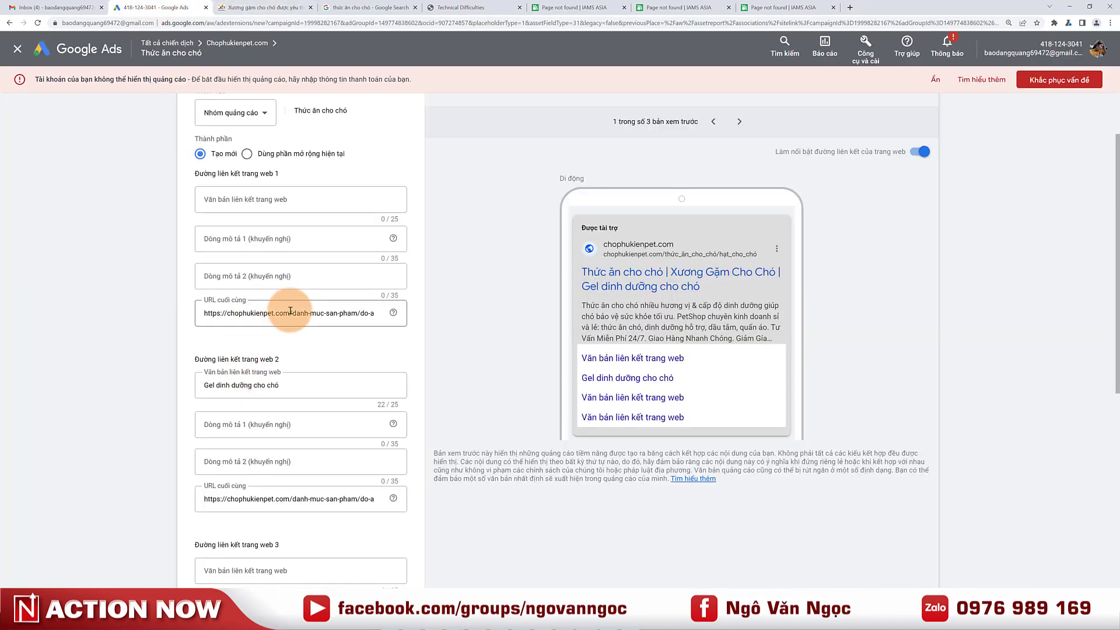
{"action": "left_click", "coordinate": [271, 7]}
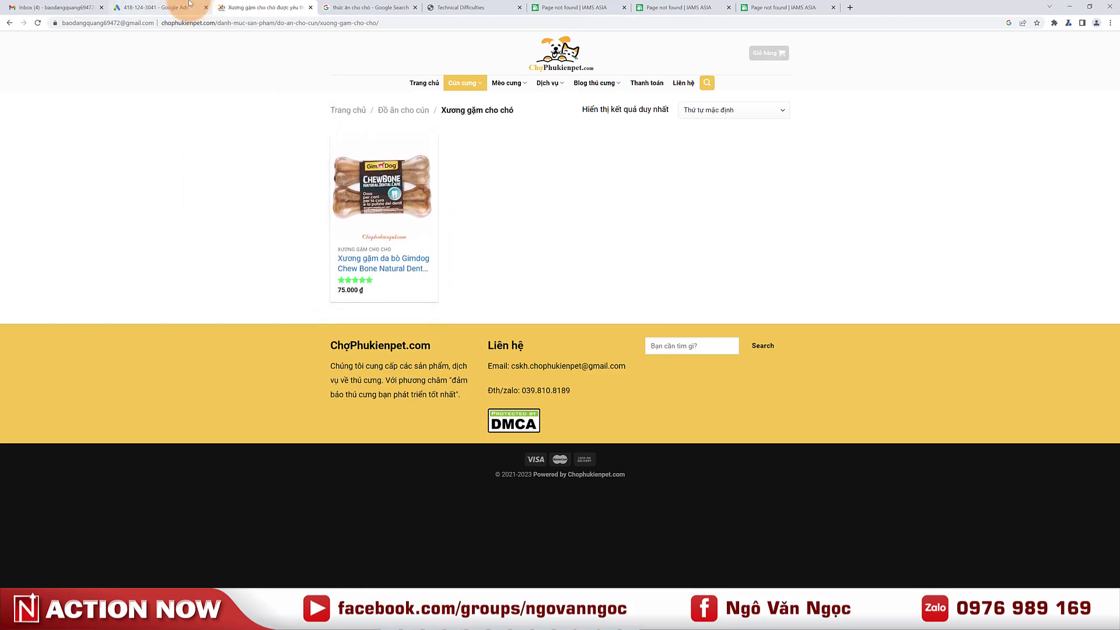
{"action": "left_click", "coordinate": [156, 7]}
{"action": "left_click", "coordinate": [220, 203]}
{"action": "key", "text": "ctrl+v"}
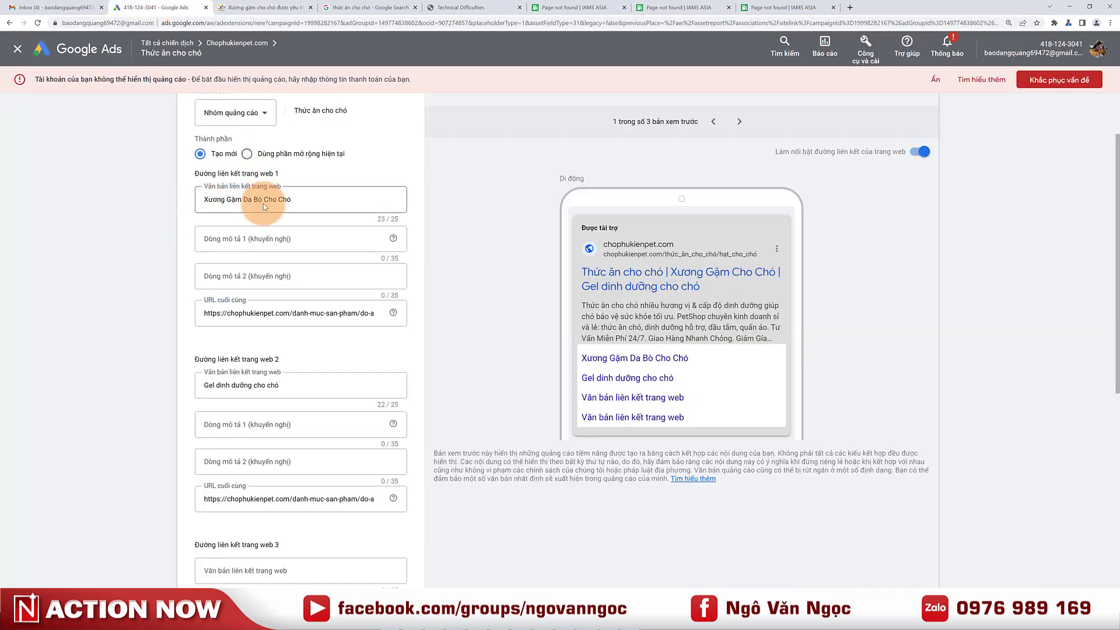
Copy wording from the shop's Gimdog Chew Bone product page into description line 1 of sitelink 1, shortened to "Cung cấp bữa ăn nhẹ giàu canxi".
{"action": "left_click", "coordinate": [234, 244]}
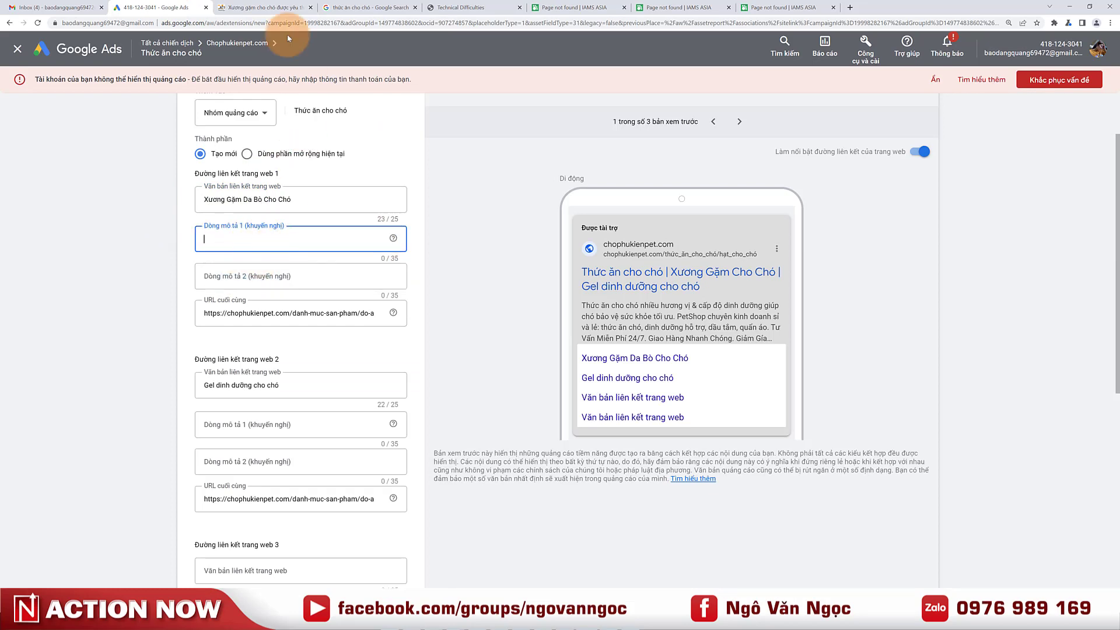
{"action": "left_click", "coordinate": [262, 8]}
{"action": "left_click", "coordinate": [377, 266]}
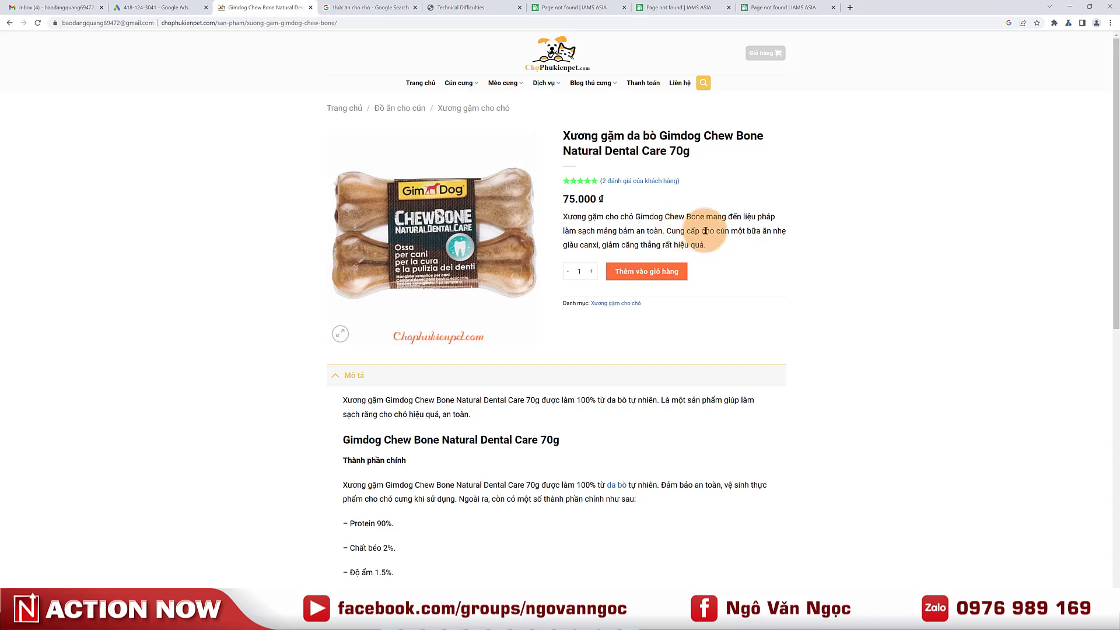
{"action": "left_click_drag", "start_coordinate": [667, 232], "coordinate": [599, 247]}
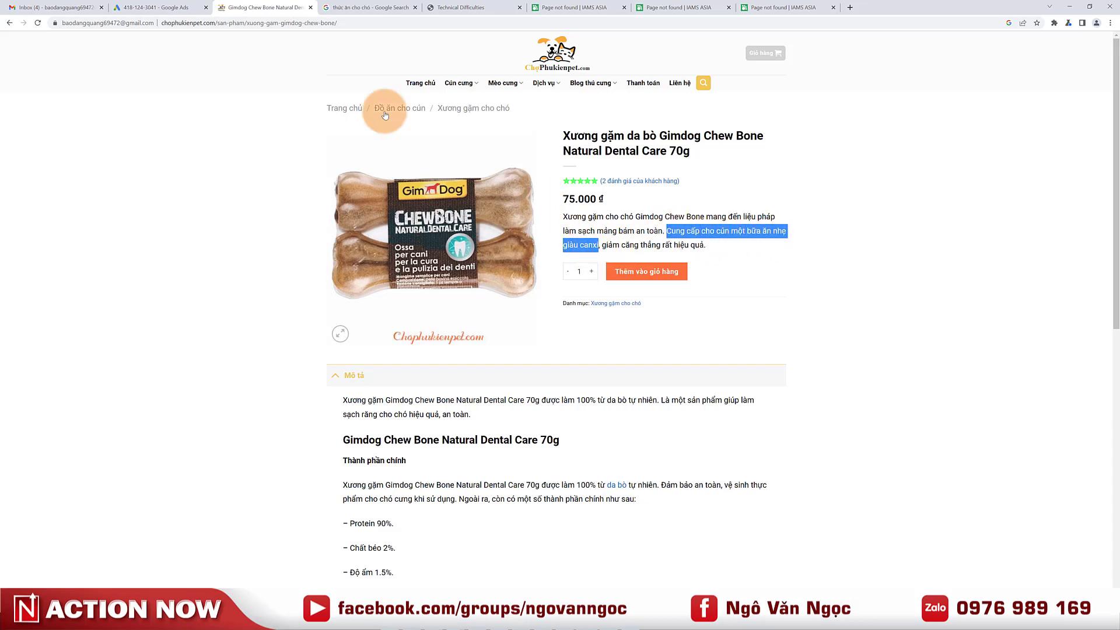
{"action": "left_click", "coordinate": [153, 8]}
{"action": "left_click", "coordinate": [217, 242]}
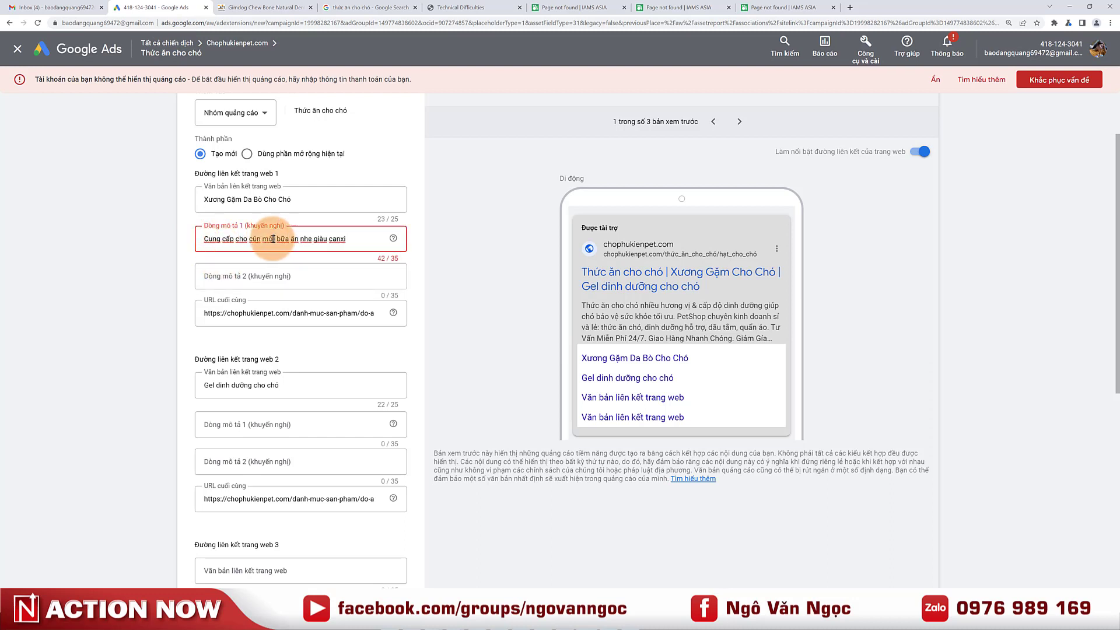
{"action": "left_click_drag", "start_coordinate": [273, 239], "coordinate": [234, 239]}
{"action": "key", "text": "BackSpace"}
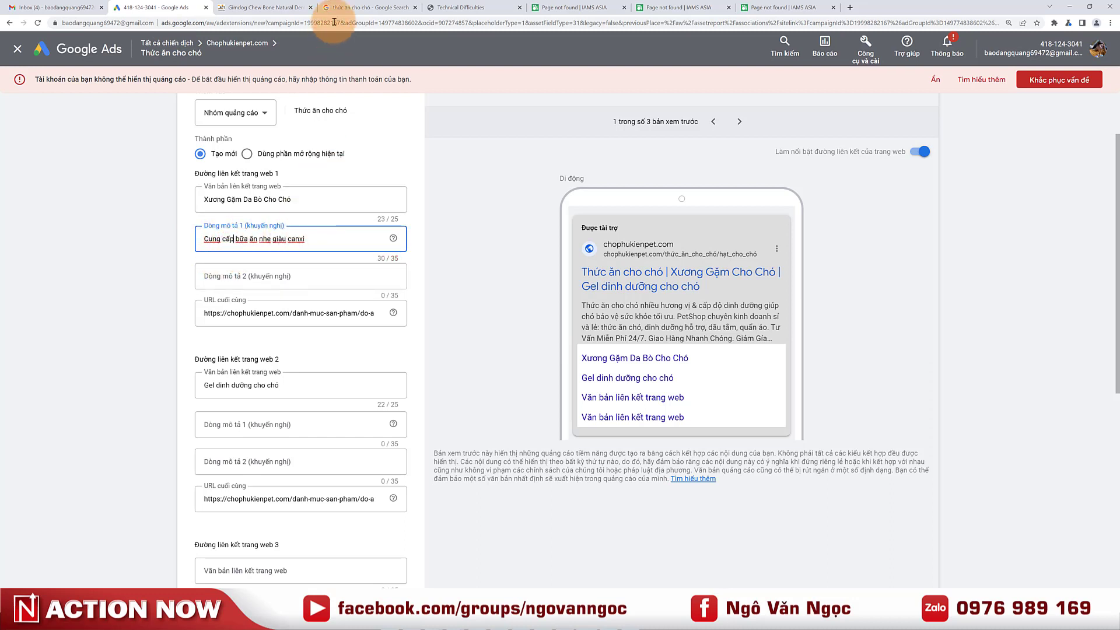
Copy the stress-relief phrase from the chew bone page into description line 2 of sitelink 1, edited to "Giảm căng thẳng hiệu quả cho cún".
{"action": "left_click", "coordinate": [295, 8]}
{"action": "left_click", "coordinate": [701, 247]}
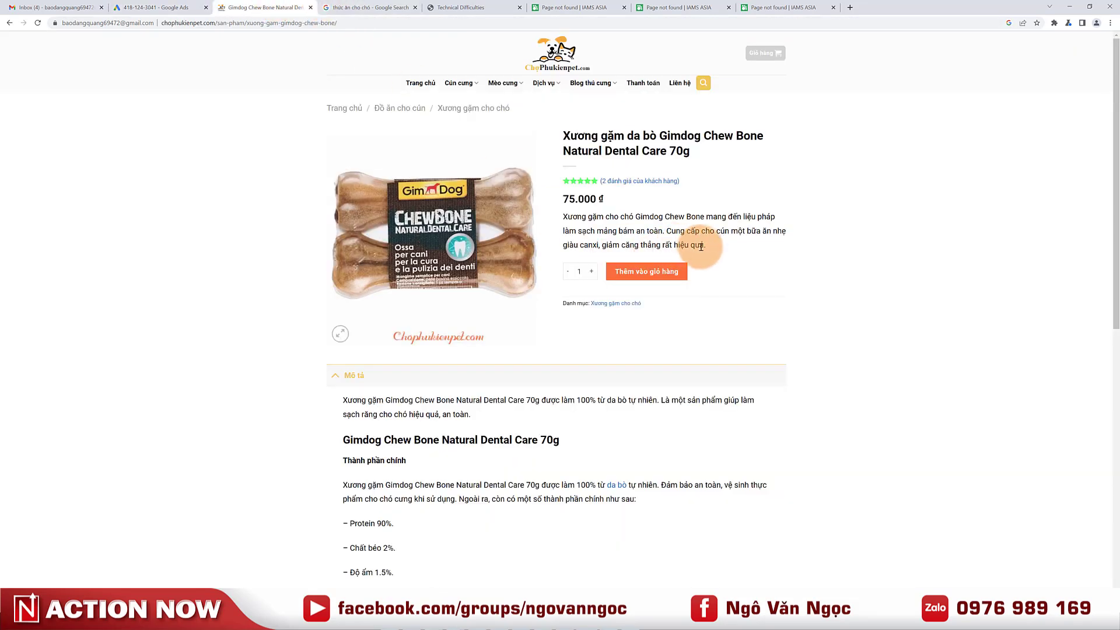
{"action": "left_click_drag", "start_coordinate": [704, 246], "coordinate": [602, 246]}
{"action": "key", "text": "ctrl+c"}
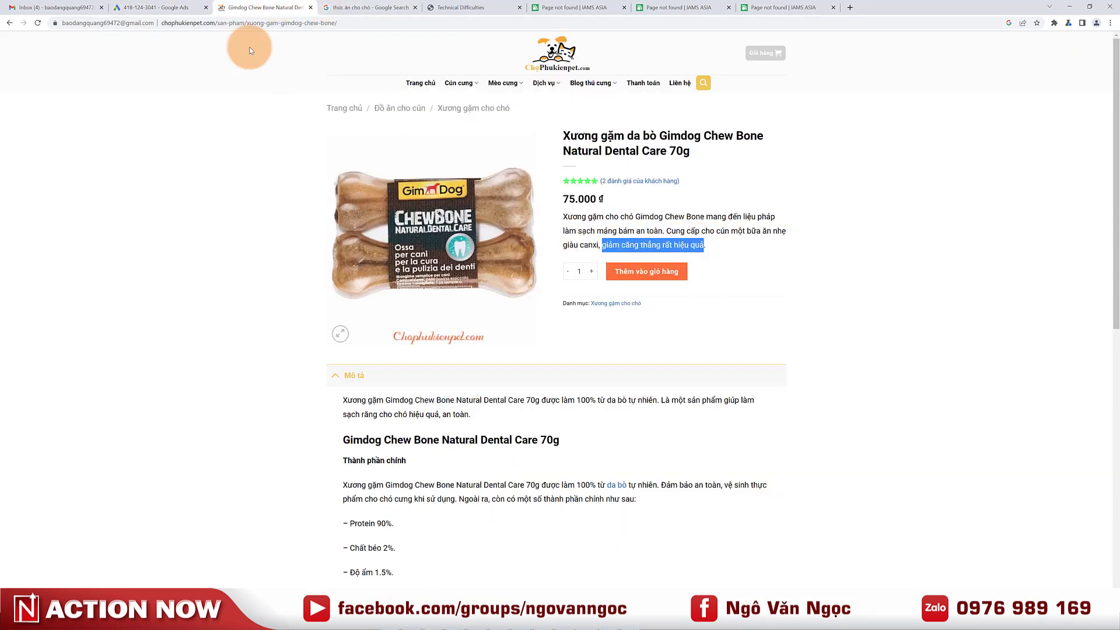
{"action": "left_click", "coordinate": [157, 7]}
{"action": "left_click", "coordinate": [208, 276]}
{"action": "key", "text": "ctrl+v"}
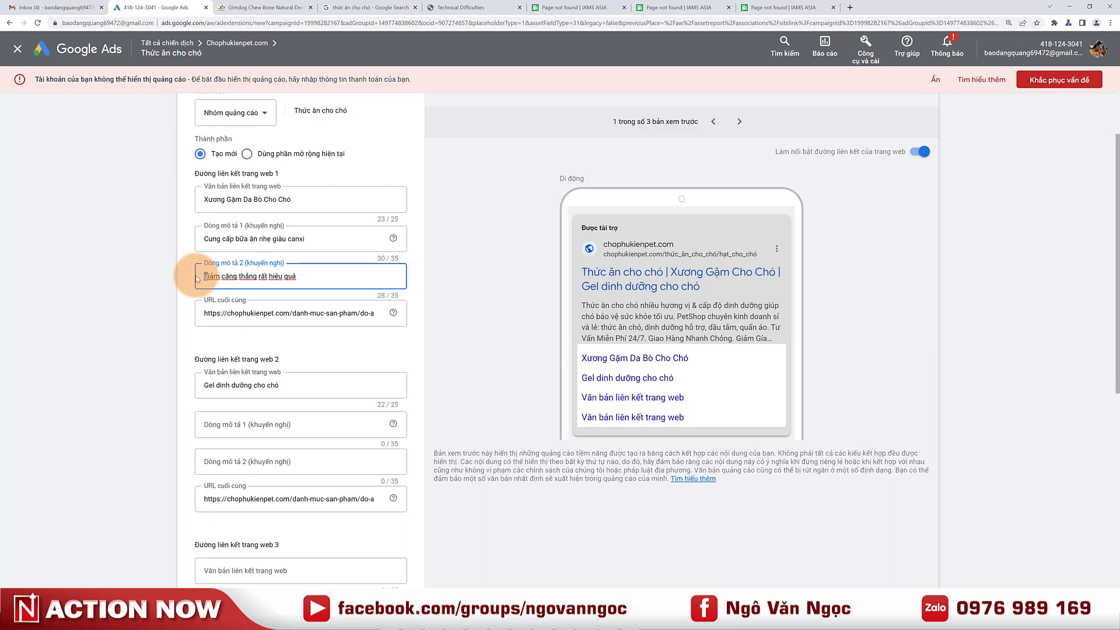
{"action": "type", "text": "G"}
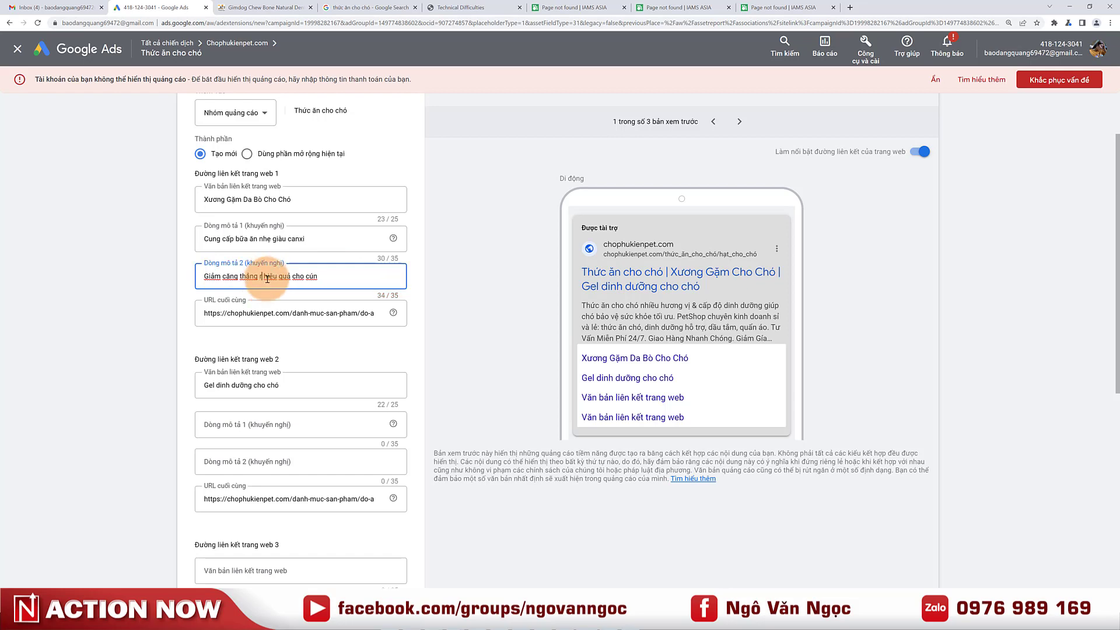
{"action": "left_click", "coordinate": [117, 321]}
Copy wording from the shop's Gimdog nutrition gel product page into description line 1 of sitelink 2, shortened to "Giúp da lông bóng mượt".
{"action": "scroll", "coordinate": [174, 359], "scroll_direction": "down", "scroll_amount": 2}
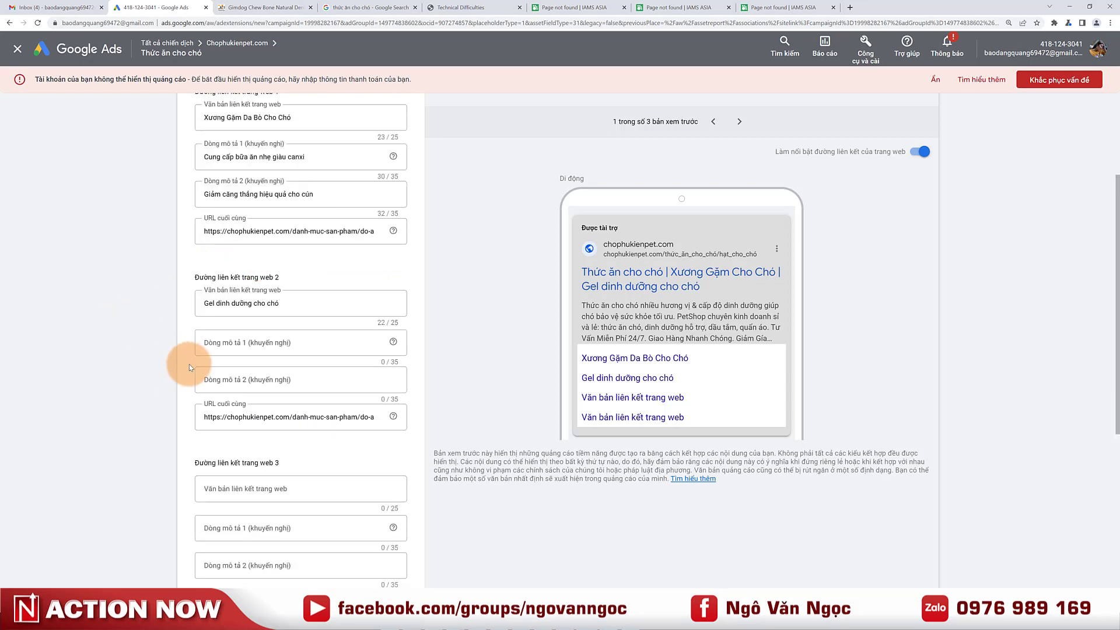
{"action": "left_click", "coordinate": [263, 8]}
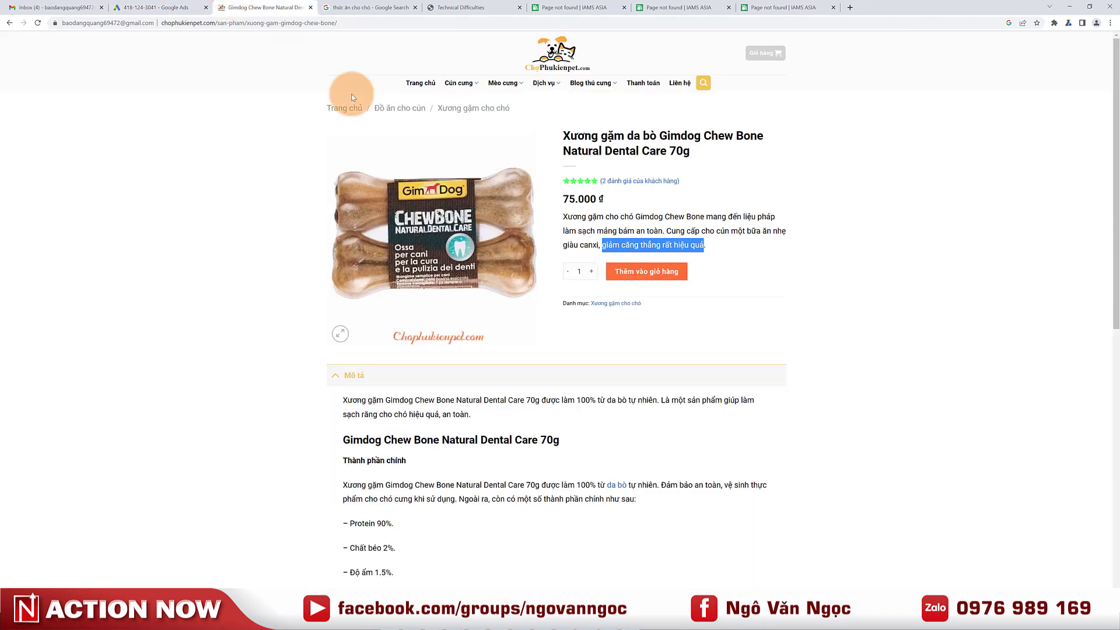
{"action": "mouse_move", "coordinate": [462, 90]}
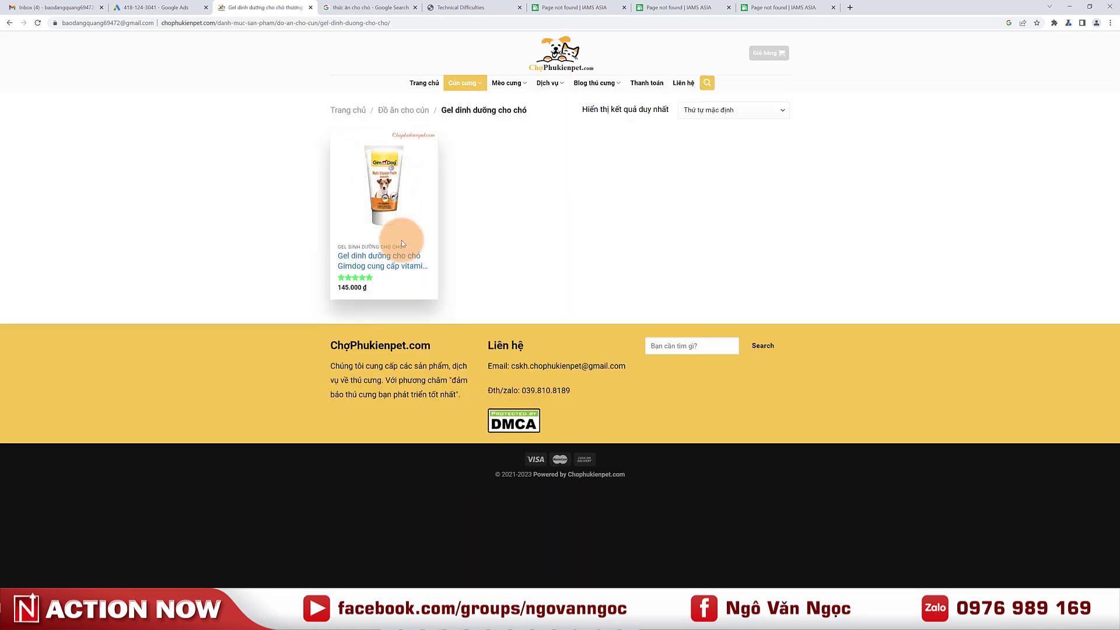
{"action": "left_click", "coordinate": [396, 265]}
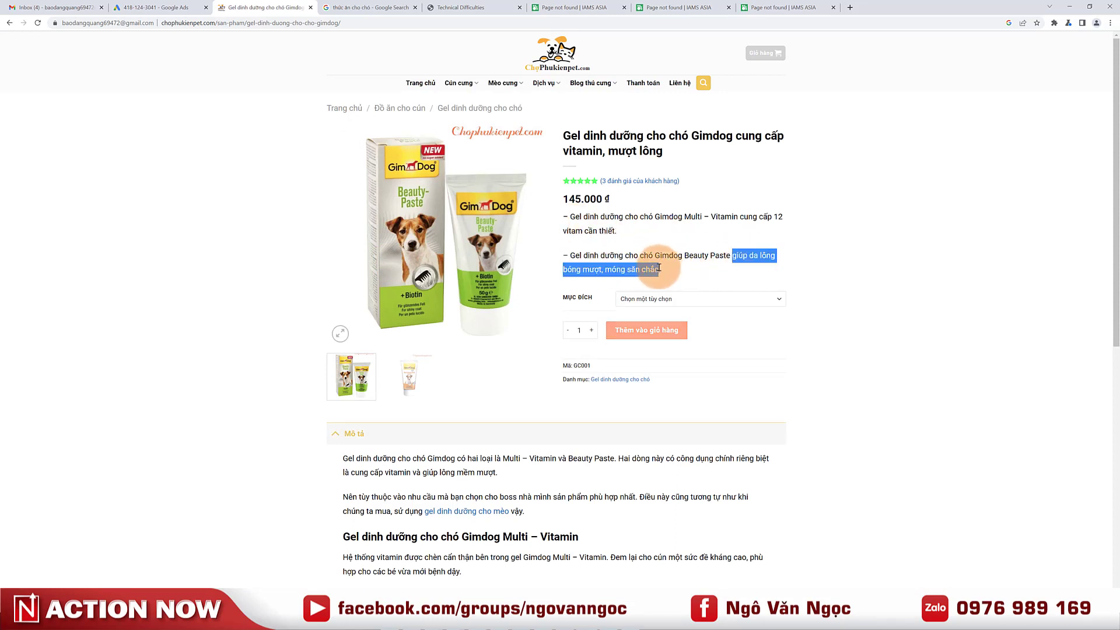
{"action": "left_click", "coordinate": [153, 7]}
{"action": "left_click", "coordinate": [229, 340]}
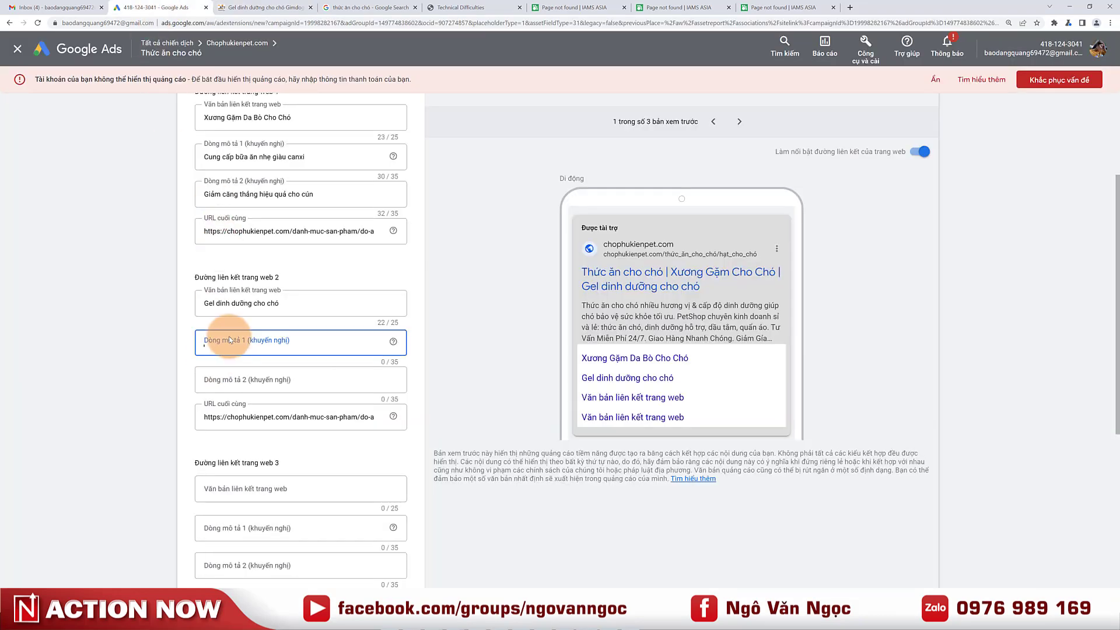
{"action": "type", "text": "Giúp da lông bóng mượt, móng săn chắc"}
{"action": "left_click", "coordinate": [276, 343], "text": "shift"}
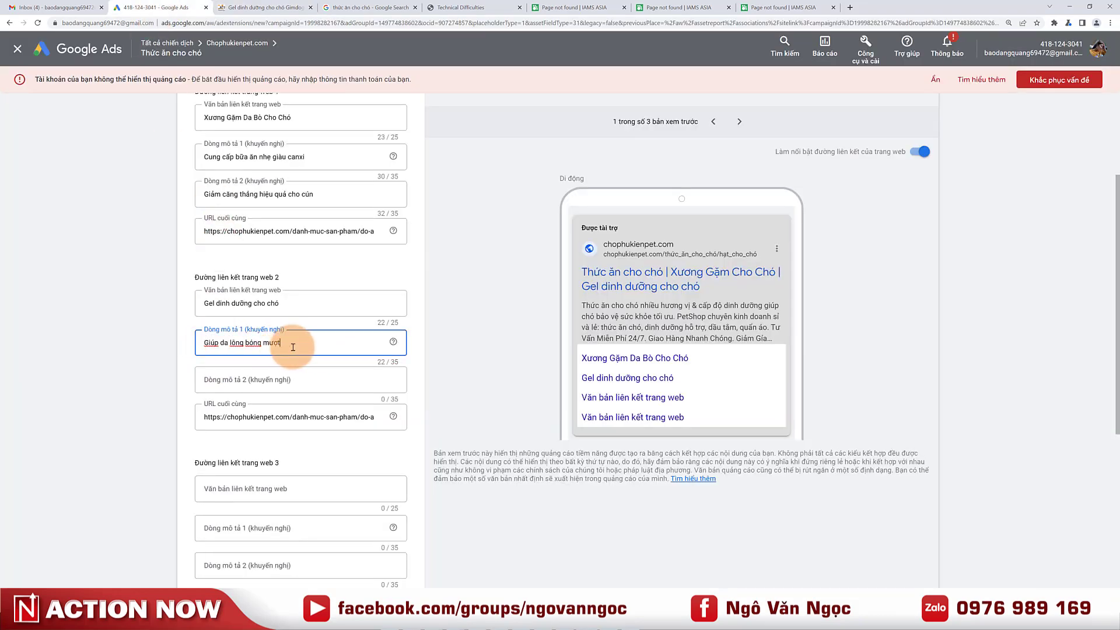
Copy the vitamin phrase from the gel product page into description line 2 of sitelink 2 as "Cung cấp 12 vitam cần thiết".
{"action": "left_click", "coordinate": [263, 7]}
{"action": "left_click", "coordinate": [719, 217]}
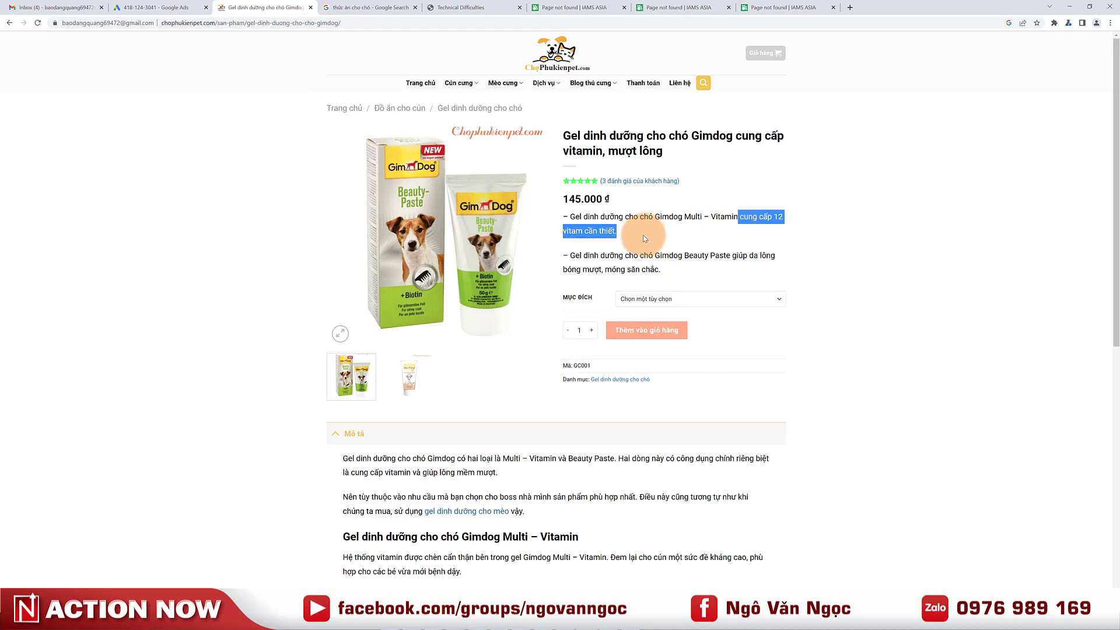
{"action": "left_click", "coordinate": [169, 7]}
{"action": "left_click", "coordinate": [207, 378]}
{"action": "type", "text": "cung cấp 12 vitam cần thiết."}
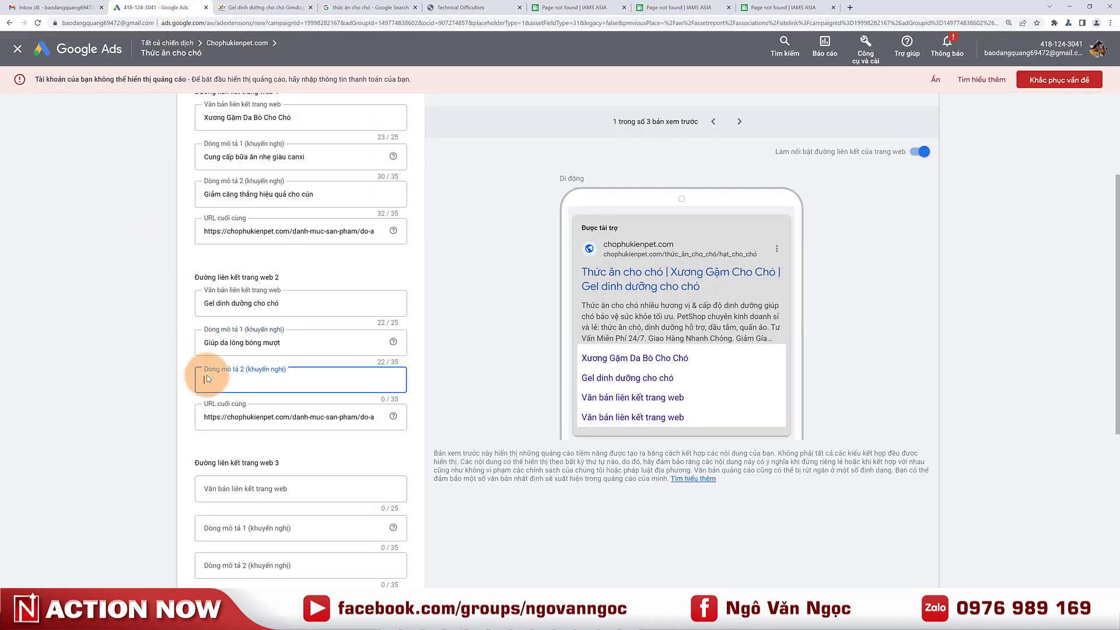
{"action": "left_click", "coordinate": [210, 380]}
{"action": "key", "text": "BackSpace"}
{"action": "type", "text": "Cung cấp 12 vitam cần thiết."}
{"action": "left_click", "coordinate": [187, 379]}
{"action": "left_click", "coordinate": [307, 381]}
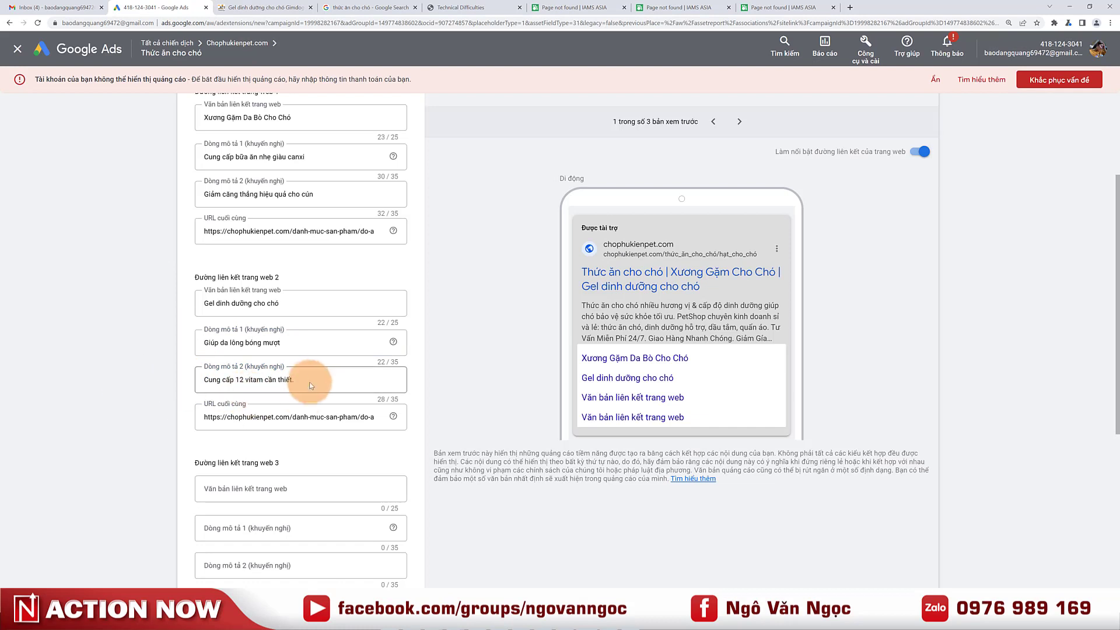
{"action": "left_click", "coordinate": [95, 382]}
Review both sitelinks and save them to the "Thức ăn cho chó" ad group.
{"action": "scroll", "coordinate": [159, 369], "scroll_direction": "up", "scroll_amount": 1}
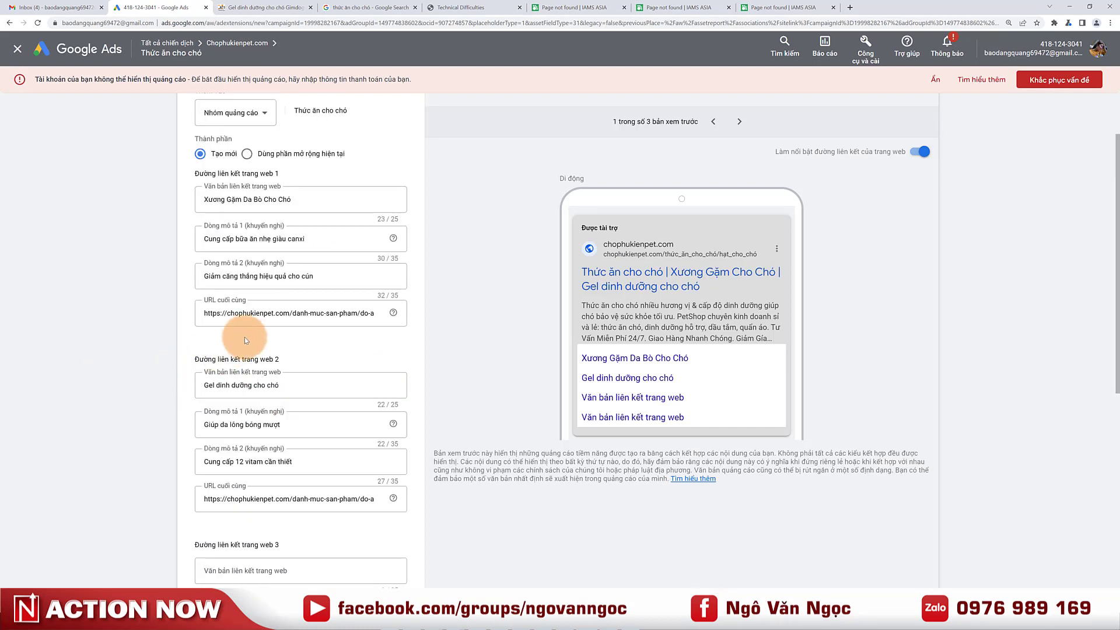
{"action": "scroll", "coordinate": [488, 261], "scroll_direction": "up", "scroll_amount": 1}
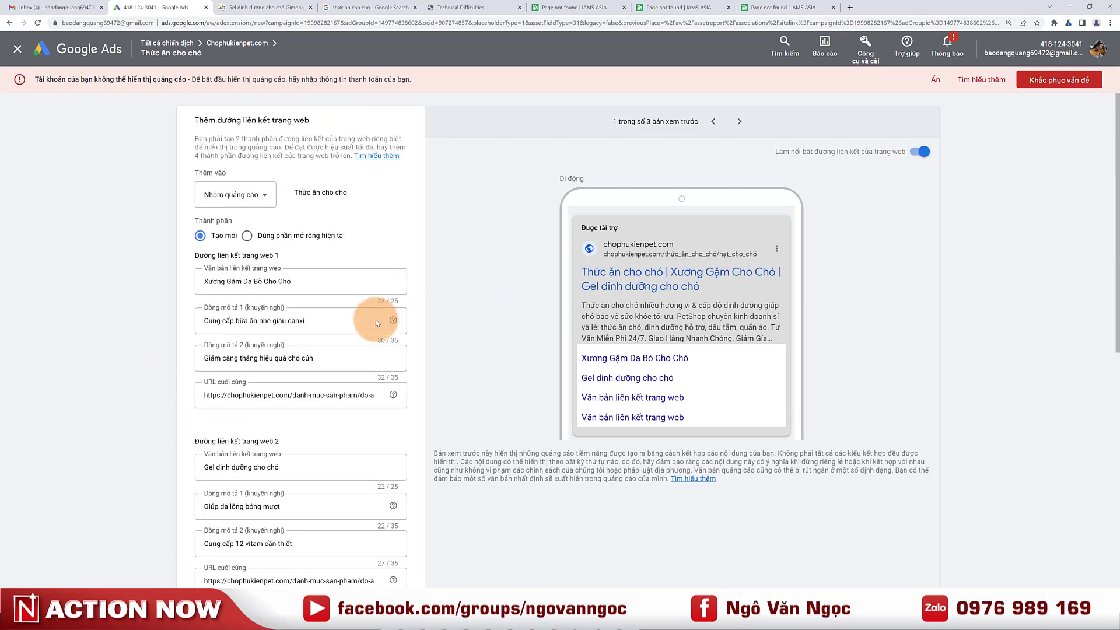
{"action": "scroll", "coordinate": [353, 390], "scroll_direction": "down", "scroll_amount": 6}
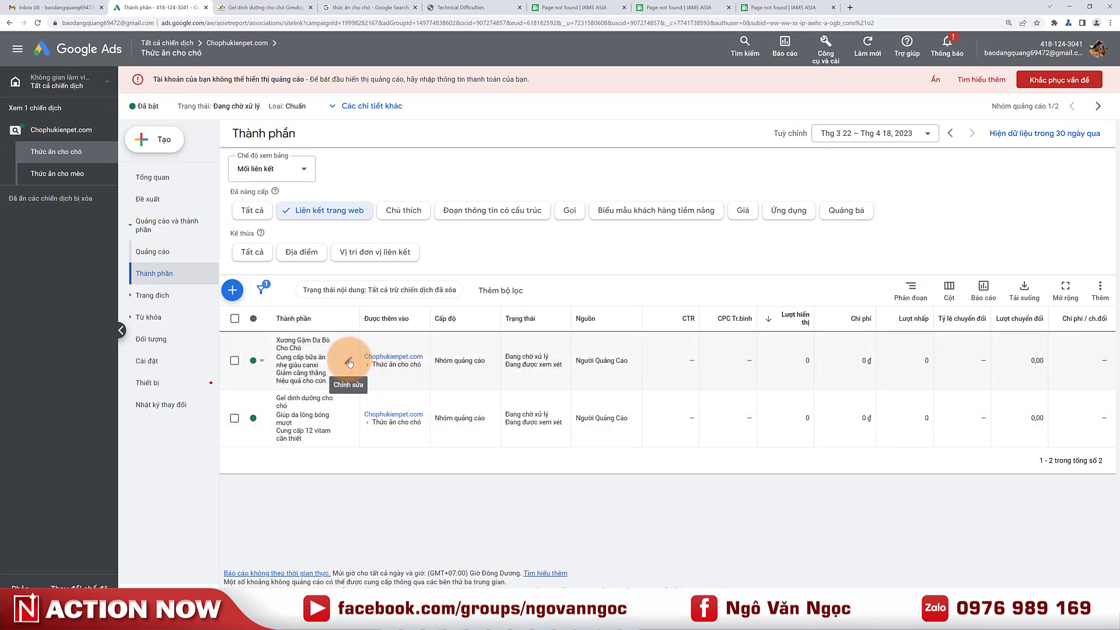
Open the "Xương Gặm Da Bò Cho Chó" sitelink for editing, look over its fields and close it without saving.
{"action": "left_click", "coordinate": [348, 362]}
{"action": "left_click", "coordinate": [341, 360]}
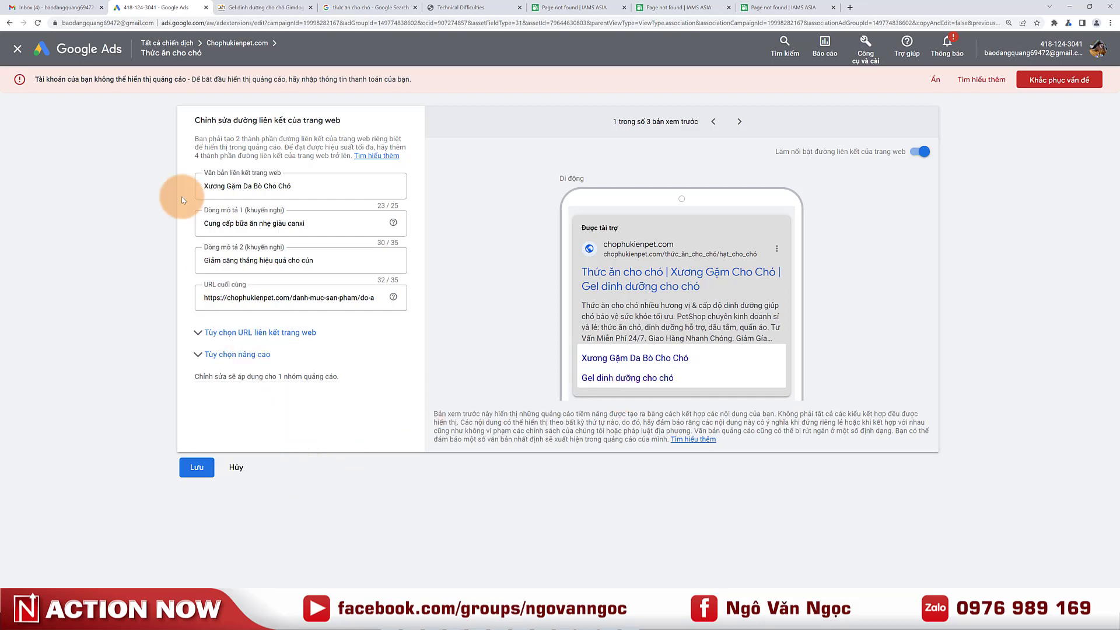
{"action": "left_click", "coordinate": [18, 49]}
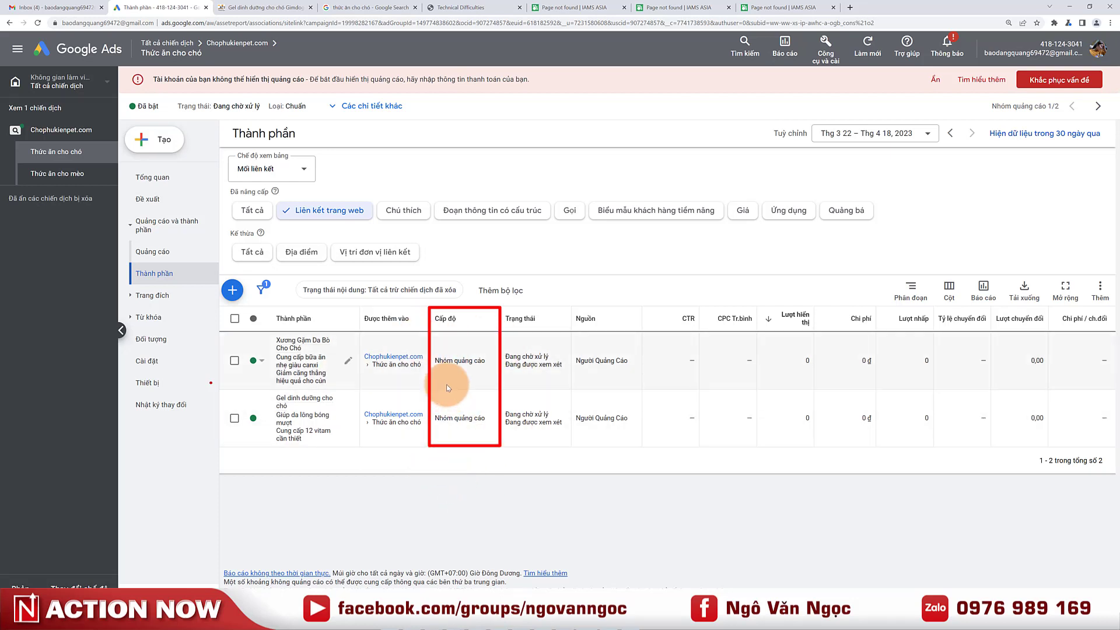
Add both existing sitelinks to the Chophukienpet.com campaign as well.
{"action": "left_click", "coordinate": [235, 360]}
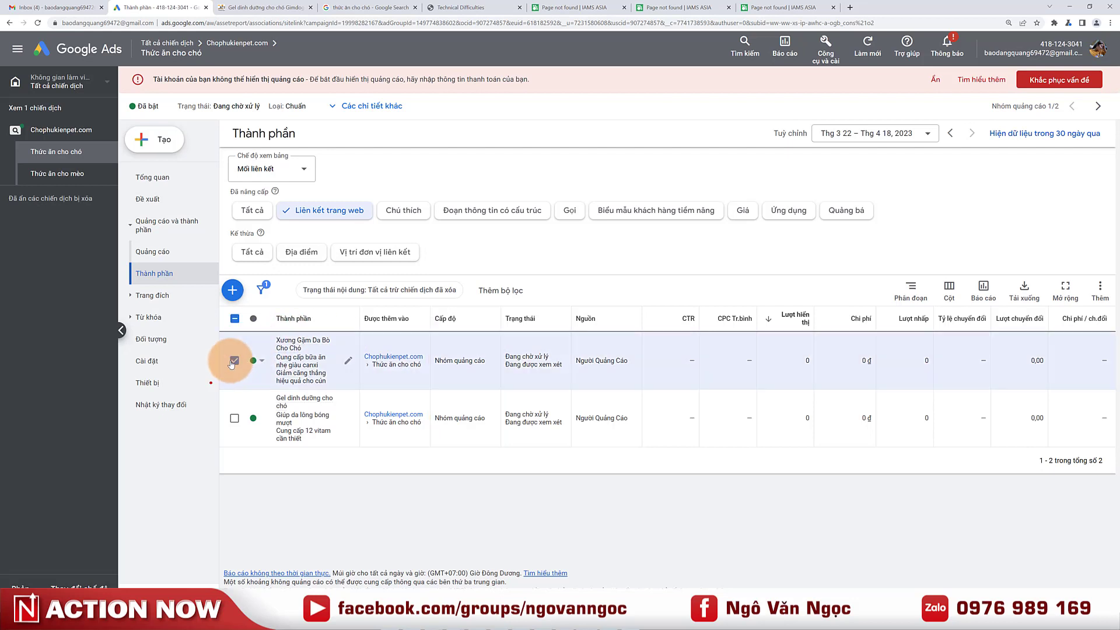
{"action": "left_click", "coordinate": [234, 418]}
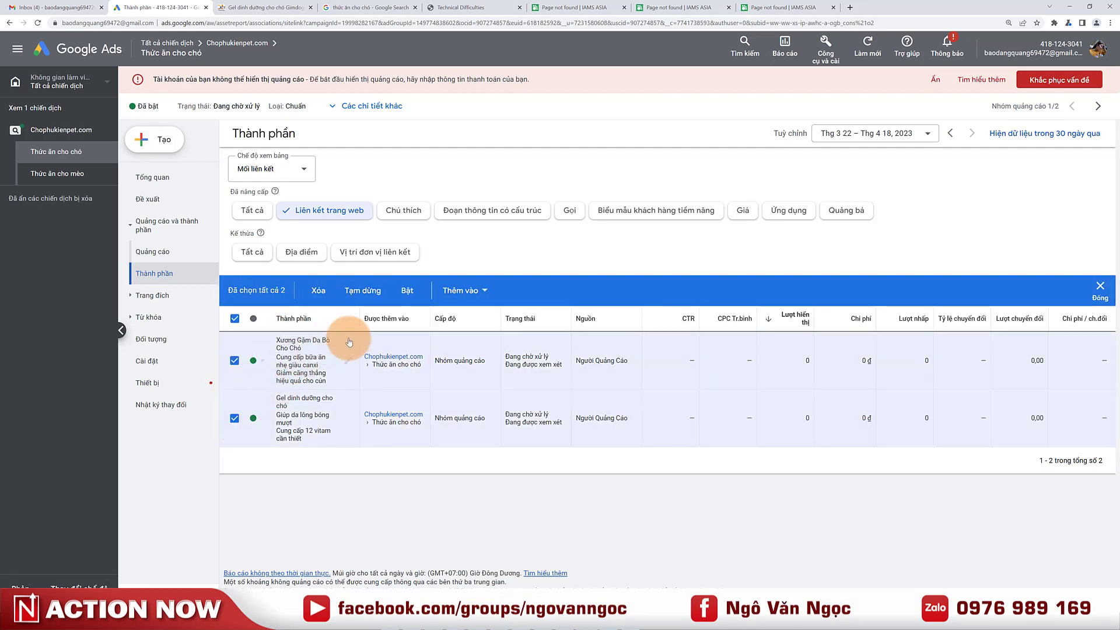
{"action": "left_click", "coordinate": [472, 300]}
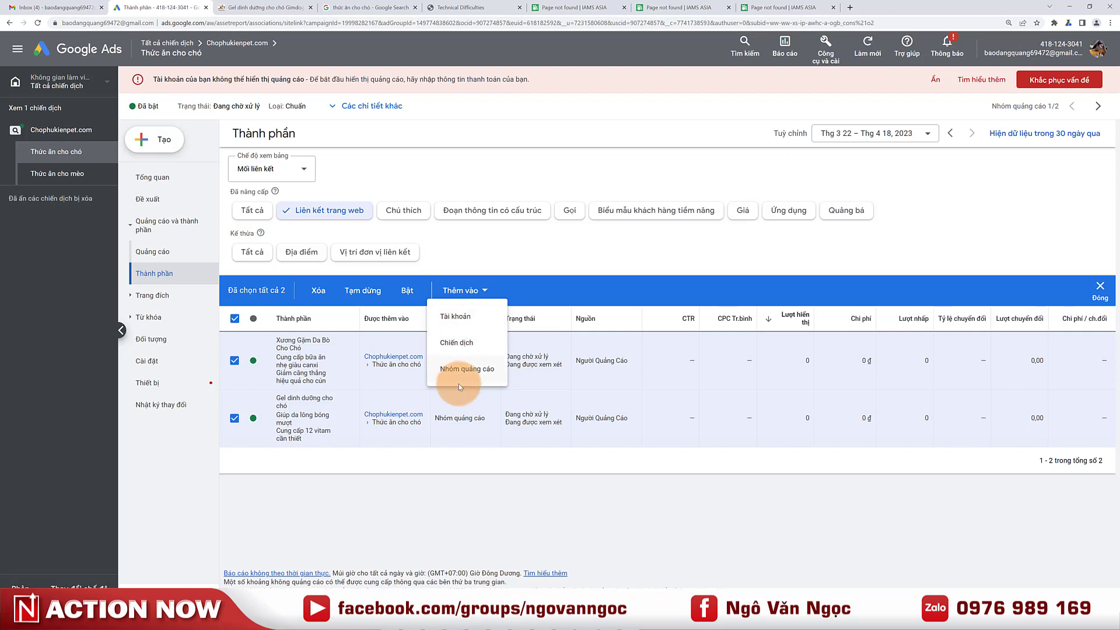
{"action": "left_click", "coordinate": [461, 346]}
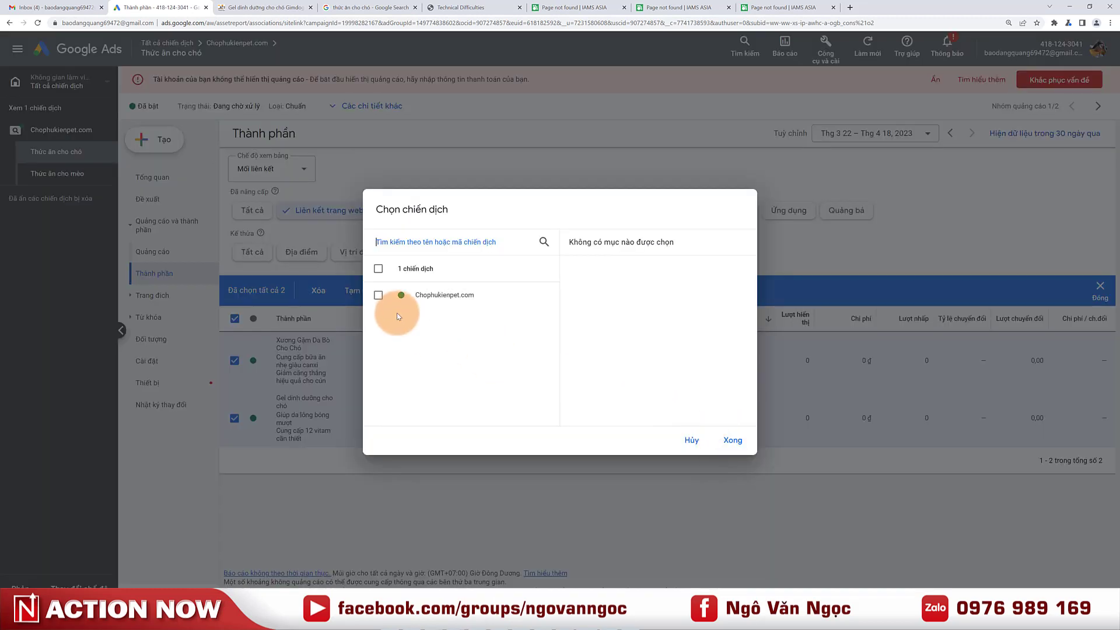
{"action": "left_click", "coordinate": [378, 296]}
{"action": "left_click", "coordinate": [732, 440]}
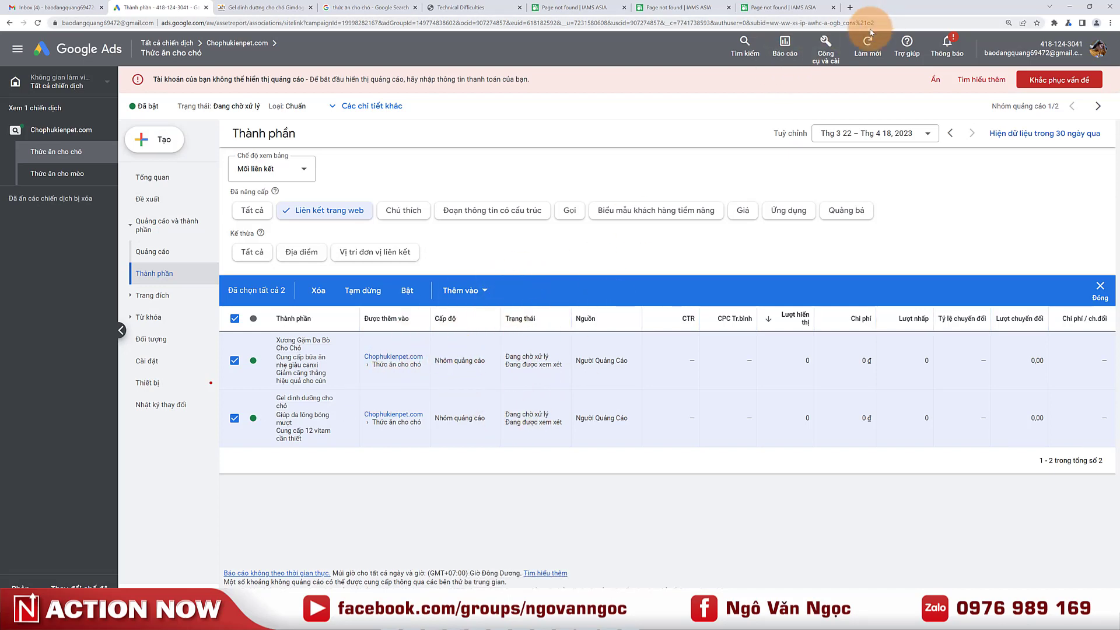
Refresh the data, examine the sitelink levels for the Chophukienpet.com campaign, and return to the "Thức ăn cho chó" ad group's assets.
{"action": "left_click", "coordinate": [864, 53]}
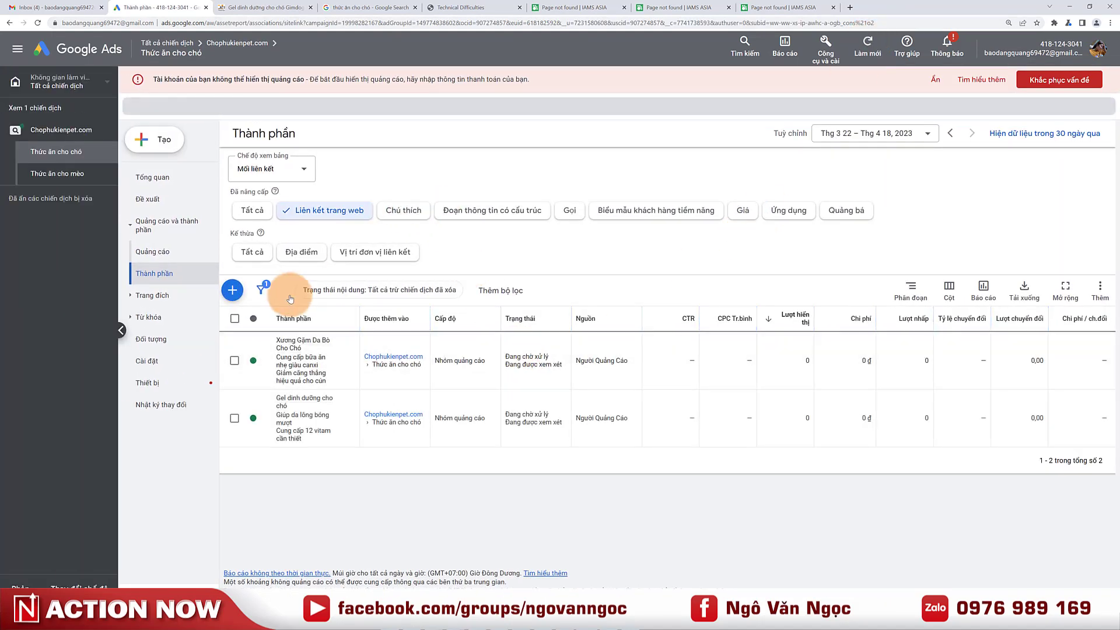
{"action": "left_click", "coordinate": [51, 132]}
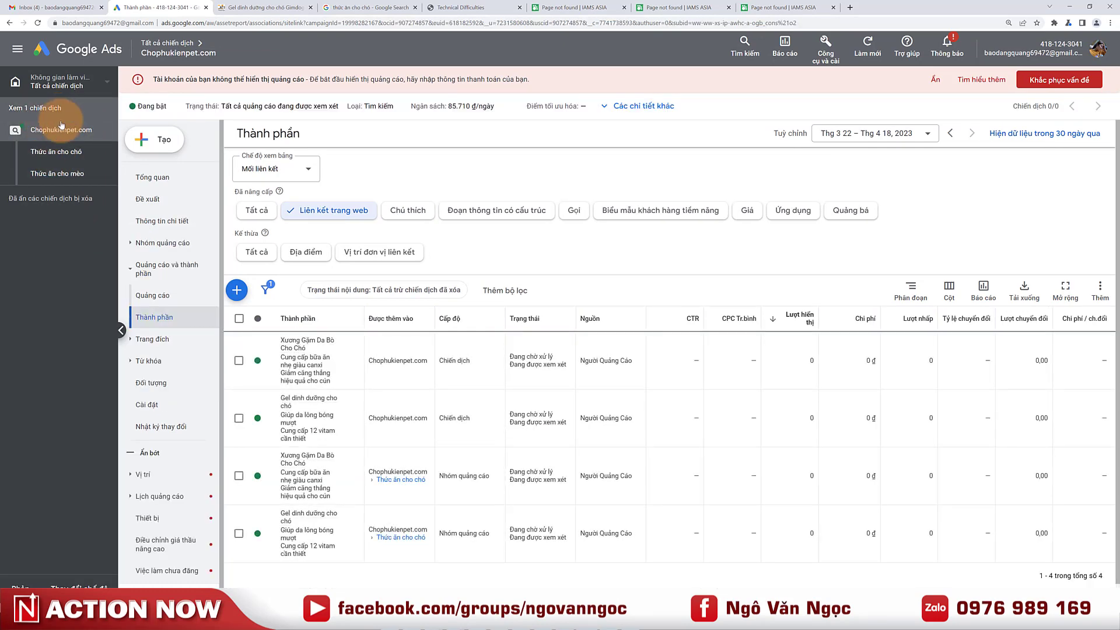
{"action": "scroll", "coordinate": [494, 407], "scroll_direction": "down", "scroll_amount": 1}
{"action": "mouse_move", "coordinate": [281, 316]}
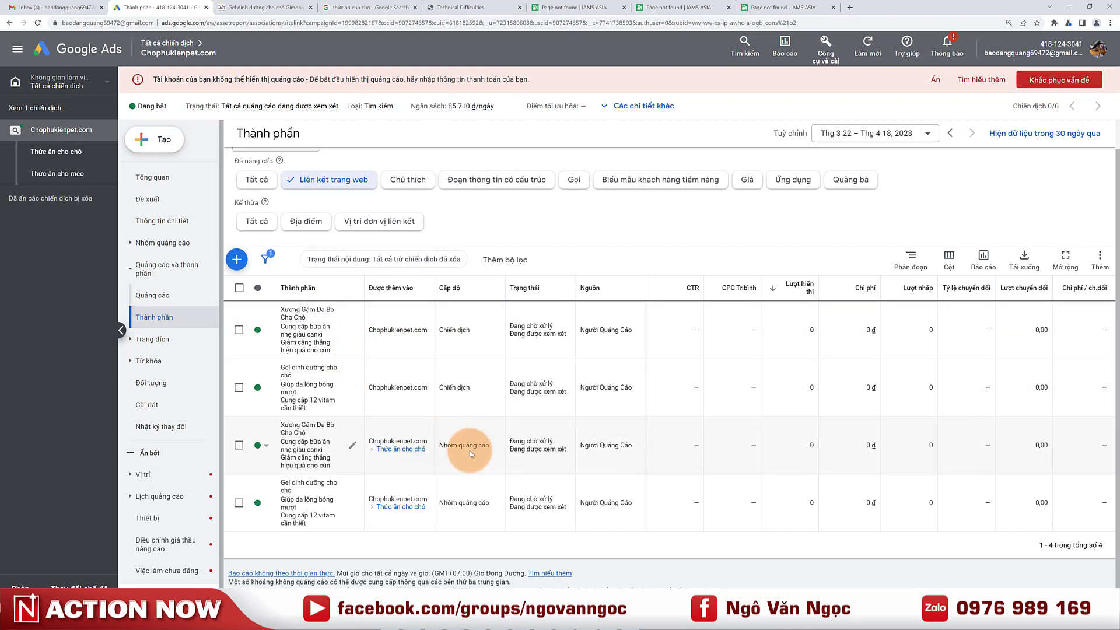
{"action": "left_click", "coordinate": [70, 159]}
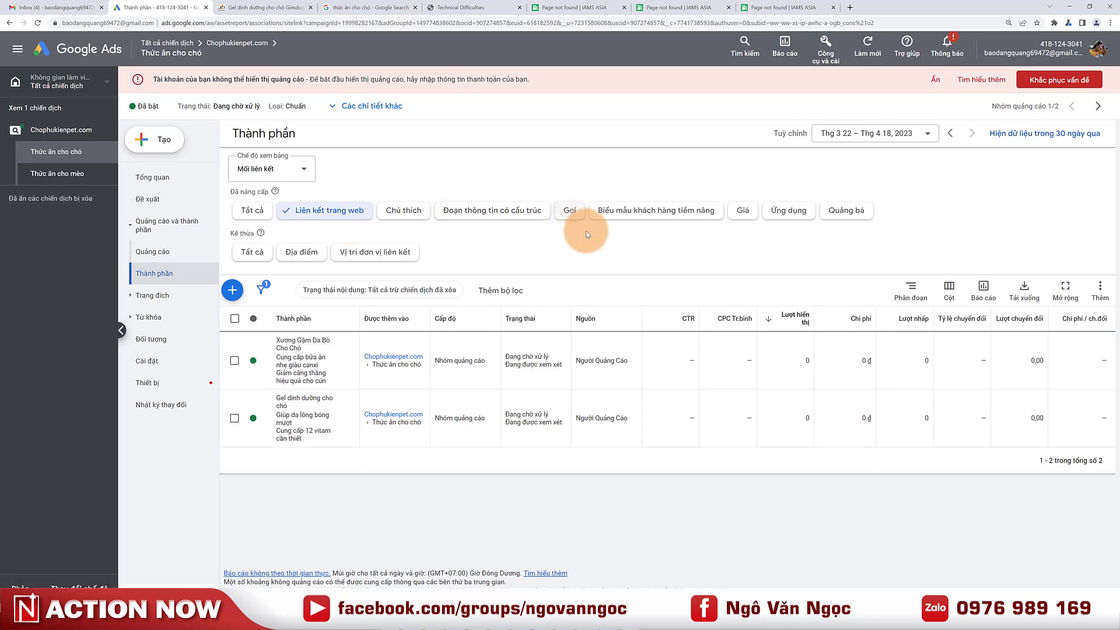
Start a new call asset and assign it to the Chophukienpet.com campaign.
{"action": "left_click", "coordinate": [569, 222]}
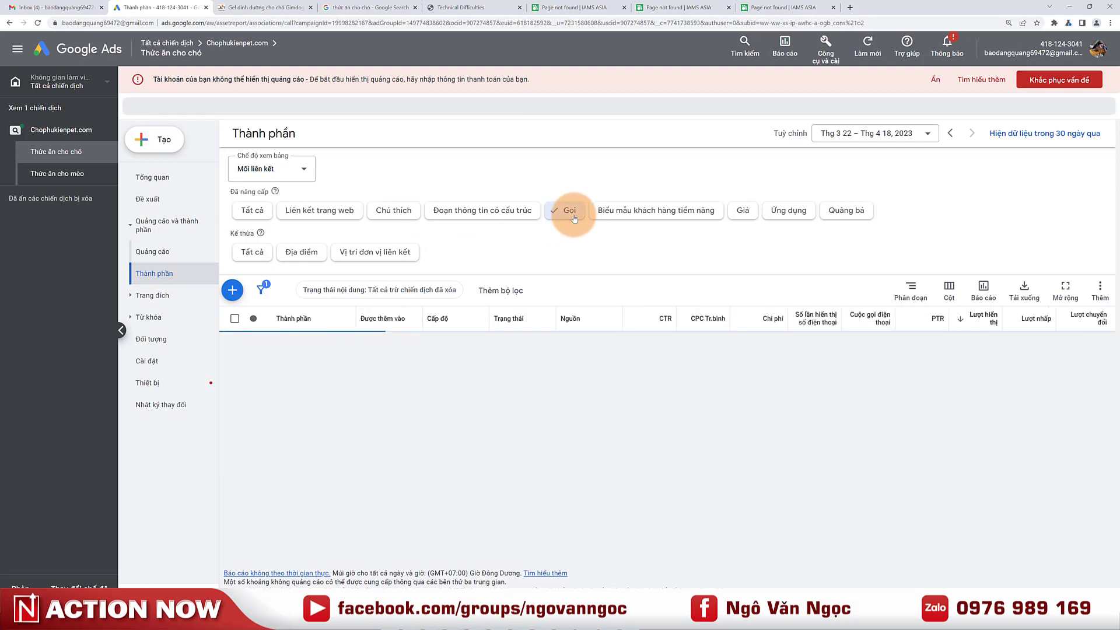
{"action": "left_click", "coordinate": [232, 290]}
{"action": "left_click", "coordinate": [235, 161]}
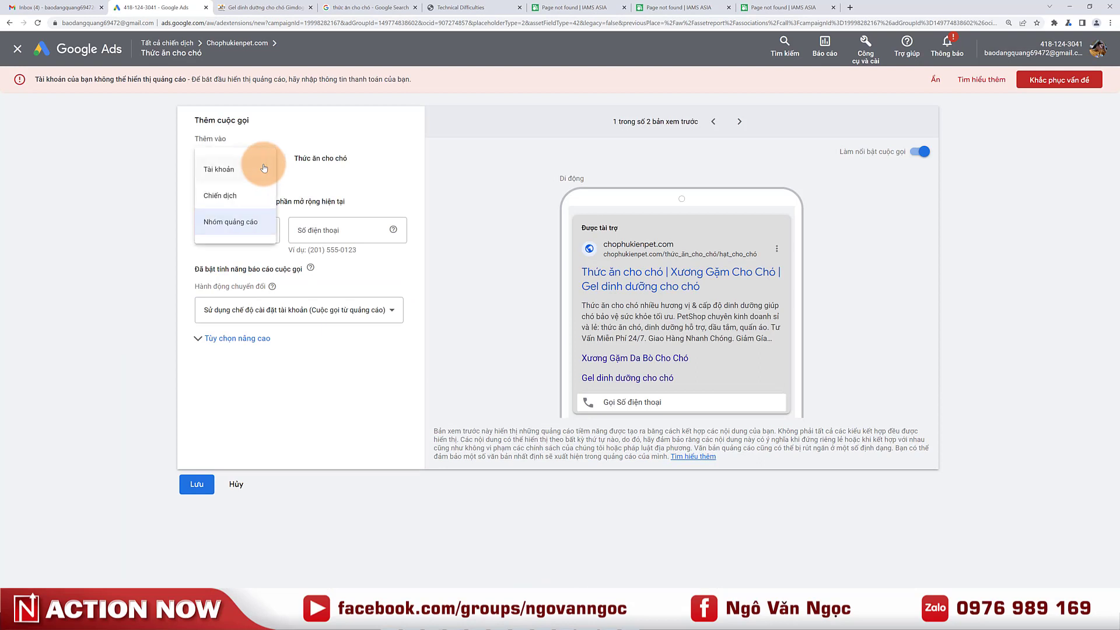
{"action": "left_click", "coordinate": [250, 182]}
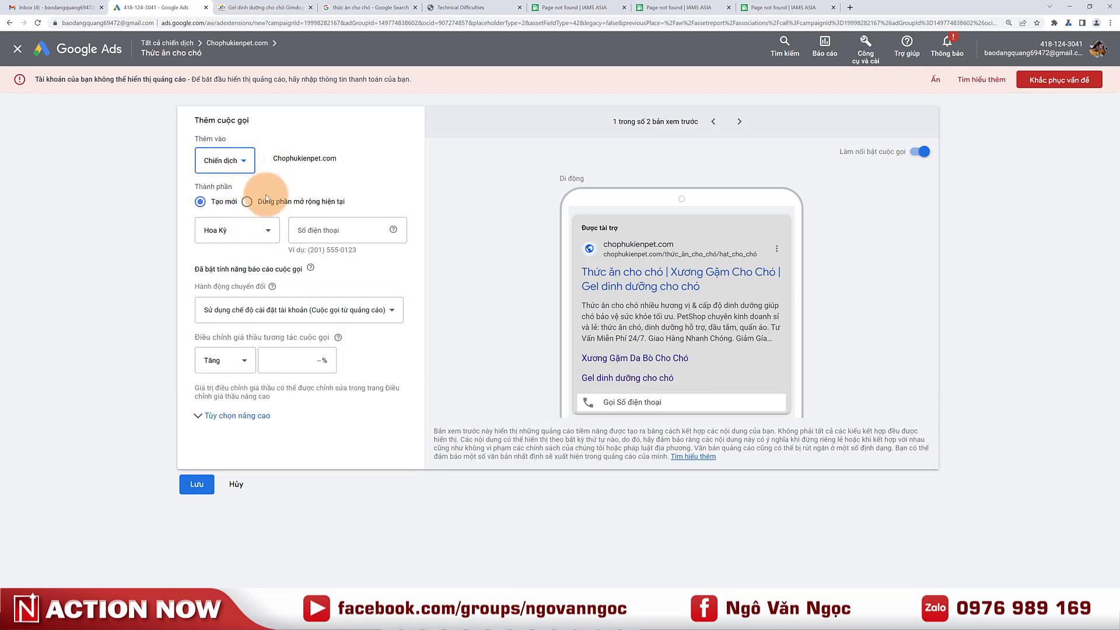
Copy the shop's contact phone number from the footer of its Gimdog dog gel product page.
{"action": "left_click", "coordinate": [270, 232]}
{"action": "key", "text": "ctrl+Tab"}
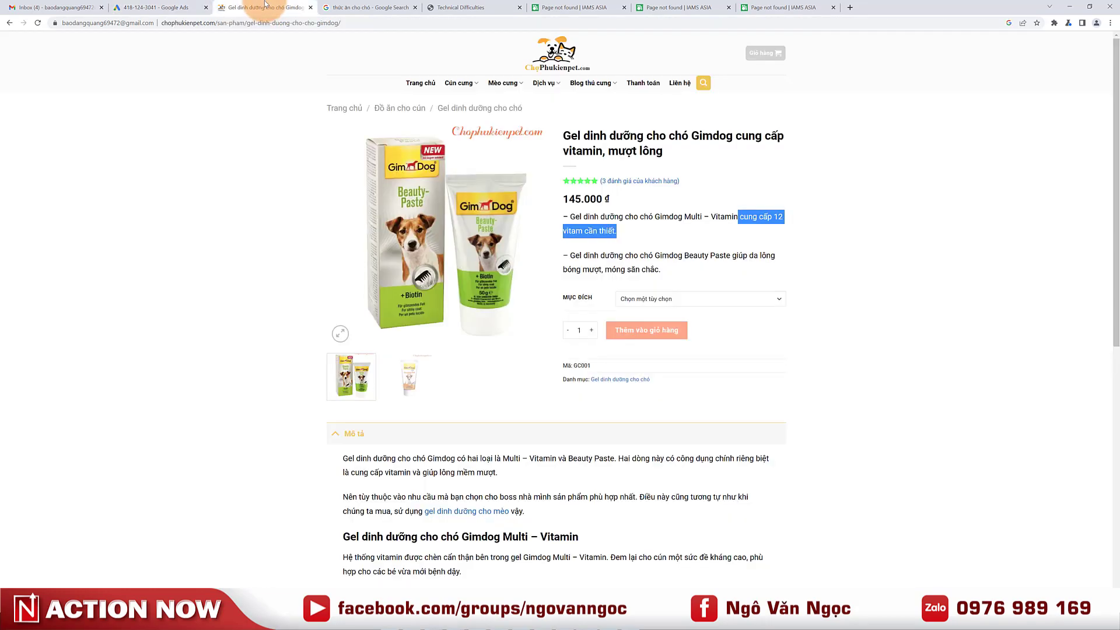
{"action": "scroll", "coordinate": [472, 356], "scroll_direction": "down", "scroll_amount": 9}
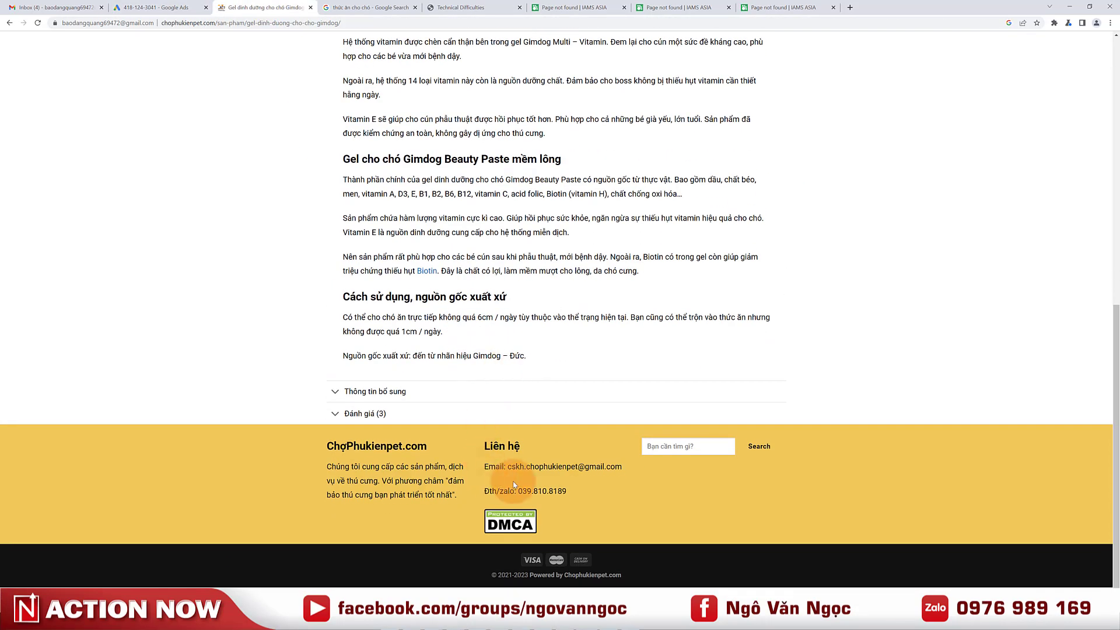
{"action": "left_click_drag", "start_coordinate": [532, 492], "coordinate": [563, 492]}
{"action": "key", "text": "ctrl+c"}
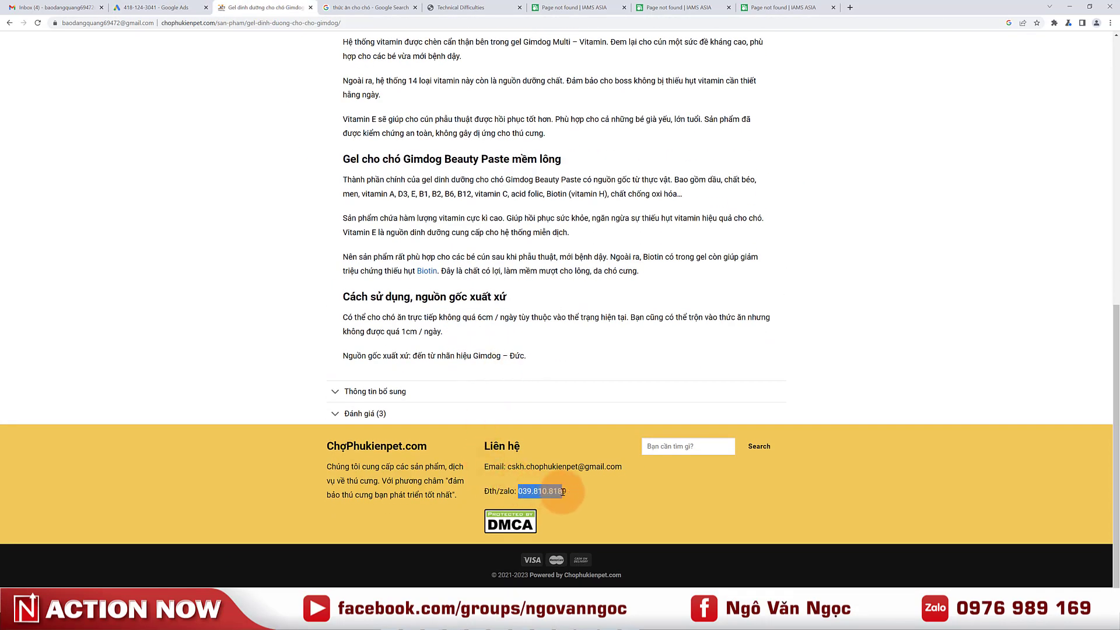
Back in Google Ads, set the call asset's country to Việt Nam and enter the copied shop phone number.
{"action": "left_click", "coordinate": [169, 8]}
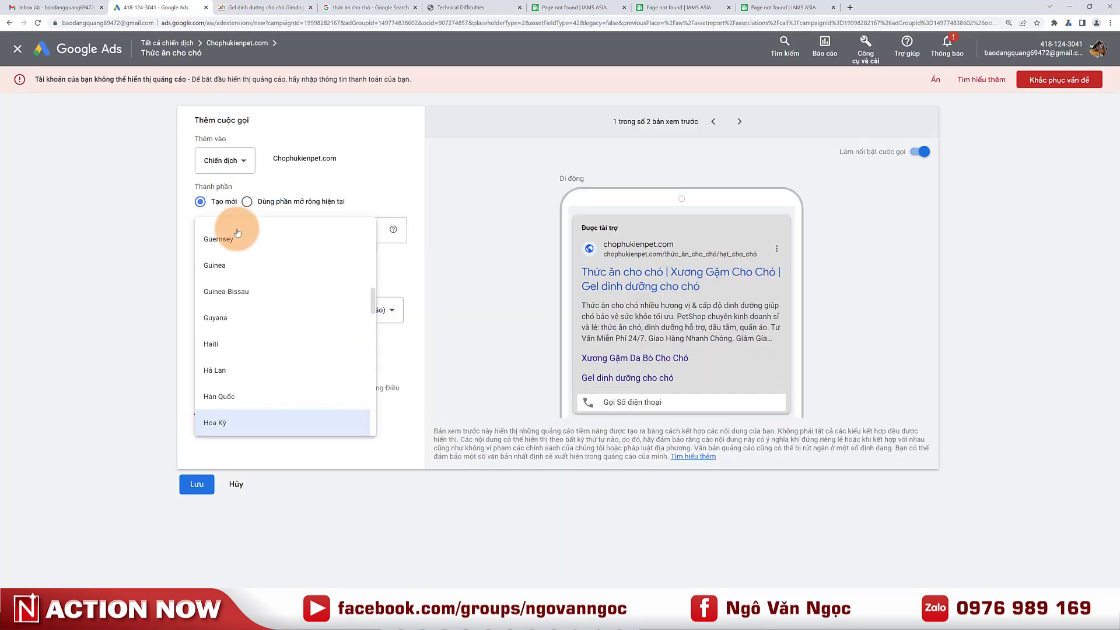
{"action": "scroll", "coordinate": [245, 361], "scroll_direction": "down", "scroll_amount": 20}
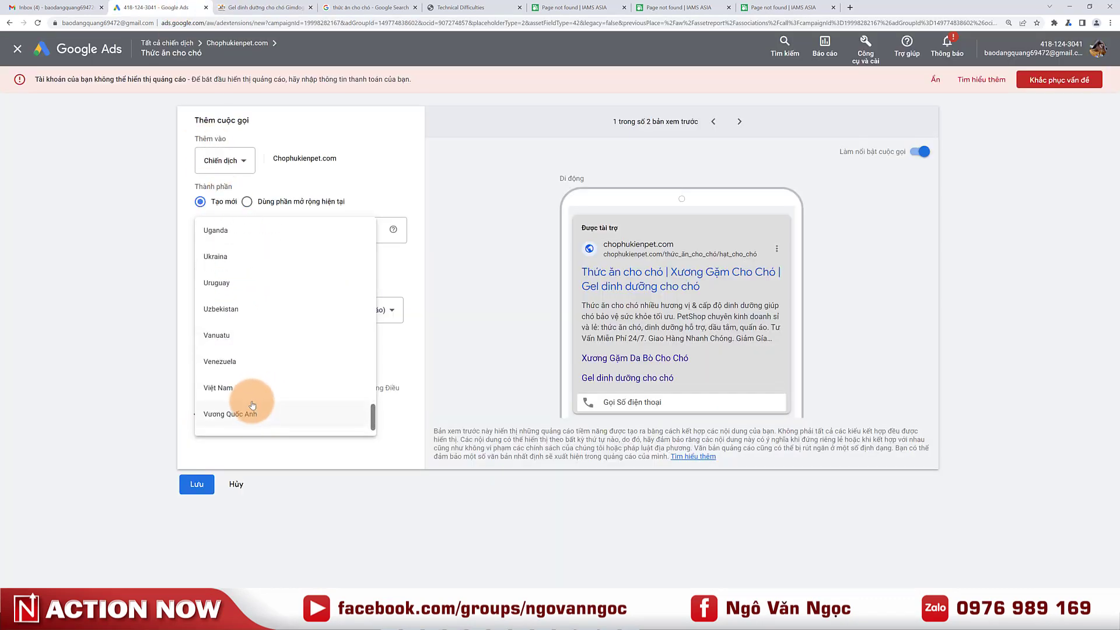
{"action": "left_click", "coordinate": [251, 395]}
{"action": "left_click", "coordinate": [304, 233]}
{"action": "key", "text": "ctrl+v"}
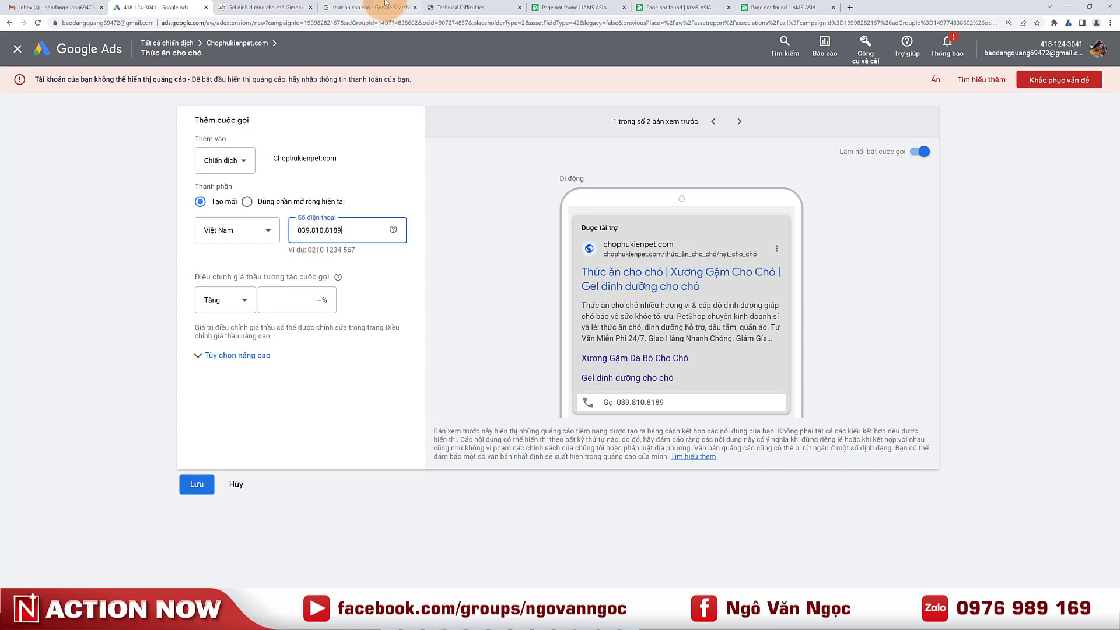
Examine how the phone number appears in the sponsored chiaki.vn ad in the Google results, and return to the call asset.
{"action": "left_click", "coordinate": [384, 6]}
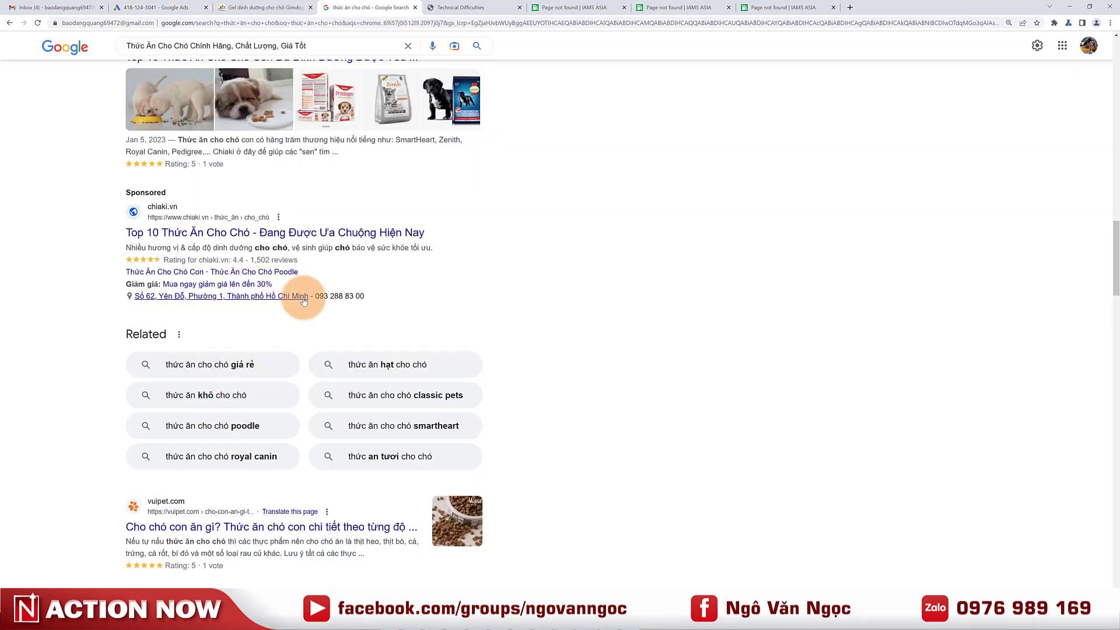
{"action": "left_click_drag", "start_coordinate": [336, 298], "coordinate": [385, 296]}
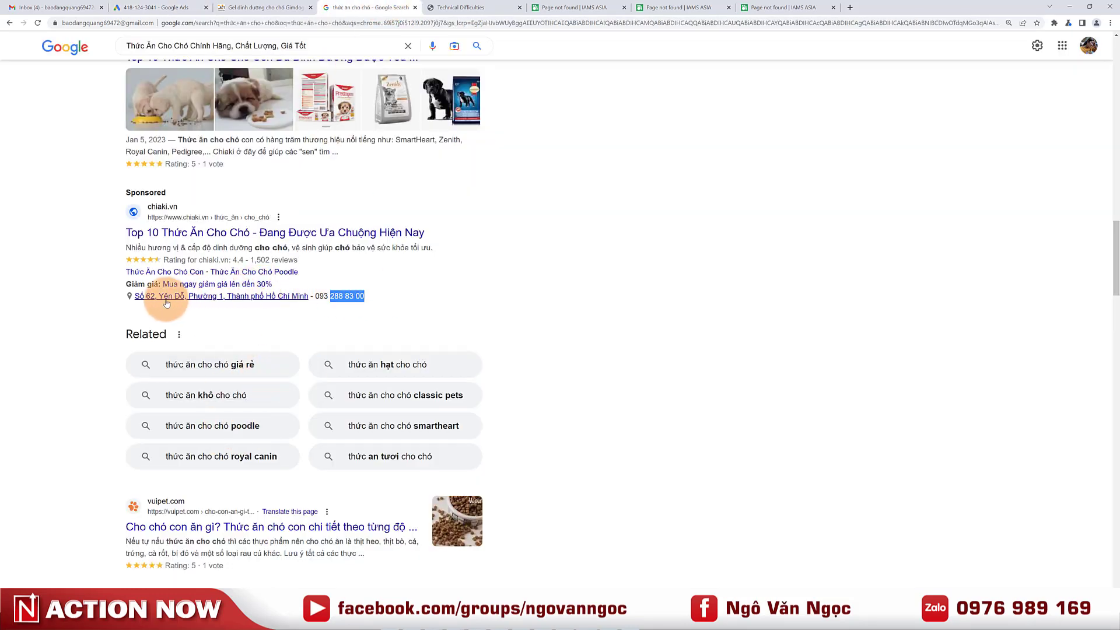
{"action": "key", "text": "ctrl+2"}
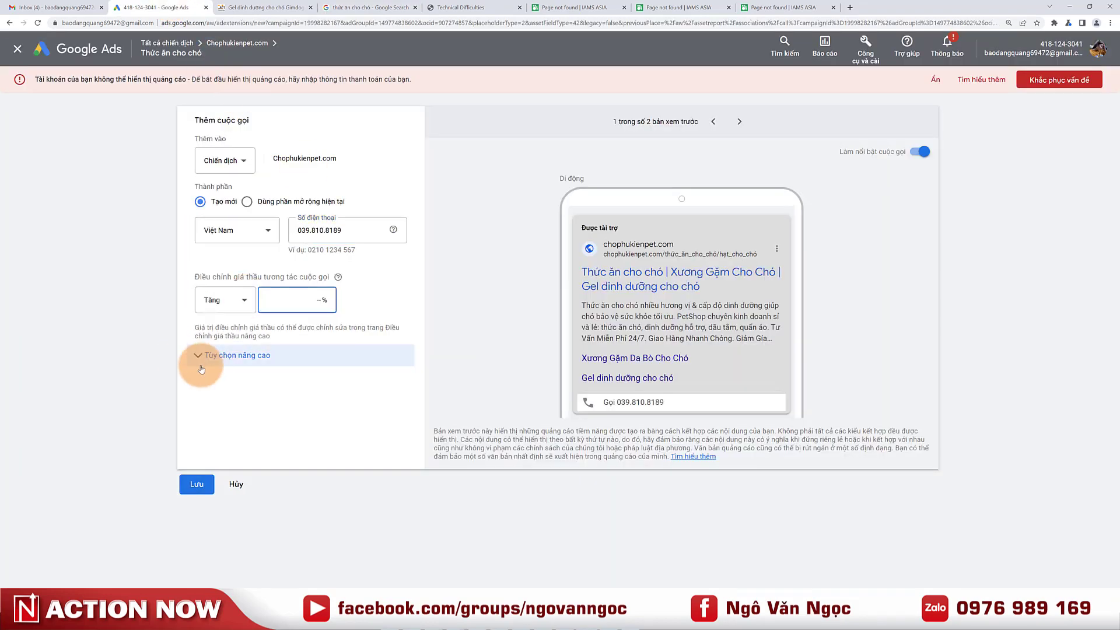
Schedule the call asset for all days from 0:00 to 23:45 and save it.
{"action": "left_click", "coordinate": [204, 357]}
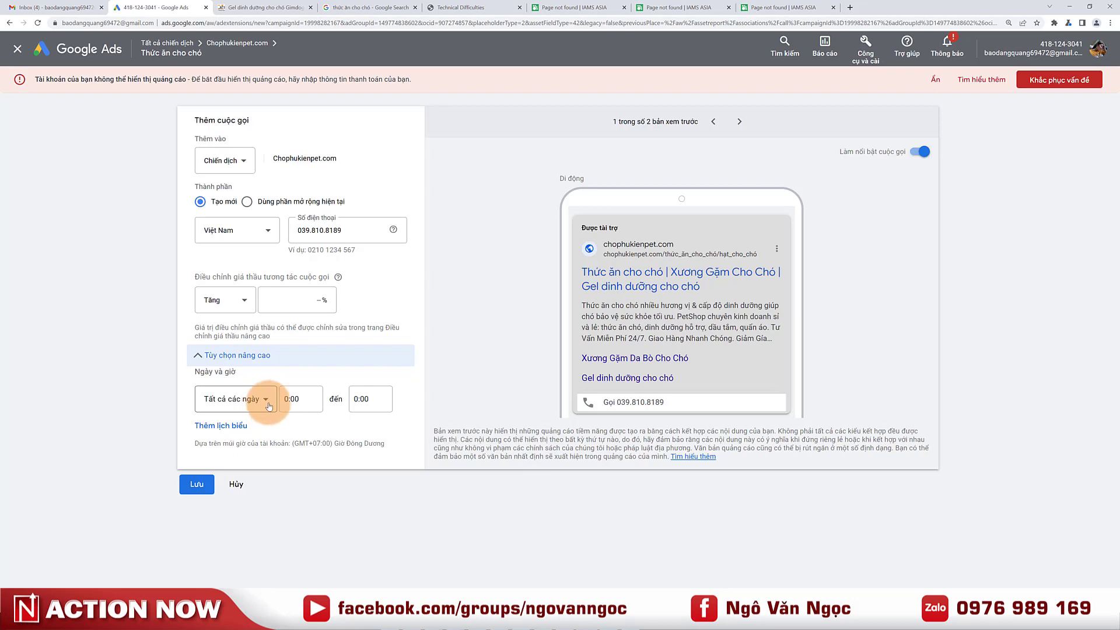
{"action": "left_click", "coordinate": [360, 401]}
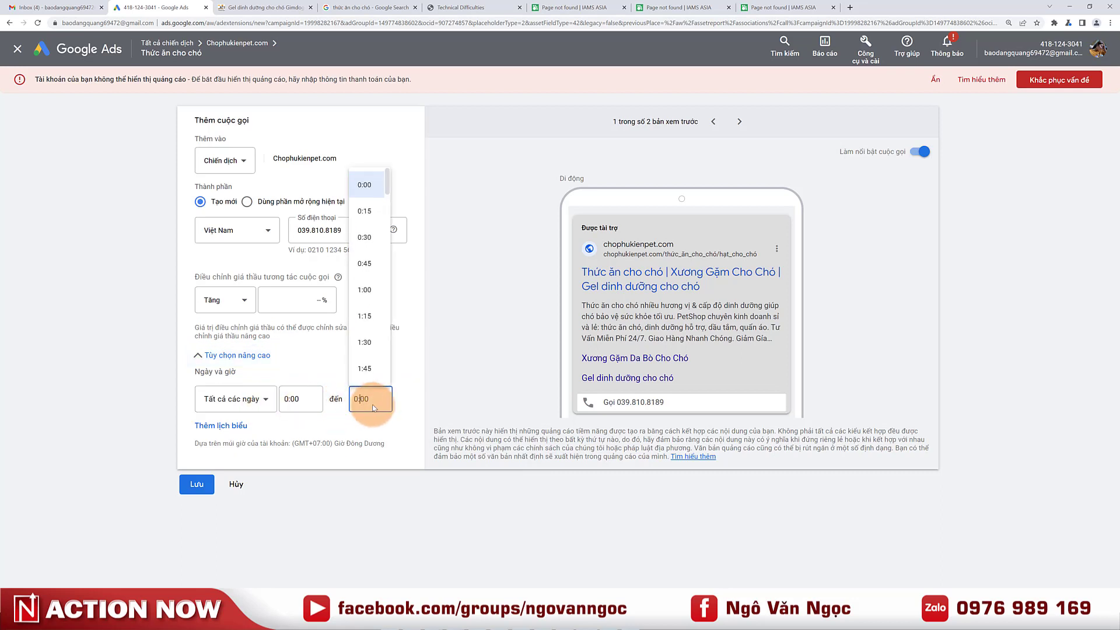
{"action": "left_click_drag", "start_coordinate": [388, 191], "coordinate": [402, 401]}
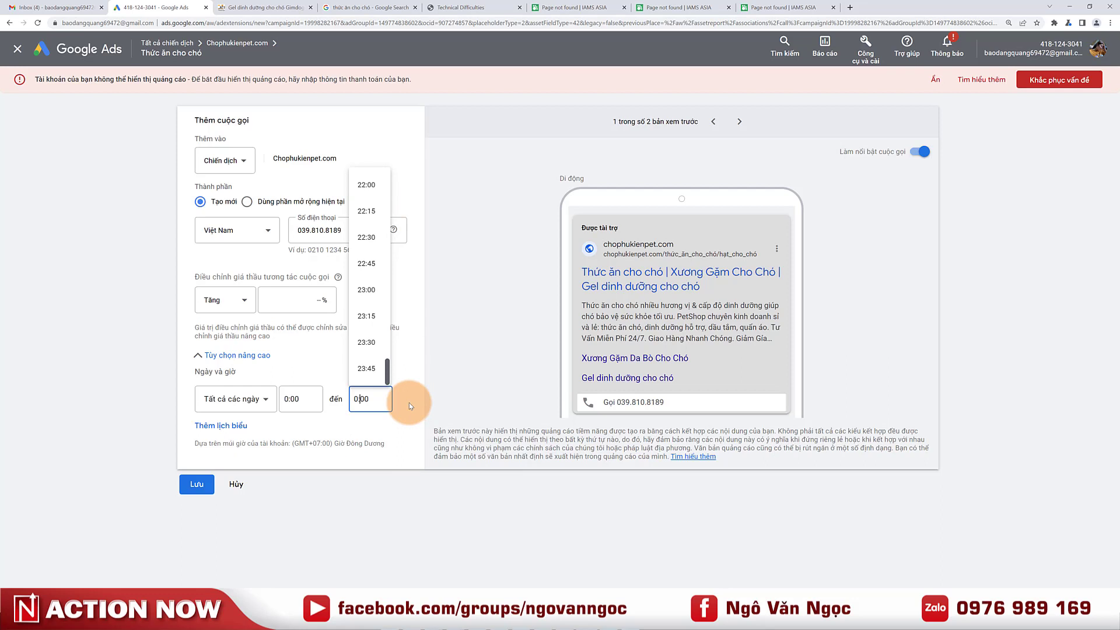
{"action": "left_click", "coordinate": [373, 368]}
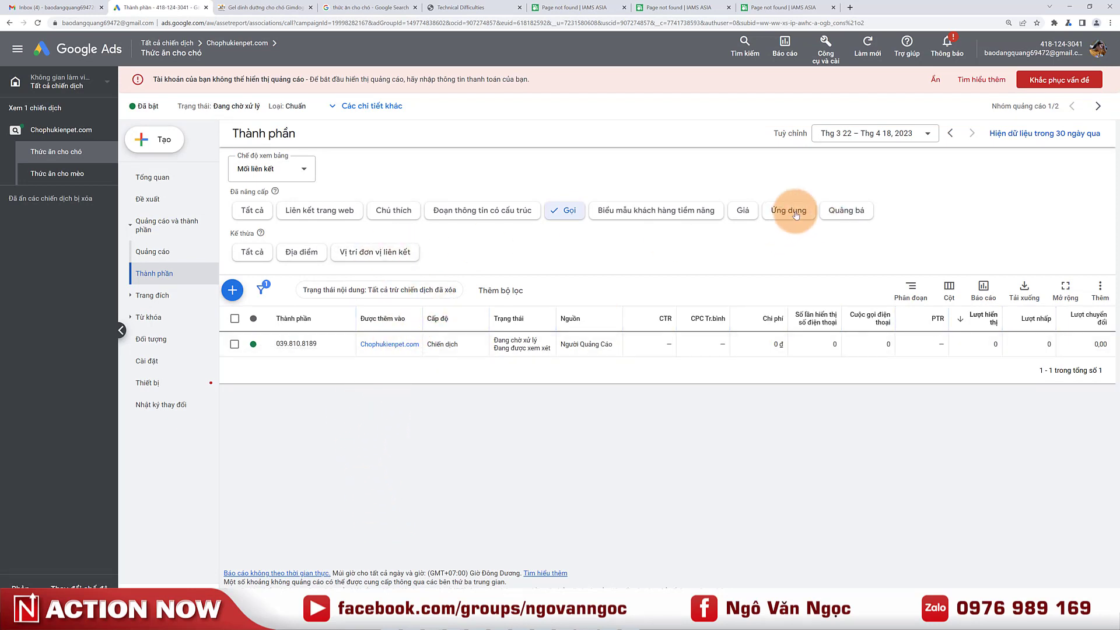
Start a new promotion asset and assign it to the Chophukienpet.com campaign.
{"action": "left_click", "coordinate": [844, 212]}
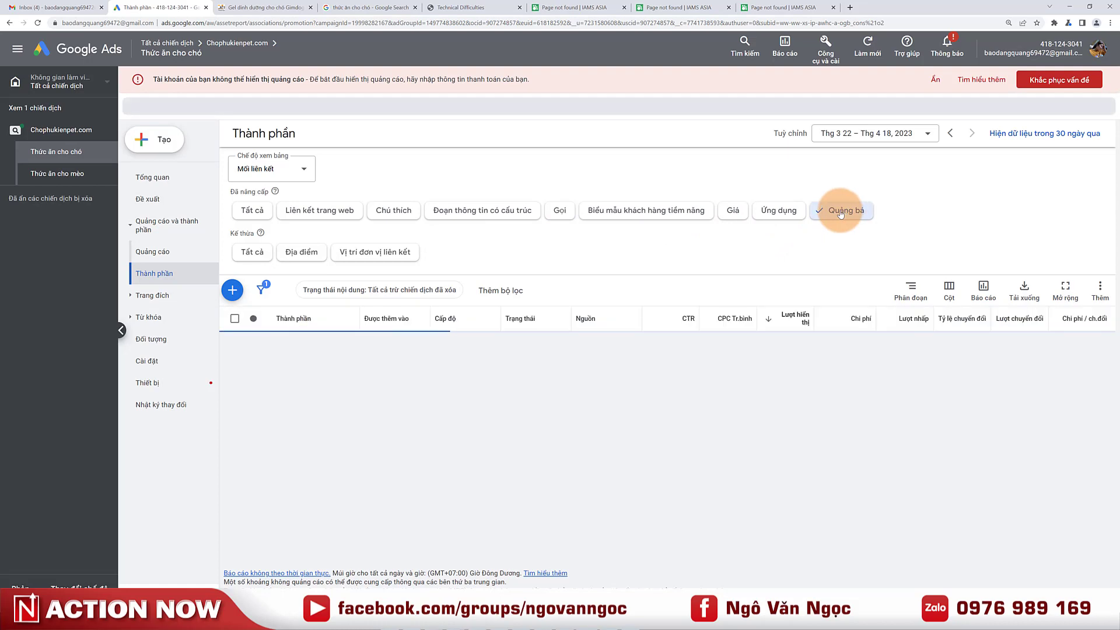
{"action": "left_click", "coordinate": [232, 289]}
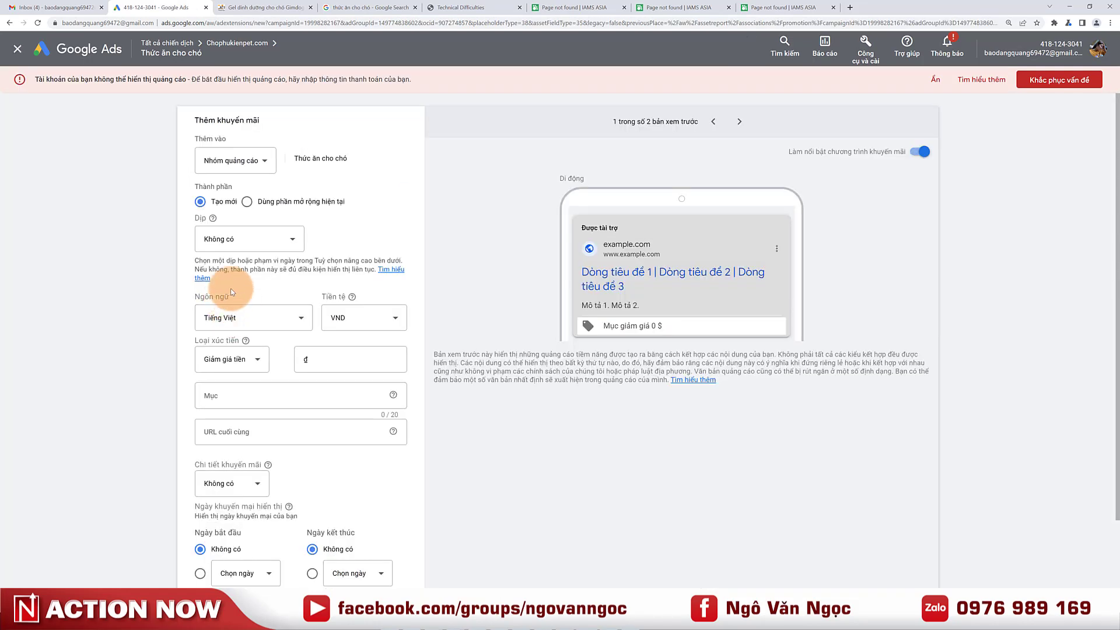
{"action": "left_click", "coordinate": [261, 171]}
{"action": "left_click", "coordinate": [232, 203]}
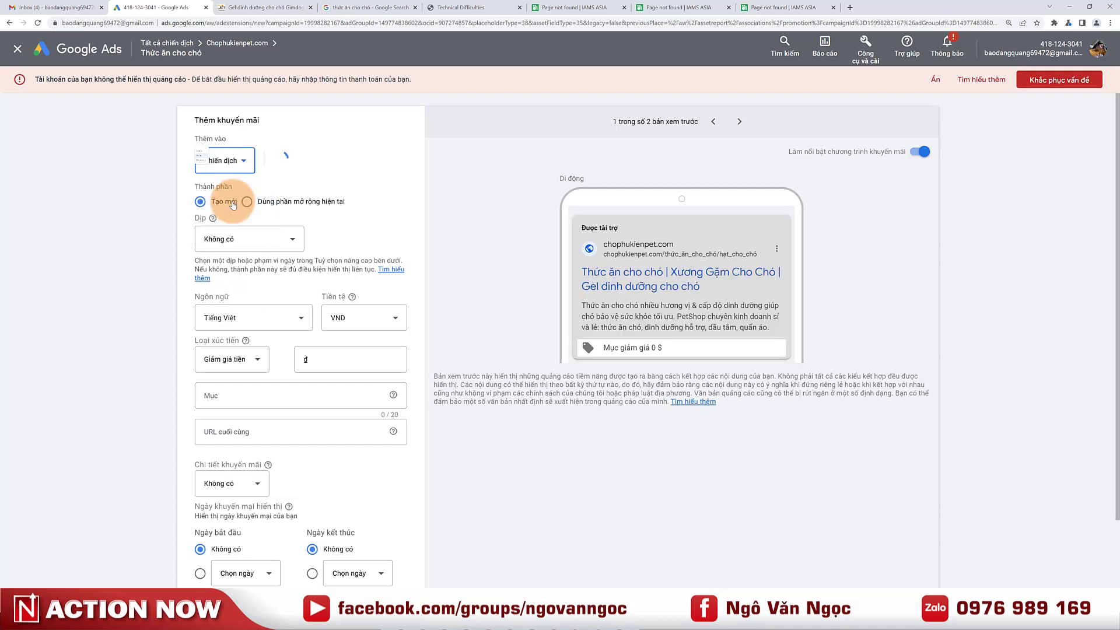
{"action": "scroll", "coordinate": [243, 350], "scroll_direction": "down", "scroll_amount": 1}
Copy the address of the shop's "Đồ ăn cho cún" category page and enter it as the promotion's final URL.
{"action": "left_click", "coordinate": [229, 353]}
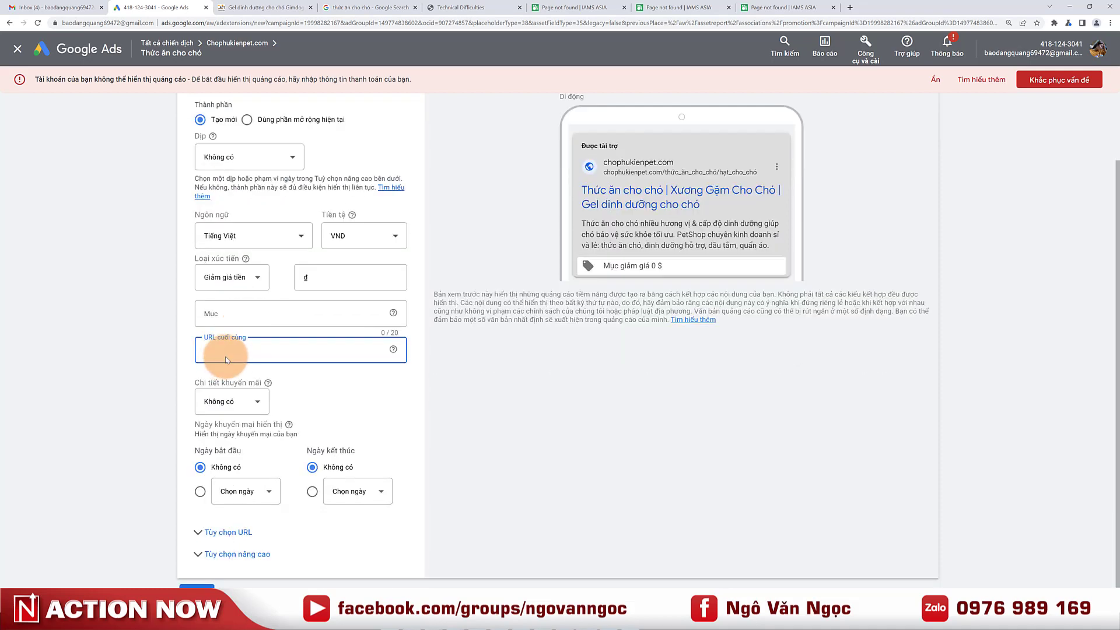
{"action": "left_click", "coordinate": [264, 7]}
{"action": "scroll", "coordinate": [365, 232], "scroll_direction": "up", "scroll_amount": 3}
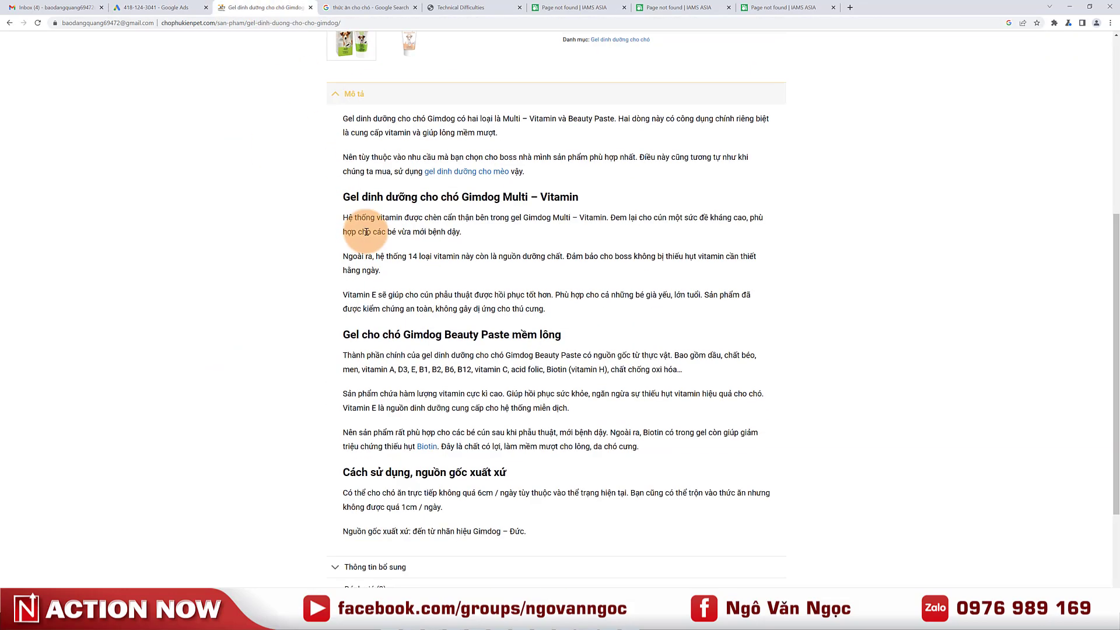
{"action": "scroll", "coordinate": [366, 232], "scroll_direction": "up", "scroll_amount": 6}
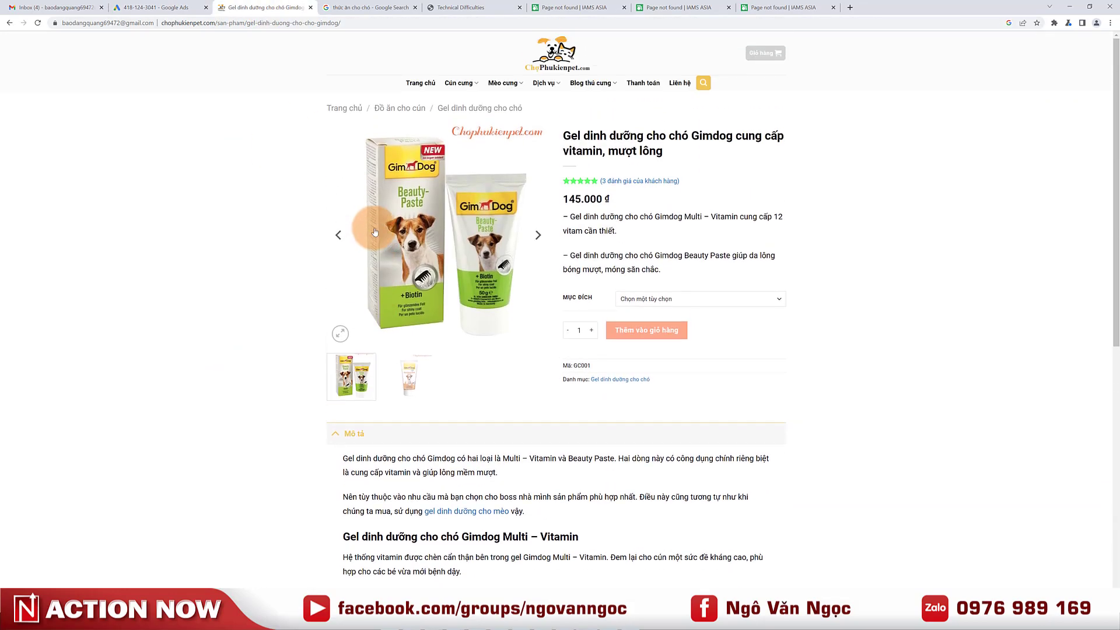
{"action": "left_click", "coordinate": [459, 85]}
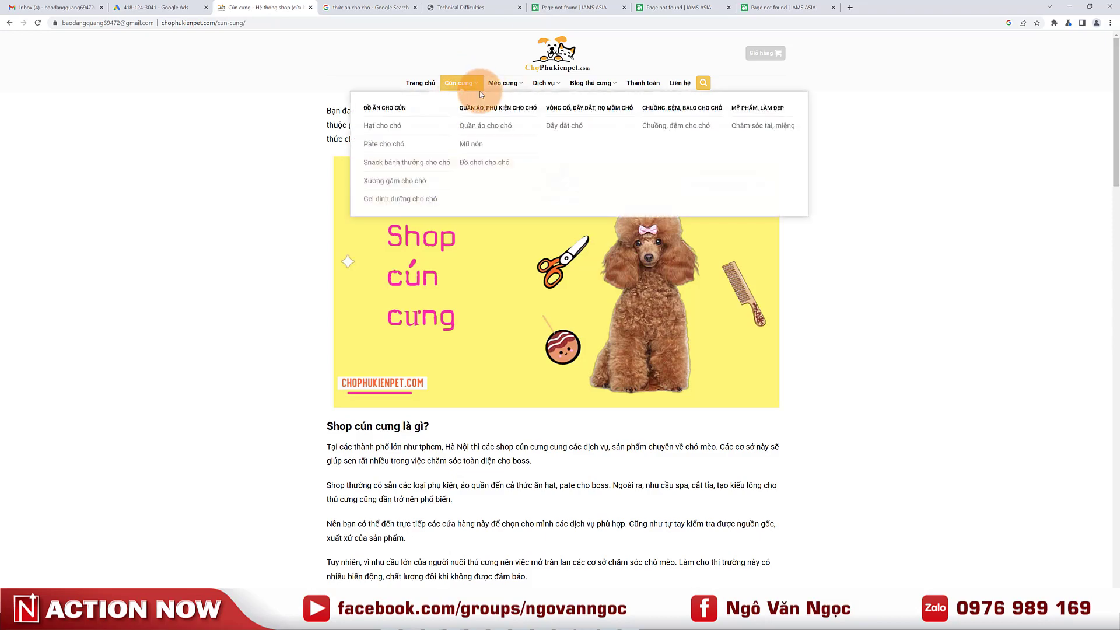
{"action": "left_click", "coordinate": [384, 108]}
{"action": "scroll", "coordinate": [426, 260], "scroll_direction": "down", "scroll_amount": 4}
{"action": "scroll", "coordinate": [457, 305], "scroll_direction": "up", "scroll_amount": 4}
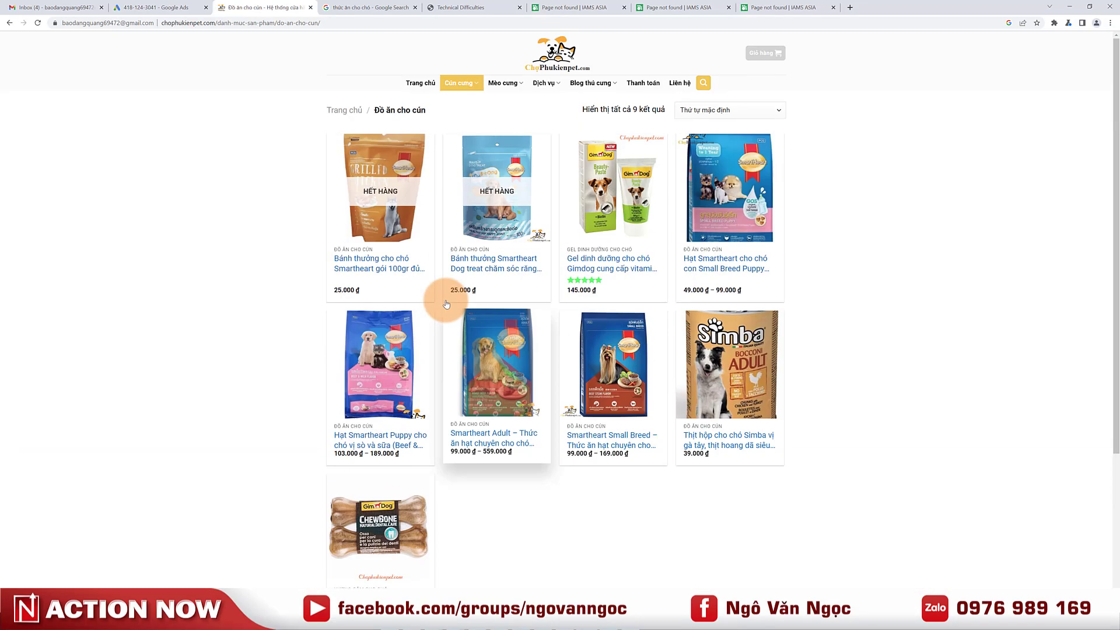
{"action": "left_click", "coordinate": [337, 24]}
{"action": "key", "text": "ctrl+c"}
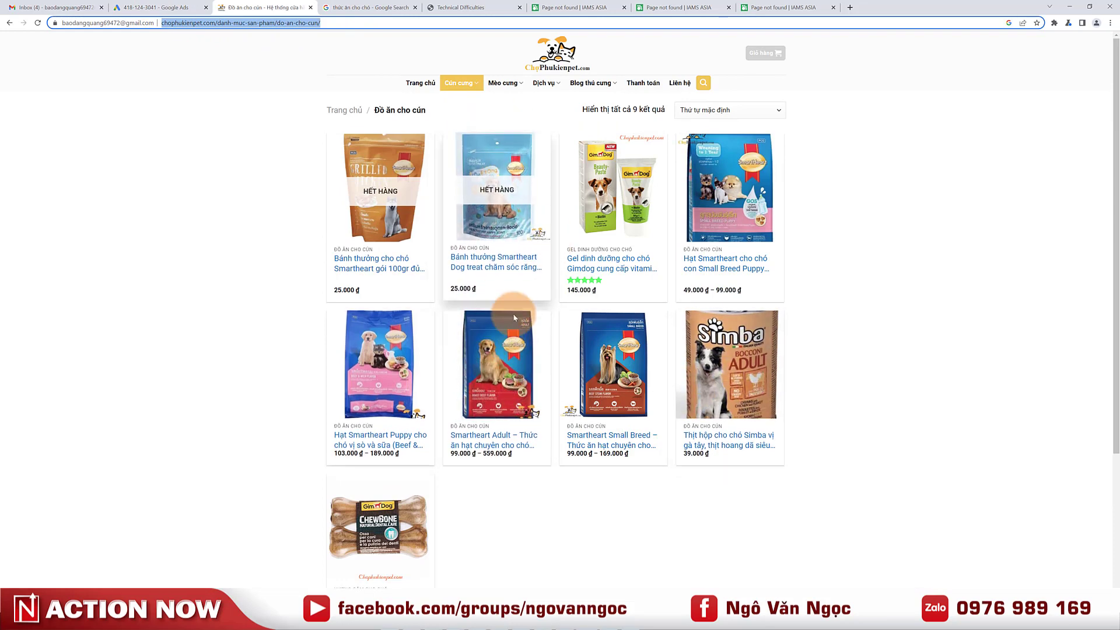
{"action": "left_click", "coordinate": [173, 5]}
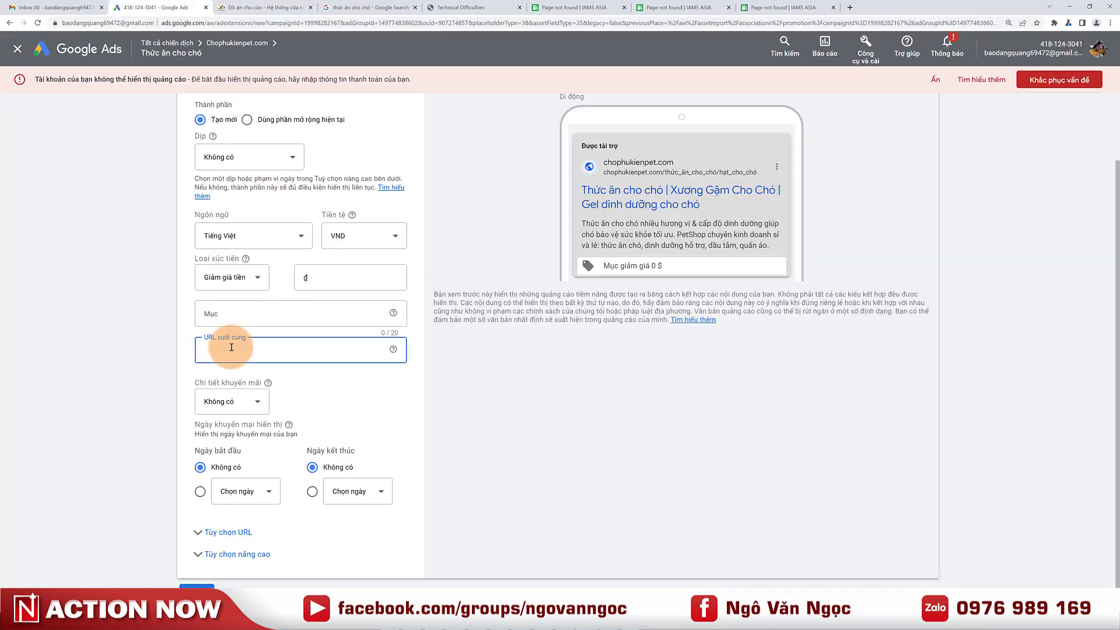
{"action": "key", "text": "ctrl+v"}
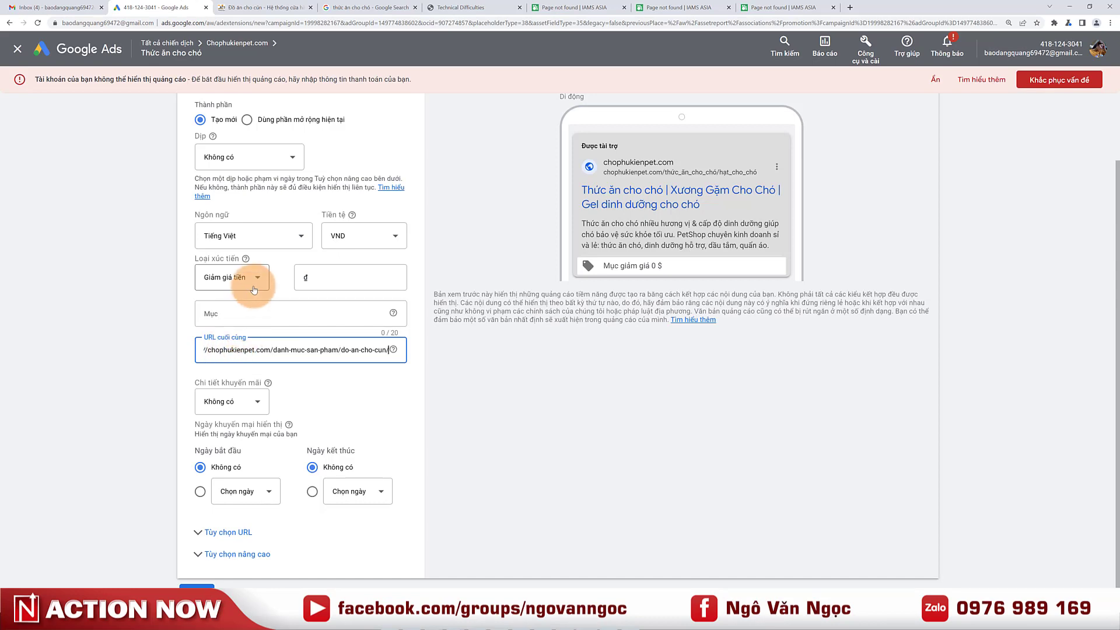
Look over the products and prices on the shop's "Đồ ăn cho cún" page, and return to the promotion form.
{"action": "left_click", "coordinate": [252, 7]}
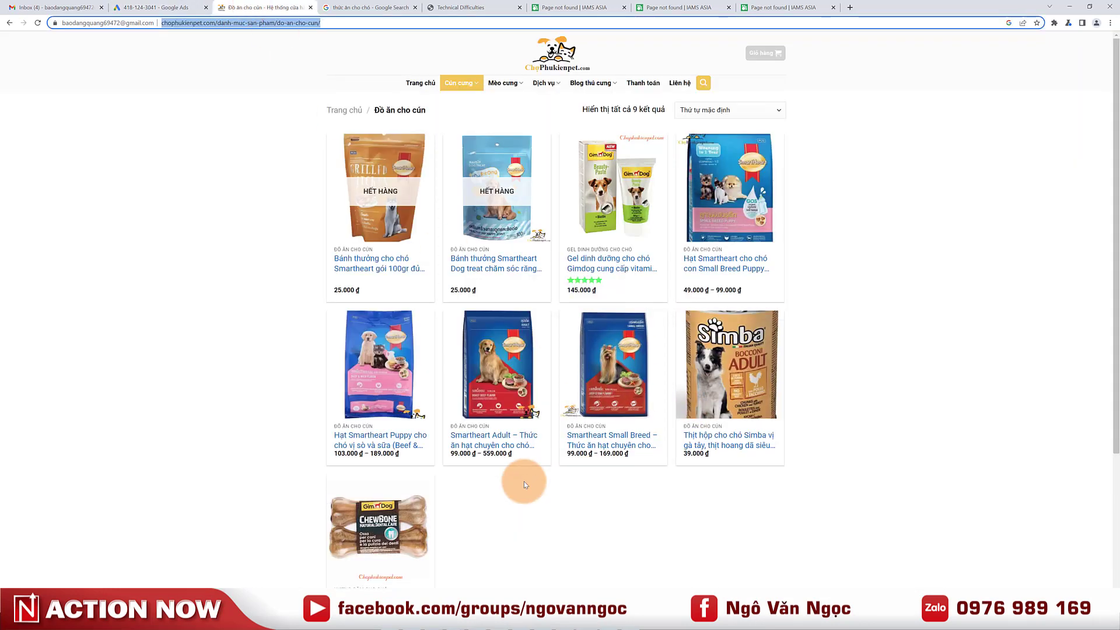
{"action": "scroll", "coordinate": [524, 485], "scroll_direction": "down", "scroll_amount": 2}
{"action": "scroll", "coordinate": [655, 343], "scroll_direction": "up", "scroll_amount": 2}
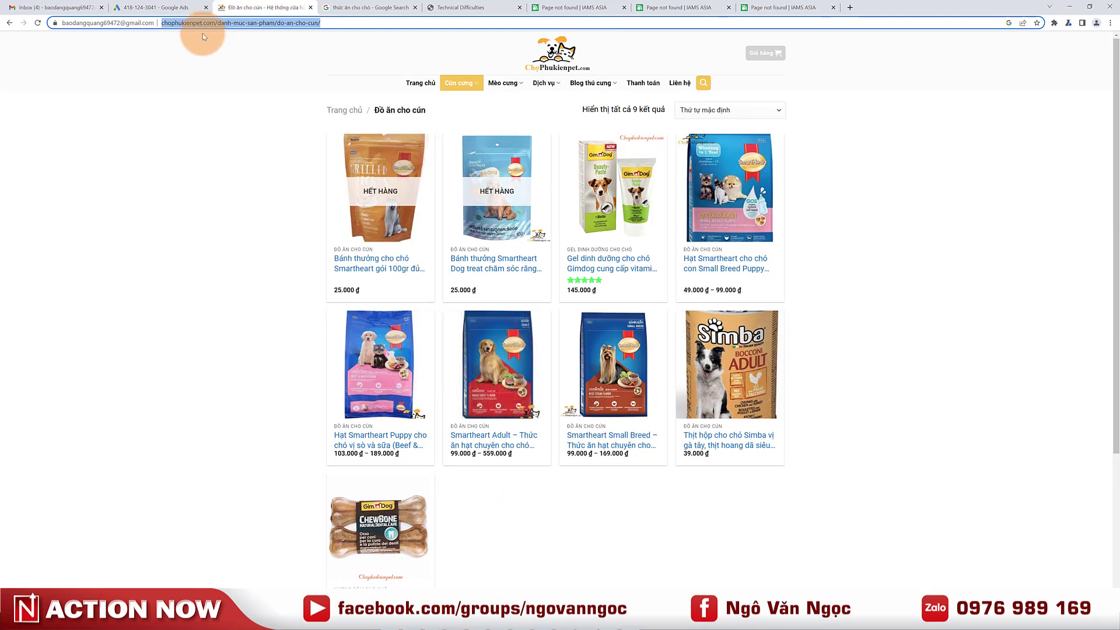
{"action": "left_click", "coordinate": [155, 7]}
Set the promotion type to "Phần trăm giảm giá" with a discount of 5%.
{"action": "left_click", "coordinate": [233, 278]}
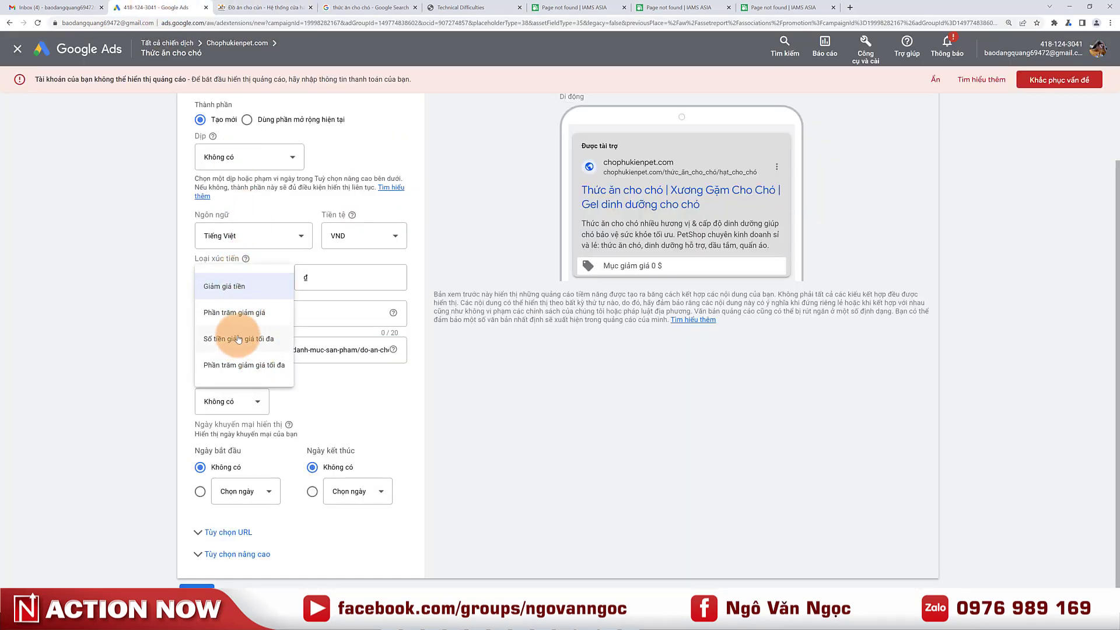
{"action": "left_click", "coordinate": [227, 287]}
{"action": "left_click", "coordinate": [328, 280]}
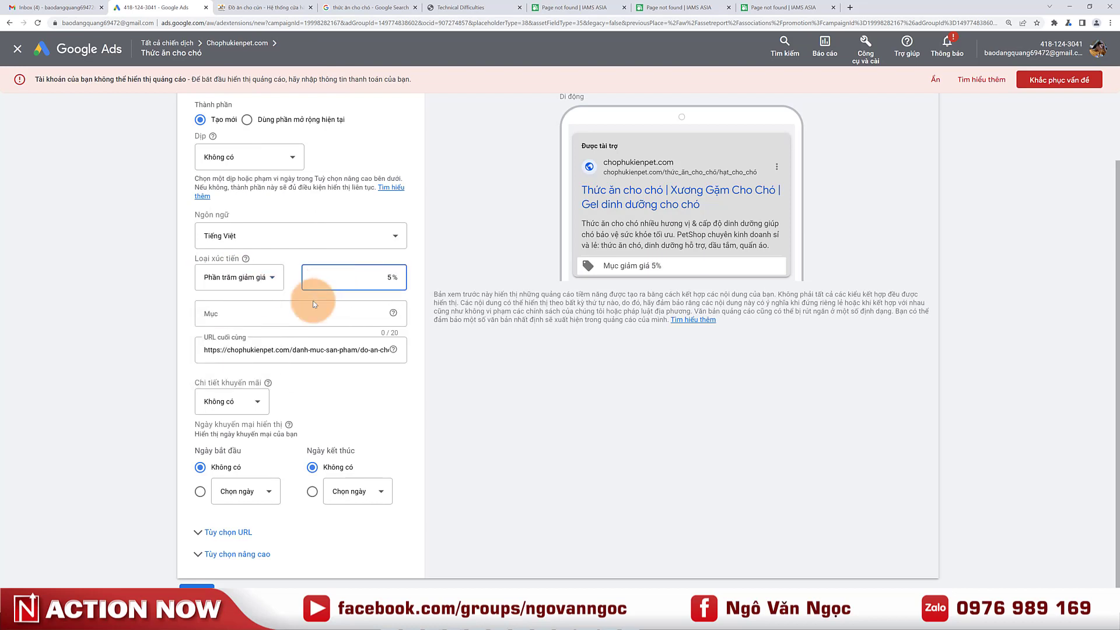
Enter "Ưu đãi hôm nay" as the promotion's item text, replacing the longer customer wording.
{"action": "left_click", "coordinate": [261, 312]}
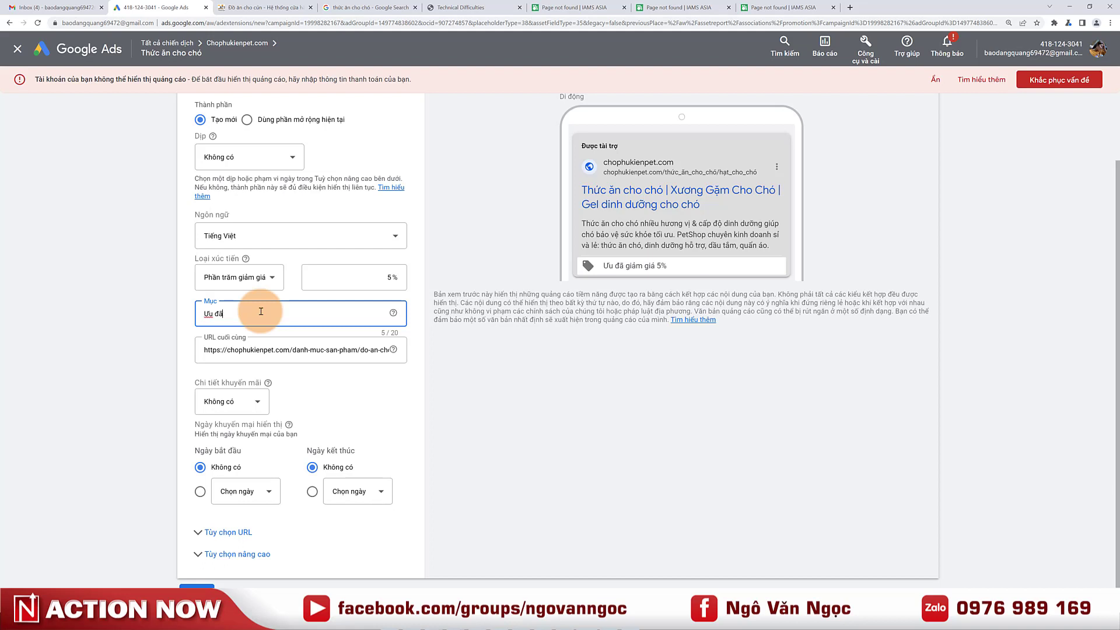
{"action": "type", "text": "i cho khách hàng"}
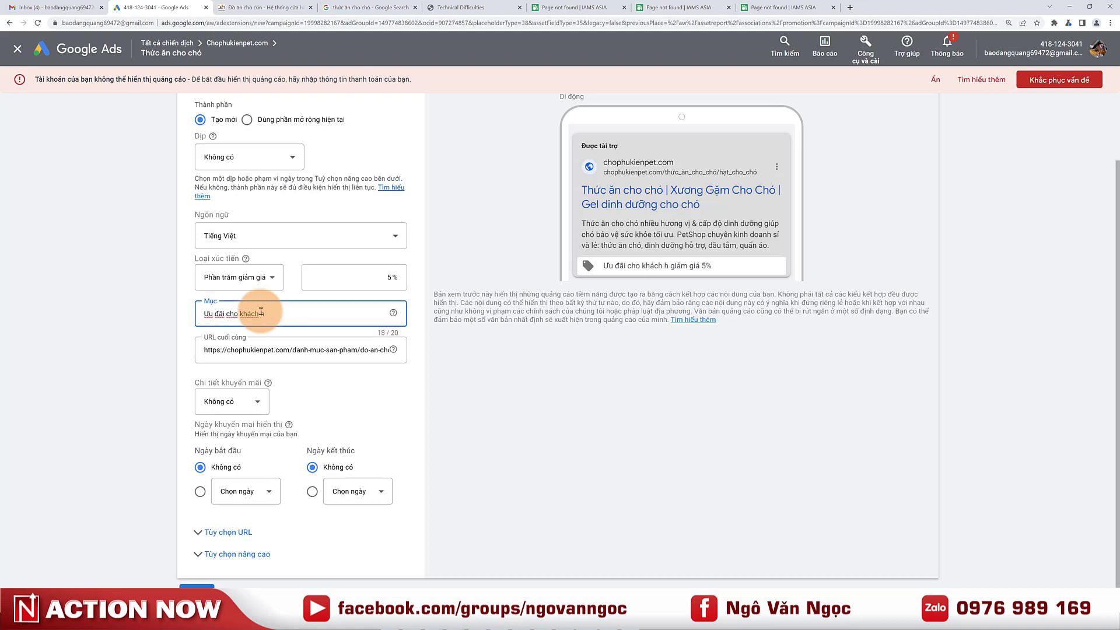
{"action": "key", "text": "BackSpace"}
{"action": "key", "text": "BackSpace"}
{"action": "key", "text": "BackSpace"}
{"action": "key", "text": "BackSpace"}
{"action": "key", "text": "BackSpace"}
{"action": "key", "text": "BackSpace"}
{"action": "key", "text": "BackSpace"}
{"action": "key", "text": "BackSpace"}
{"action": "key", "text": "BackSpace"}
{"action": "key", "text": "BackSpace"}
{"action": "key", "text": "BackSpace"}
{"action": "key", "text": "BackSpace"}
{"action": "type", "text": "hôm nay"}
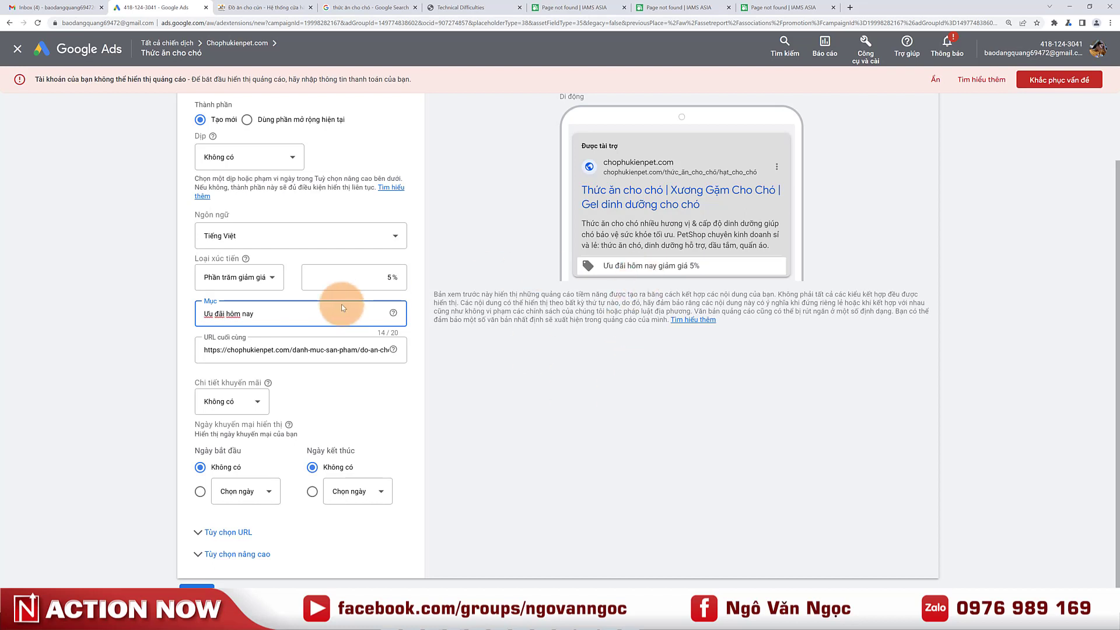
Change the promotion type to "Giảm giá tiền" with a discount of 150000 VND, and save the promotion.
{"action": "left_click", "coordinate": [271, 278]}
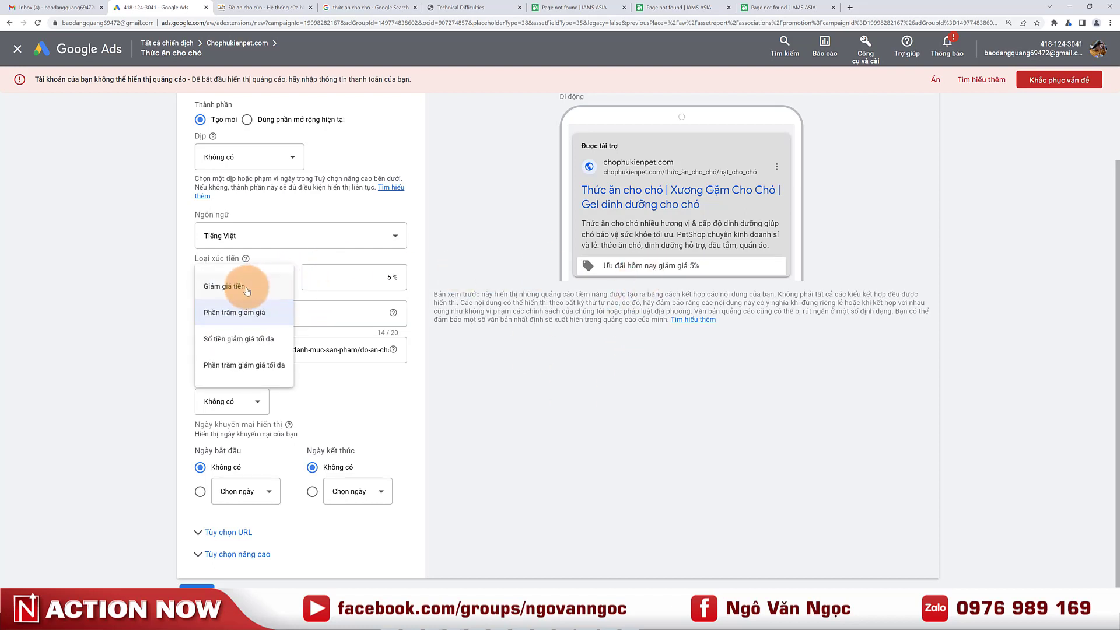
{"action": "left_click", "coordinate": [270, 286]}
{"action": "left_click", "coordinate": [344, 281]}
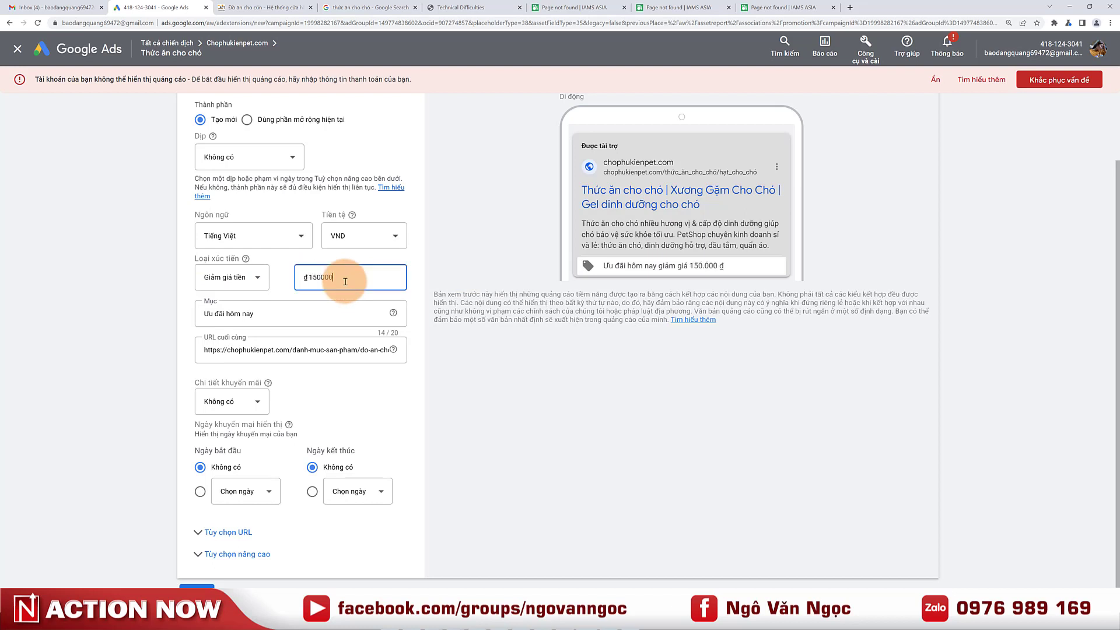
{"action": "left_click", "coordinate": [352, 378]}
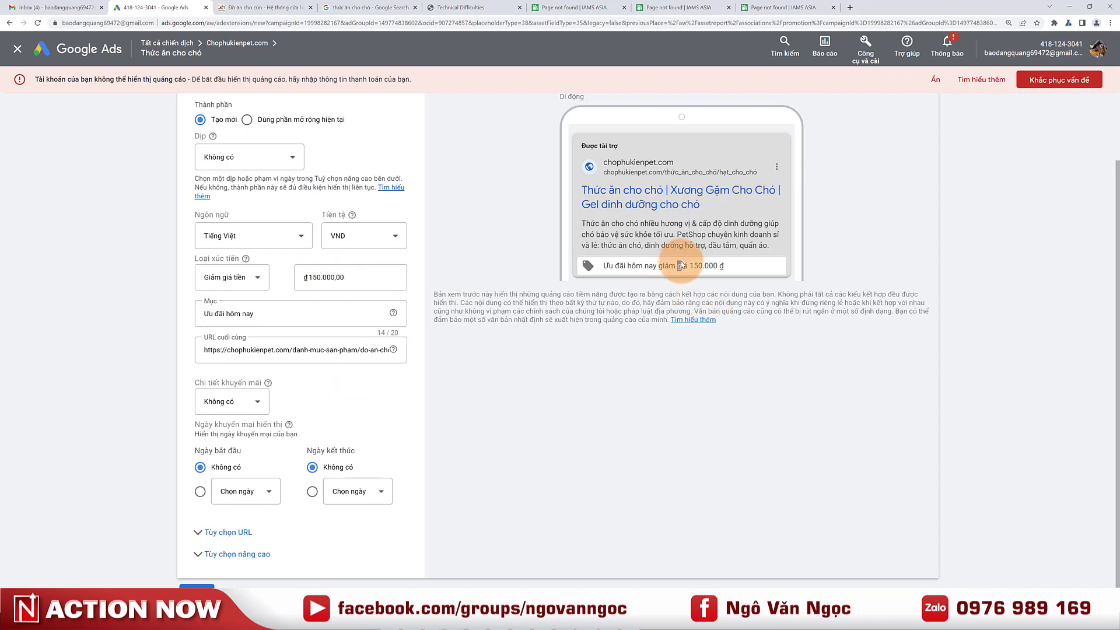
{"action": "left_click_drag", "start_coordinate": [680, 266], "coordinate": [720, 264]}
{"action": "left_click", "coordinate": [625, 411]}
{"action": "left_click", "coordinate": [262, 278]}
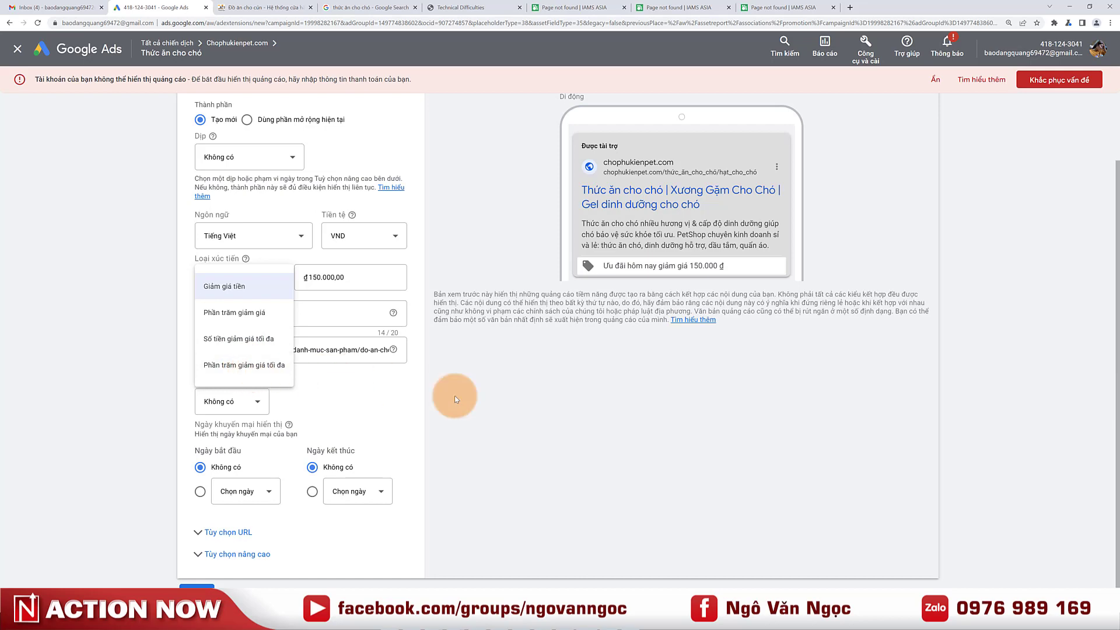
{"action": "left_click", "coordinate": [544, 405]}
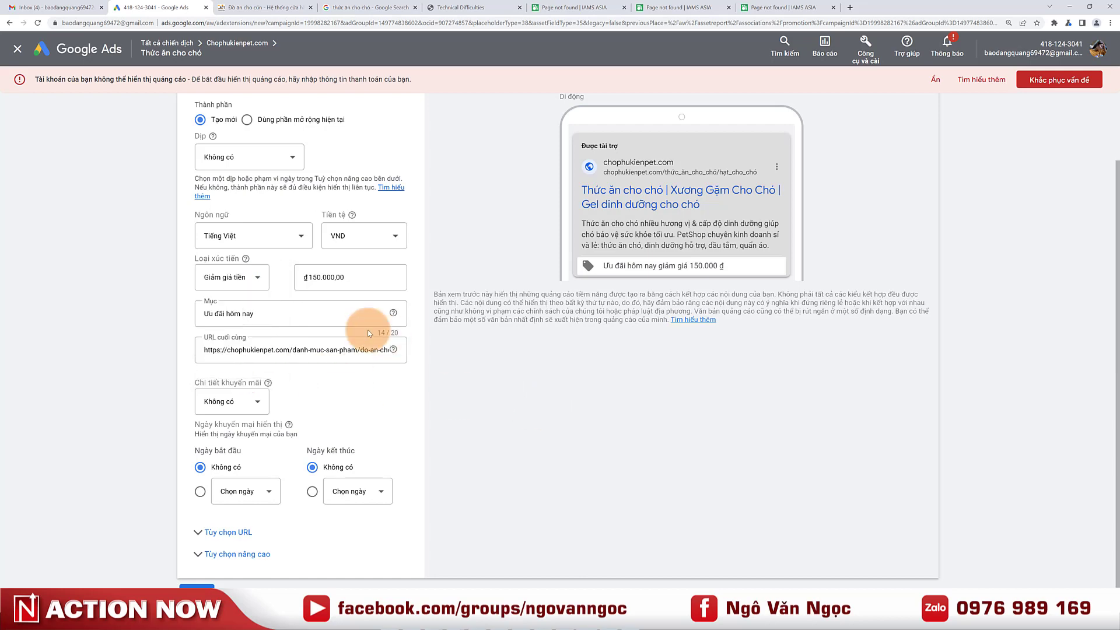
{"action": "left_click", "coordinate": [197, 595]}
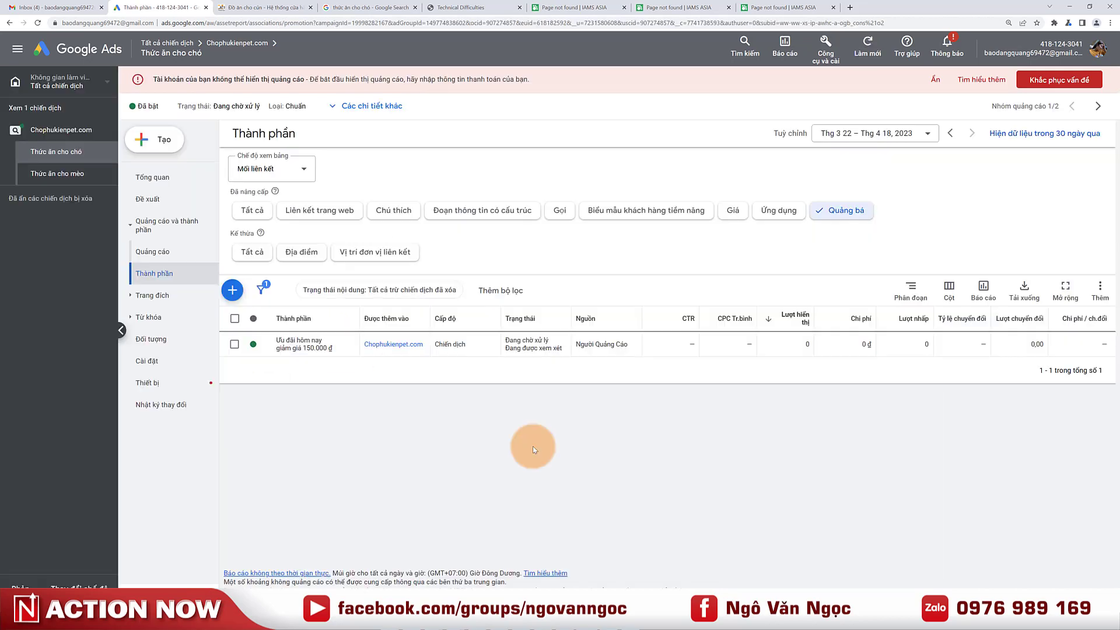
Show all asset types for the "Thức ăn cho chó" ad group, review them, and check the assets of "Thức ăn cho mèo".
{"action": "left_click", "coordinate": [254, 211]}
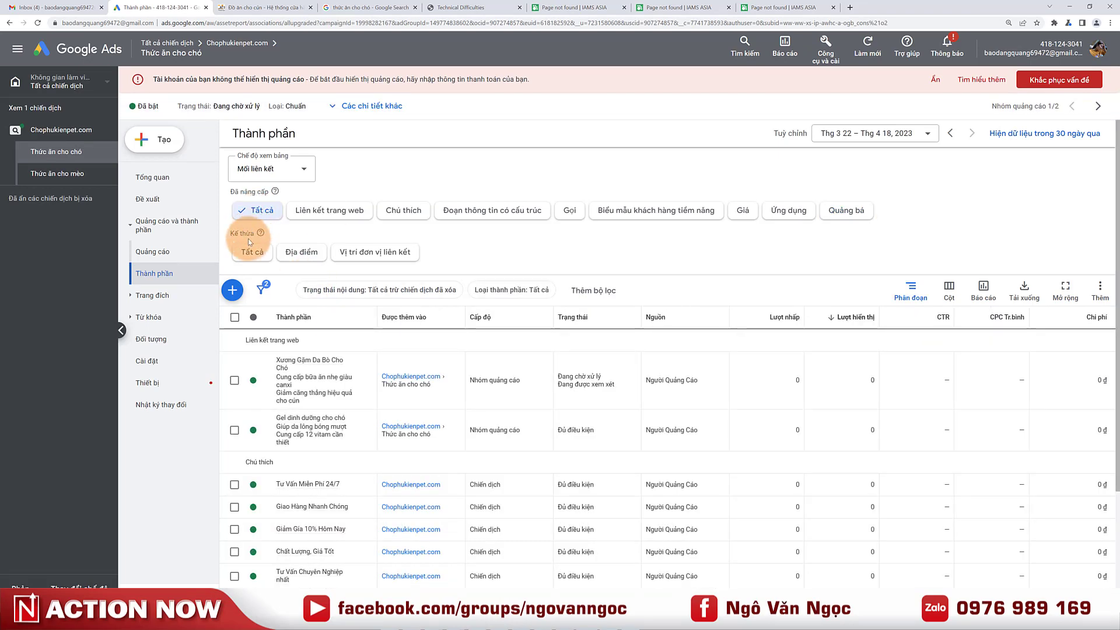
{"action": "scroll", "coordinate": [255, 250], "scroll_direction": "down", "scroll_amount": 1}
{"action": "mouse_move", "coordinate": [314, 306]}
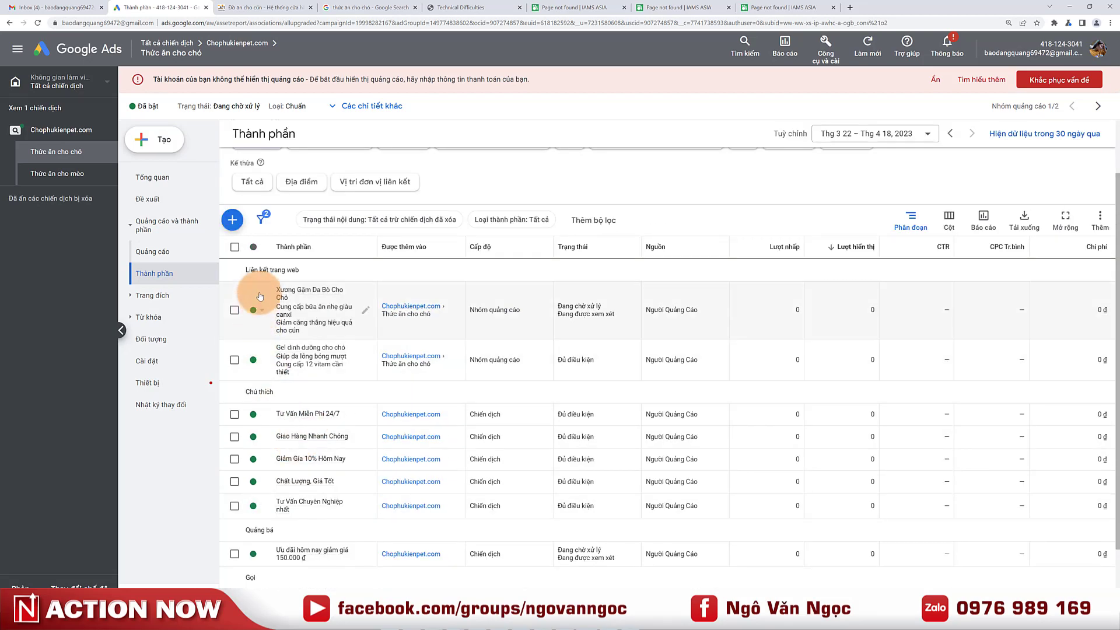
{"action": "scroll", "coordinate": [248, 464], "scroll_direction": "down", "scroll_amount": 1}
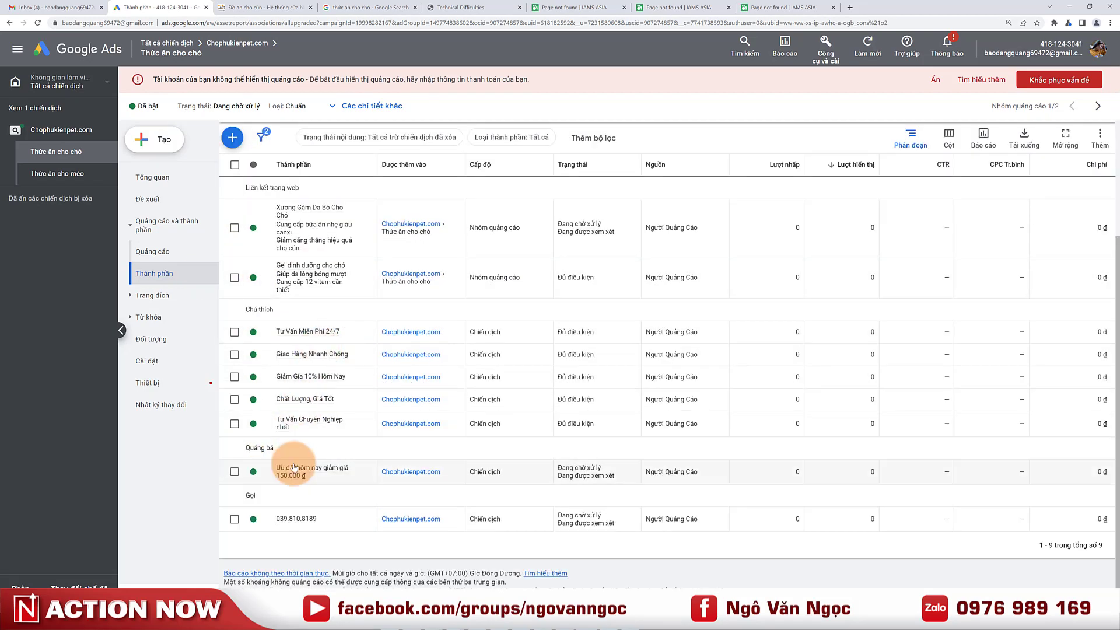
{"action": "mouse_move", "coordinate": [313, 472]}
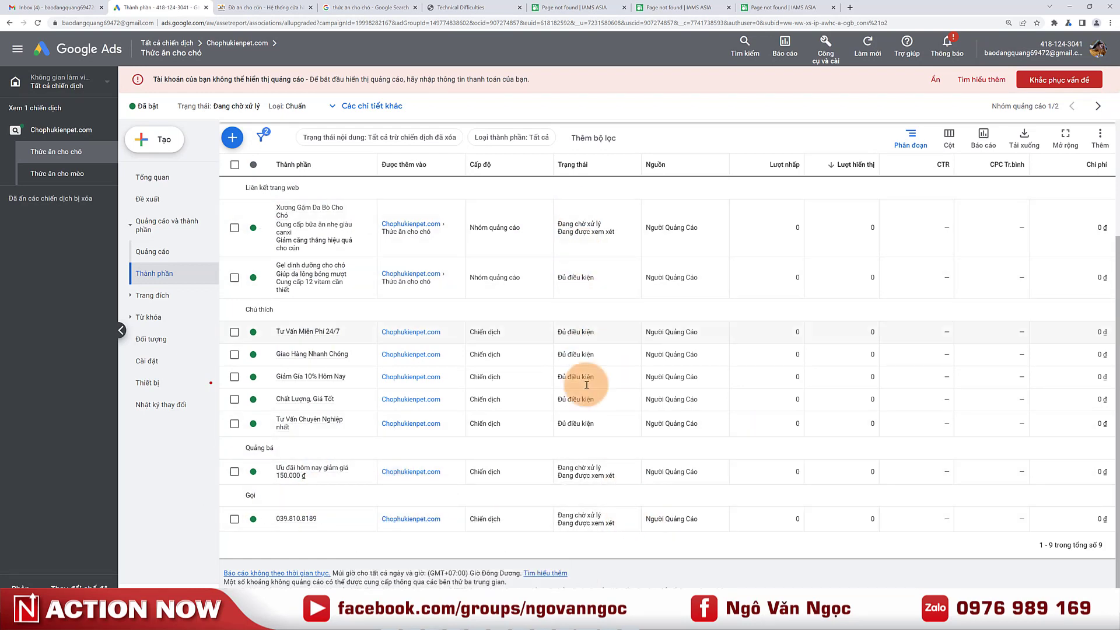
{"action": "left_click", "coordinate": [67, 174]}
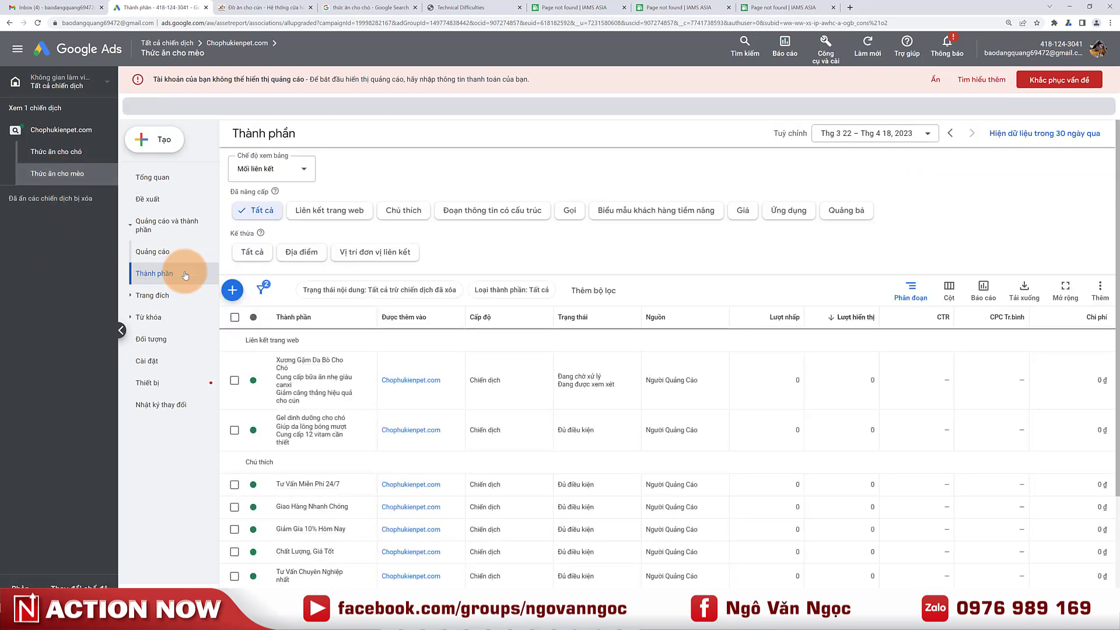
Return to the "Thức ăn cho chó" ad group and copy its responsive search ad.
{"action": "left_click", "coordinate": [80, 161]}
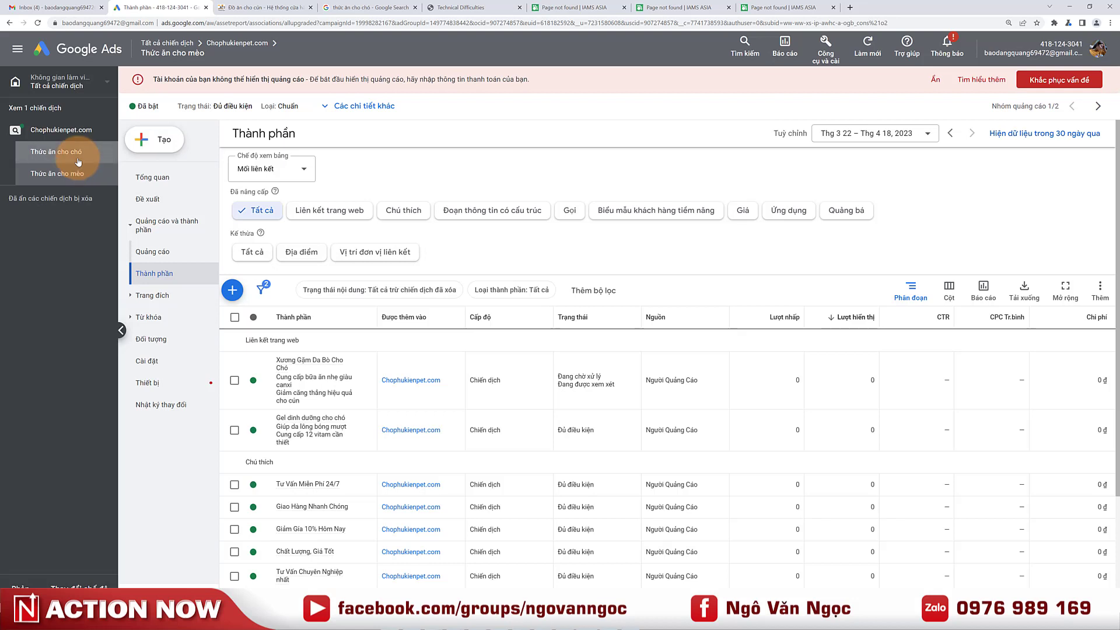
{"action": "left_click", "coordinate": [176, 222]}
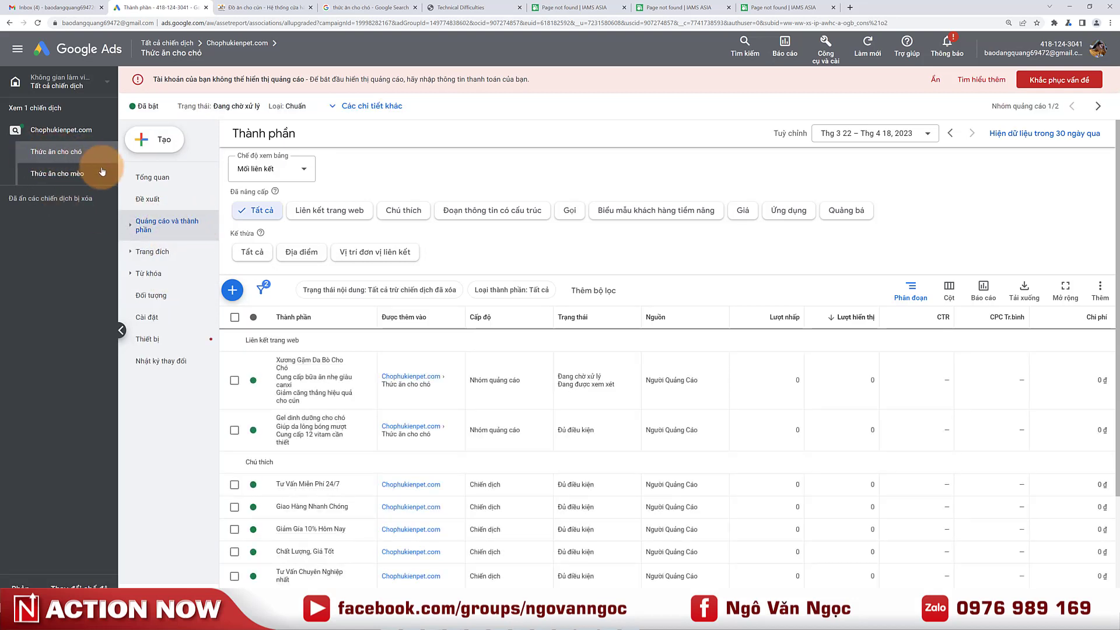
{"action": "left_click", "coordinate": [150, 224]}
{"action": "left_click", "coordinate": [149, 252]}
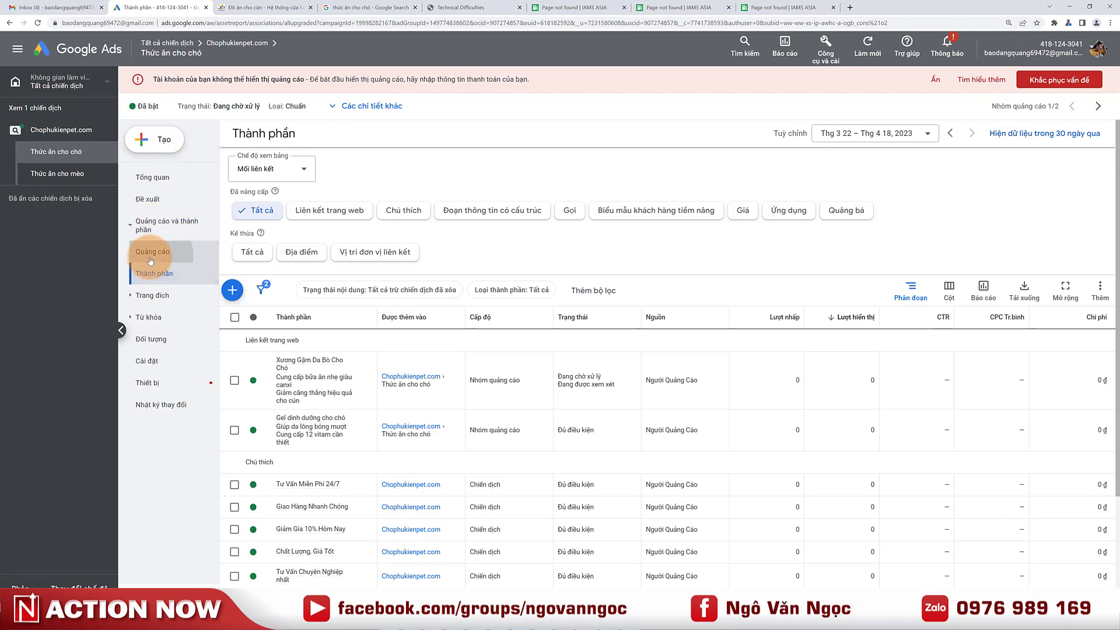
{"action": "left_click", "coordinate": [235, 316]}
{"action": "left_click", "coordinate": [325, 291]}
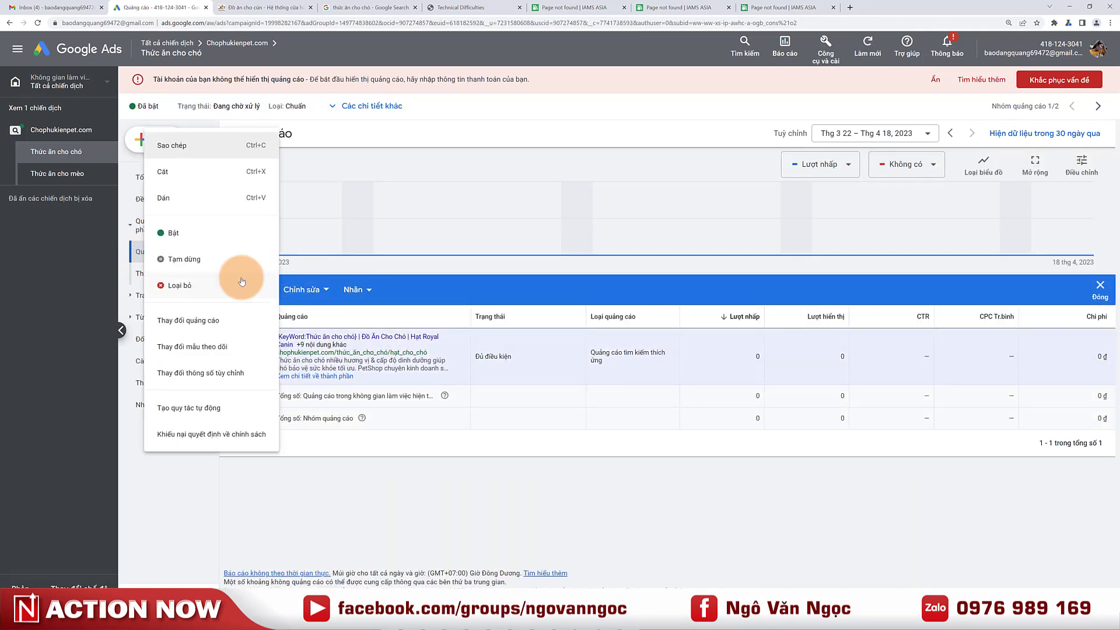
{"action": "left_click", "coordinate": [199, 152]}
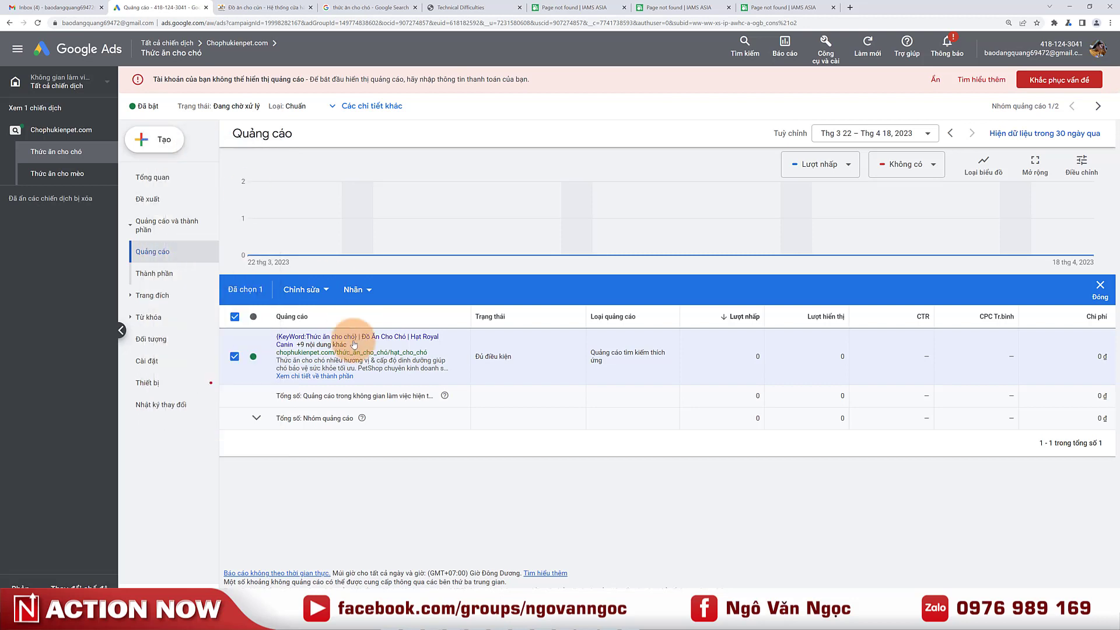
Paste the copied ad into only the "Thức ăn cho mèo" ad group of the Chophukienpet.com campaign.
{"action": "left_click", "coordinate": [301, 290]}
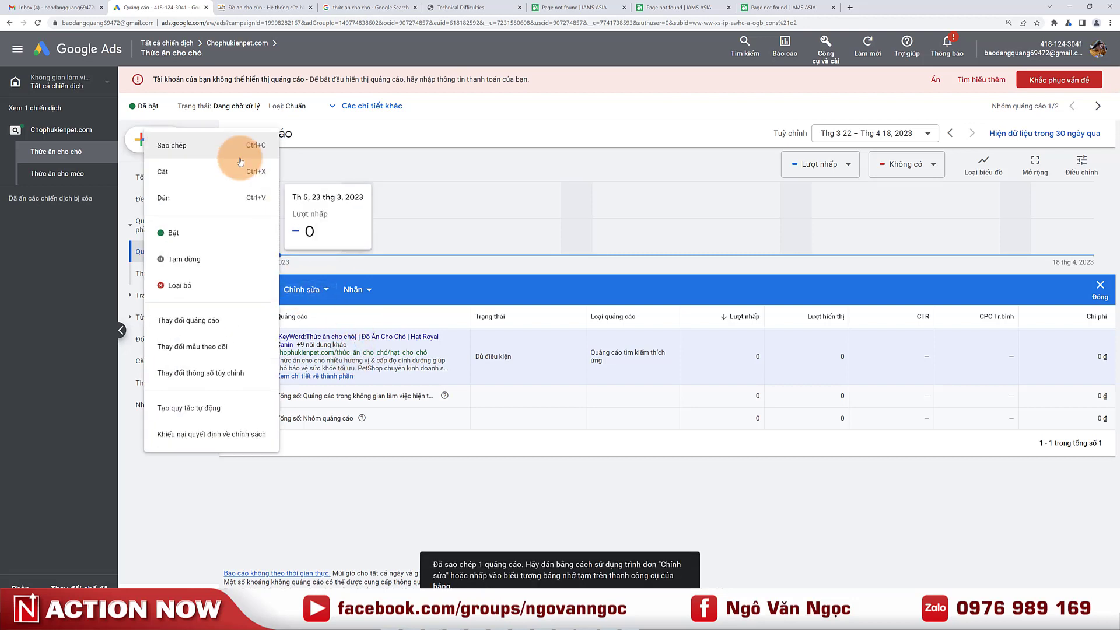
{"action": "left_click", "coordinate": [181, 197]}
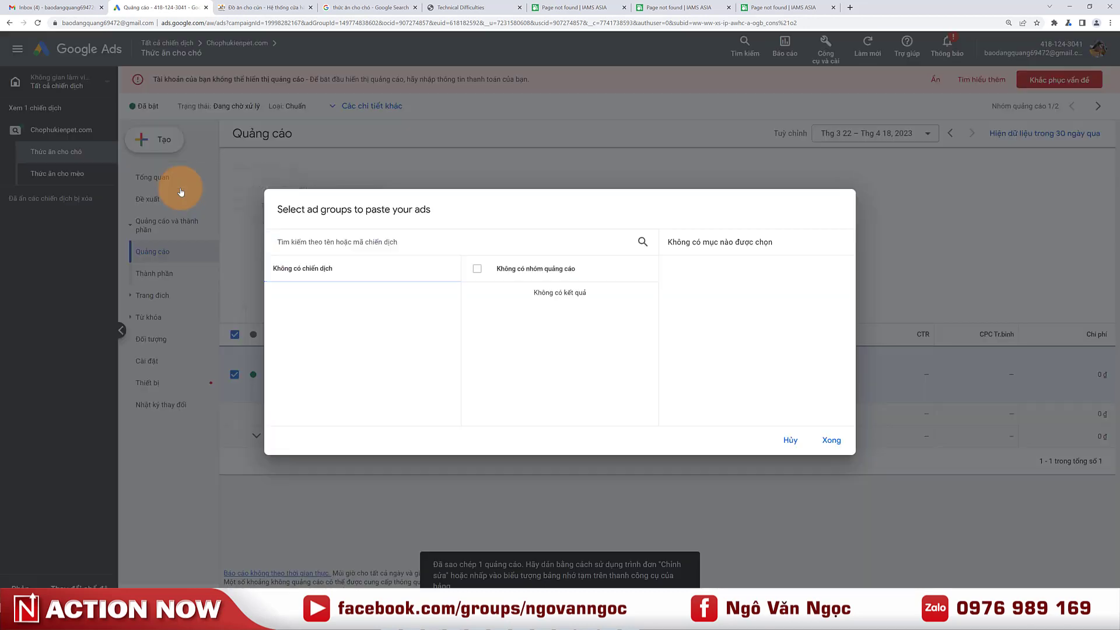
{"action": "left_click", "coordinate": [328, 298]}
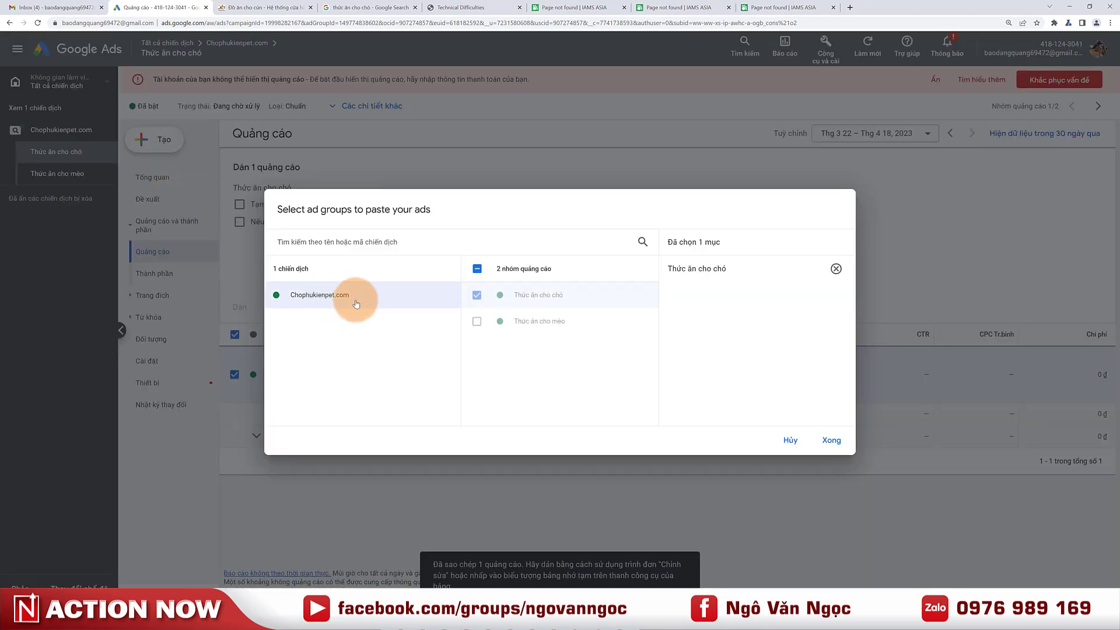
{"action": "left_click", "coordinate": [477, 321]}
{"action": "left_click", "coordinate": [478, 295]}
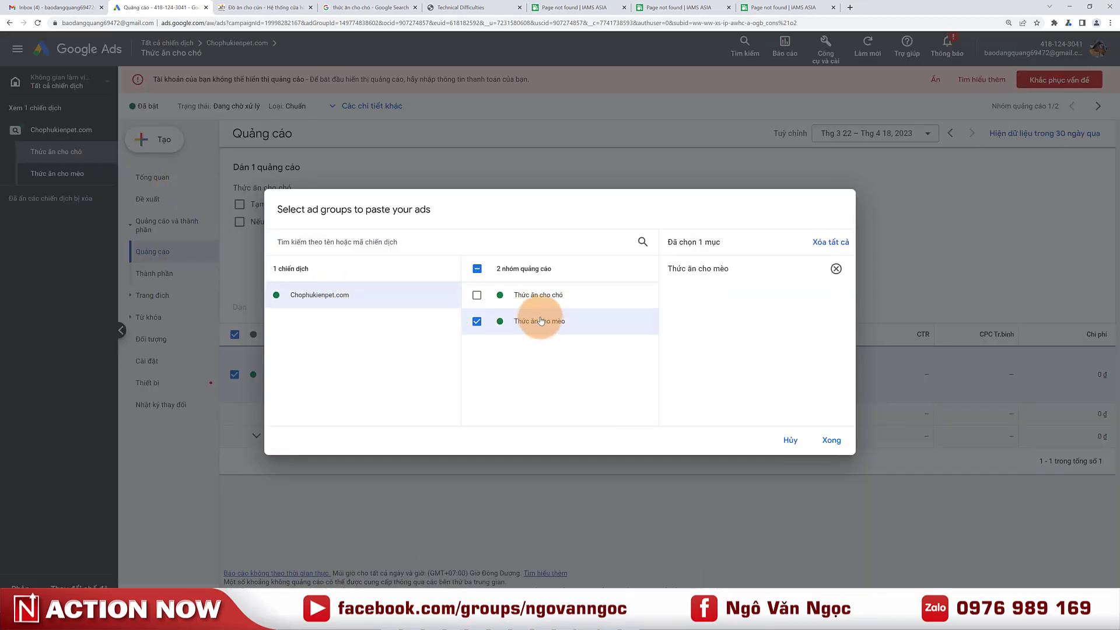
{"action": "left_click", "coordinate": [825, 440]}
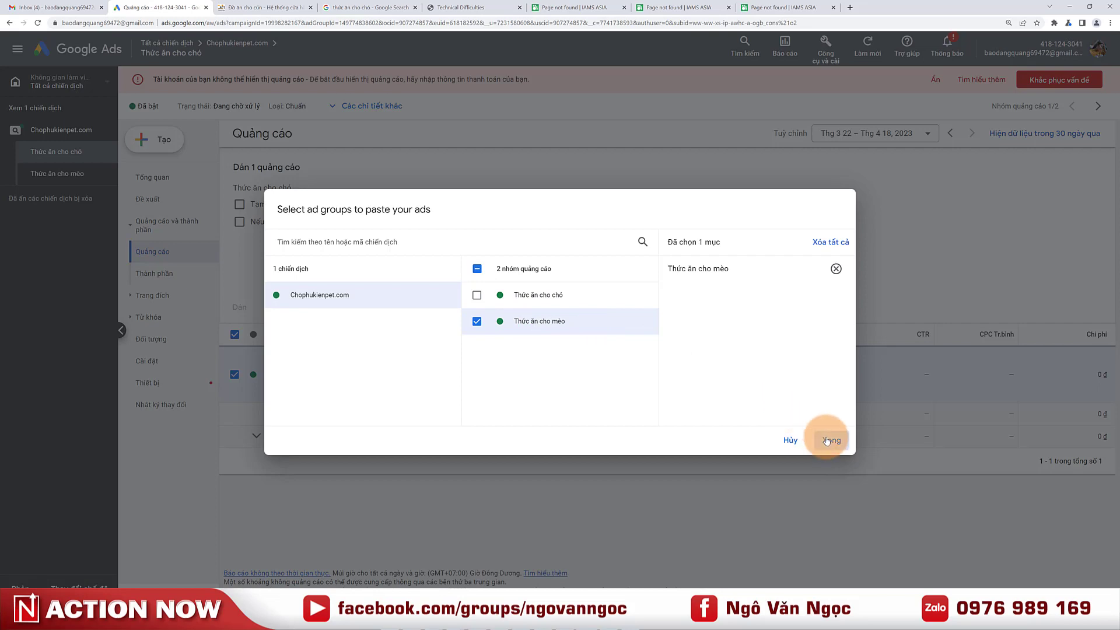
{"action": "left_click", "coordinate": [240, 308]}
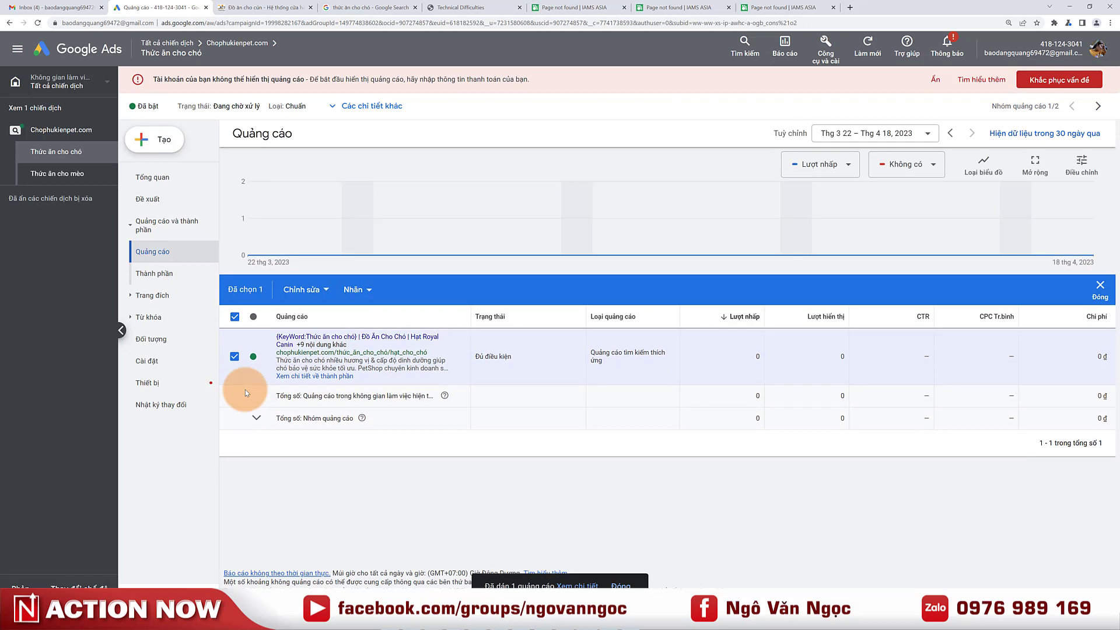
Open the pasted ad in the "Thức ăn cho mèo" ad group for editing.
{"action": "left_click", "coordinate": [69, 176]}
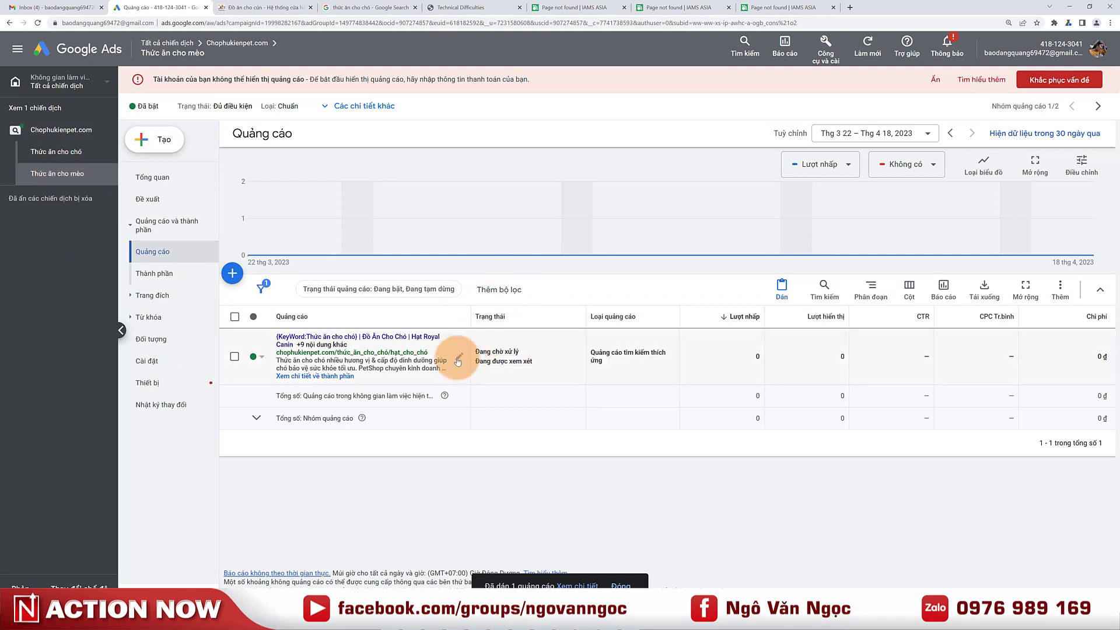
{"action": "left_click", "coordinate": [459, 358]}
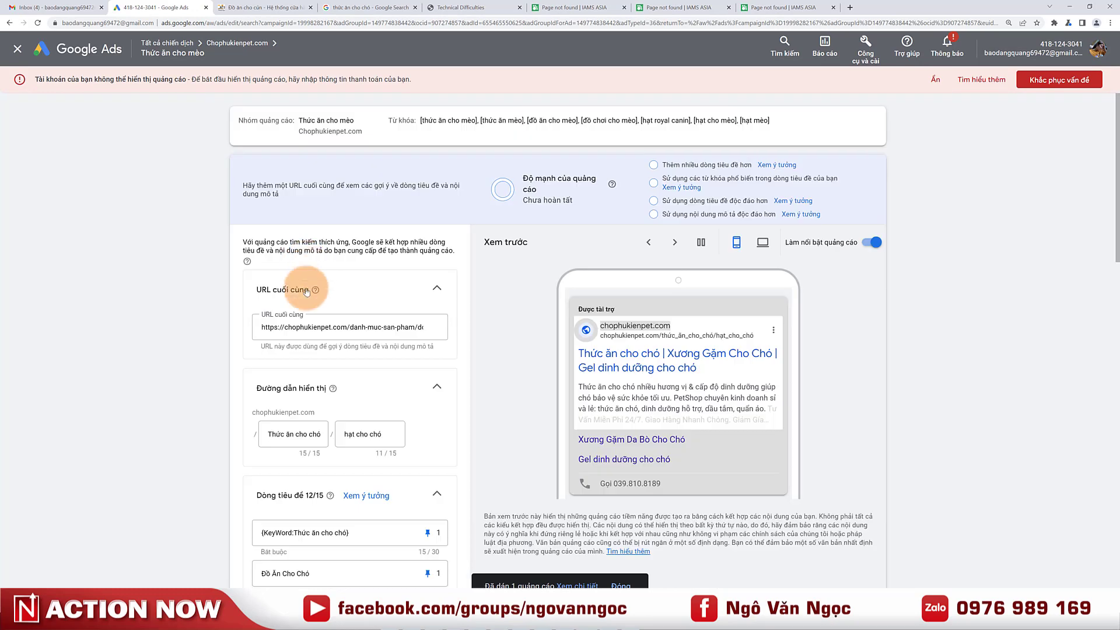
{"action": "left_click", "coordinate": [315, 328]}
Copy the address of the shop's "Đồ ăn cho mèo" category page and enter it as the ad's final URL.
{"action": "left_click", "coordinate": [262, 7]}
{"action": "mouse_move", "coordinate": [498, 87]}
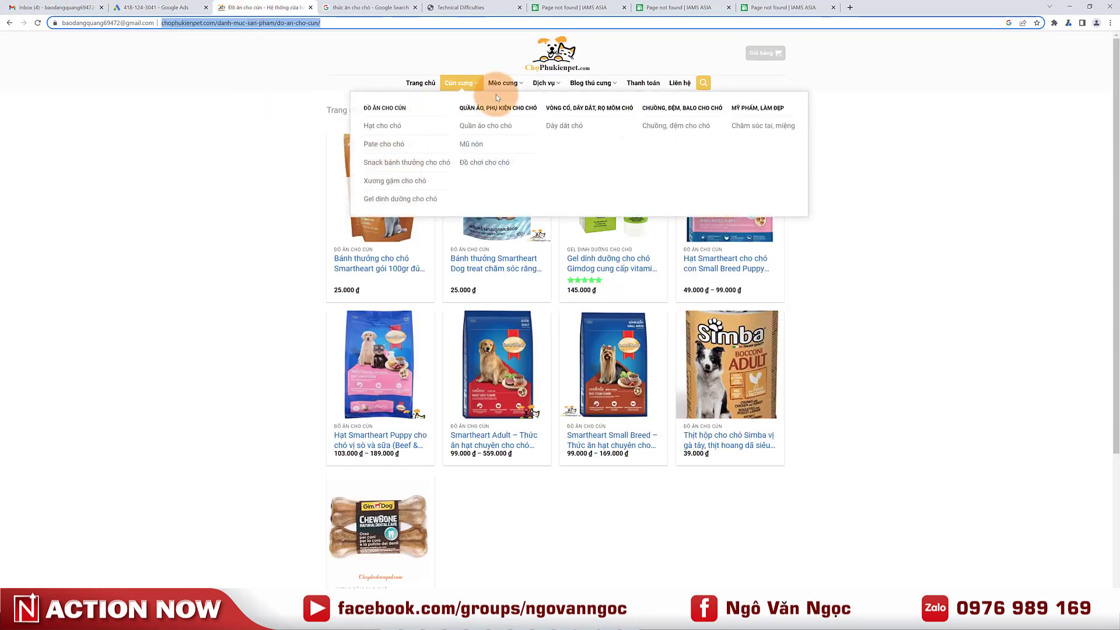
{"action": "left_click", "coordinate": [489, 125]}
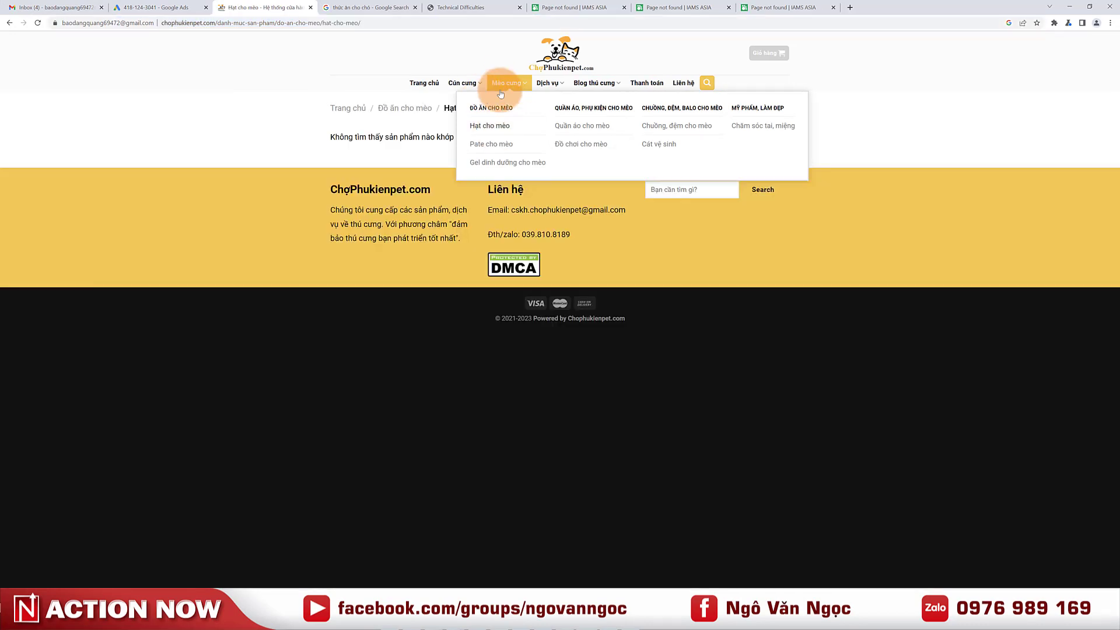
{"action": "left_click", "coordinate": [492, 108]}
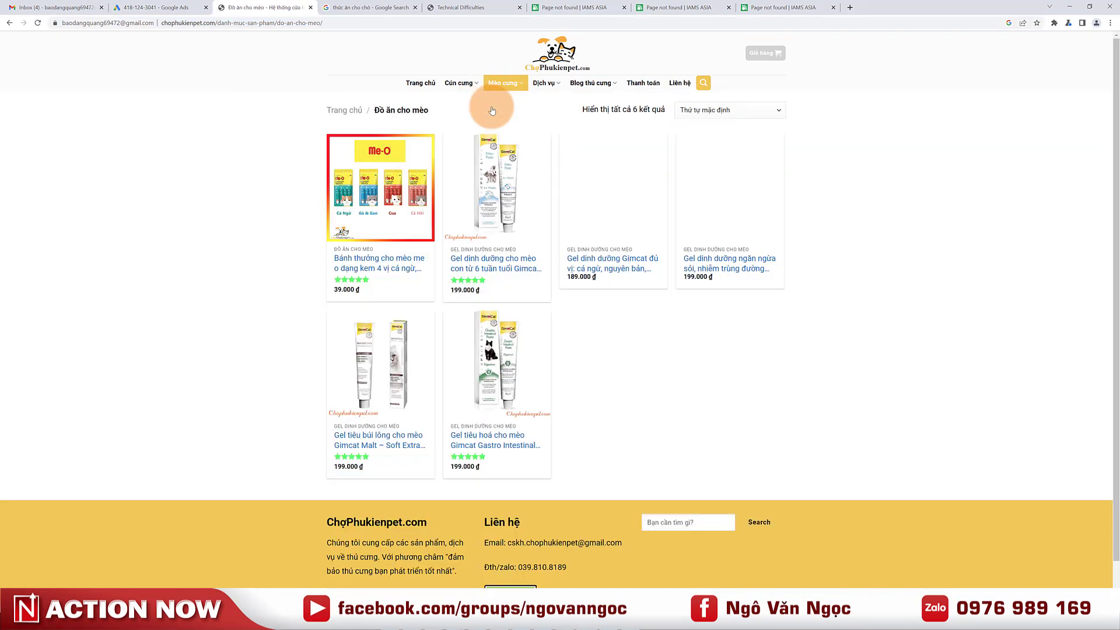
{"action": "left_click", "coordinate": [238, 23]}
{"action": "key", "text": "ctrl+c"}
{"action": "left_click", "coordinate": [146, 9]}
{"action": "left_click", "coordinate": [295, 327]}
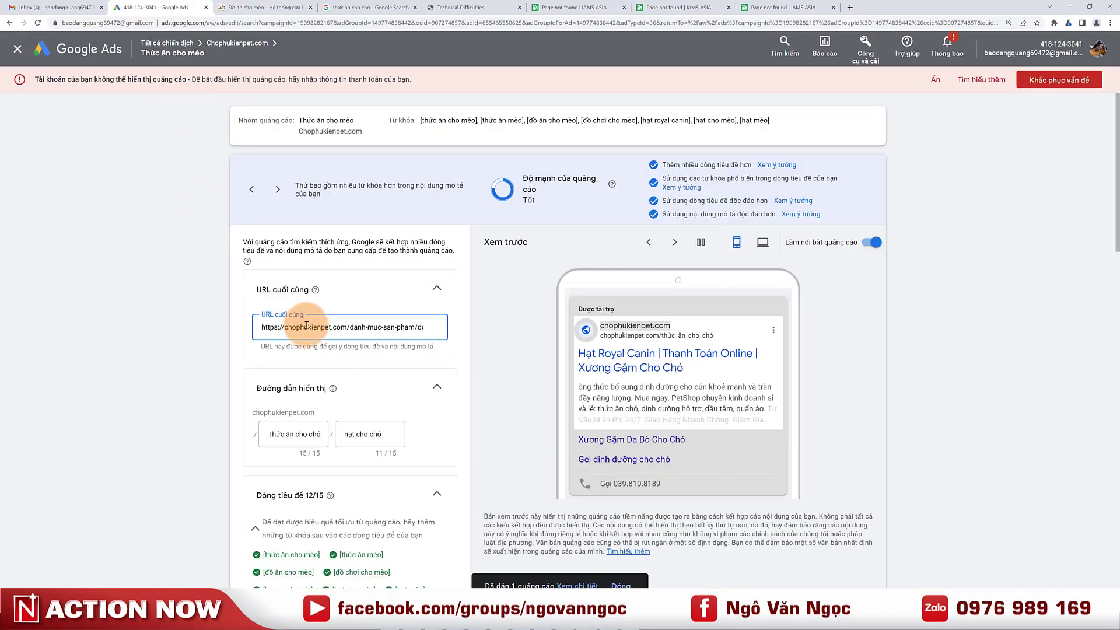
{"action": "key", "text": "ctrl+a"}
{"action": "key", "text": "ctrl+v"}
{"action": "left_click", "coordinate": [169, 378]}
Set the default text of the first headline's keyword insertion to "Thức ăn cho mèo".
{"action": "scroll", "coordinate": [167, 383], "scroll_direction": "down", "scroll_amount": 5}
{"action": "scroll", "coordinate": [189, 408], "scroll_direction": "up", "scroll_amount": 3}
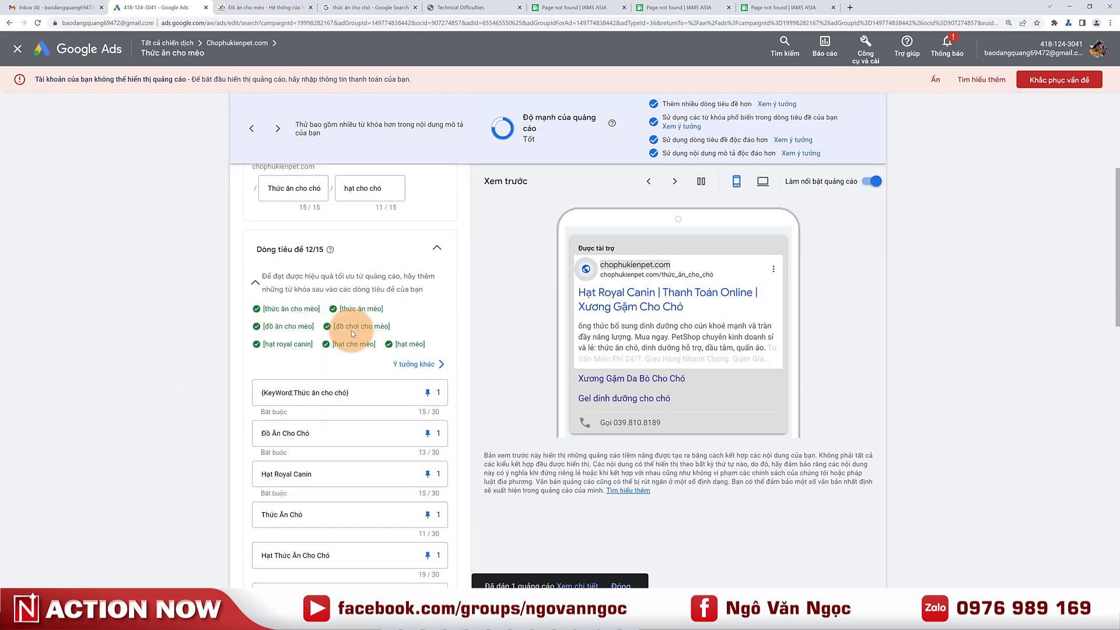
{"action": "left_click", "coordinate": [335, 474]}
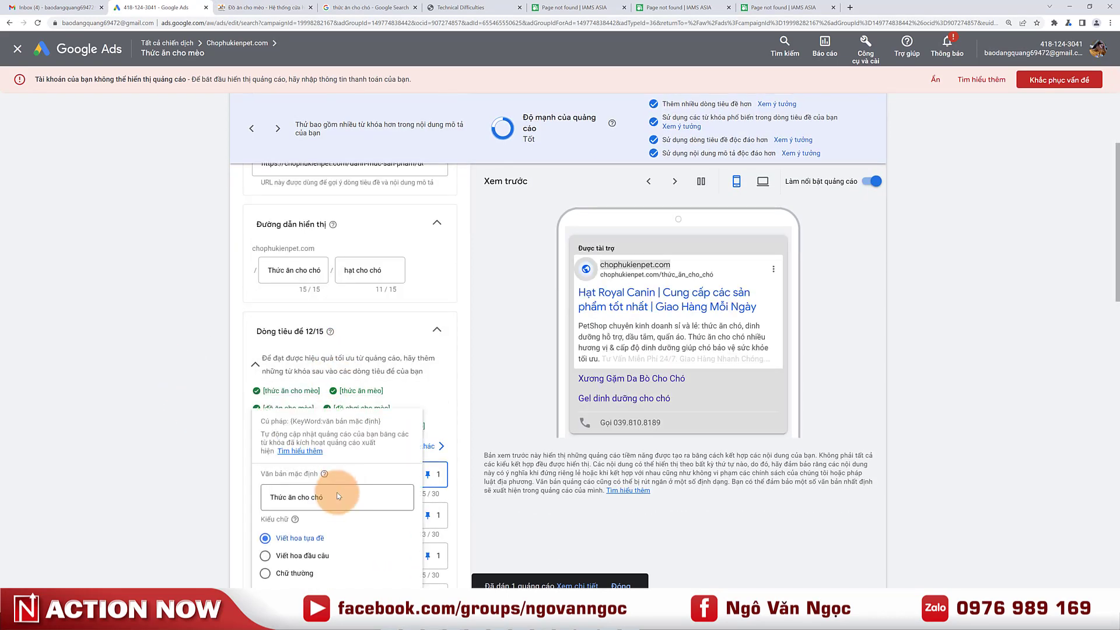
{"action": "left_click", "coordinate": [321, 498]}
{"action": "left_click_drag", "start_coordinate": [321, 498], "coordinate": [311, 495]}
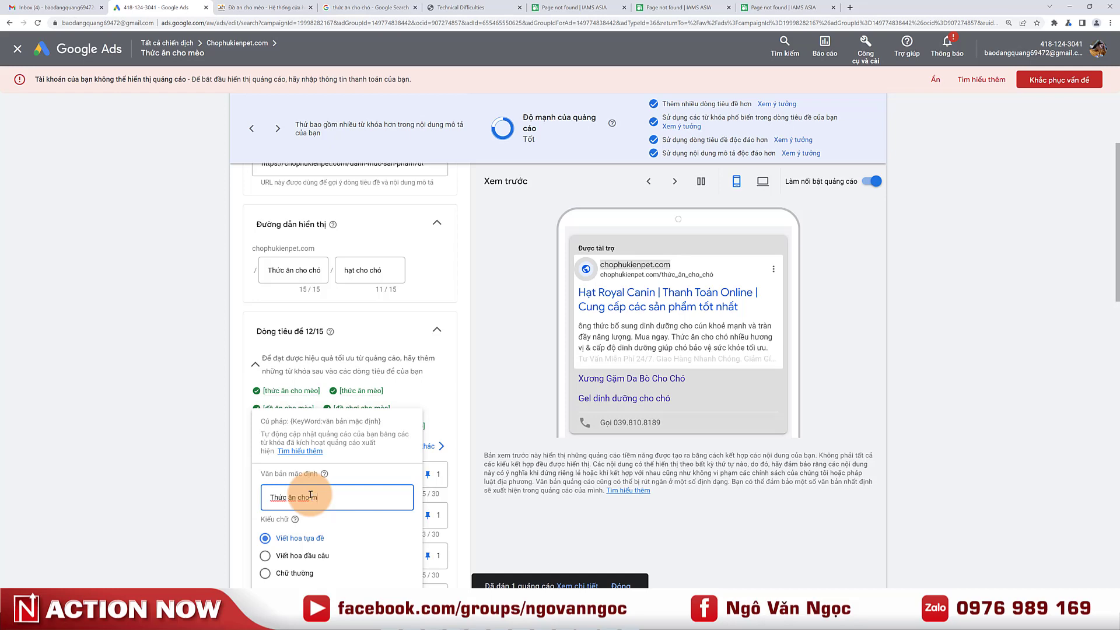
{"action": "type", "text": "mèo"}
{"action": "left_click", "coordinate": [408, 578]}
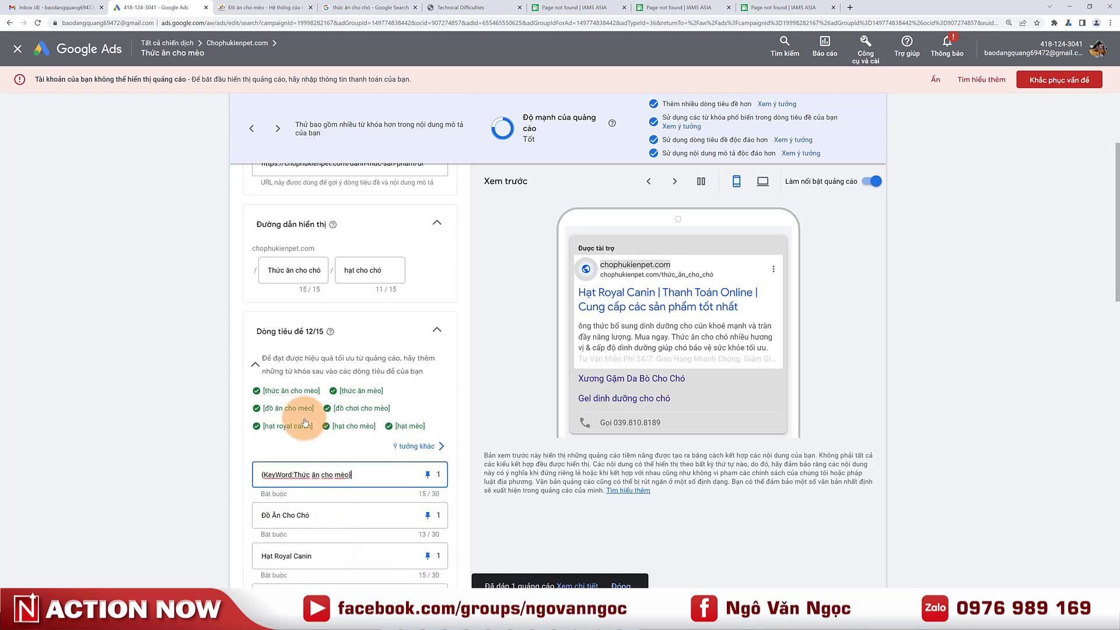
Change the ad's display path to "Thức ăn cho mèo" and "hạt cho mèo".
{"action": "scroll", "coordinate": [320, 294], "scroll_direction": "down", "scroll_amount": 1}
{"action": "scroll", "coordinate": [320, 295], "scroll_direction": "up", "scroll_amount": 1}
{"action": "left_click", "coordinate": [303, 271]}
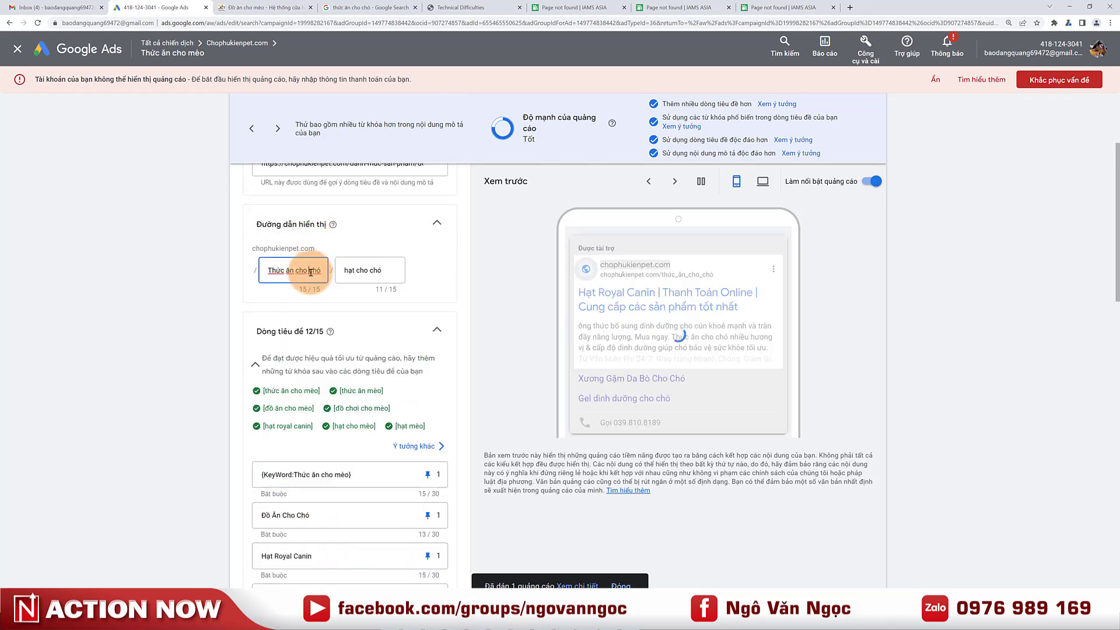
{"action": "left_click_drag", "start_coordinate": [331, 278], "coordinate": [335, 279]}
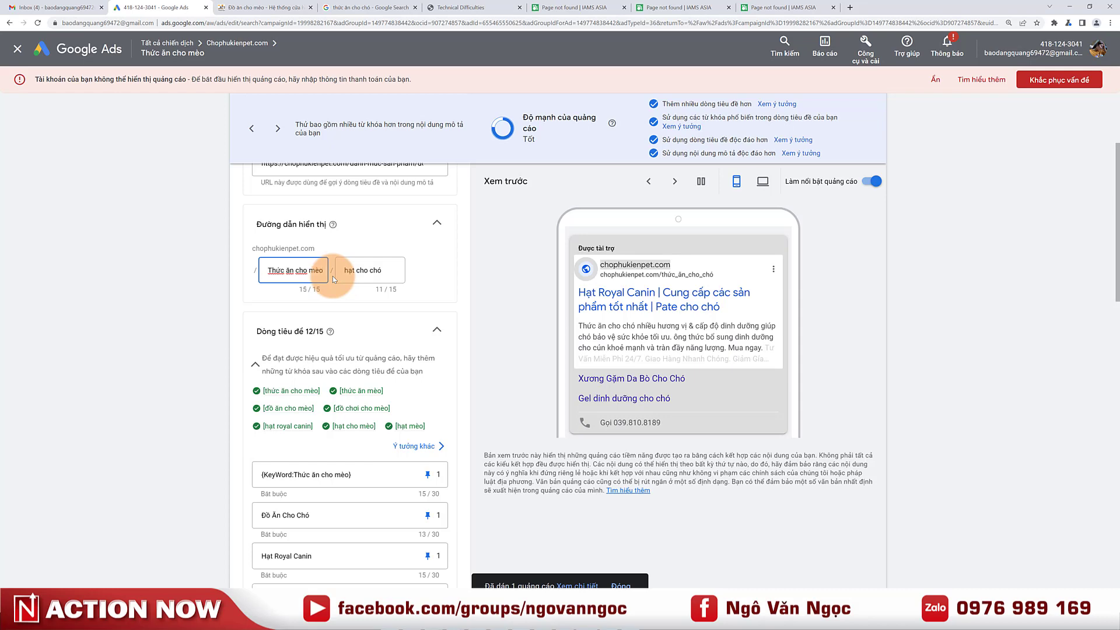
{"action": "double_click", "coordinate": [375, 270]}
{"action": "type", "text": "mèo"}
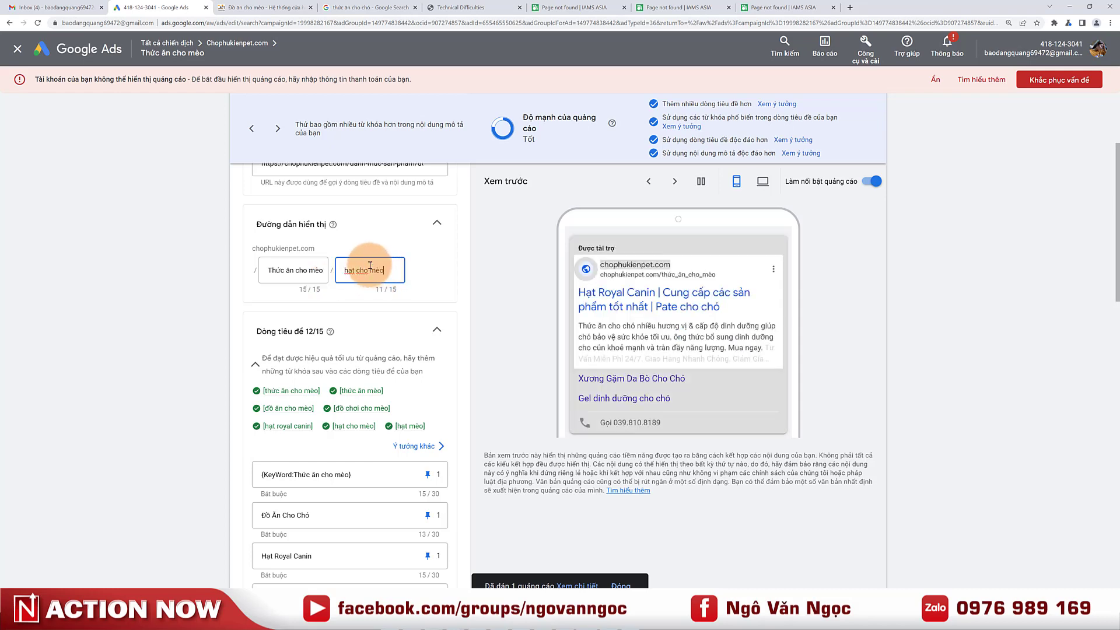
Change the dog wording in the pinned headlines to "Đồ Ăn Cho Mèo", "Thức Ăn Mèo" and "Hạt Thức Ăn Cho Mèo".
{"action": "scroll", "coordinate": [298, 367], "scroll_direction": "down", "scroll_amount": 4}
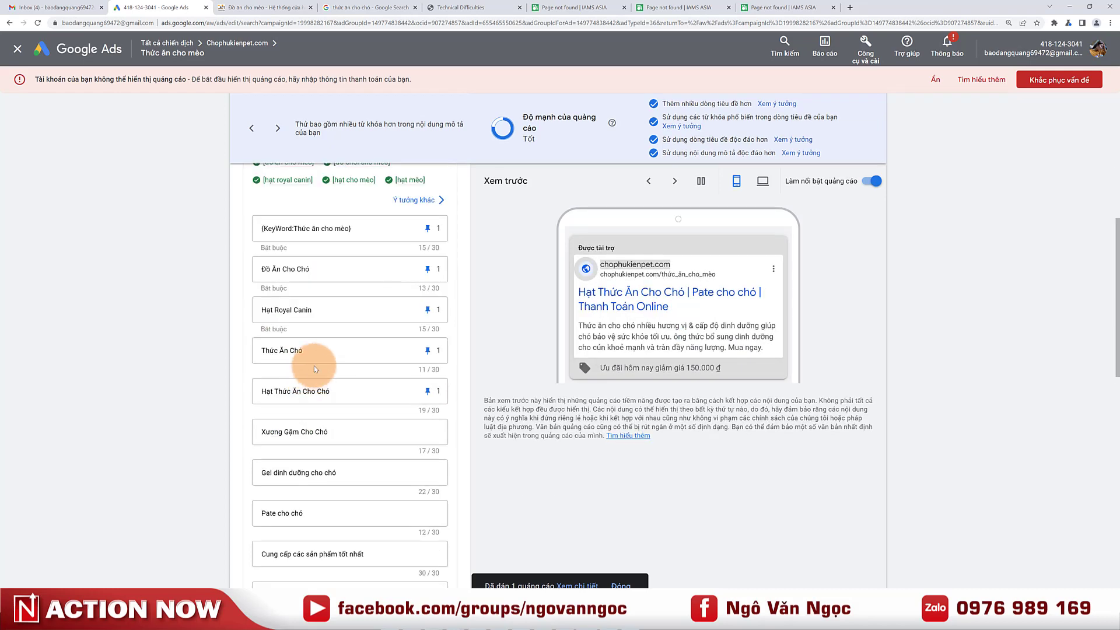
{"action": "double_click", "coordinate": [304, 269]}
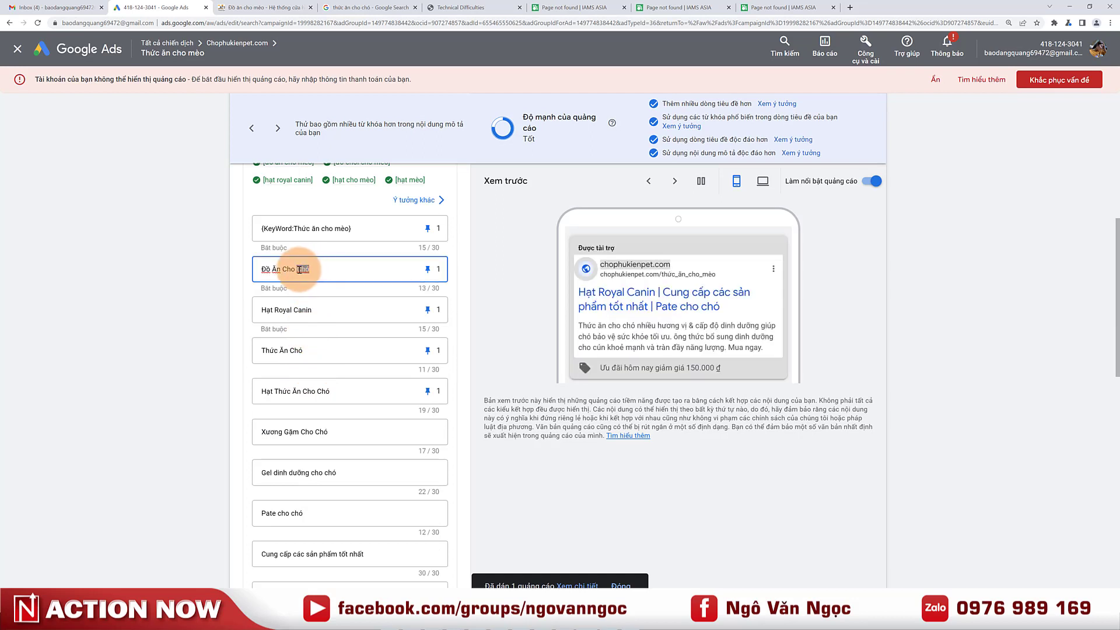
{"action": "type", "text": "Mèo"}
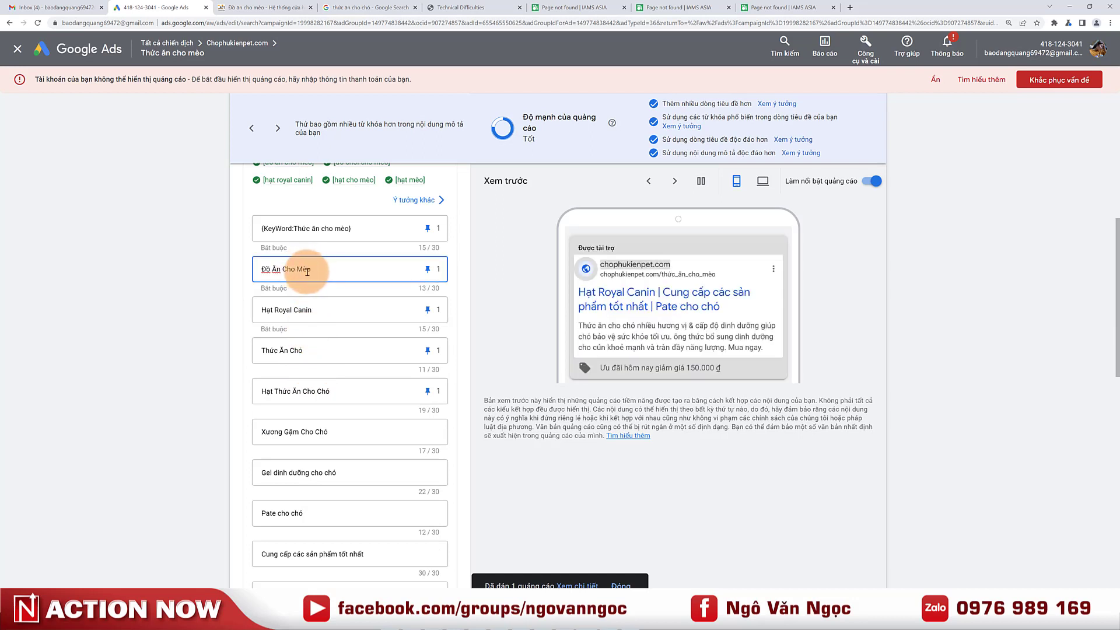
{"action": "double_click", "coordinate": [297, 350]}
{"action": "type", "text": "Mèo"}
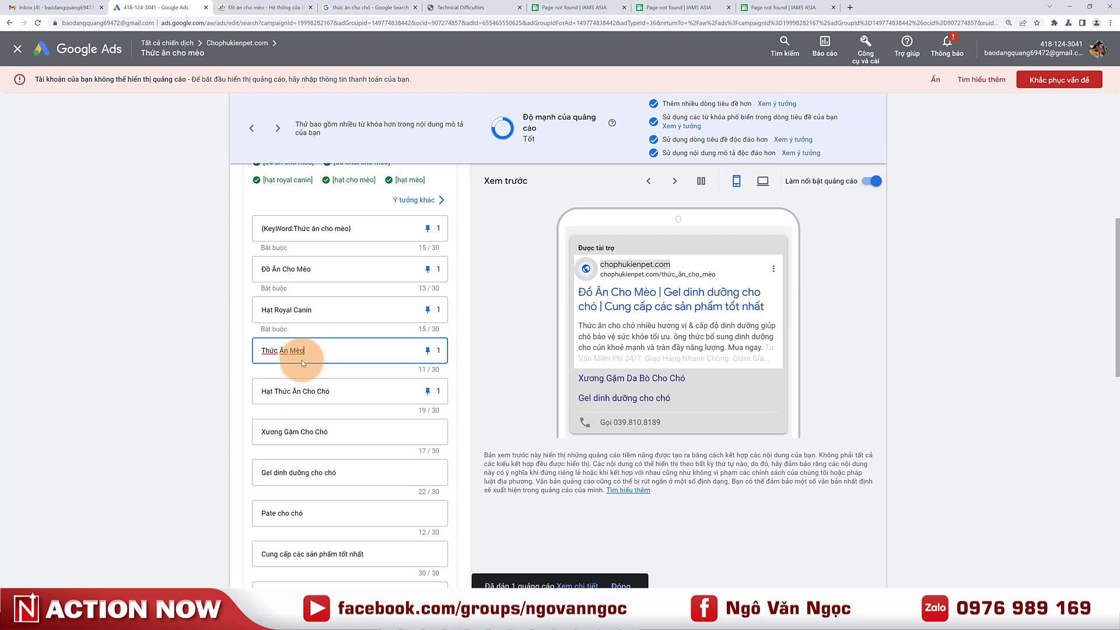
{"action": "double_click", "coordinate": [324, 392]}
{"action": "type", "text": "Mèo"}
Change the next three headlines to "Xương Gặm Cho Mèo", "Gel dinh dưỡng cho Mèo" and "Pate cho Mèo".
{"action": "double_click", "coordinate": [324, 432]}
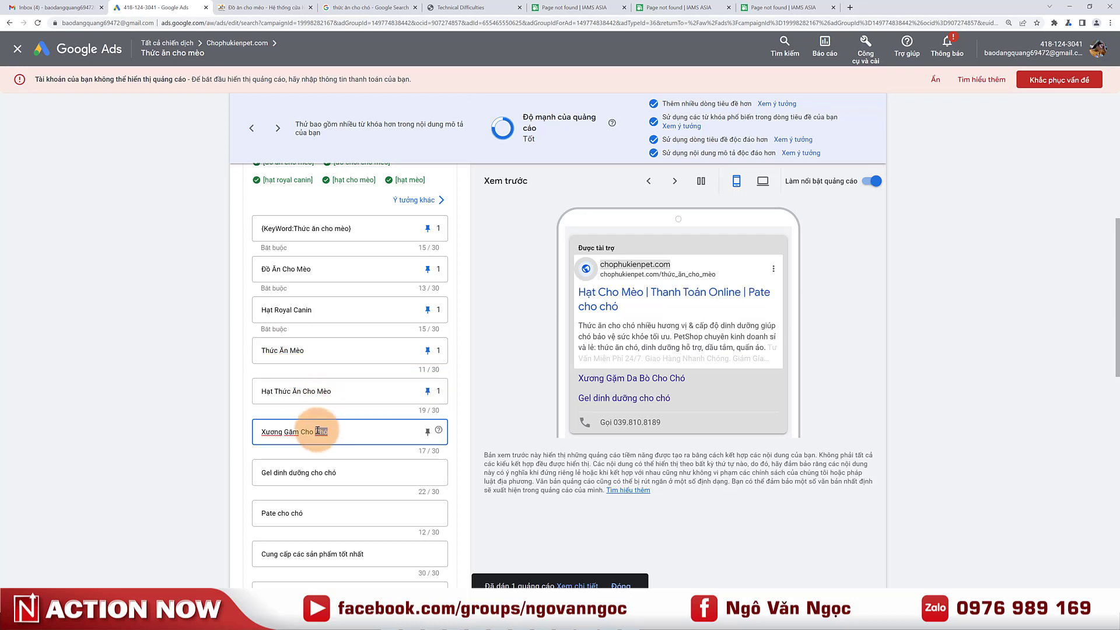
{"action": "type", "text": "Mèo"}
{"action": "double_click", "coordinate": [326, 473]}
{"action": "type", "text": "Mèo"}
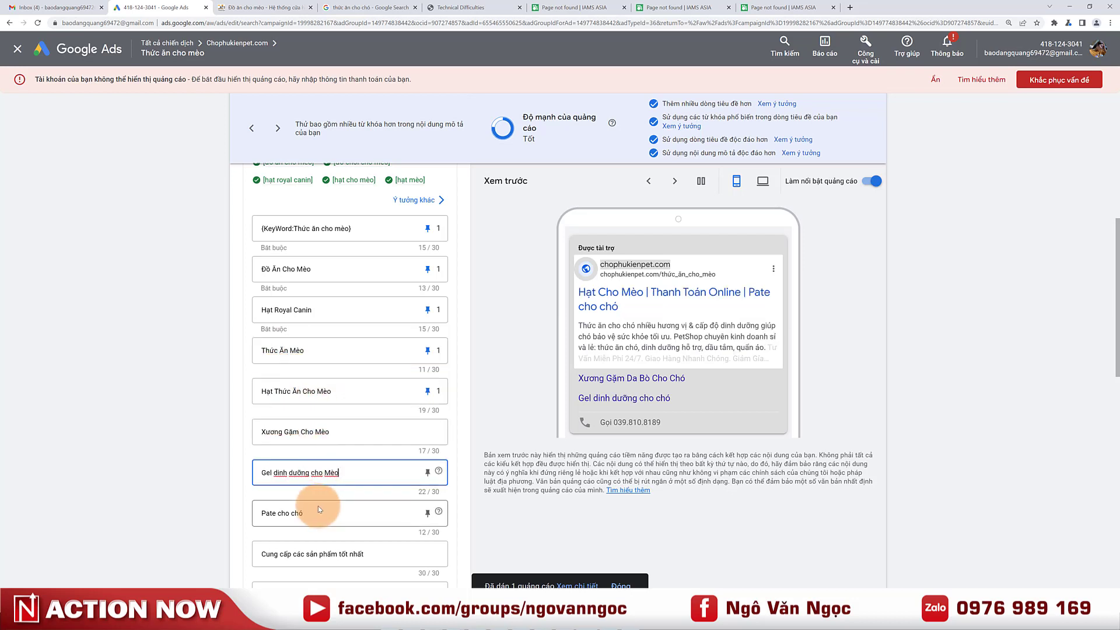
{"action": "scroll", "coordinate": [325, 473], "scroll_direction": "down", "scroll_amount": 2}
{"action": "double_click", "coordinate": [293, 431]}
{"action": "type", "text": "Mèo"}
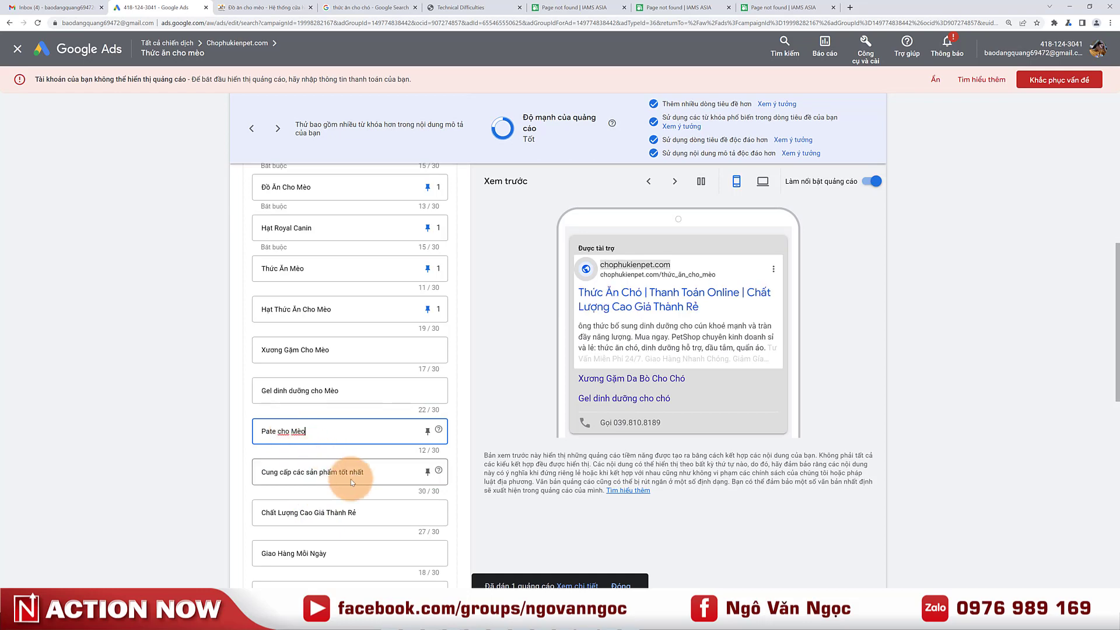
Pin the headlines "Pate cho Mèo" and "Chất Lượng Cao Giá Thành Rẻ" to show only in position 2.
{"action": "scroll", "coordinate": [350, 496], "scroll_direction": "down", "scroll_amount": 4}
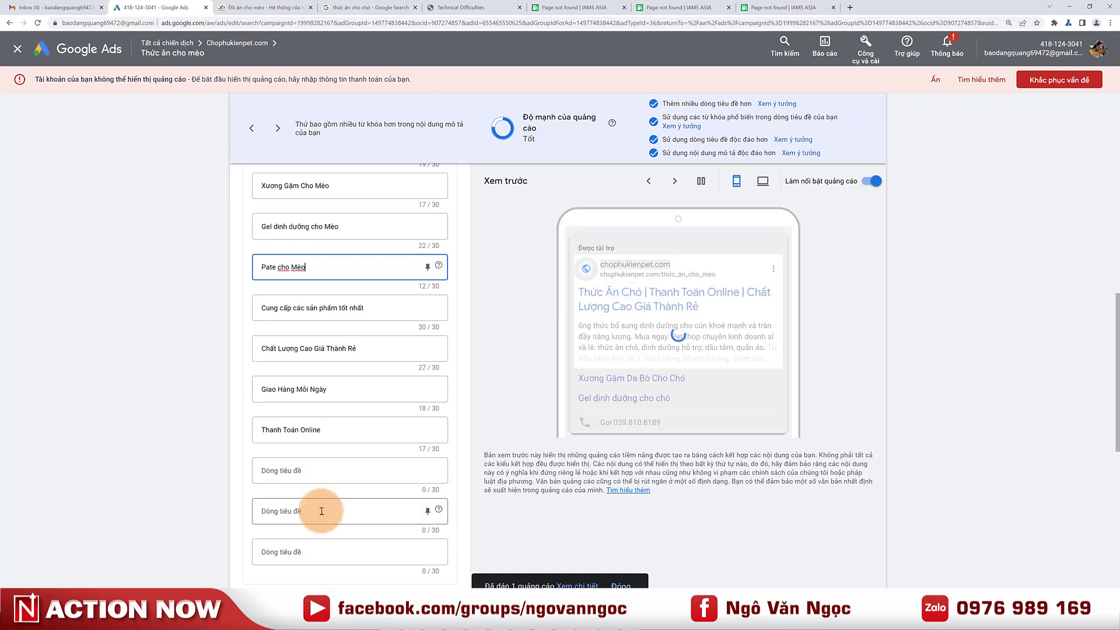
{"action": "scroll", "coordinate": [343, 484], "scroll_direction": "up", "scroll_amount": 4}
{"action": "scroll", "coordinate": [468, 407], "scroll_direction": "up", "scroll_amount": 4}
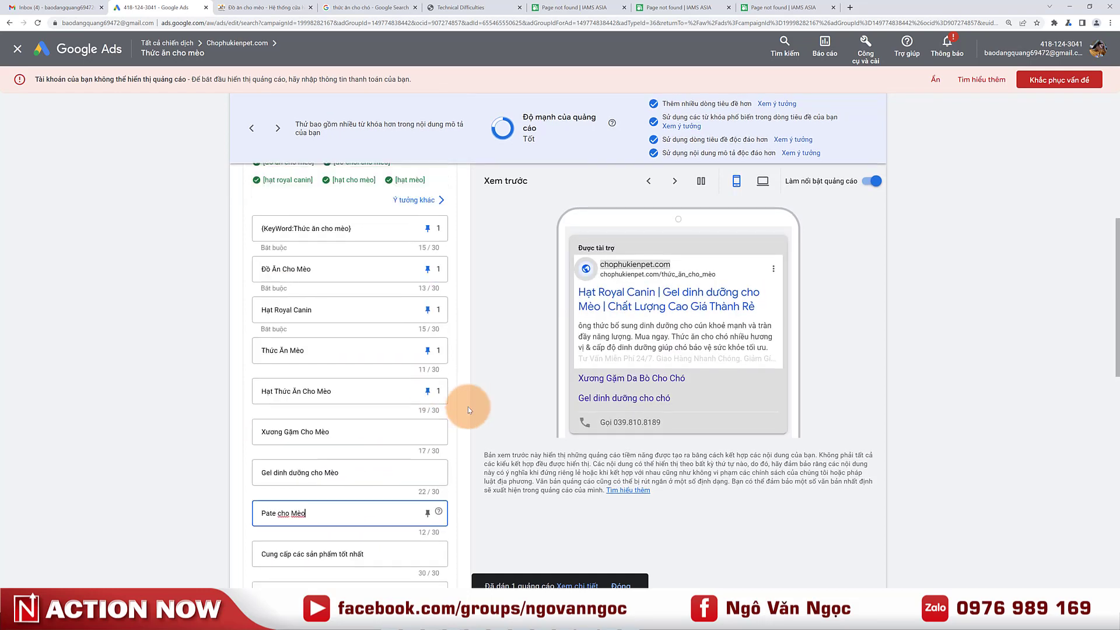
{"action": "scroll", "coordinate": [417, 324], "scroll_direction": "down", "scroll_amount": 4}
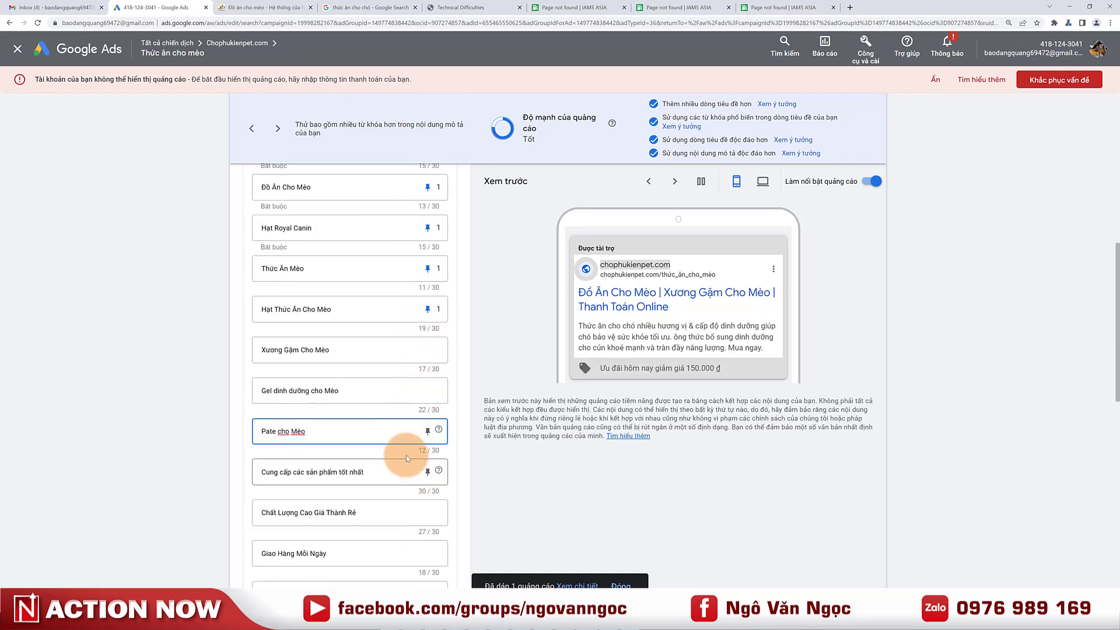
{"action": "left_click", "coordinate": [428, 432]}
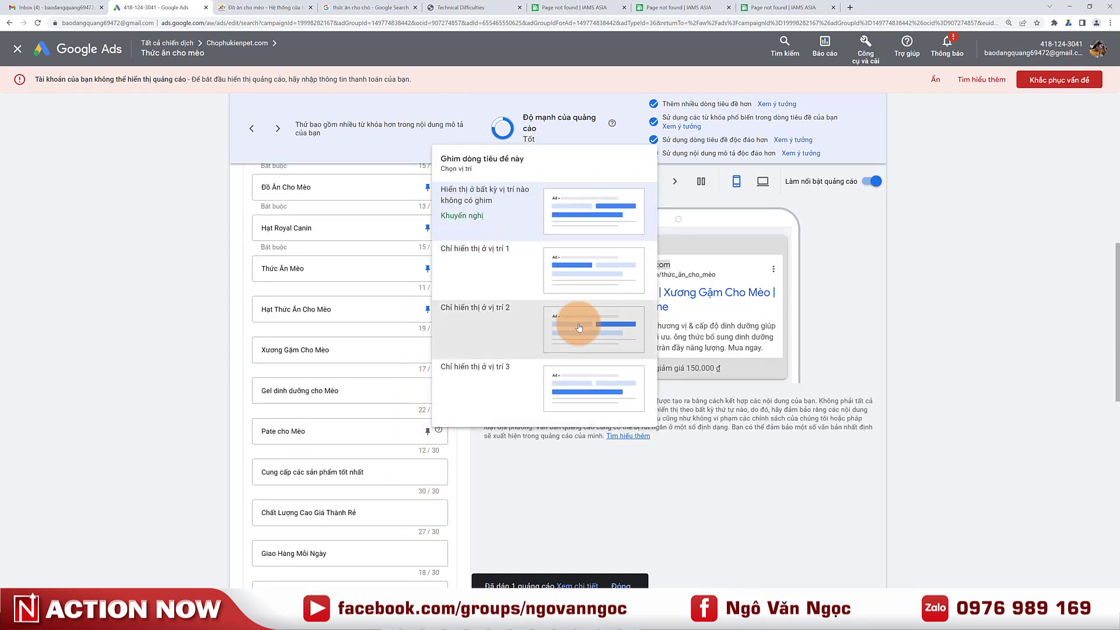
{"action": "left_click", "coordinate": [579, 308]}
{"action": "scroll", "coordinate": [450, 413], "scroll_direction": "down", "scroll_amount": 2}
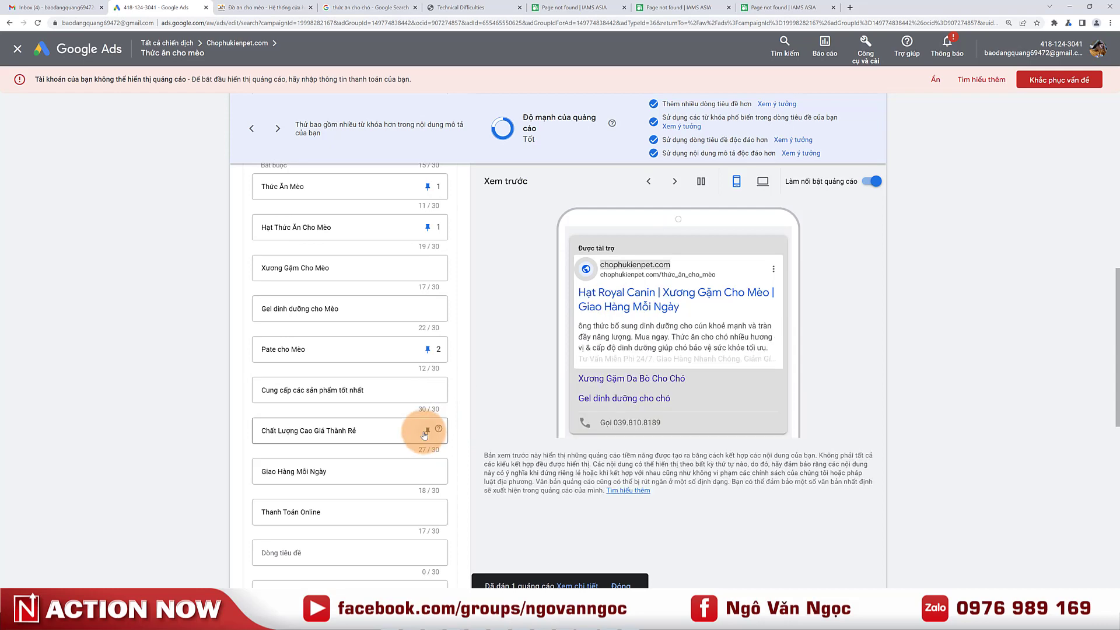
{"action": "left_click", "coordinate": [425, 432]}
{"action": "left_click", "coordinate": [568, 313]}
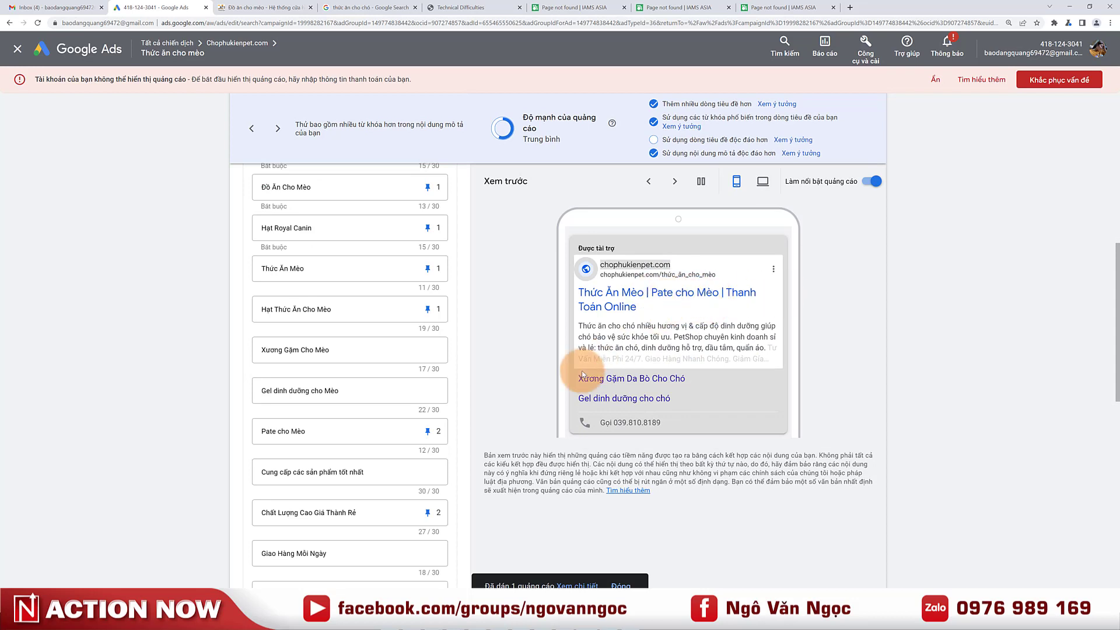
Pin the first description, which begins "Thức ăn cho chó nhiều hương vị", to show only in position 1.
{"action": "scroll", "coordinate": [582, 374], "scroll_direction": "down", "scroll_amount": 1}
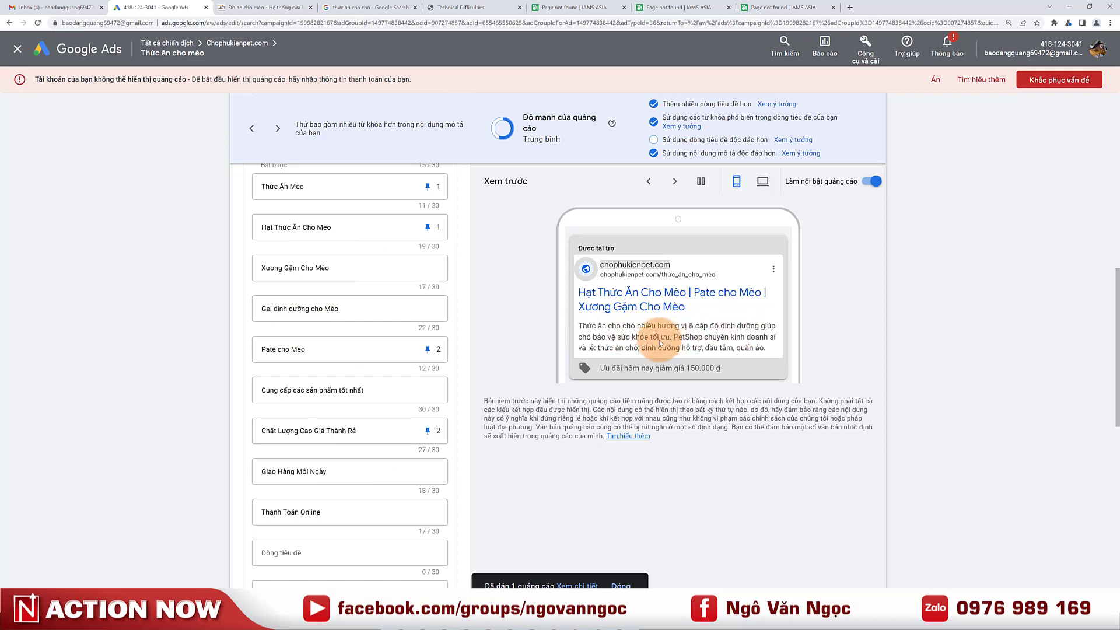
{"action": "scroll", "coordinate": [350, 405], "scroll_direction": "down", "scroll_amount": 5}
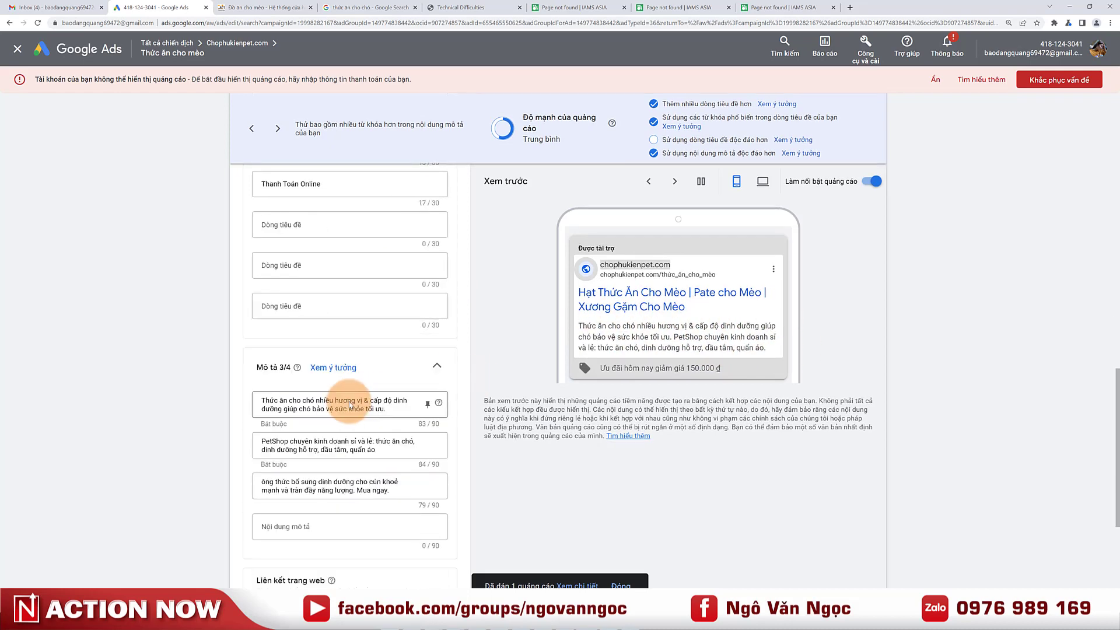
{"action": "left_click", "coordinate": [426, 408]}
{"action": "left_click", "coordinate": [584, 302]}
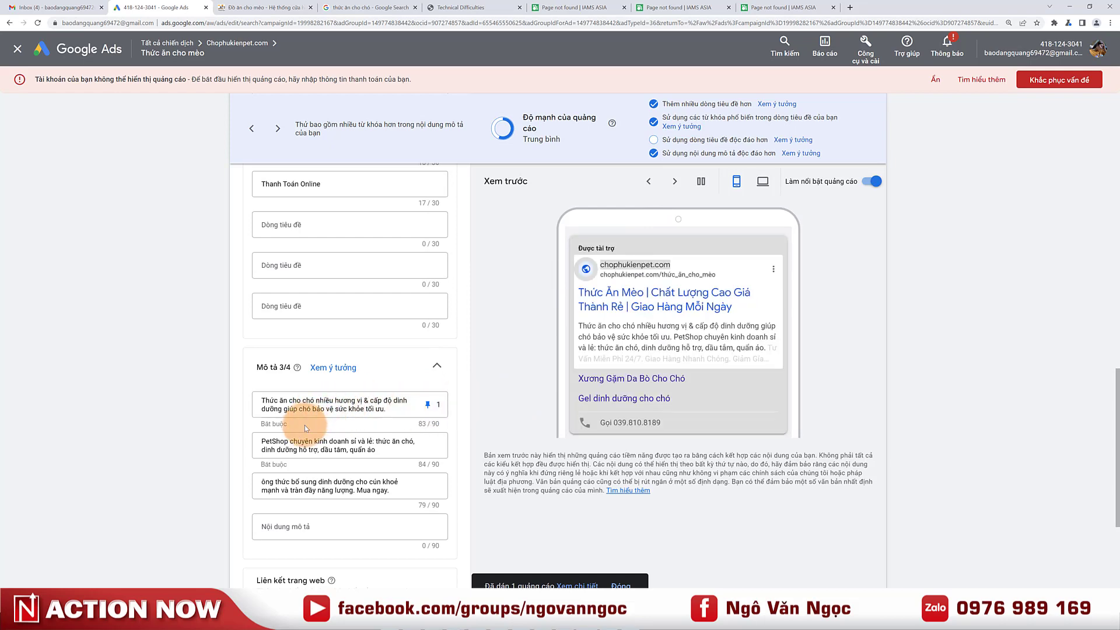
Save the edited ad and skip the identity confirmation.
{"action": "scroll", "coordinate": [219, 407], "scroll_direction": "up", "scroll_amount": 3}
{"action": "scroll", "coordinate": [256, 424], "scroll_direction": "down", "scroll_amount": 8}
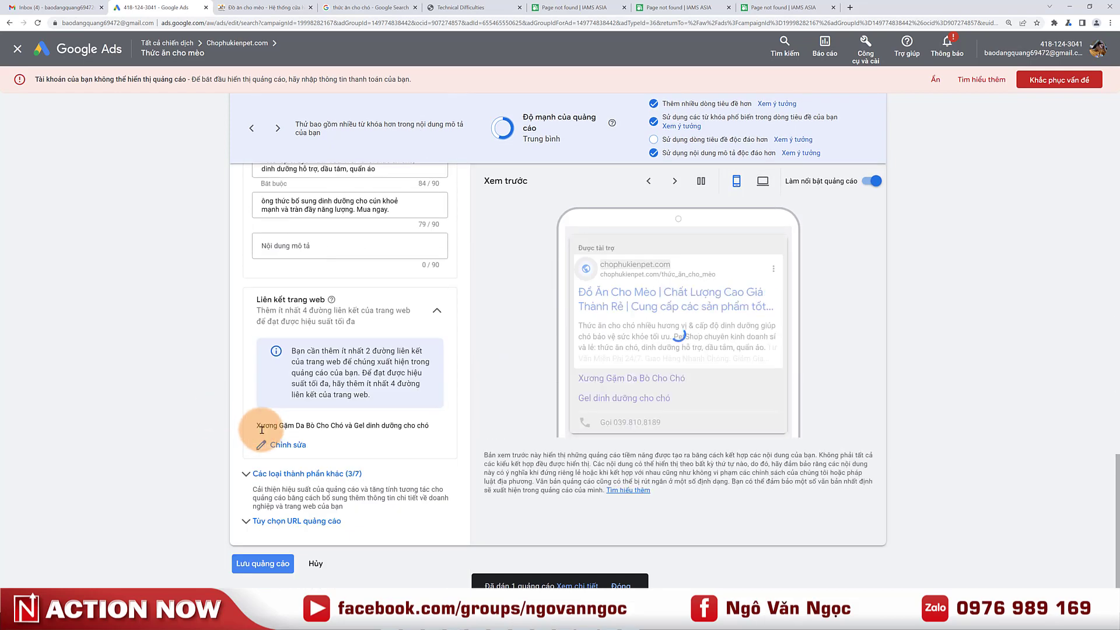
{"action": "left_click", "coordinate": [267, 564]}
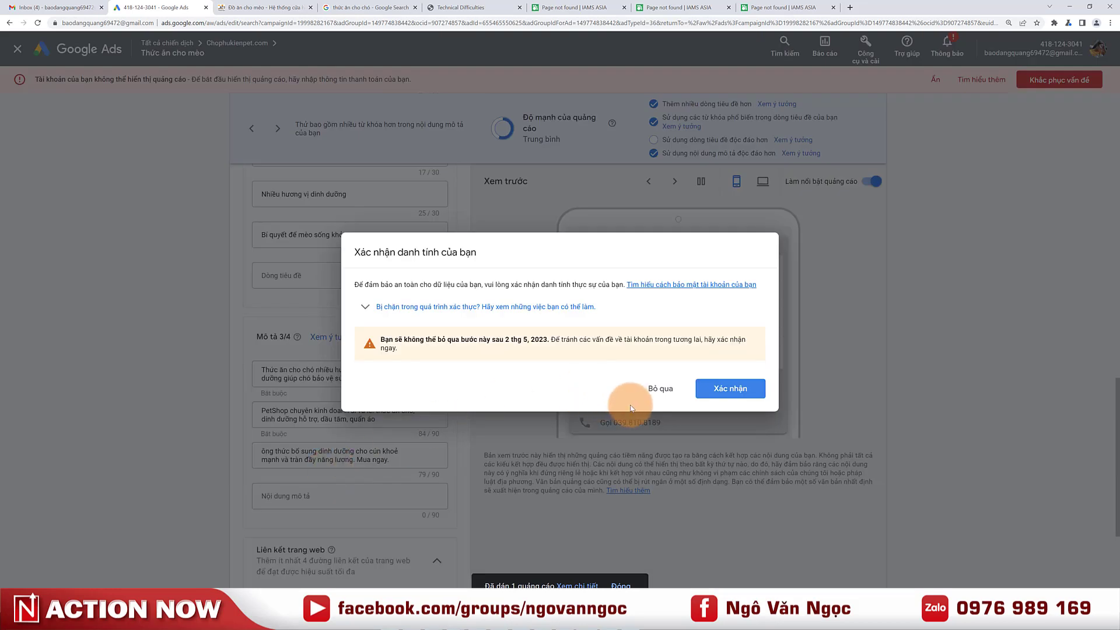
{"action": "left_click", "coordinate": [661, 390]}
{"action": "left_click", "coordinate": [262, 451]}
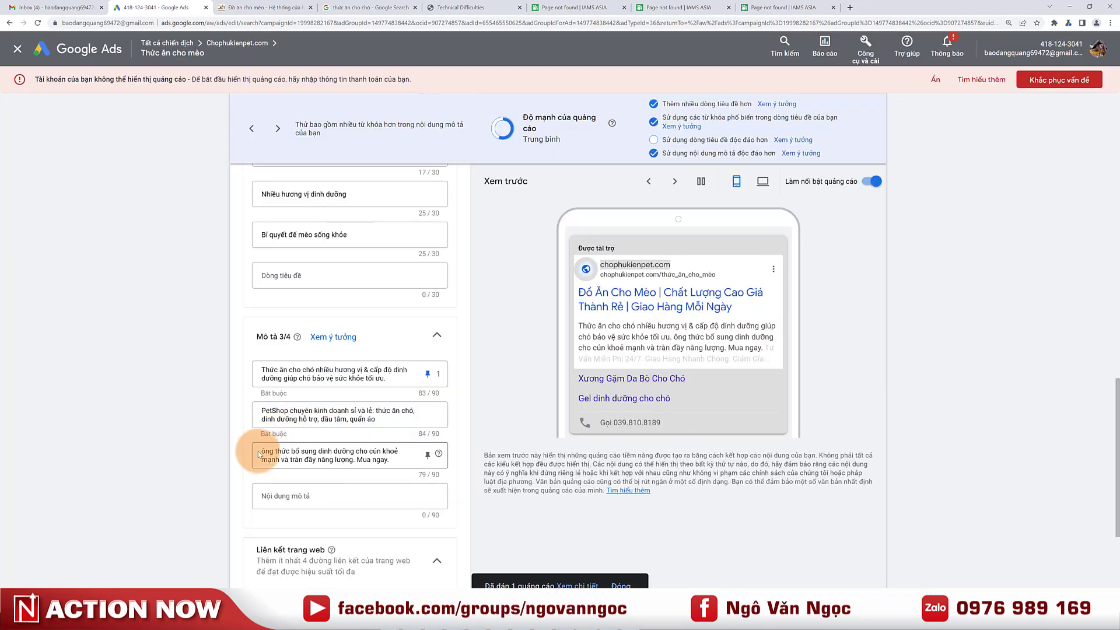
{"action": "type", "text": "C"}
{"action": "scroll", "coordinate": [262, 445], "scroll_direction": "down", "scroll_amount": 2}
{"action": "left_click", "coordinate": [18, 50]}
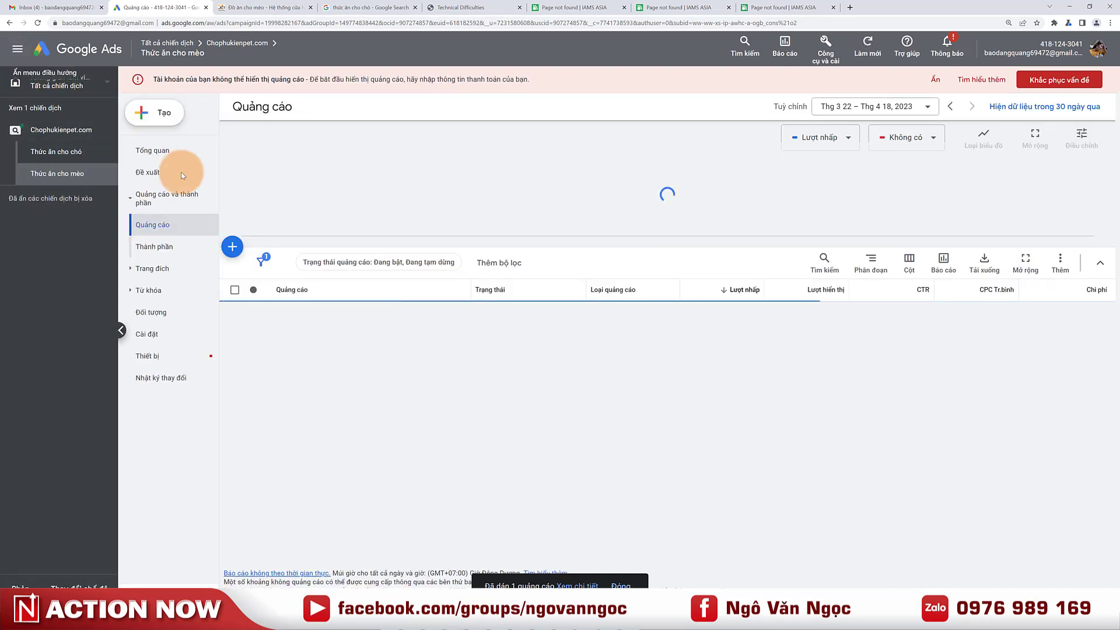
Open the cat food ad for editing and correct the first word of the third description to "Công".
{"action": "left_click", "coordinate": [441, 328]}
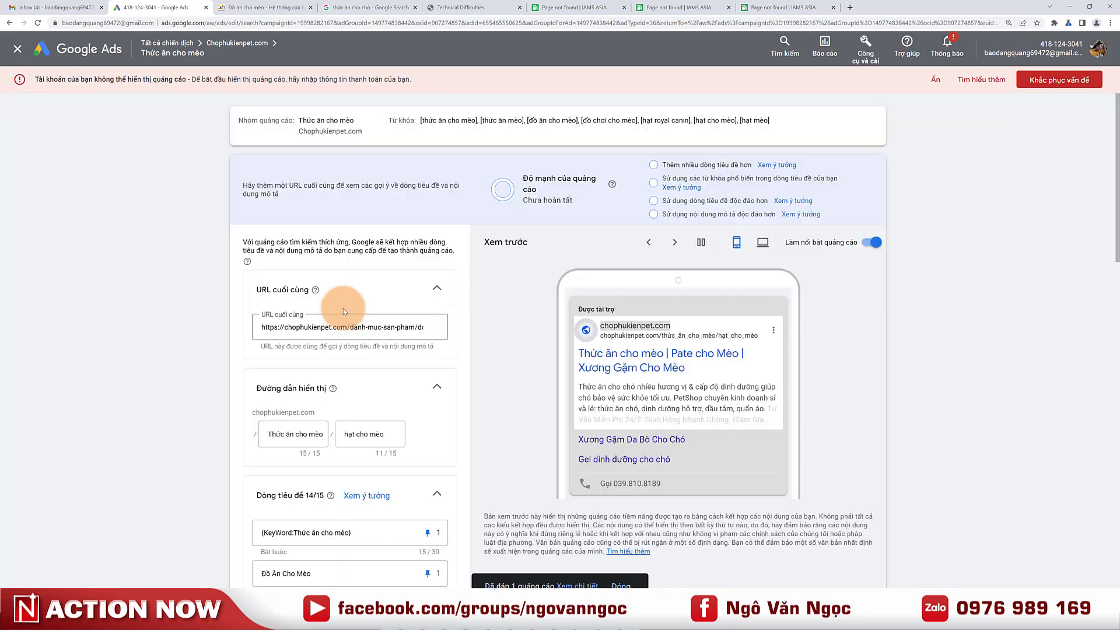
{"action": "scroll", "coordinate": [316, 395], "scroll_direction": "down", "scroll_amount": 15}
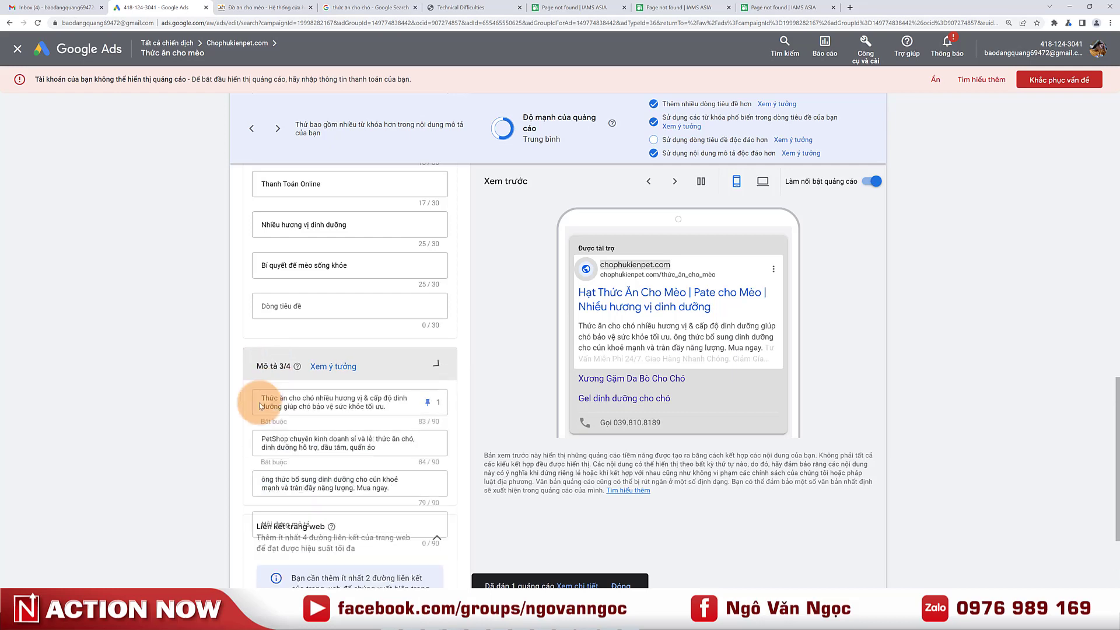
{"action": "left_click", "coordinate": [264, 482]}
{"action": "type", "text": "C"}
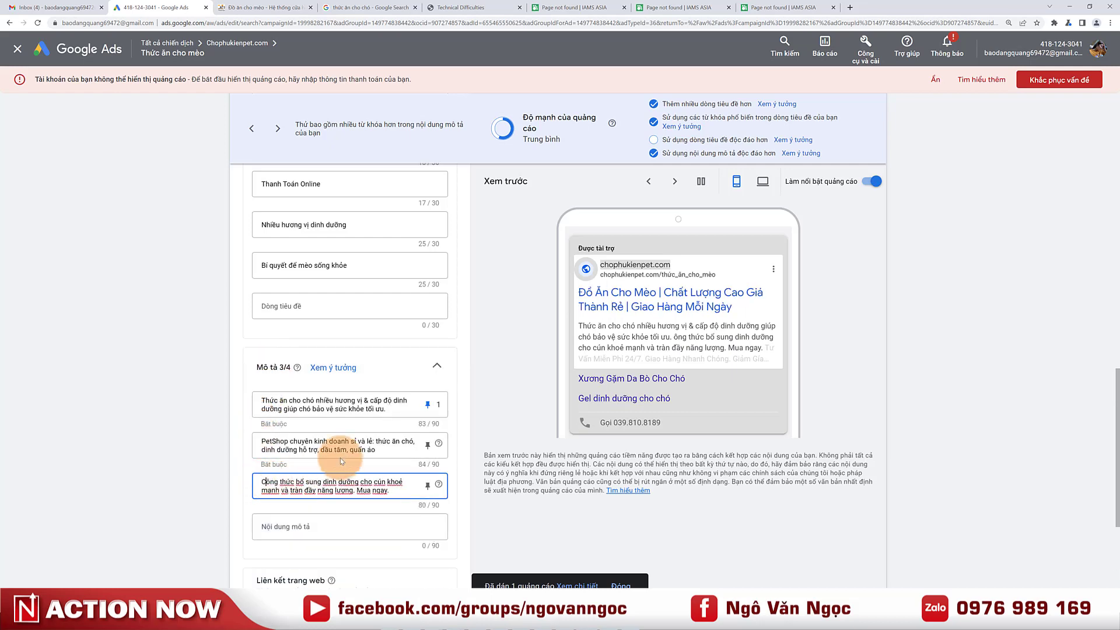
Add "mèo" to the second description so it reads "thức ăn chó mèo", and save the ad.
{"action": "left_click", "coordinate": [412, 442]}
{"action": "type", "text": "mèo"}
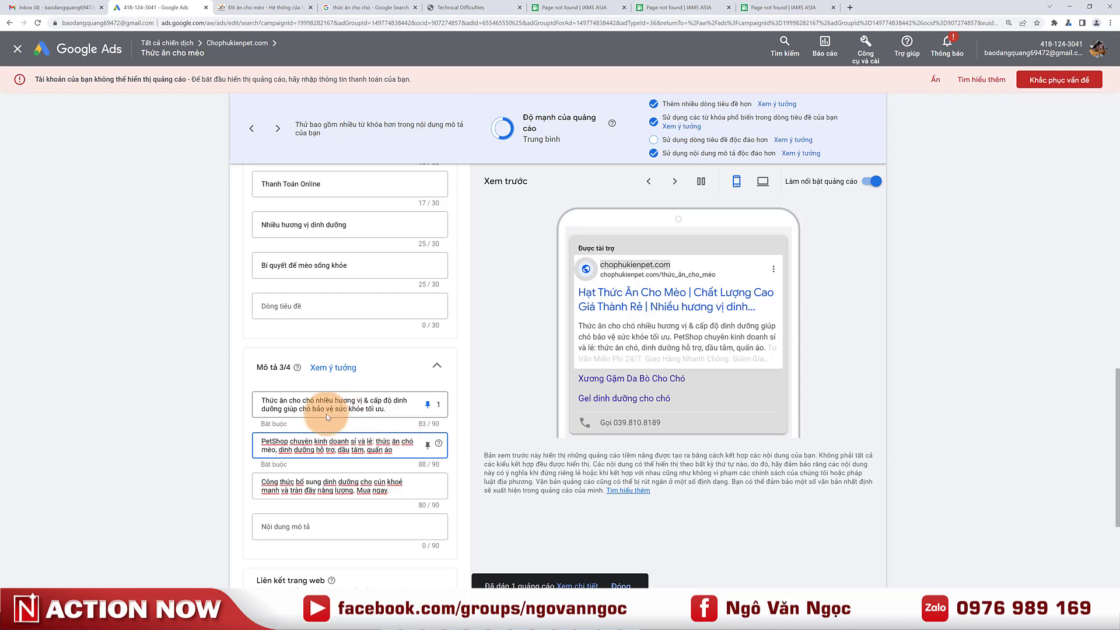
{"action": "scroll", "coordinate": [327, 414], "scroll_direction": "down", "scroll_amount": 3}
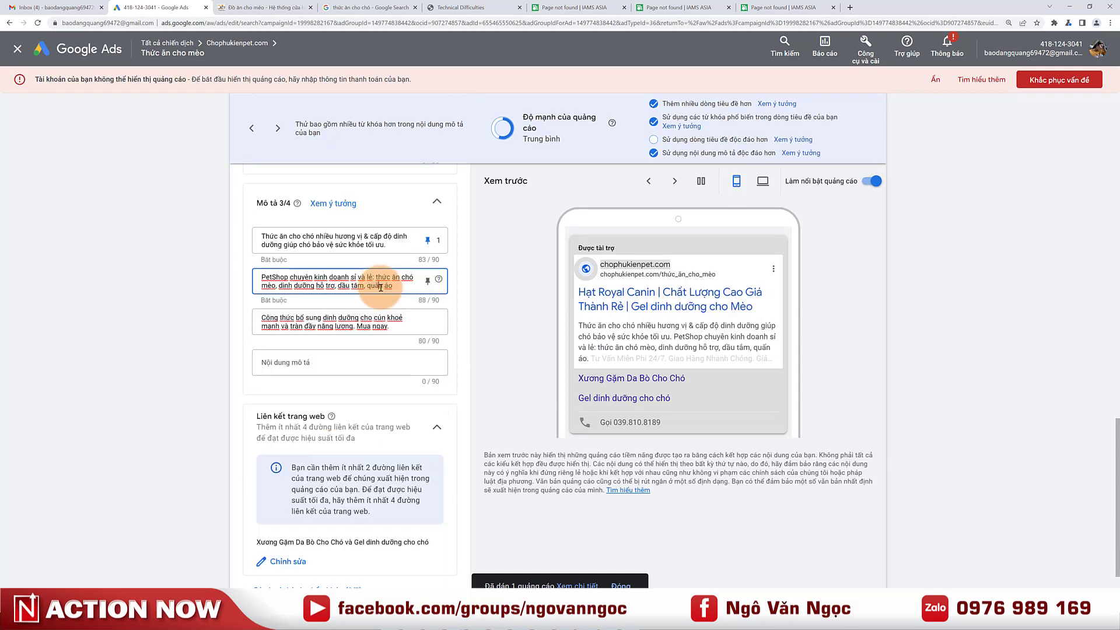
{"action": "scroll", "coordinate": [125, 409], "scroll_direction": "down", "scroll_amount": 2}
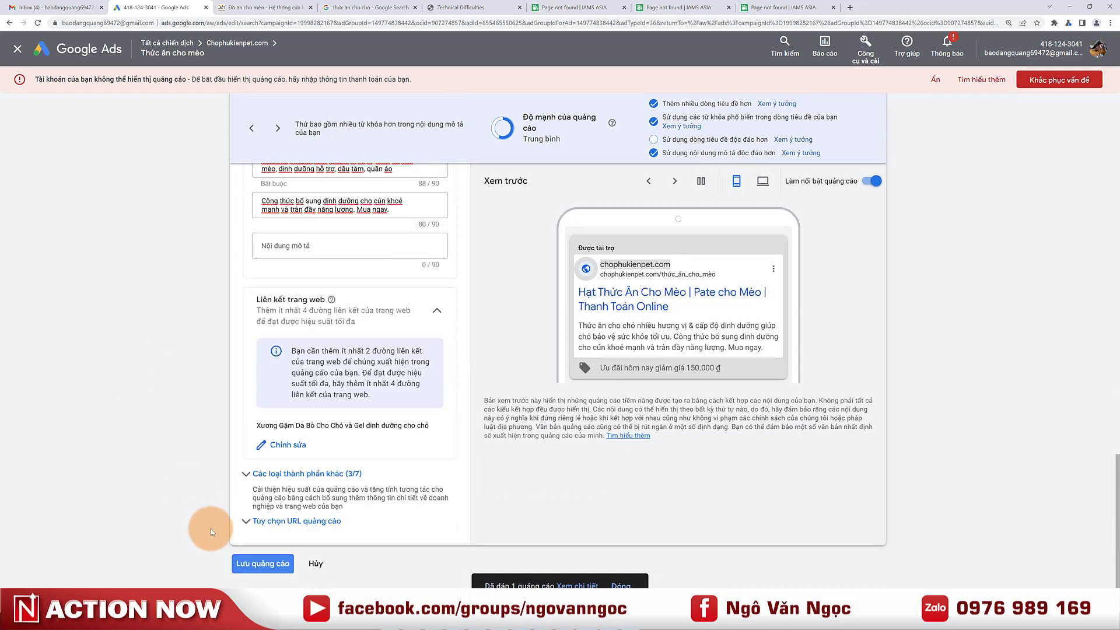
{"action": "left_click", "coordinate": [259, 566]}
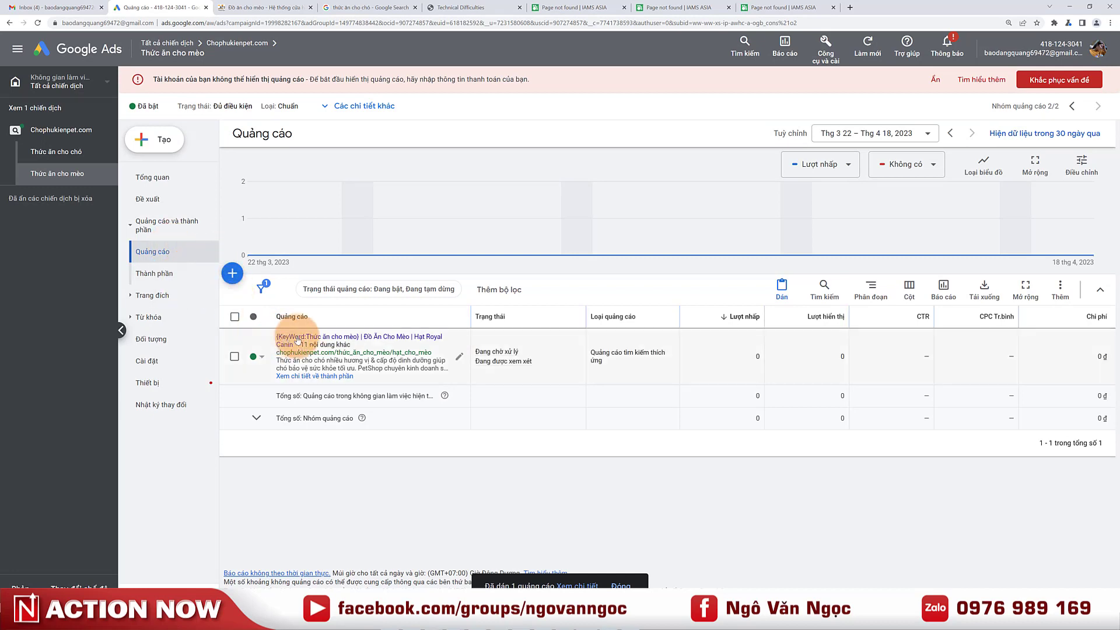
Review the sitelink, callout, promotion and call assets listed for the "Thức ăn cho mèo" ad group, and refresh the page data.
{"action": "left_click", "coordinate": [176, 279]}
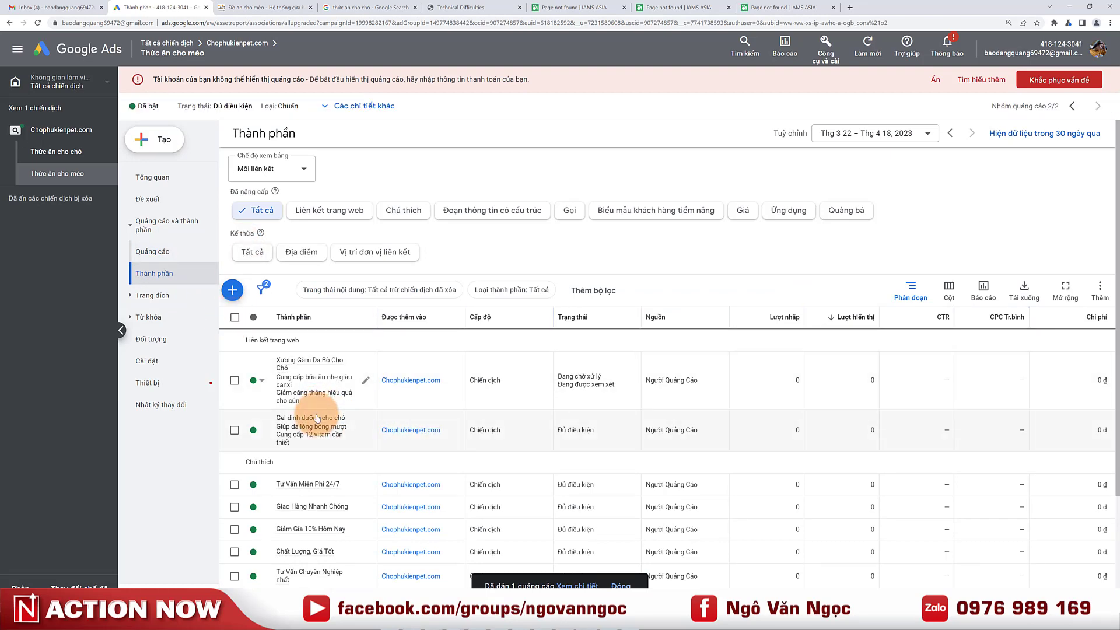
{"action": "scroll", "coordinate": [318, 402], "scroll_direction": "down", "scroll_amount": 3}
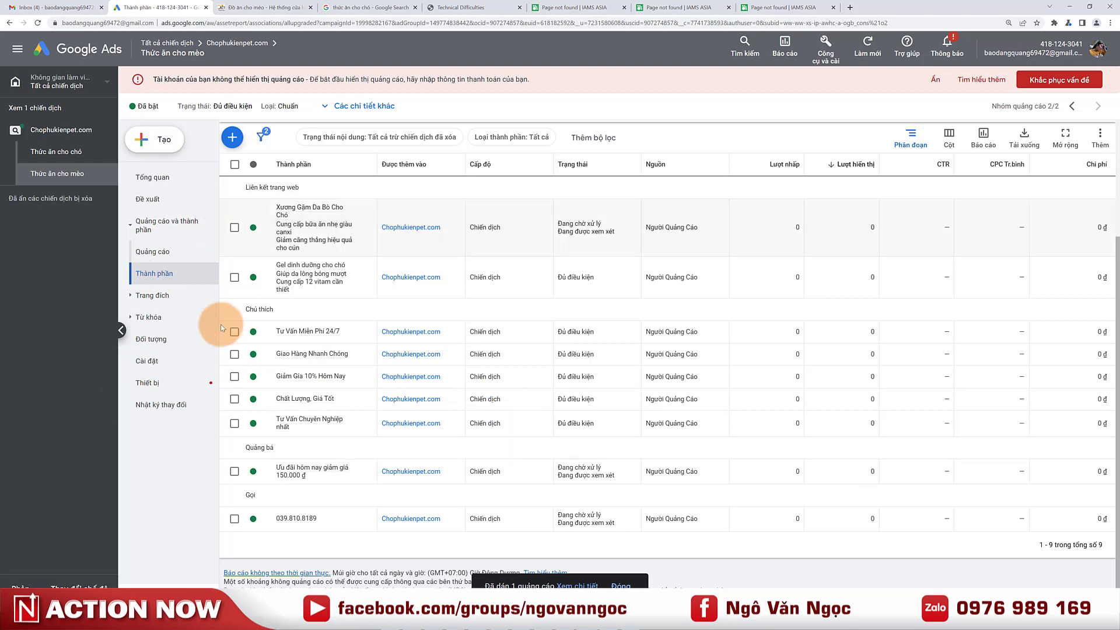
{"action": "scroll", "coordinate": [380, 301], "scroll_direction": "up", "scroll_amount": 3}
{"action": "scroll", "coordinate": [368, 338], "scroll_direction": "down", "scroll_amount": 3}
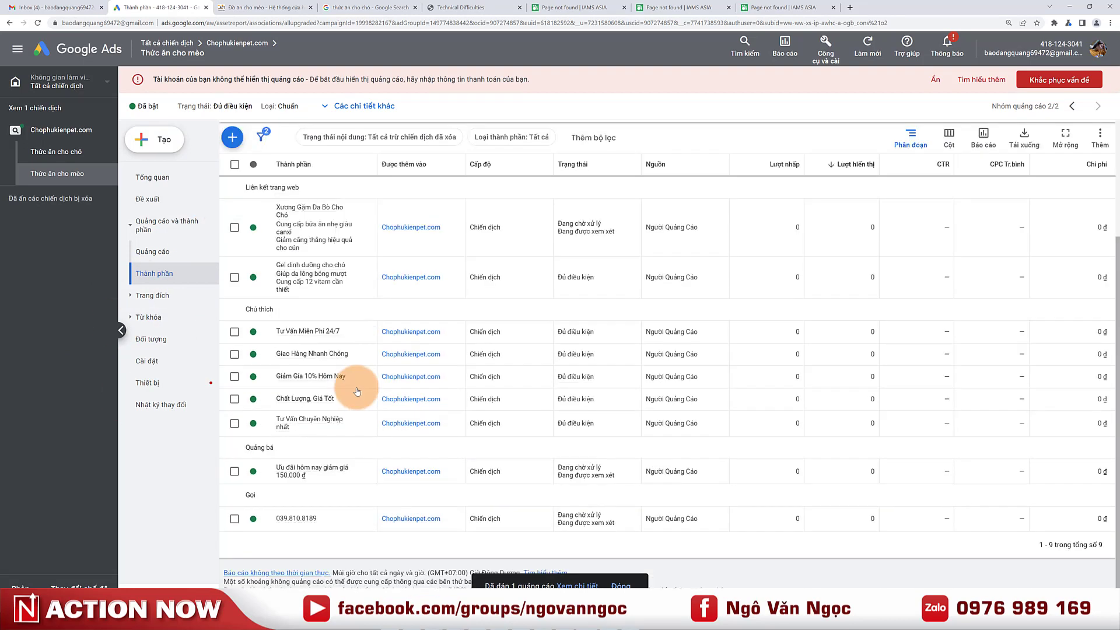
{"action": "mouse_move", "coordinate": [280, 476]}
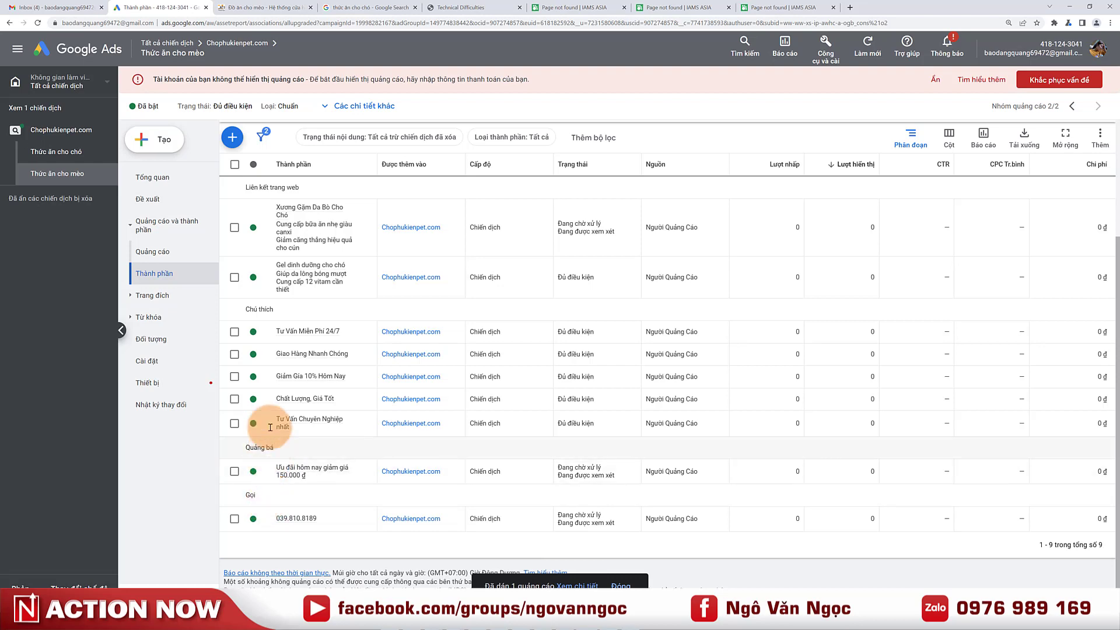
{"action": "scroll", "coordinate": [262, 315], "scroll_direction": "up", "scroll_amount": 2}
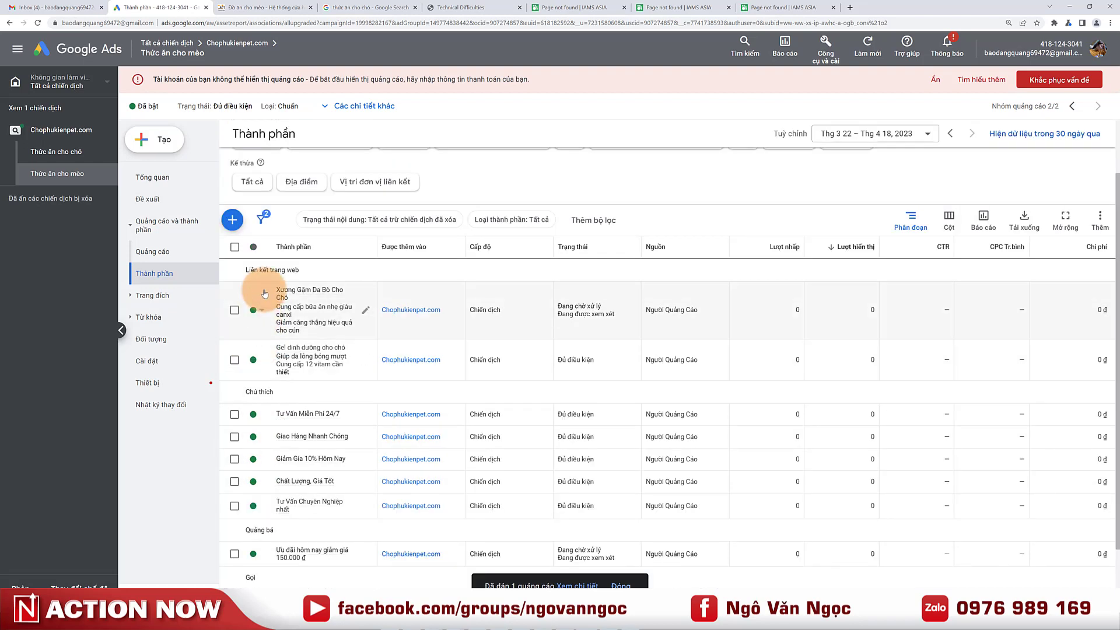
{"action": "mouse_move", "coordinate": [295, 329]}
{"action": "scroll", "coordinate": [302, 348], "scroll_direction": "down", "scroll_amount": 2}
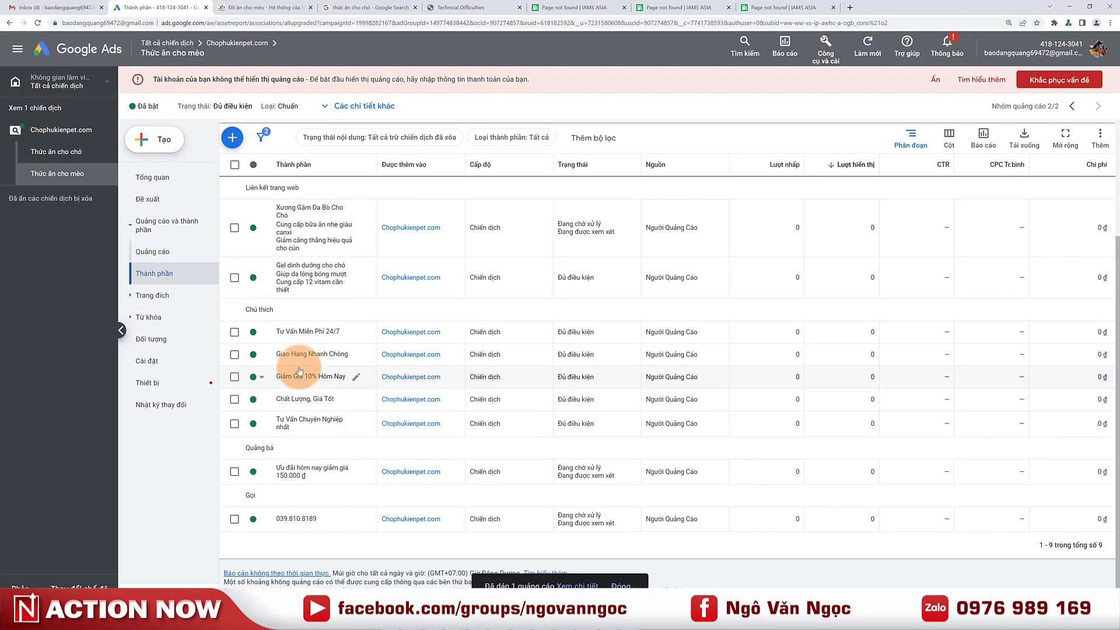
{"action": "scroll", "coordinate": [408, 397], "scroll_direction": "up", "scroll_amount": 2}
{"action": "scroll", "coordinate": [501, 292], "scroll_direction": "down", "scroll_amount": 2}
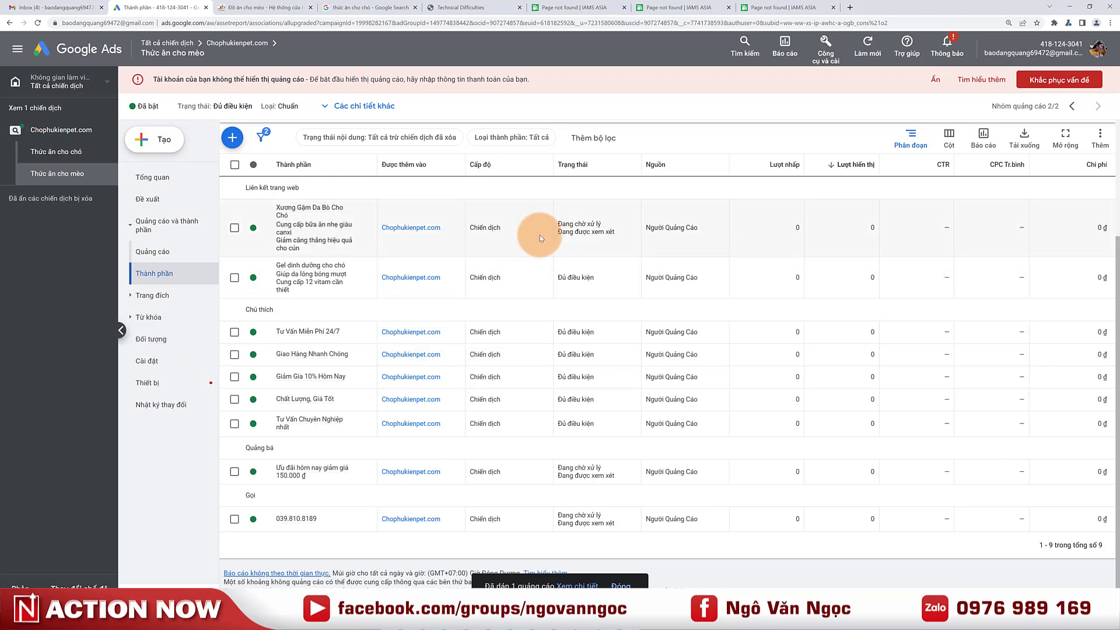
{"action": "left_click", "coordinate": [868, 44]}
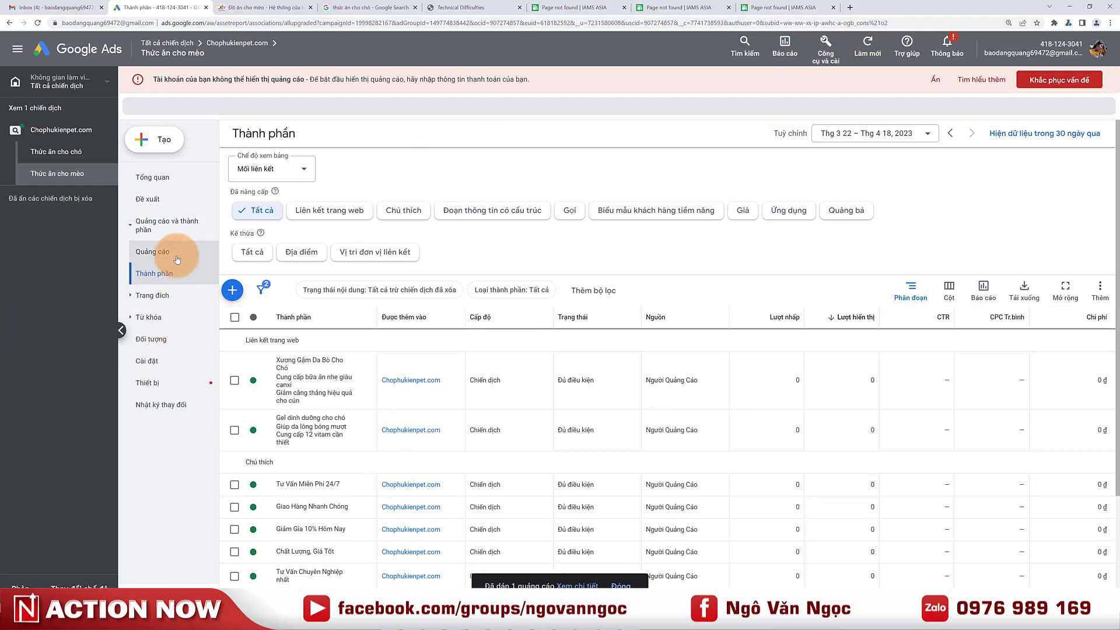
Review the ad schedule, device and audience pages of the Chophukienpet.com campaign.
{"action": "left_click", "coordinate": [55, 131]}
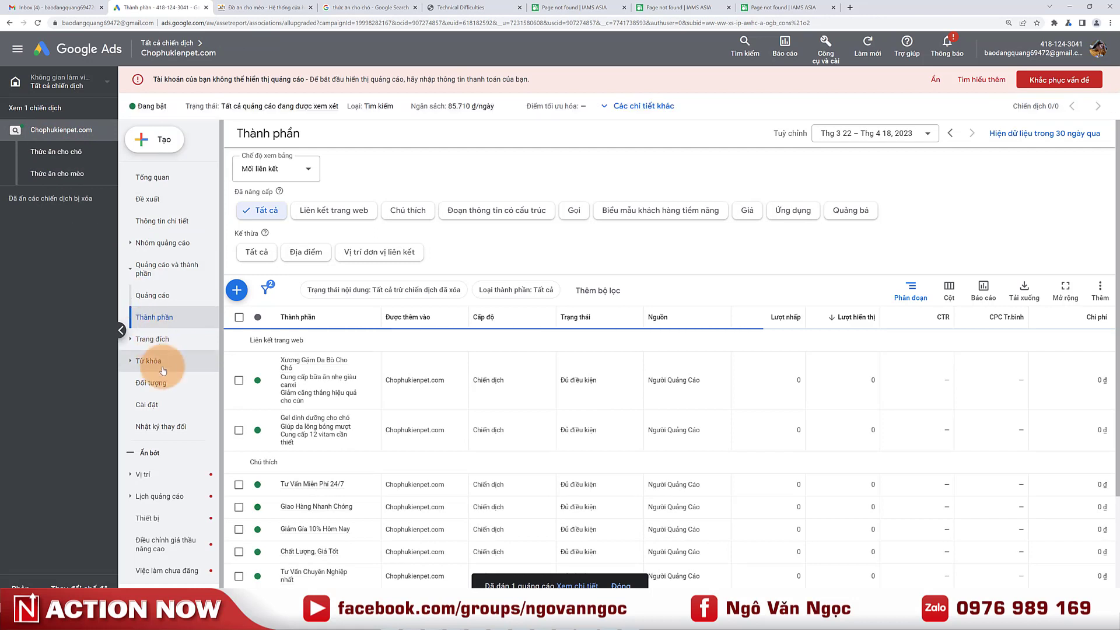
{"action": "scroll", "coordinate": [169, 409], "scroll_direction": "down", "scroll_amount": 1}
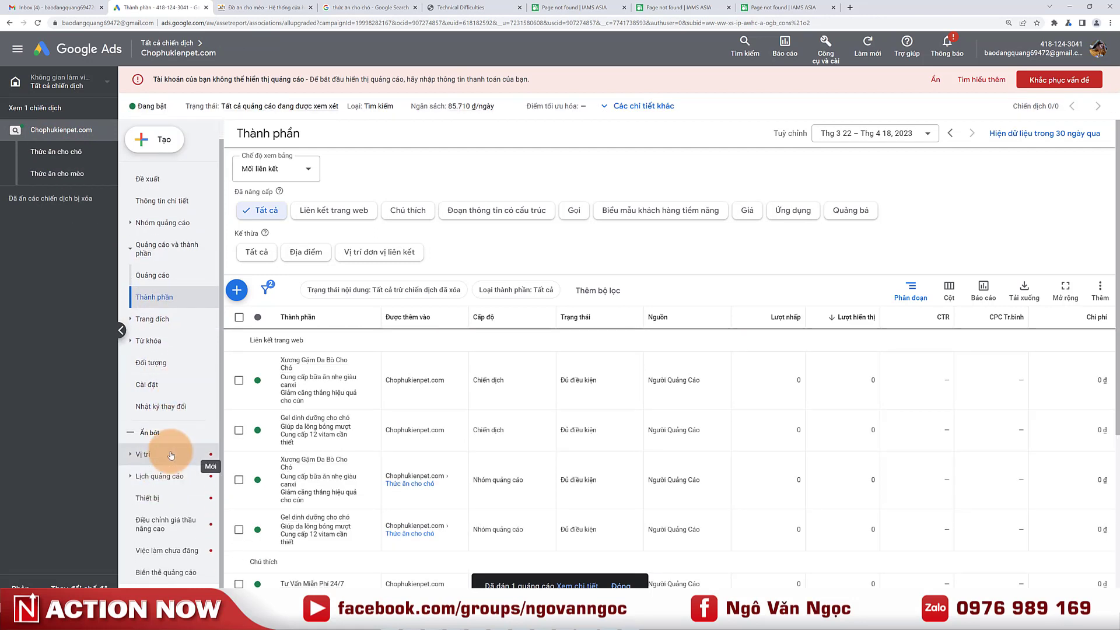
{"action": "left_click", "coordinate": [154, 475]}
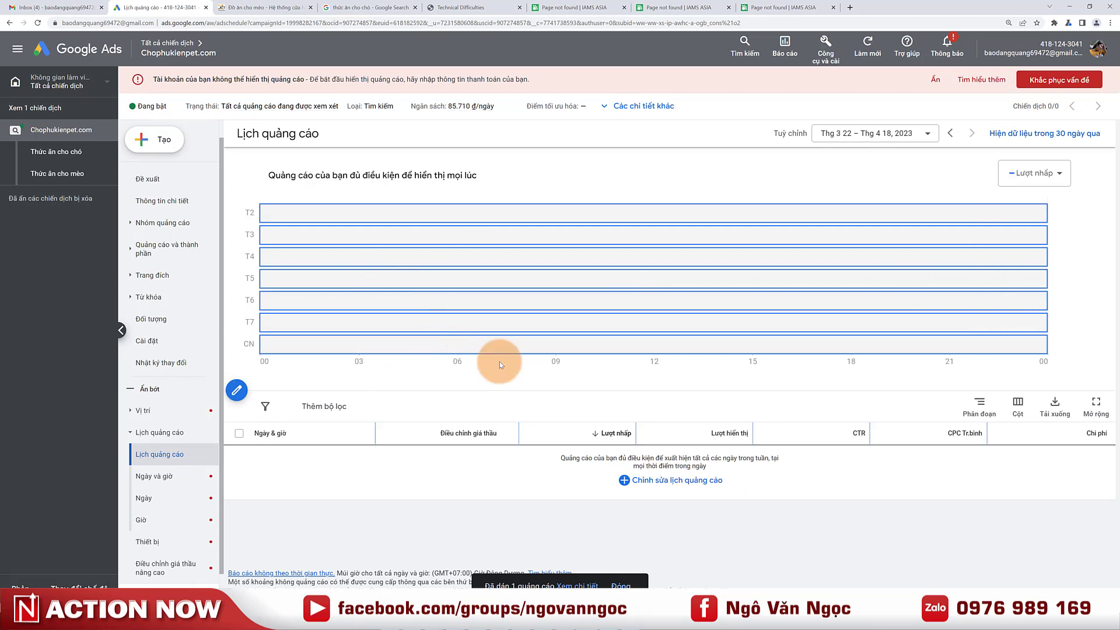
{"action": "scroll", "coordinate": [176, 380], "scroll_direction": "down", "scroll_amount": 1}
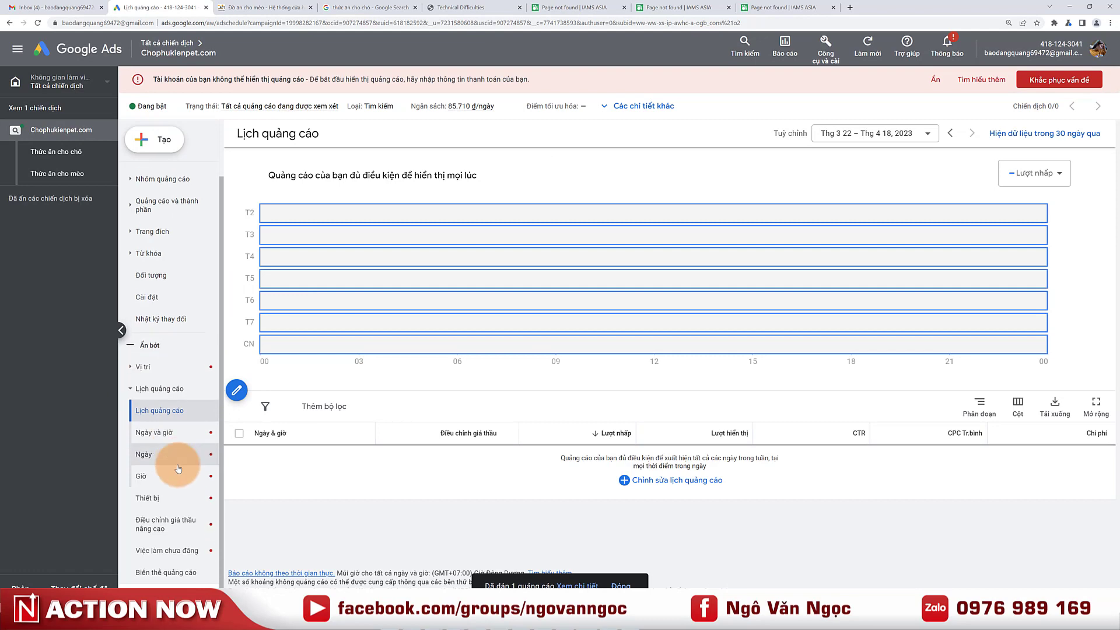
{"action": "left_click", "coordinate": [158, 498]}
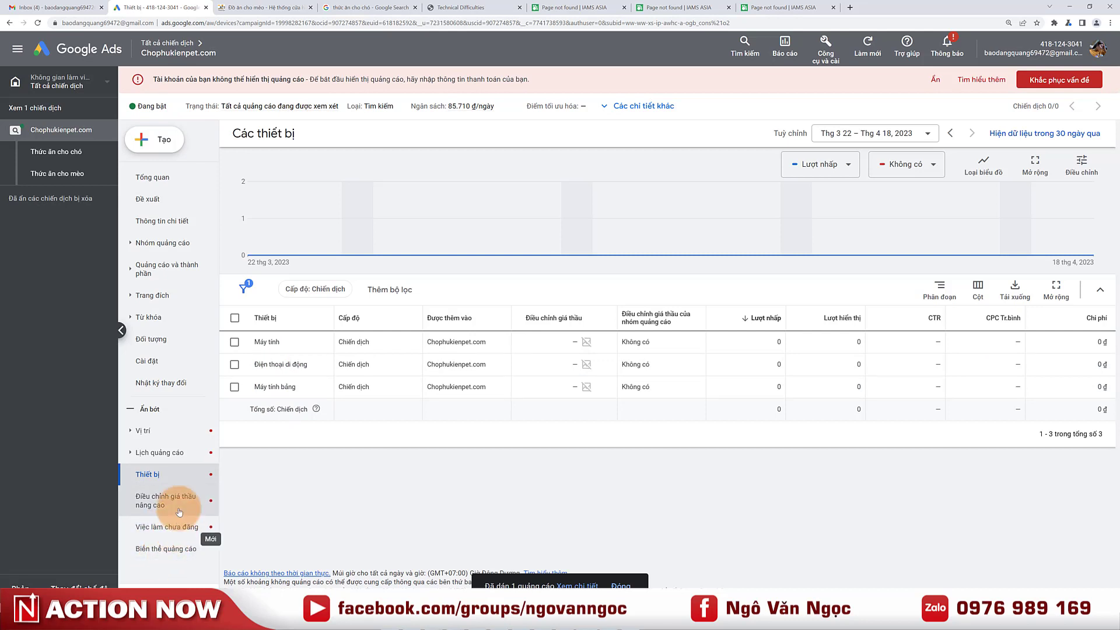
{"action": "left_click", "coordinate": [164, 340]}
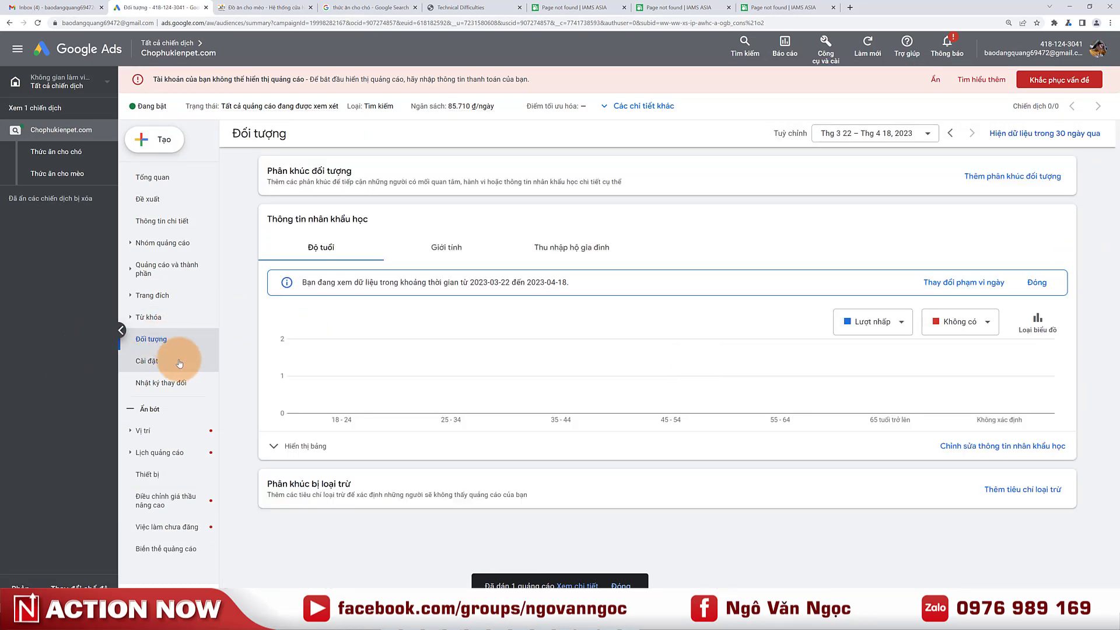
Open the Chophukienpet.com campaign's settings, dismiss the unified audience report notice, and refresh the page data.
{"action": "left_click", "coordinate": [178, 357]}
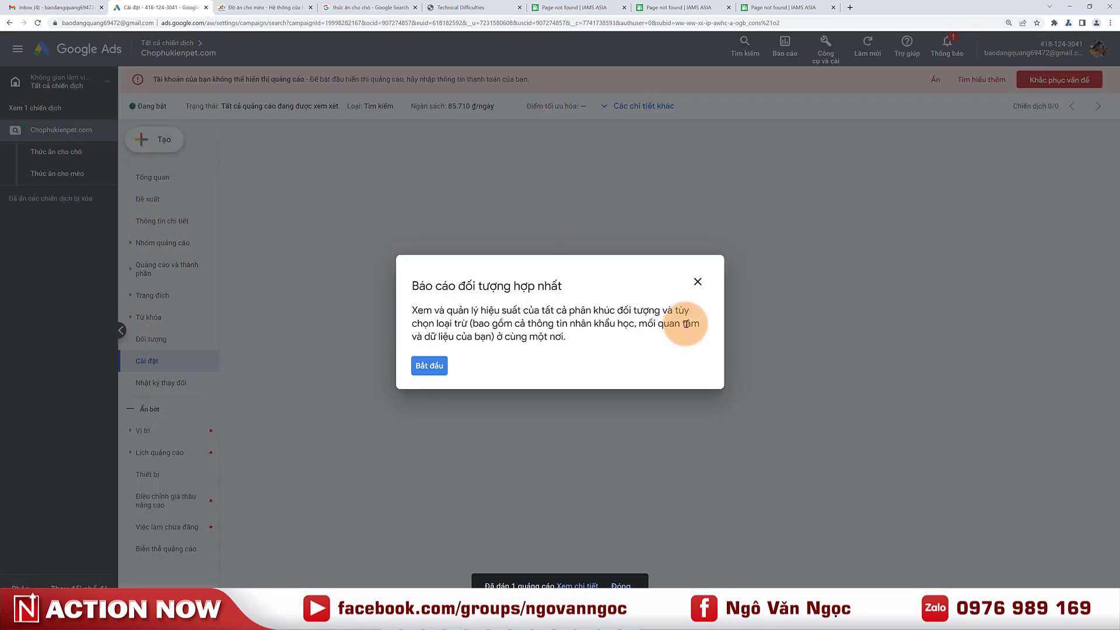
{"action": "left_click", "coordinate": [696, 280]}
{"action": "left_click", "coordinate": [617, 348]}
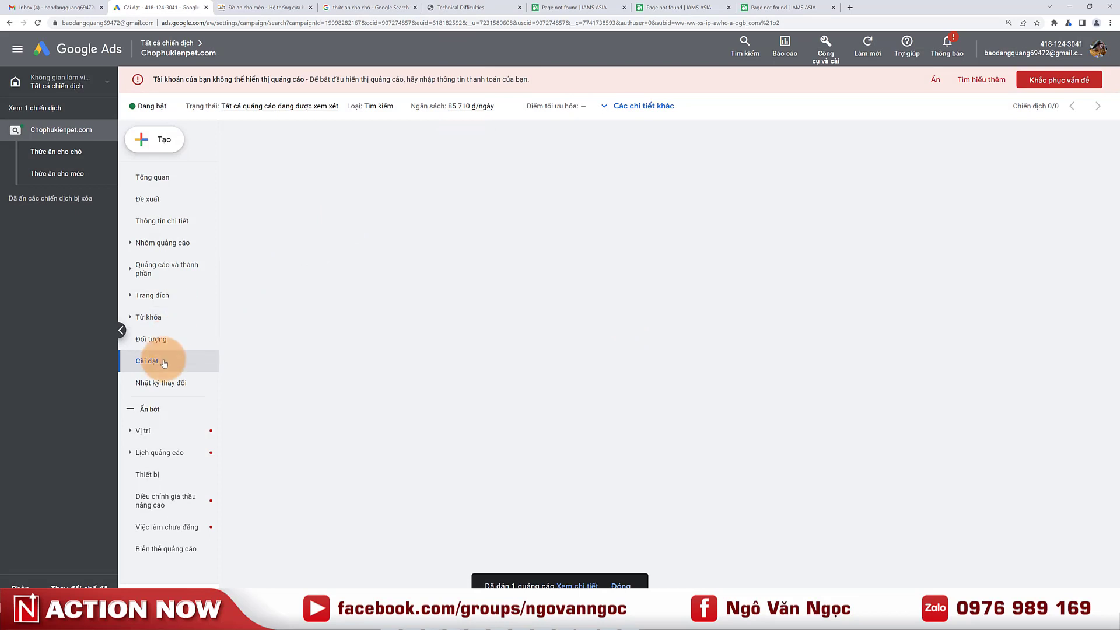
{"action": "left_click", "coordinate": [867, 44]}
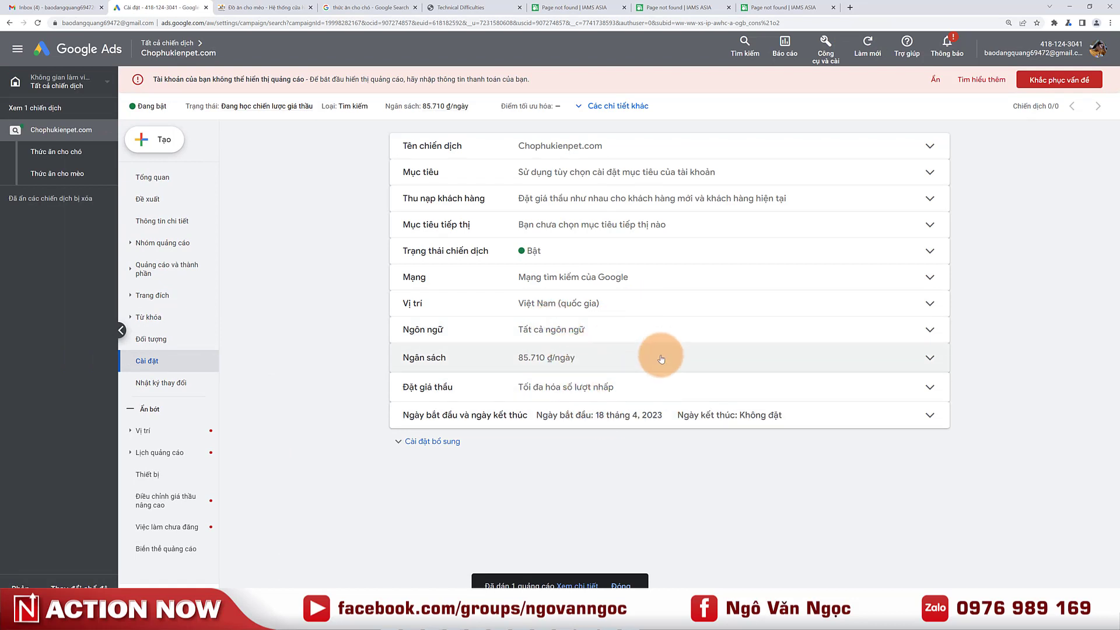
Expand the campaign's bidding setting and examine the bid strategies that can be selected directly.
{"action": "left_click", "coordinate": [628, 387]}
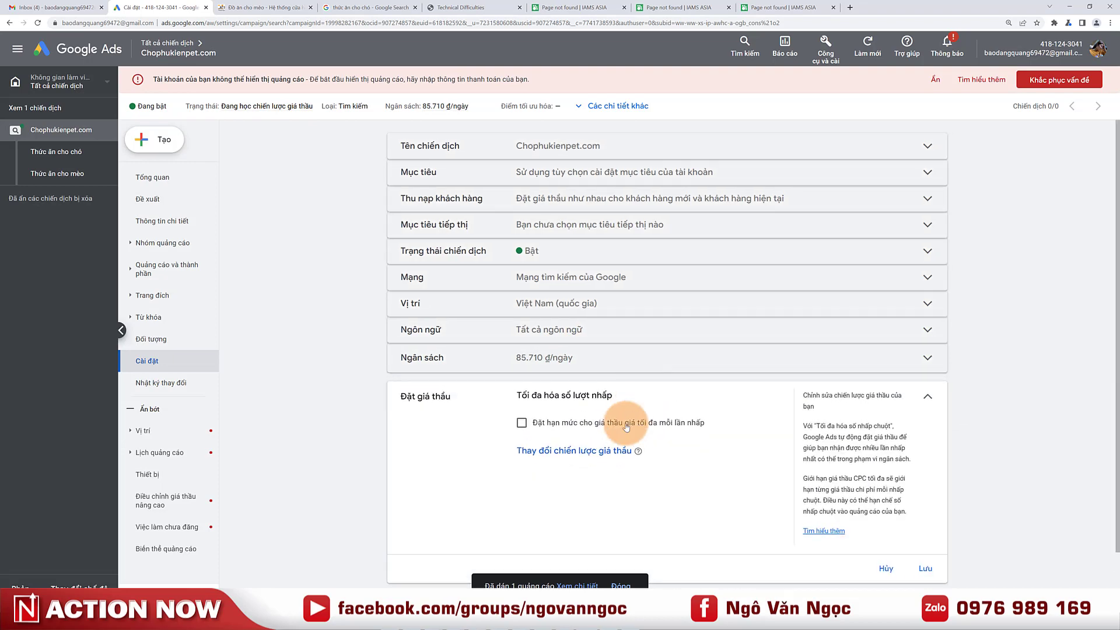
{"action": "scroll", "coordinate": [624, 430], "scroll_direction": "down", "scroll_amount": 1}
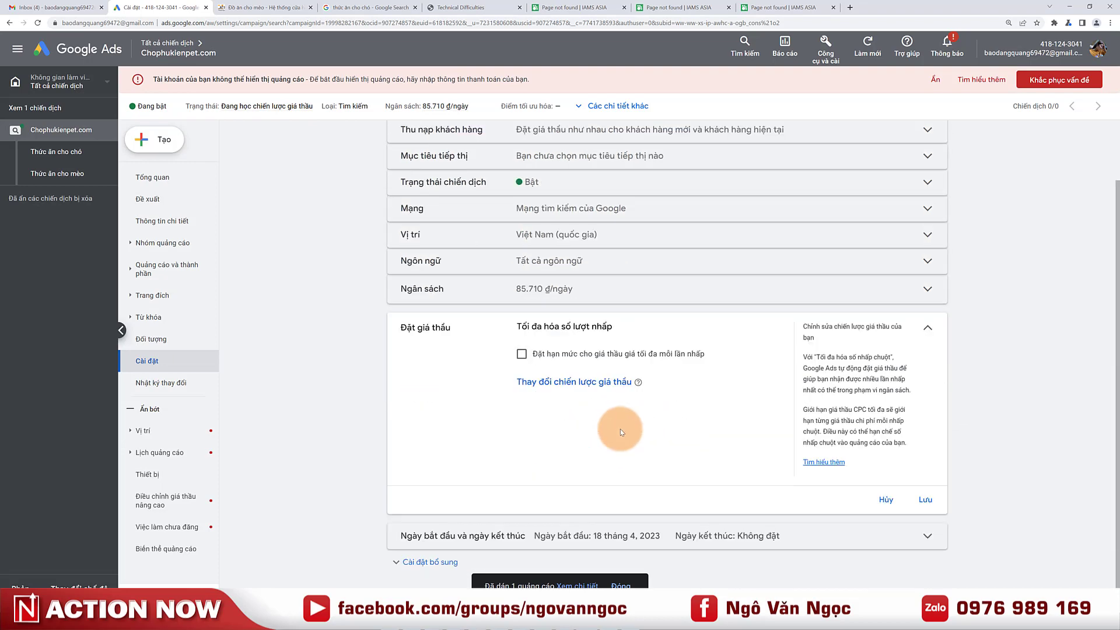
{"action": "left_click", "coordinate": [577, 382]}
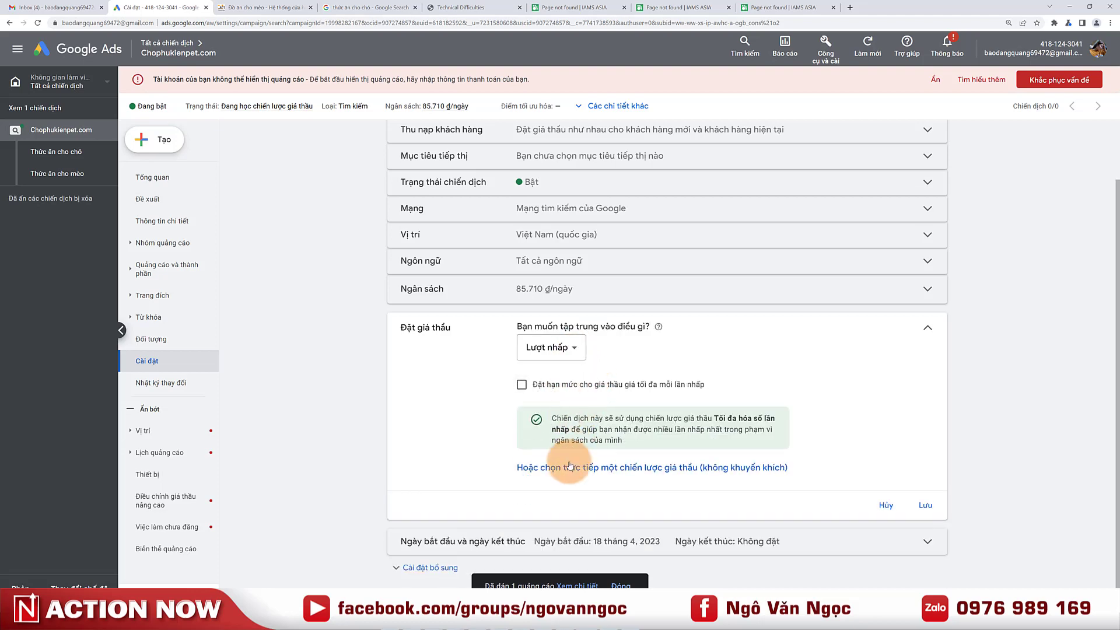
{"action": "left_click", "coordinate": [570, 465]}
{"action": "left_click", "coordinate": [630, 354]}
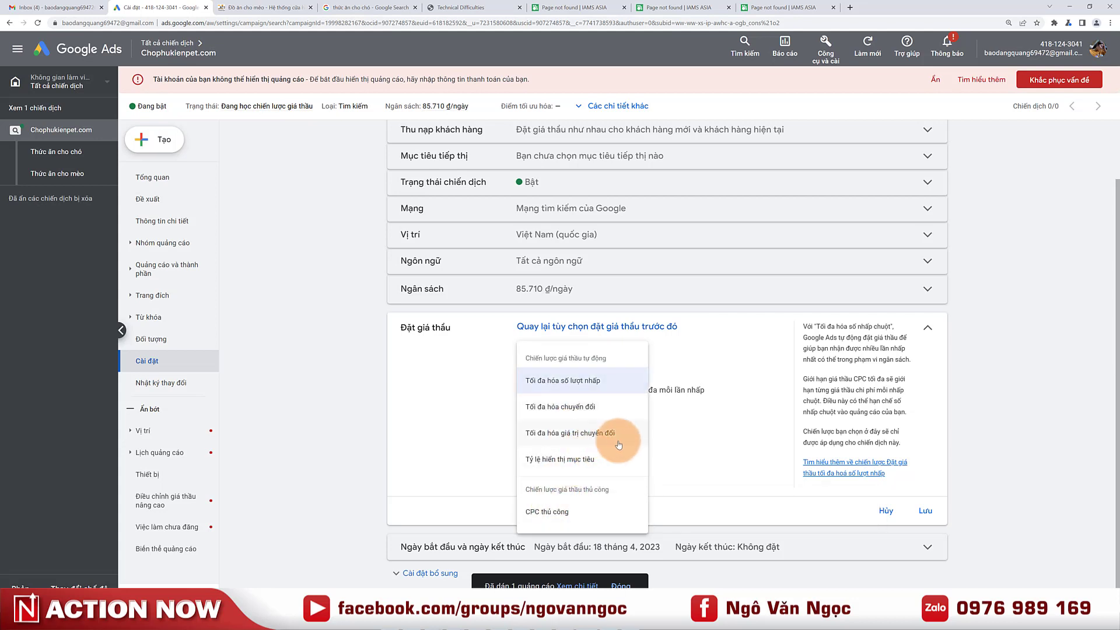
{"action": "left_click", "coordinate": [320, 467]}
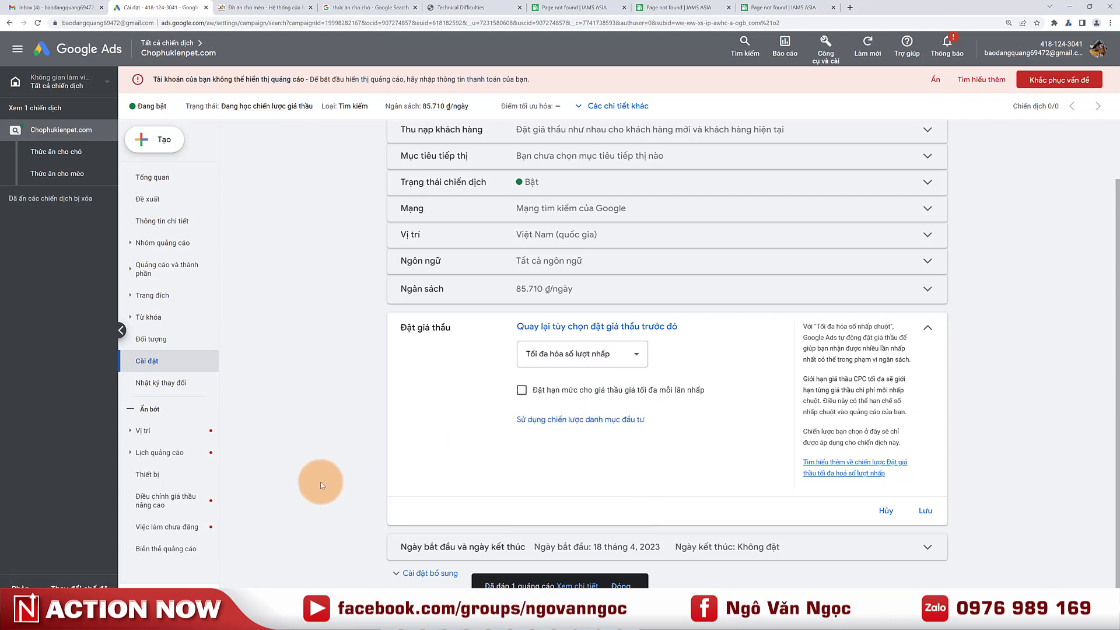
{"action": "scroll", "coordinate": [457, 454], "scroll_direction": "up", "scroll_amount": 1}
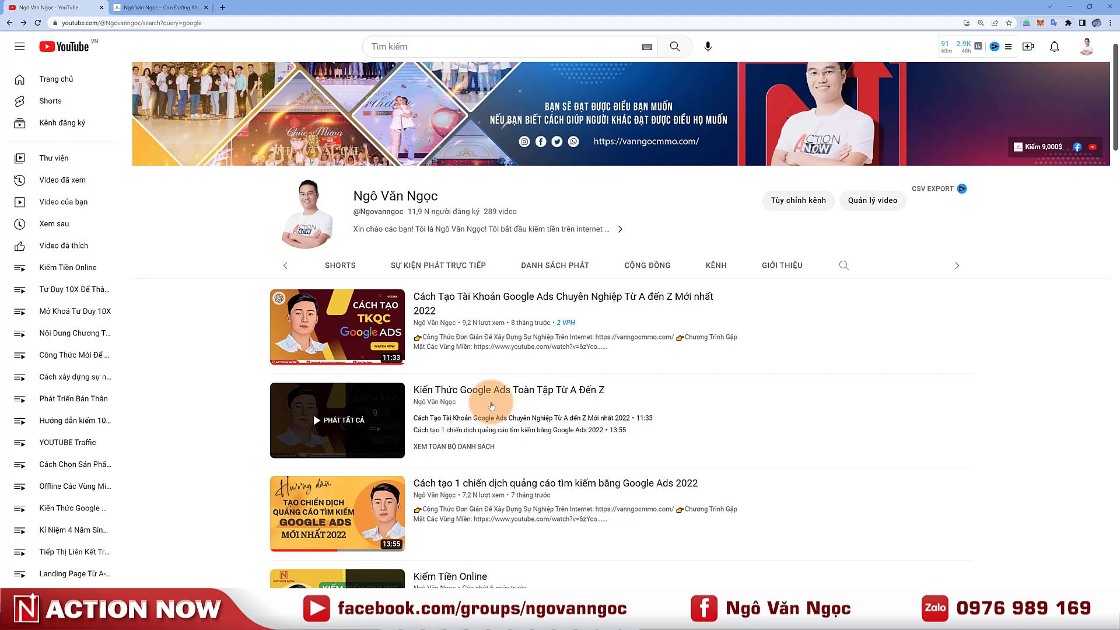
Switch to the vanngocmmo.com page and view its sign-up form for the video series.
{"action": "left_click", "coordinate": [180, 3]}
{"action": "left_click", "coordinate": [336, 298]}
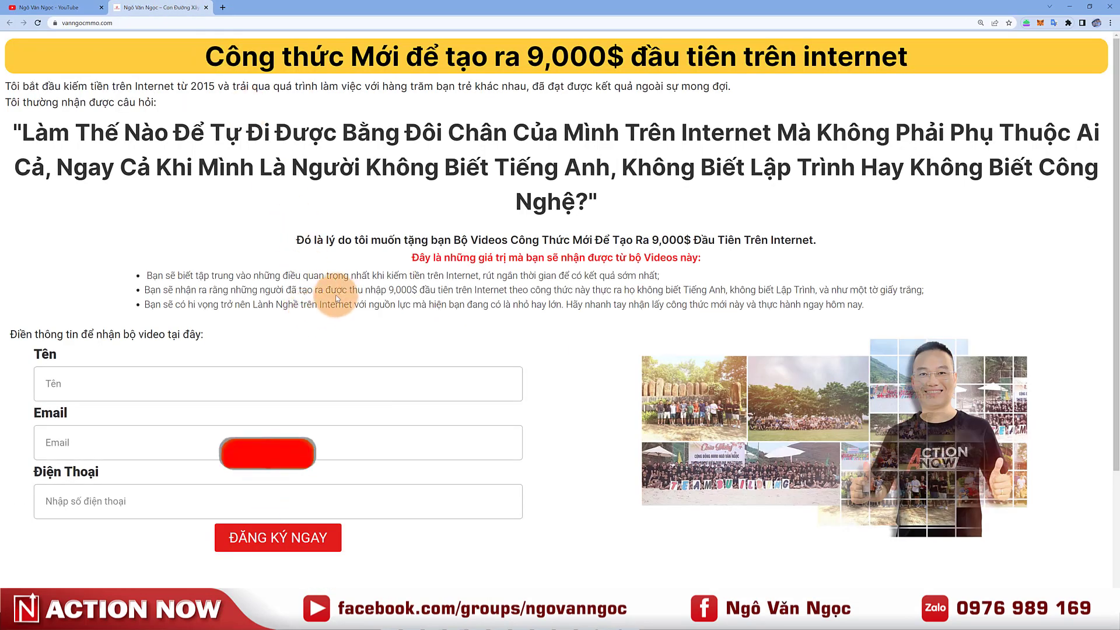